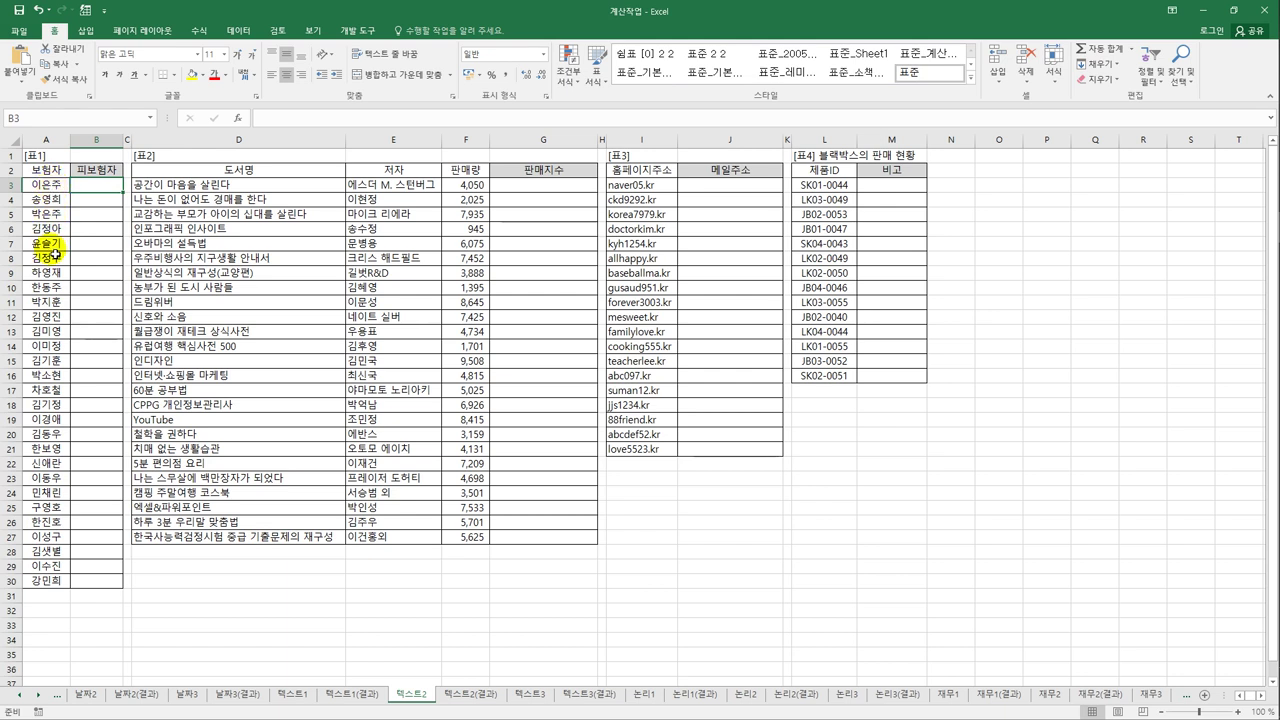
- Enter =MID(A3,2,1) in cell B3 to extract the name's second character, and fill it down to B30
{"action": "type", "text": "="}
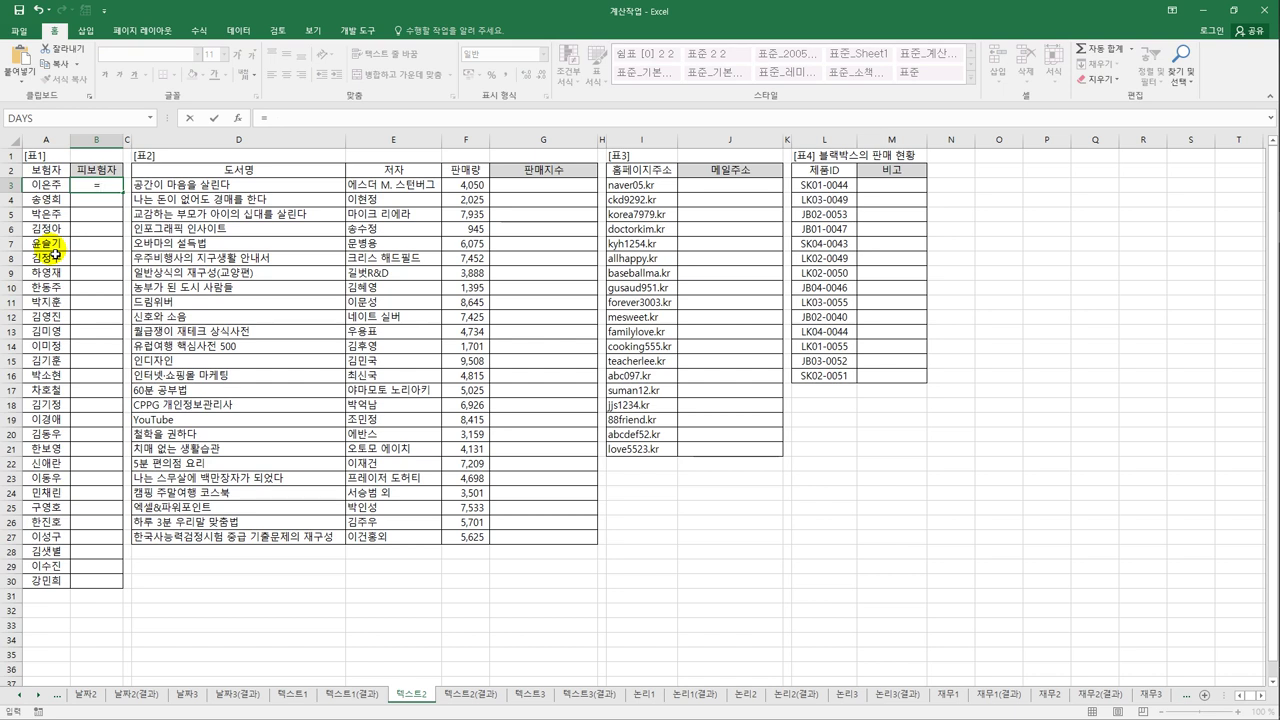
{"action": "type", "text": "mi"}
{"action": "key", "text": "Tab"}
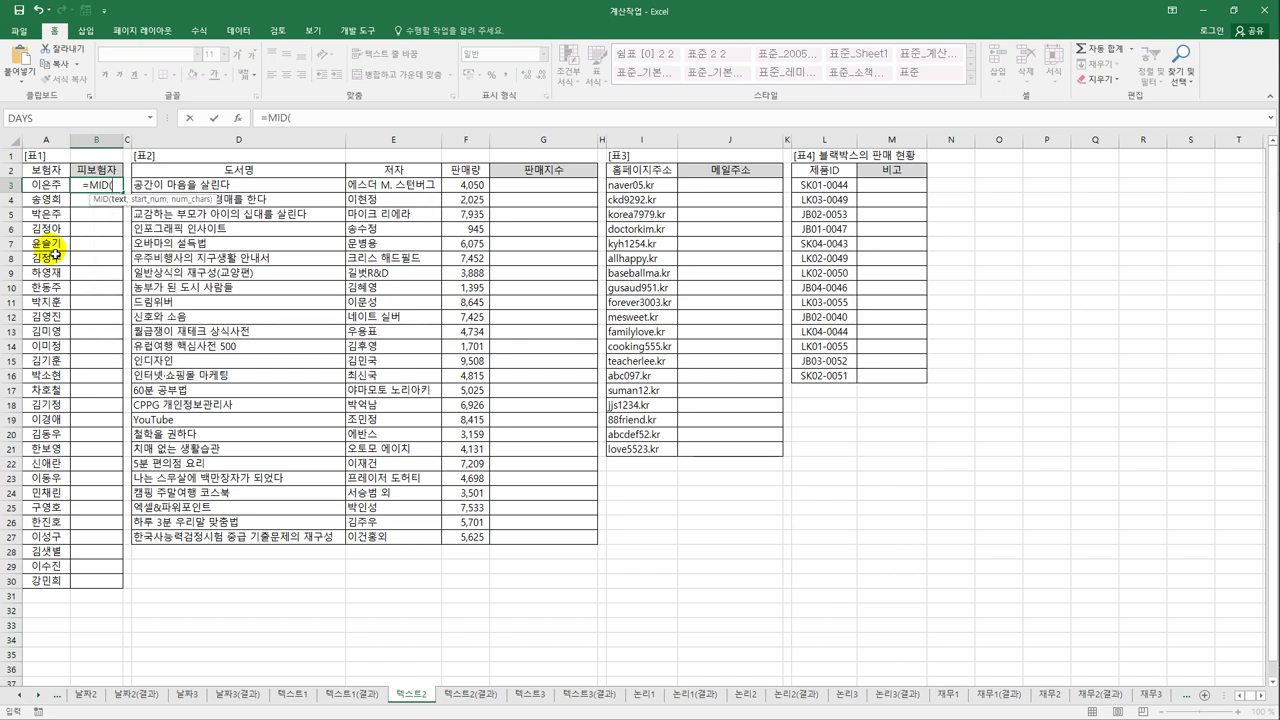
{"action": "left_click", "coordinate": [47, 188]}
{"action": "type", "text": ",2"}
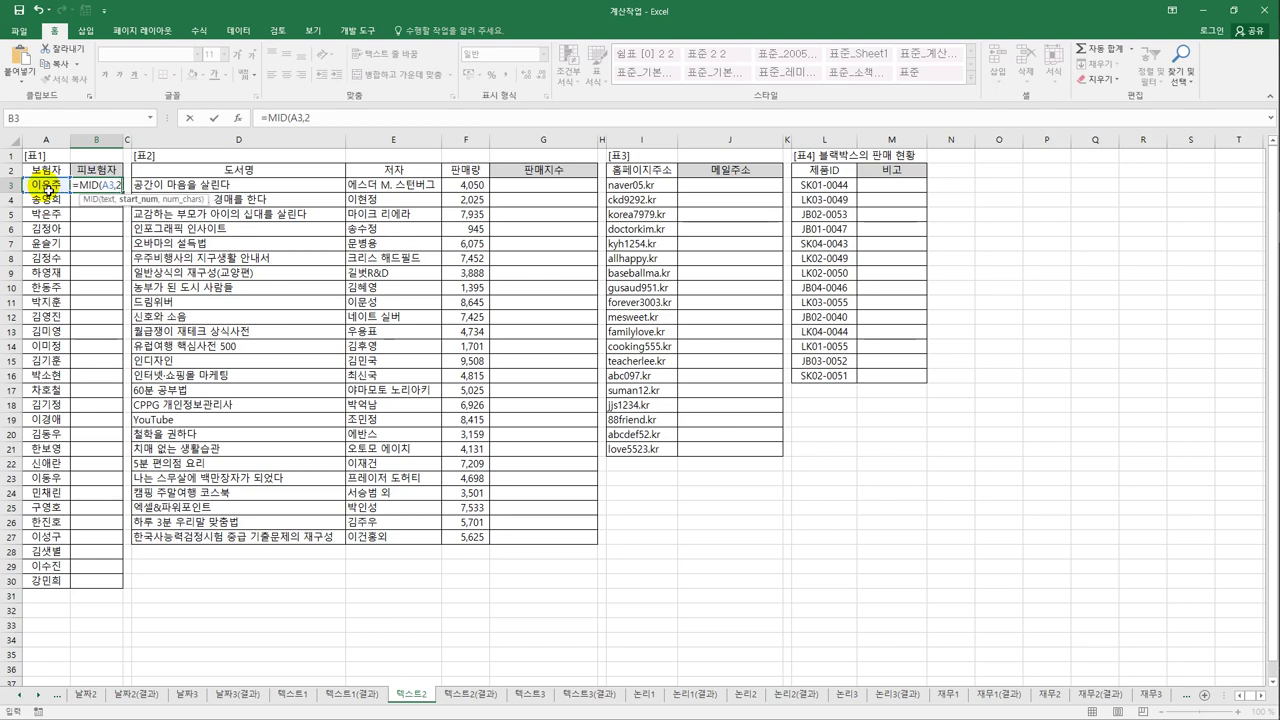
{"action": "type", "text": ",1)"}
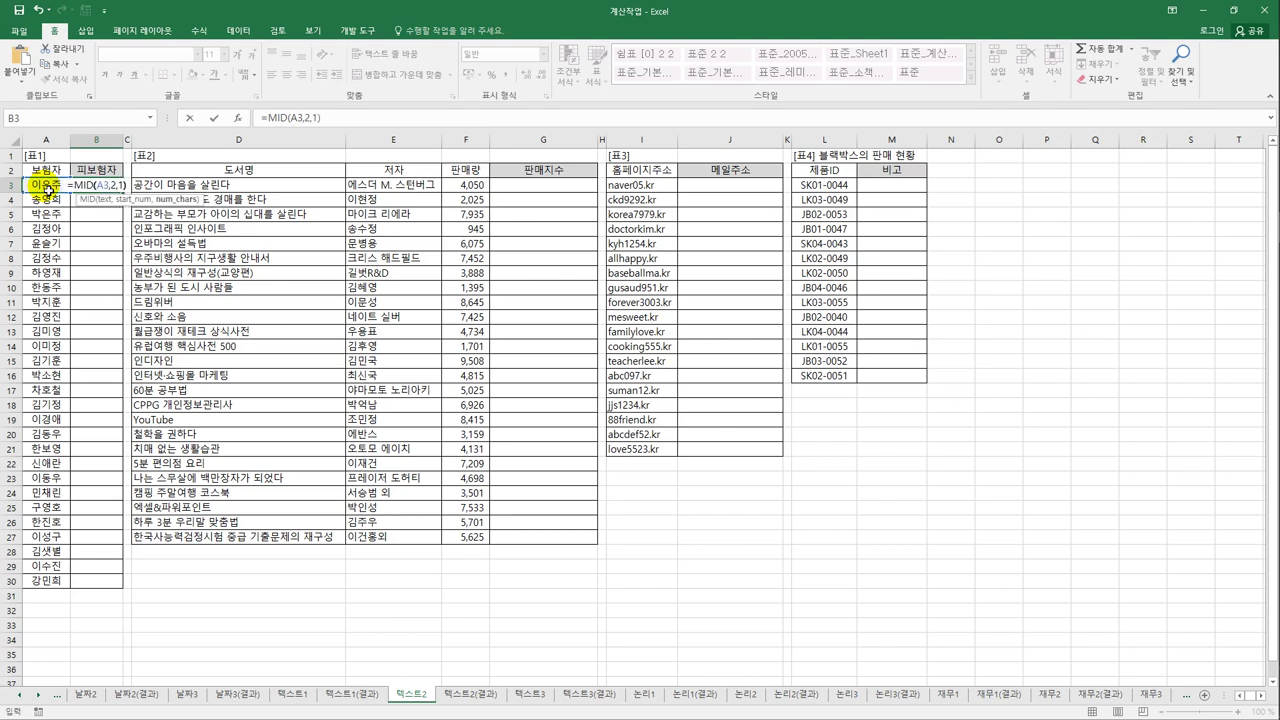
{"action": "key", "text": "Return"}
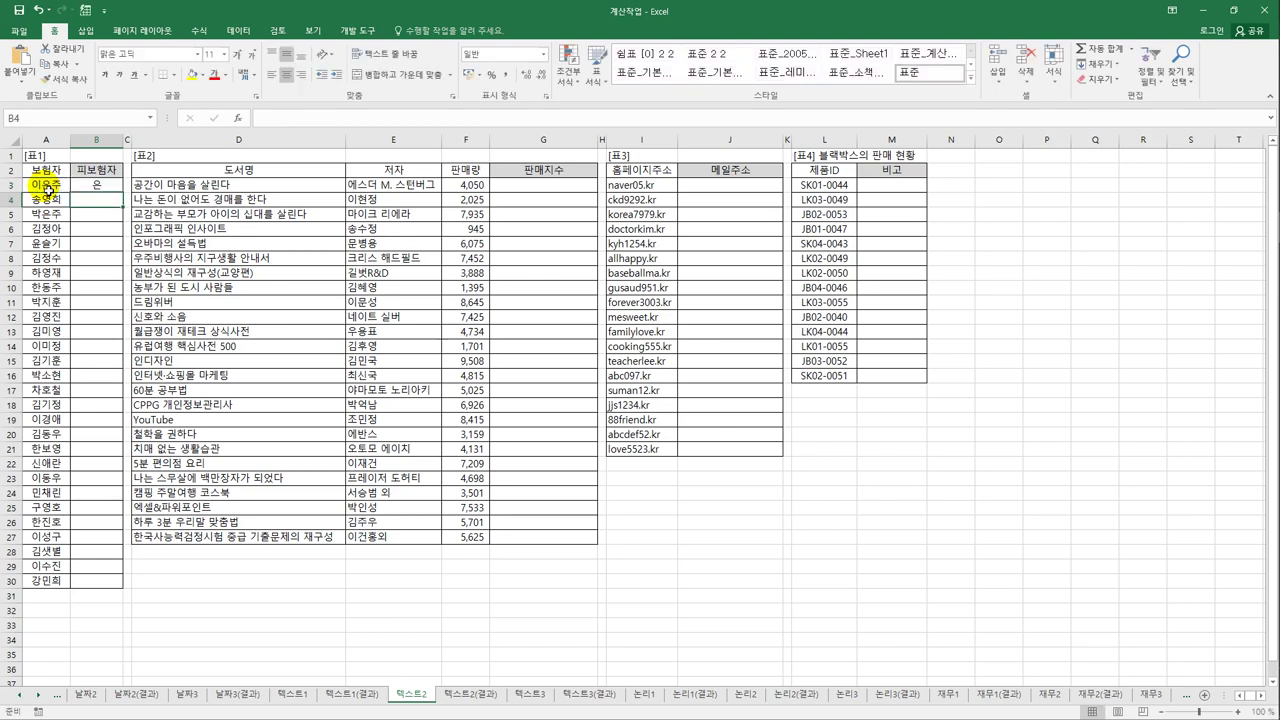
{"action": "key", "text": "Up"}
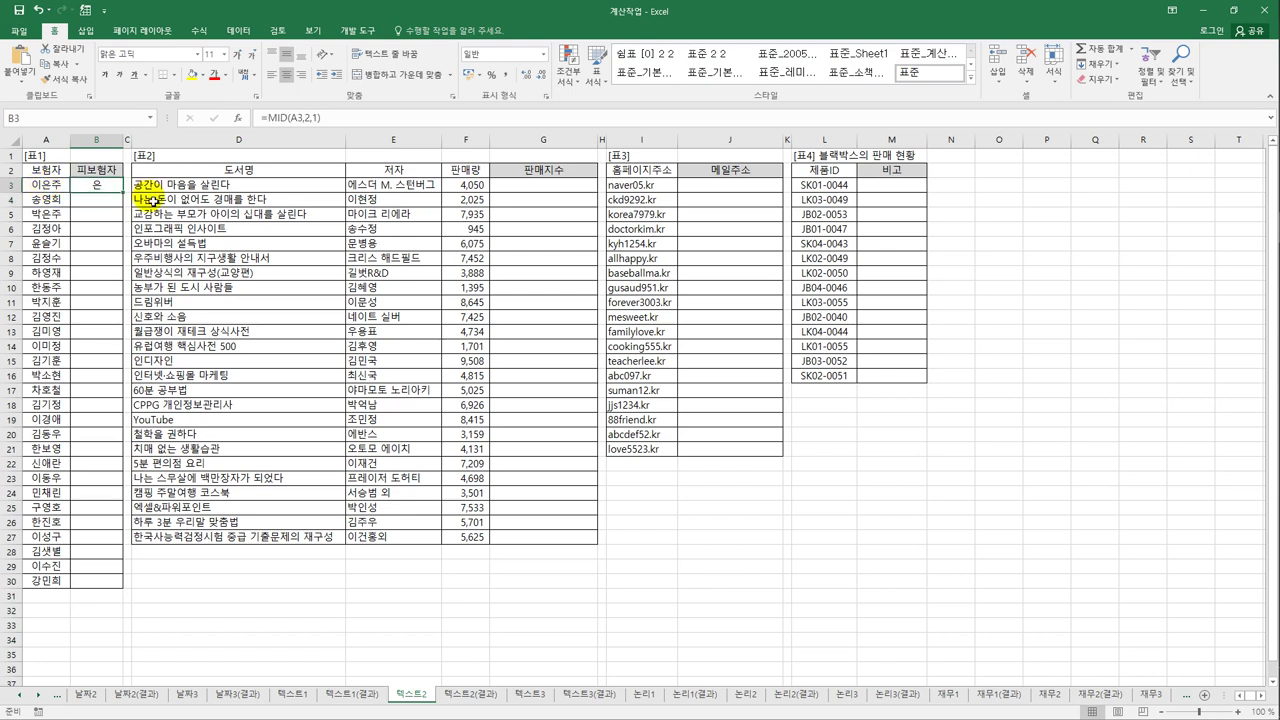
{"action": "left_click_drag", "start_coordinate": [123, 192], "coordinate": [112, 592]}
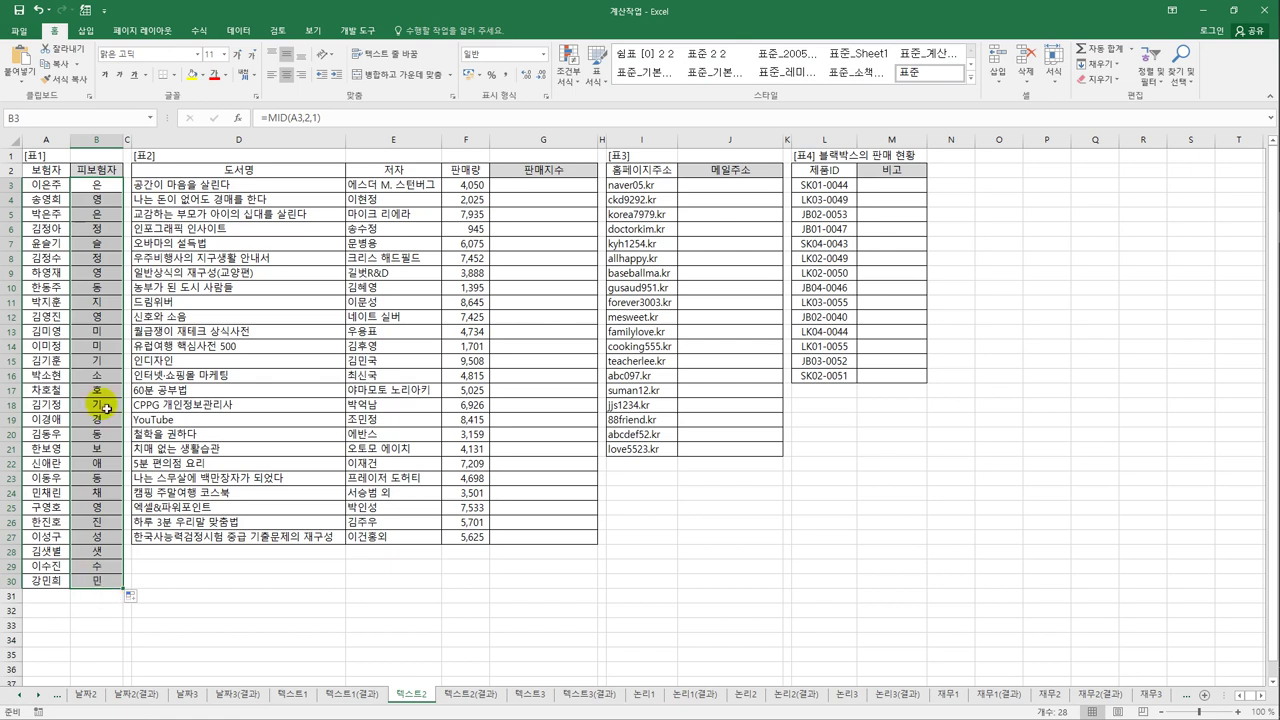
- Wrap the MID formula in B3 in a SUBSTITUTE function, making it =SUBSTITUTE(A3,MID(A3,2,1),"*")
{"action": "left_click", "coordinate": [103, 187]}
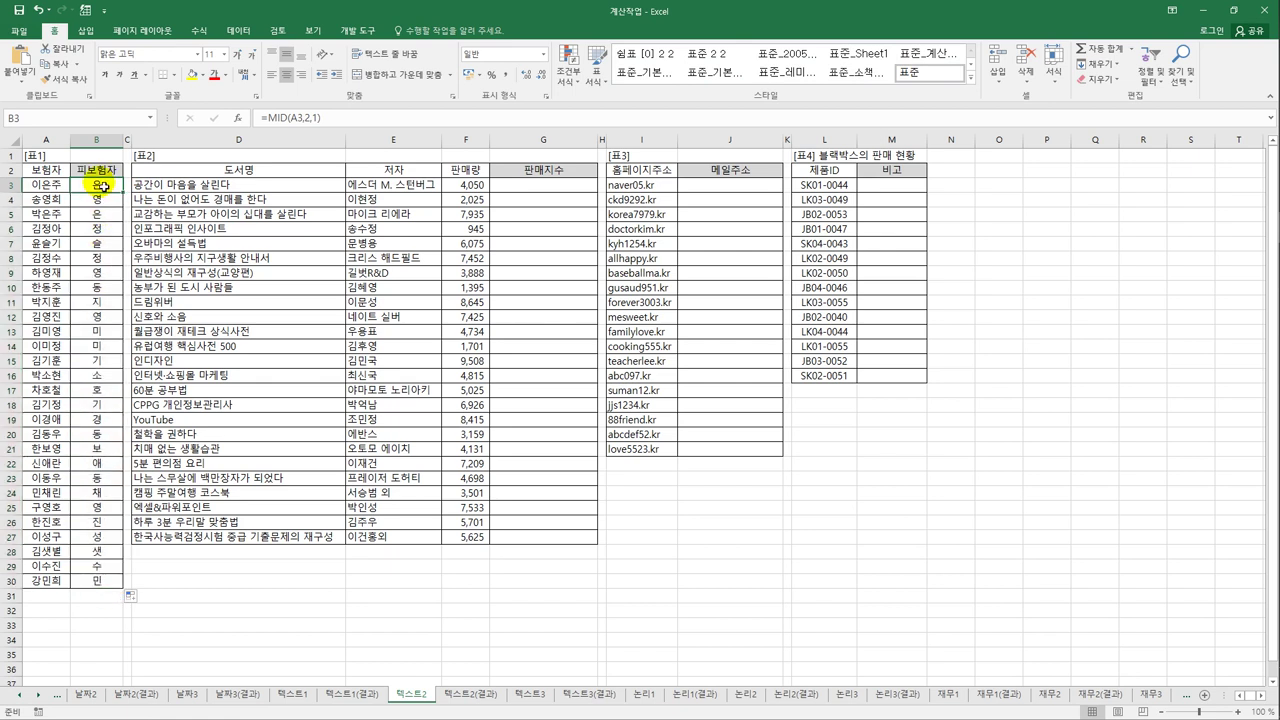
{"action": "left_click", "coordinate": [265, 118]}
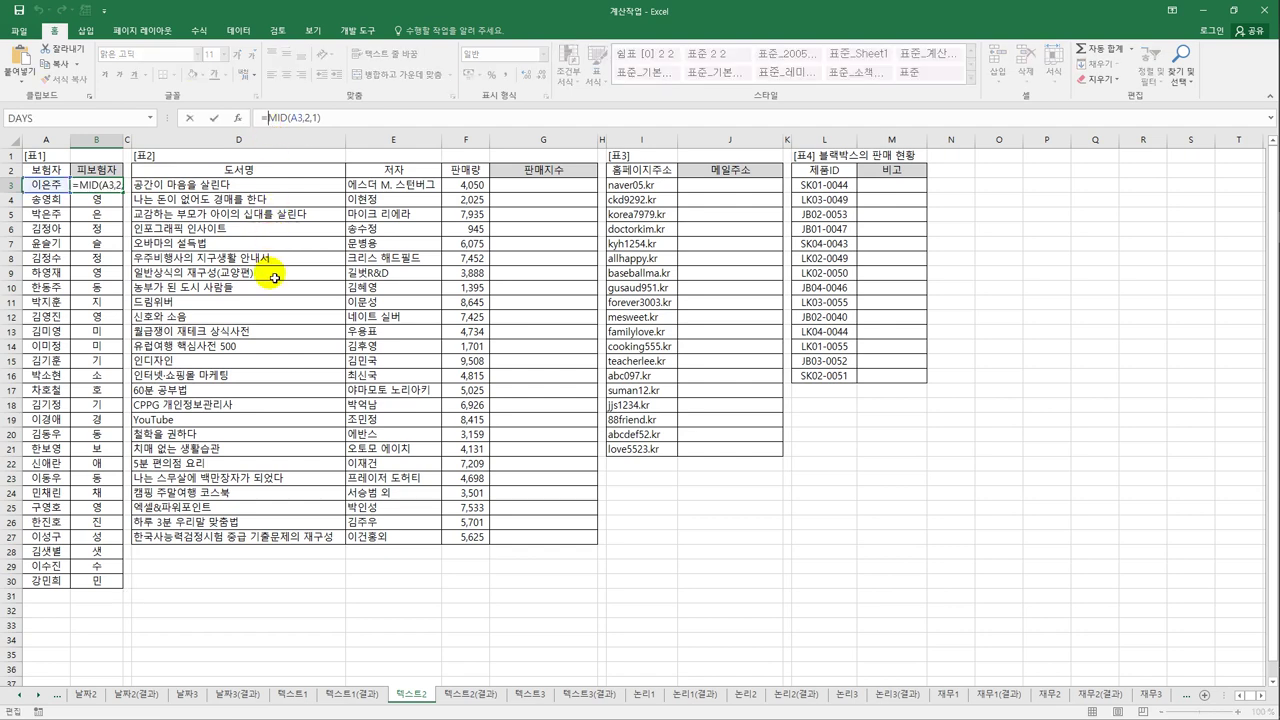
{"action": "type", "text": "sub"}
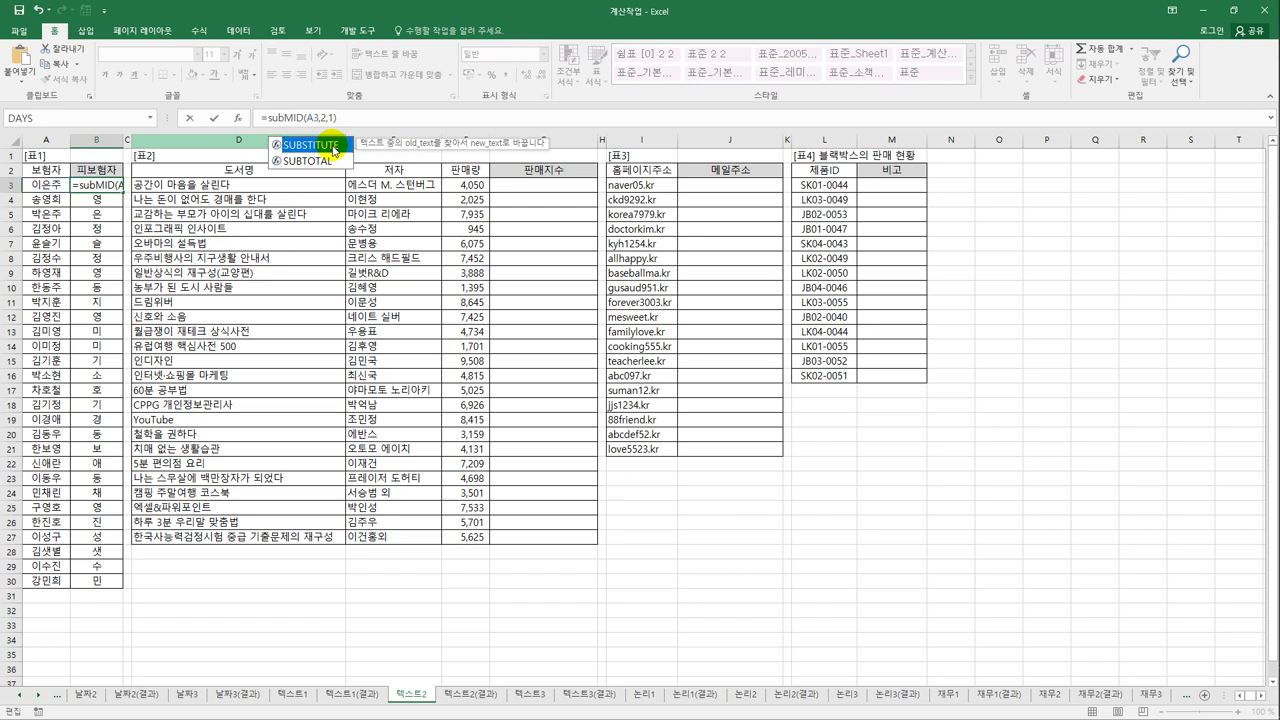
{"action": "double_click", "coordinate": [335, 150]}
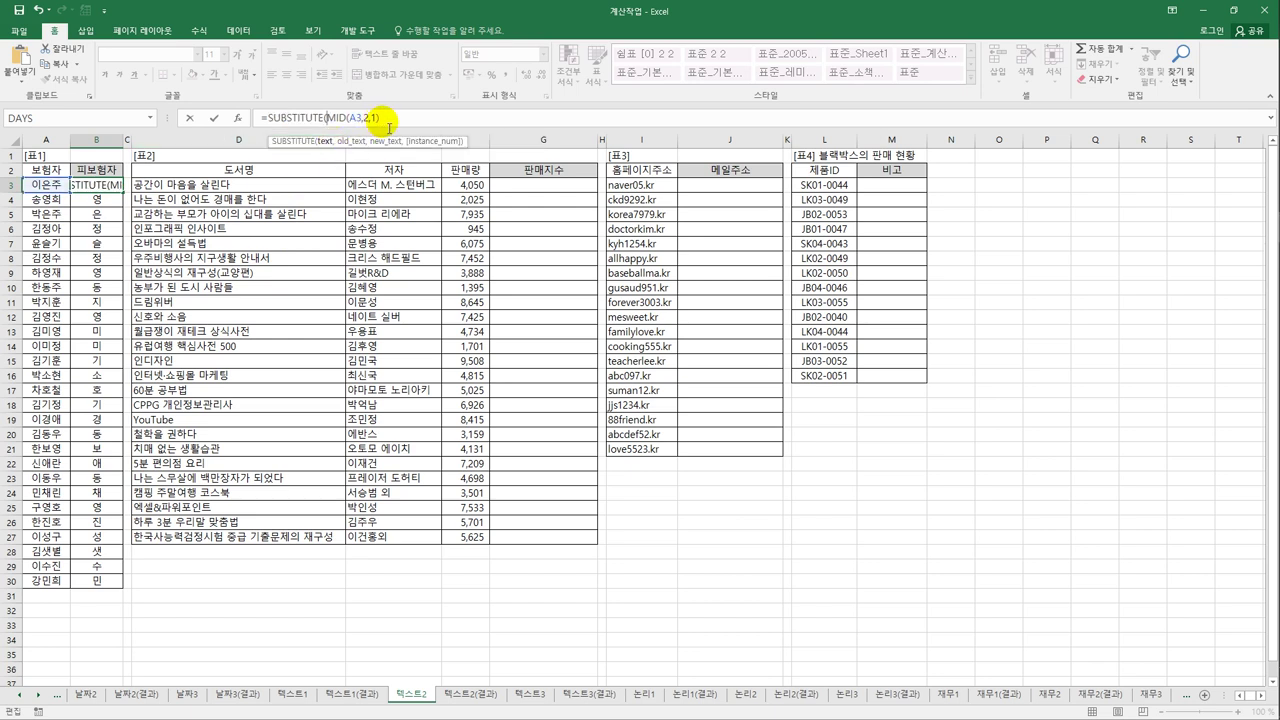
{"action": "left_click", "coordinate": [46, 186]}
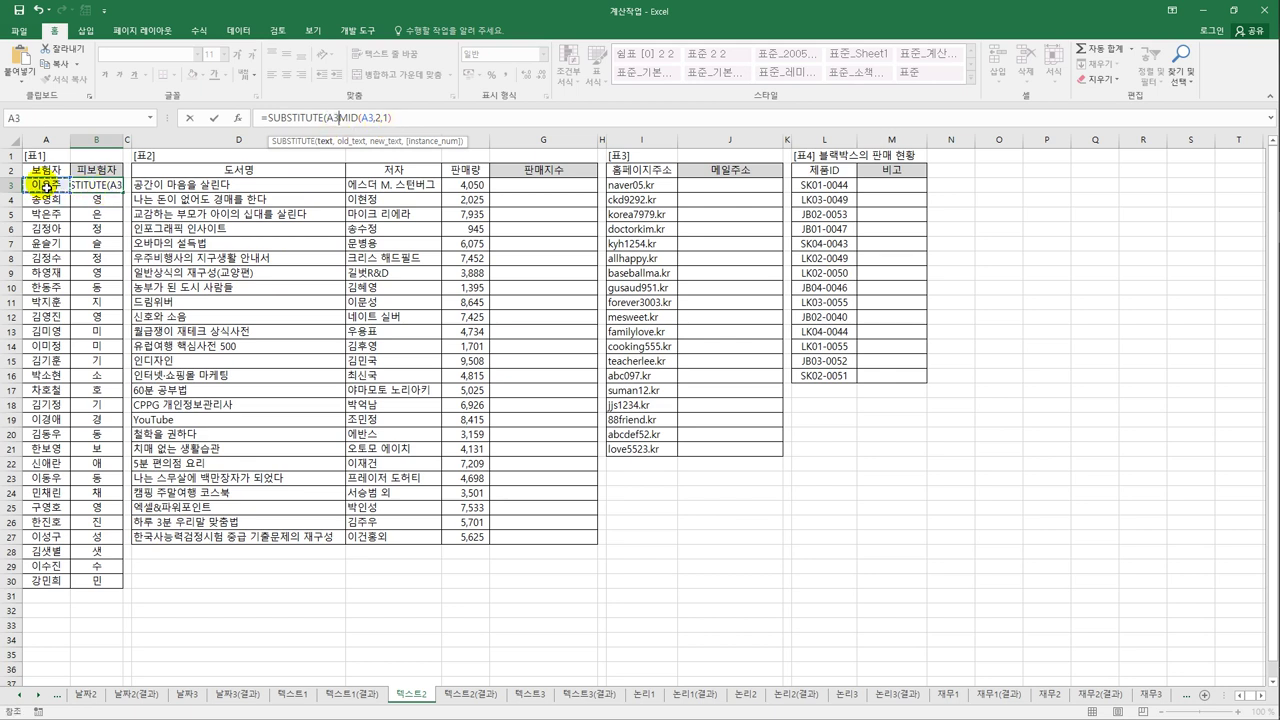
{"action": "type", "text": ","}
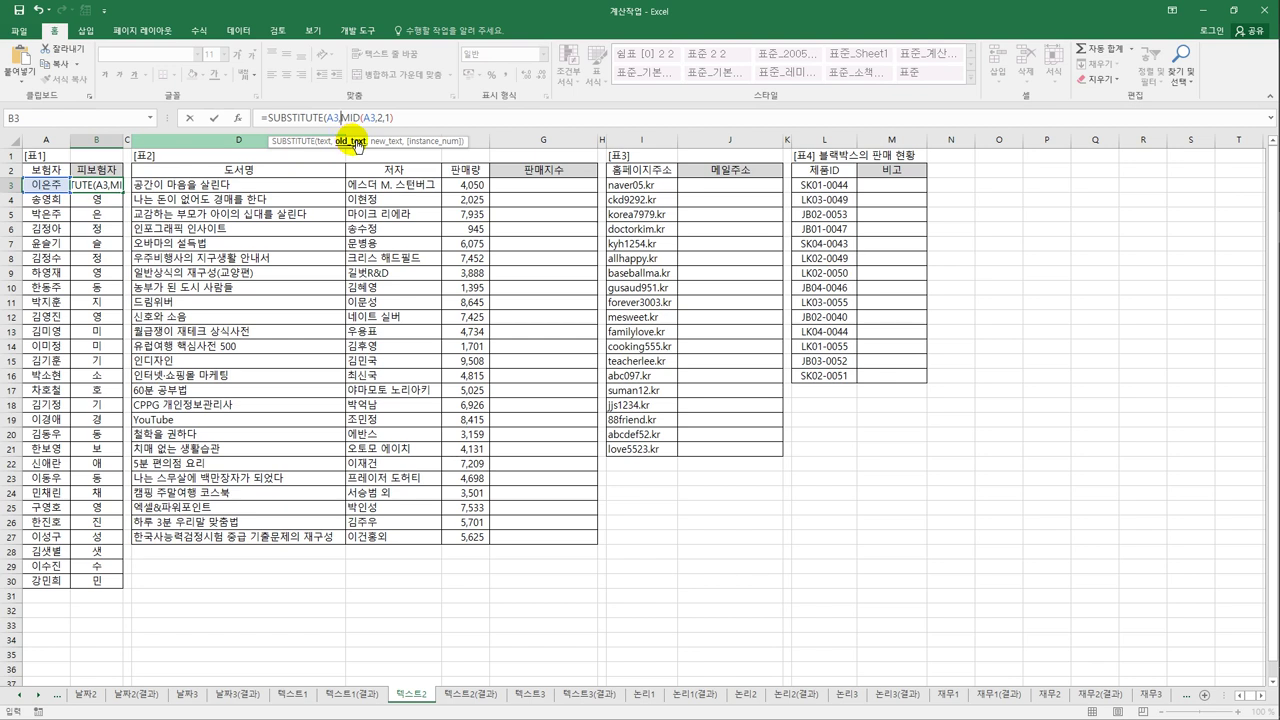
{"action": "left_click", "coordinate": [406, 124]}
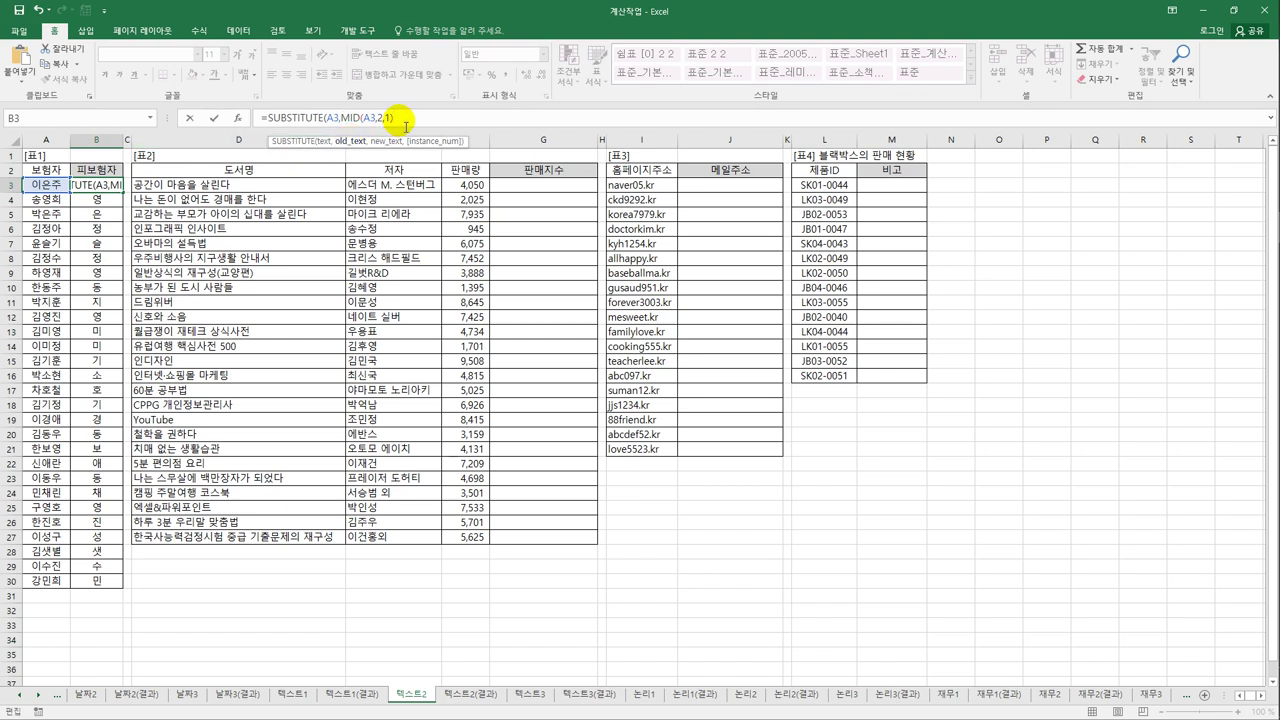
{"action": "type", "text": ","}
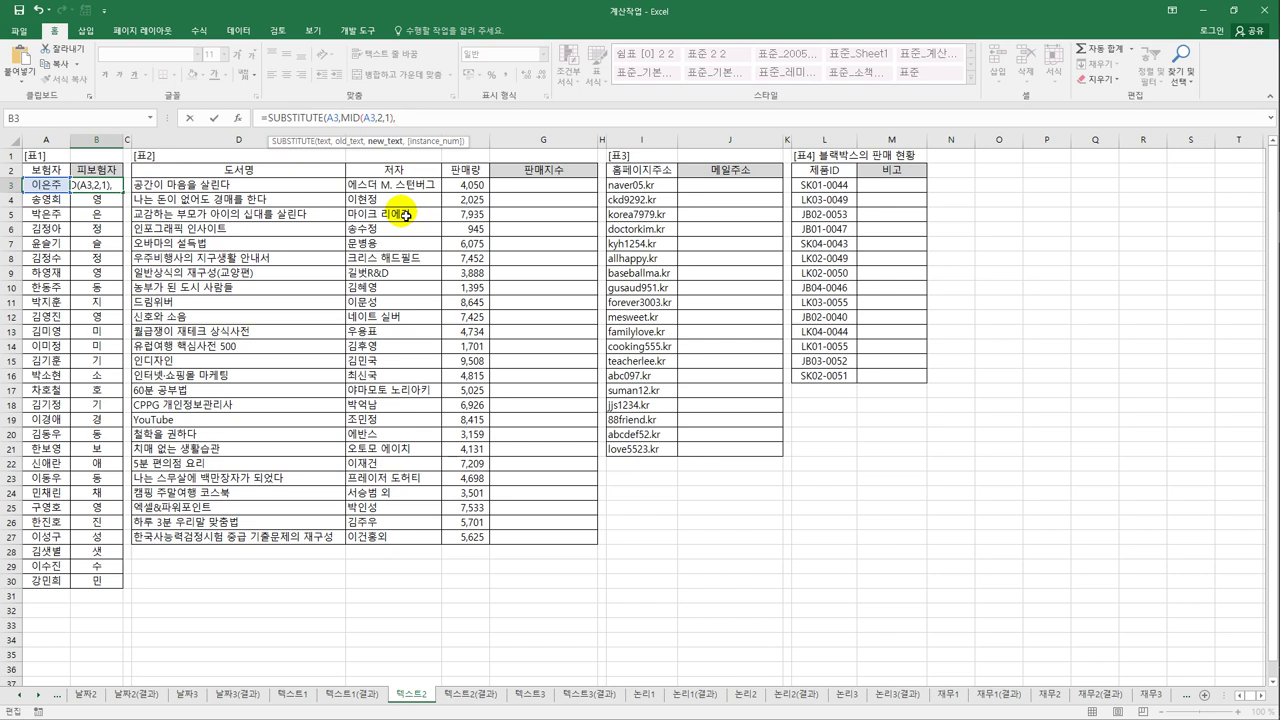
{"action": "type", "text": "\"*\")"}
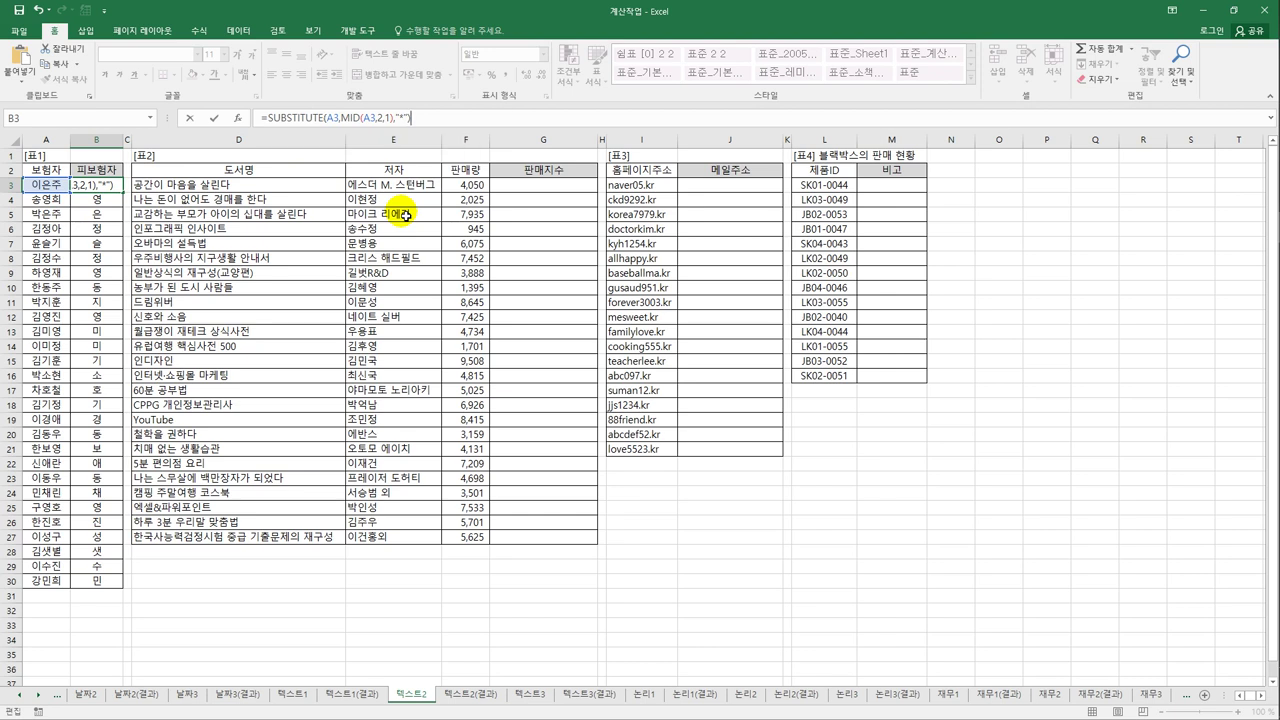
{"action": "key", "text": "Return"}
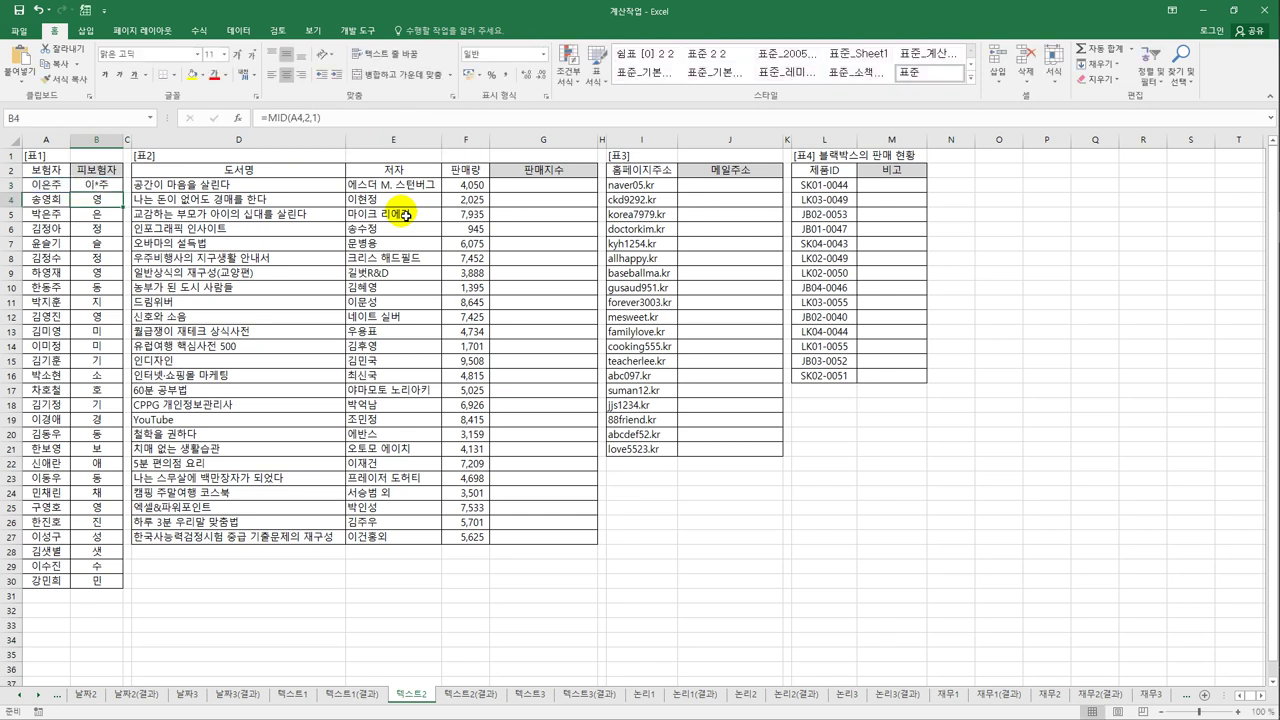
- Fill the SUBSTITUTE formula from B3 down to B30
{"action": "left_click", "coordinate": [112, 185]}
{"action": "left_click_drag", "start_coordinate": [123, 192], "coordinate": [132, 588]}
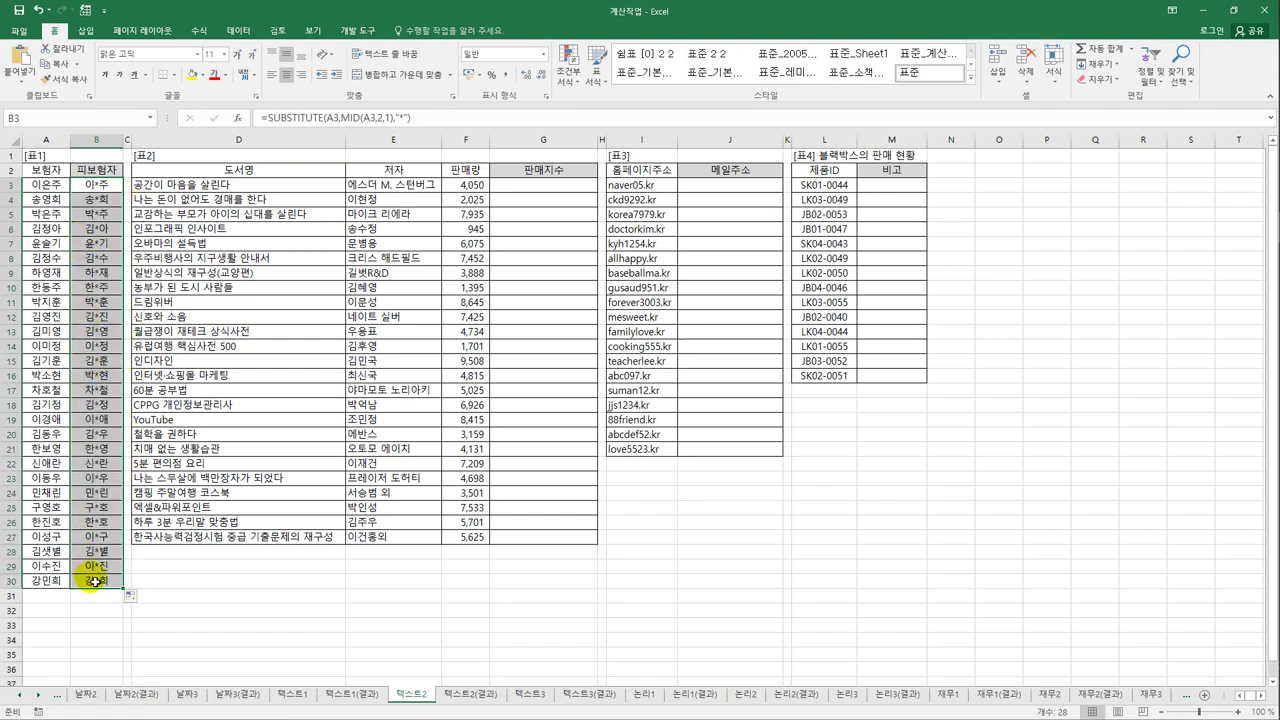
{"action": "left_click", "coordinate": [449, 121]}
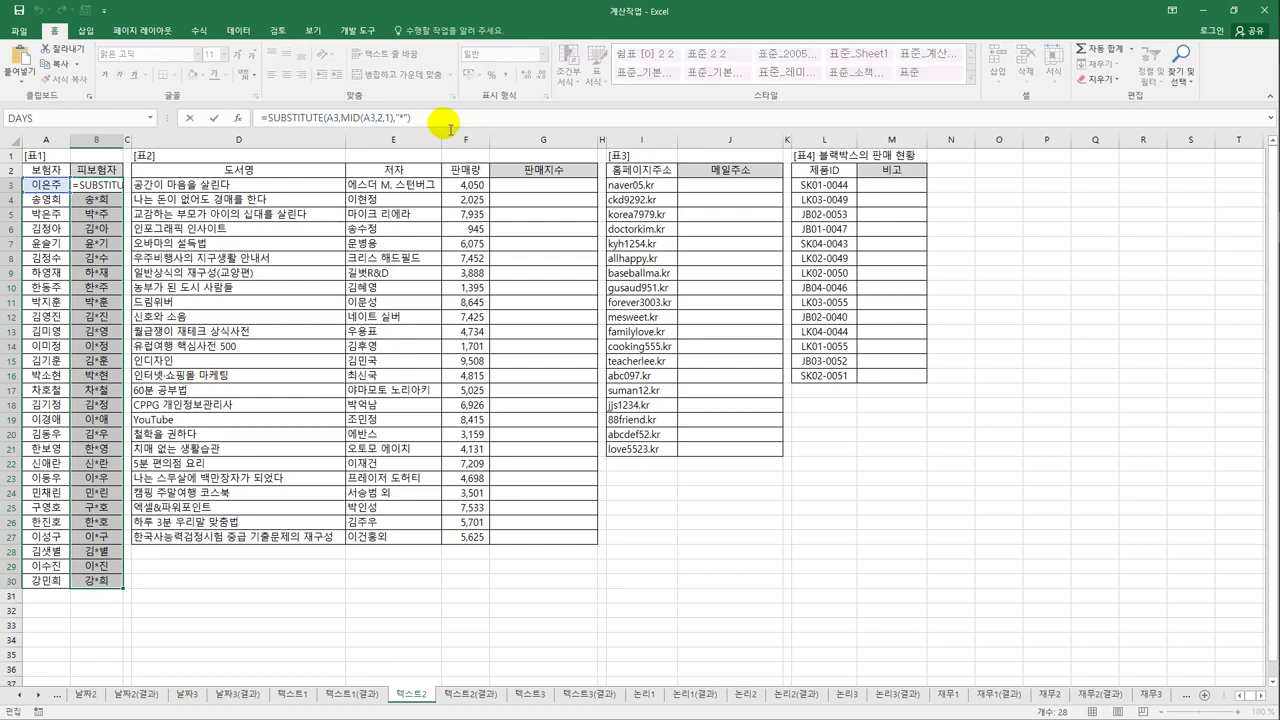
{"action": "key", "text": "ctrl+Return"}
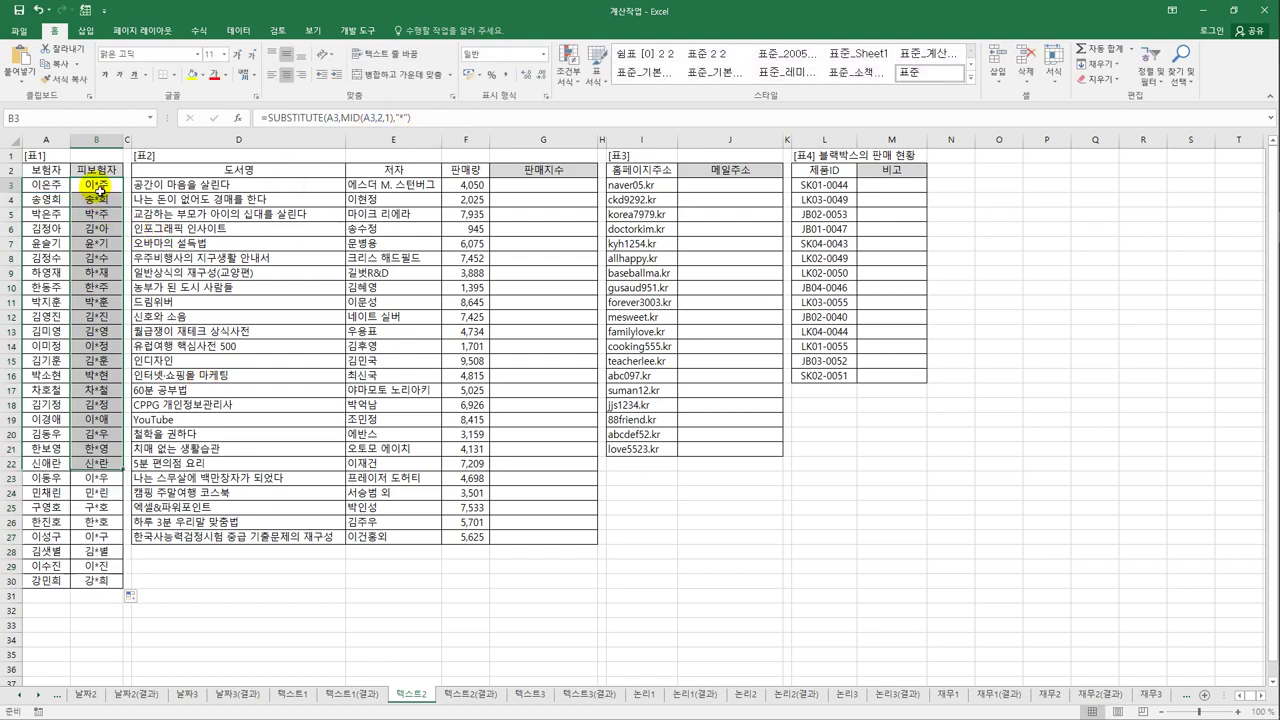
- Append &" 가족" to the SUBSTITUTE formula in B3, and delete that addition again
{"action": "left_click", "coordinate": [95, 186]}
{"action": "left_click", "coordinate": [410, 115]}
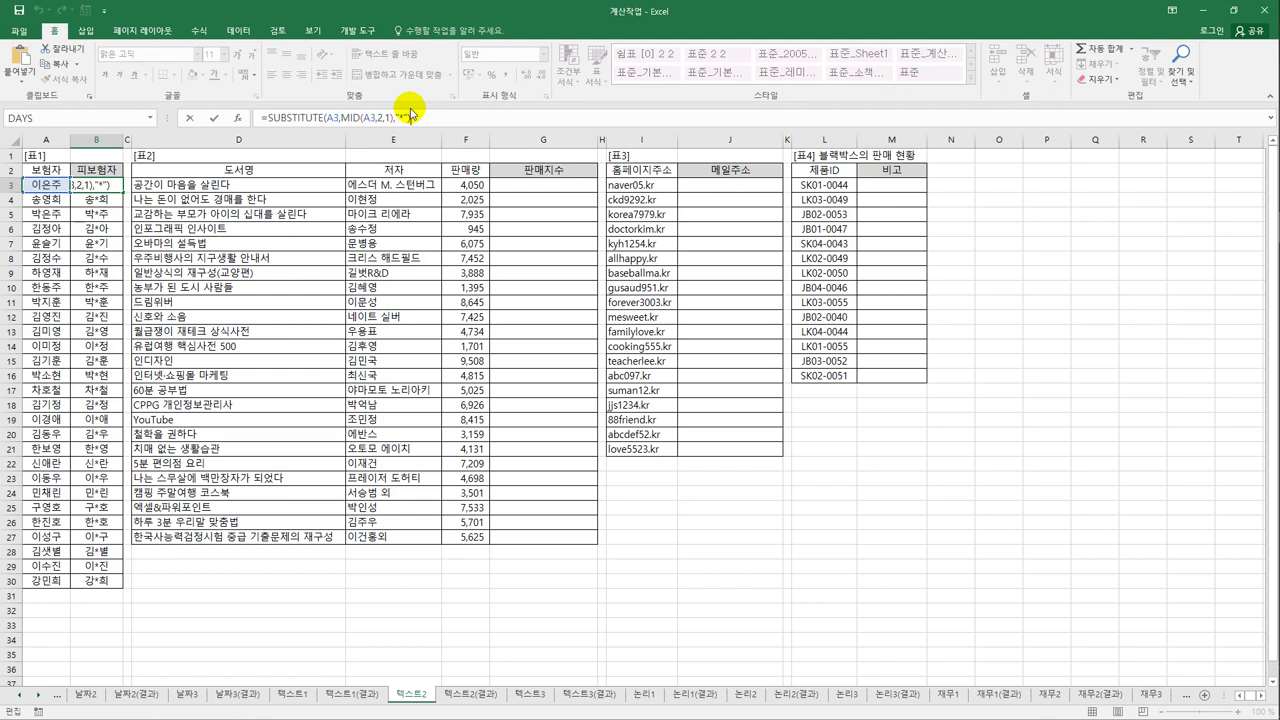
{"action": "type", "text": "&"}
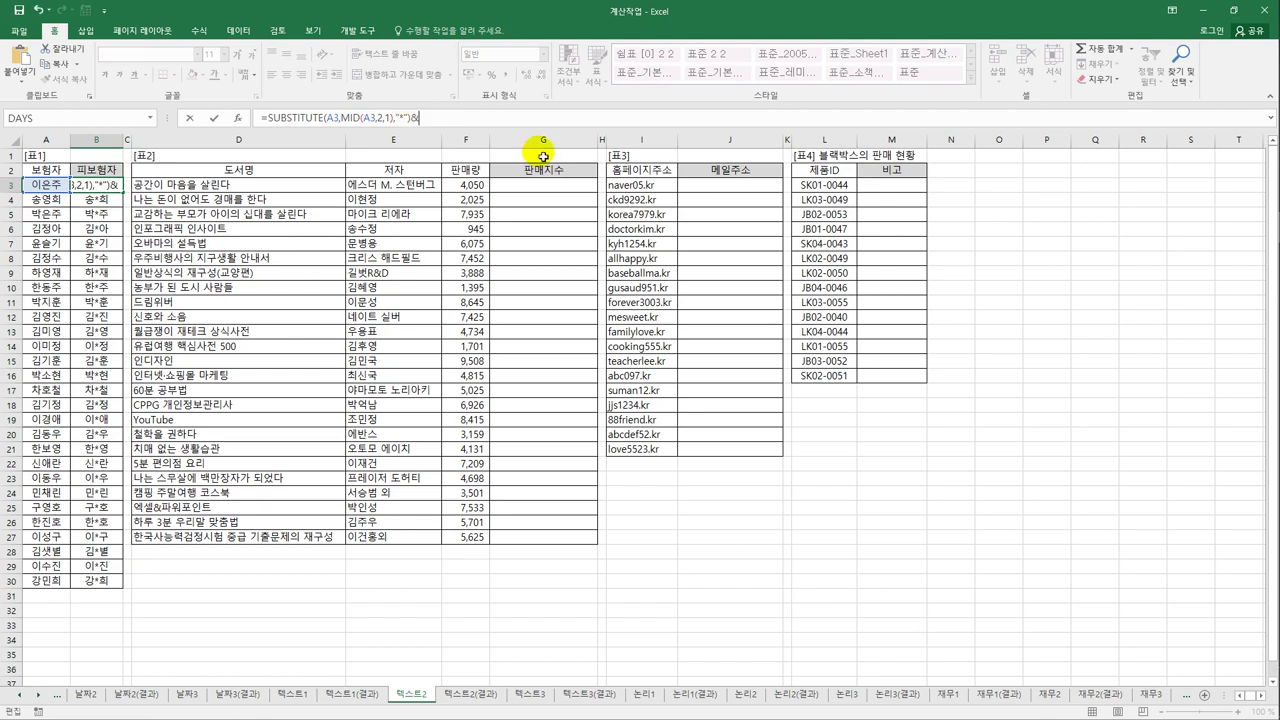
{"action": "type", "text": "\""}
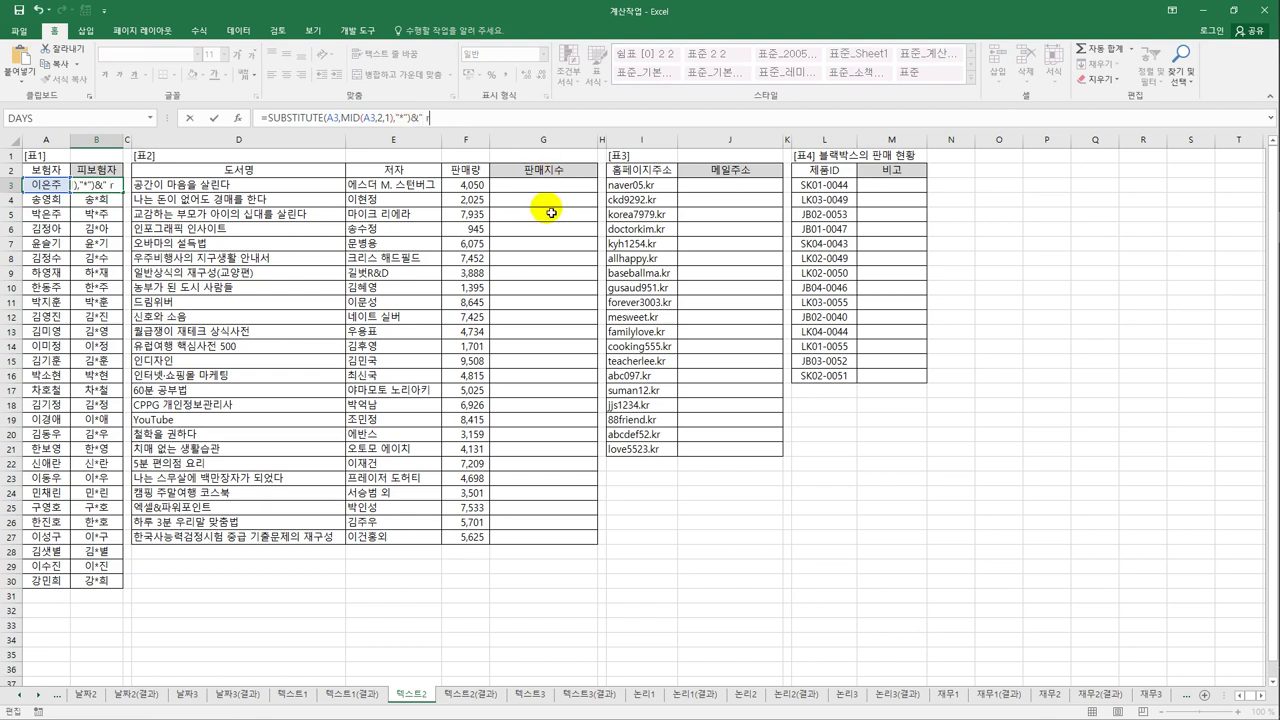
{"action": "type", "text": " 가족\""}
{"action": "key", "text": "ctrl+Return"}
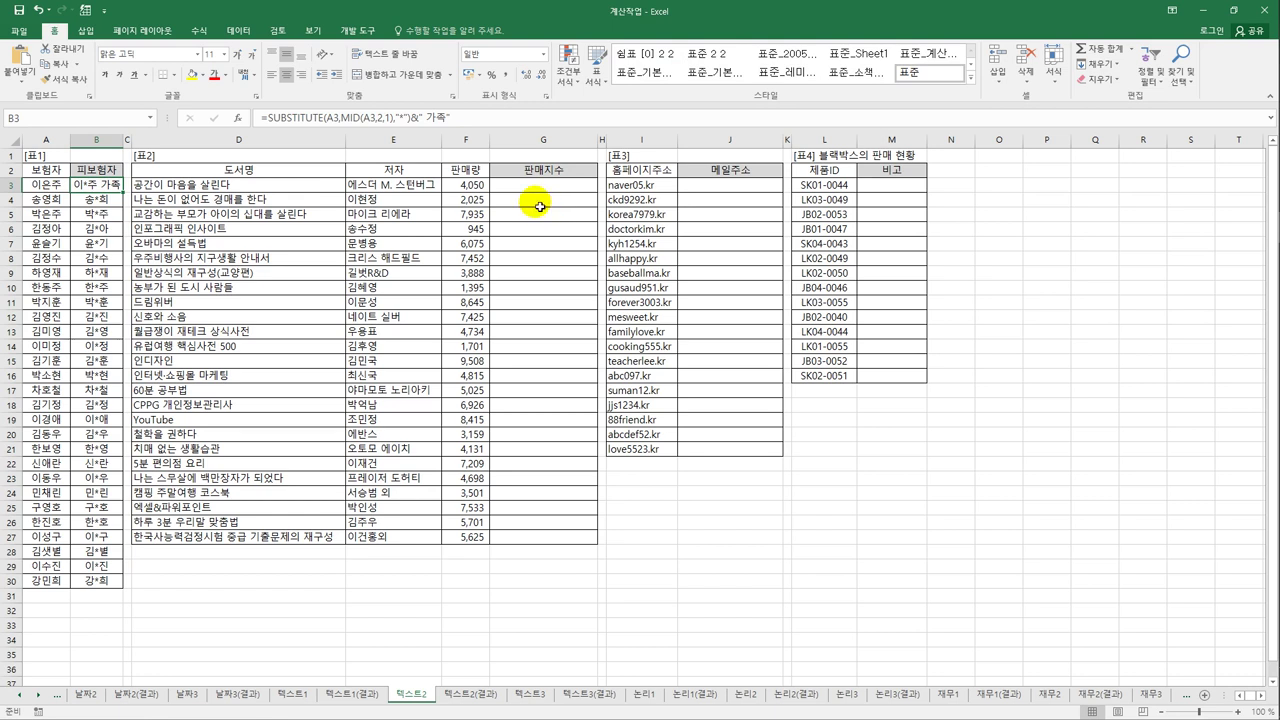
{"action": "left_click_drag", "start_coordinate": [410, 118], "coordinate": [451, 116]}
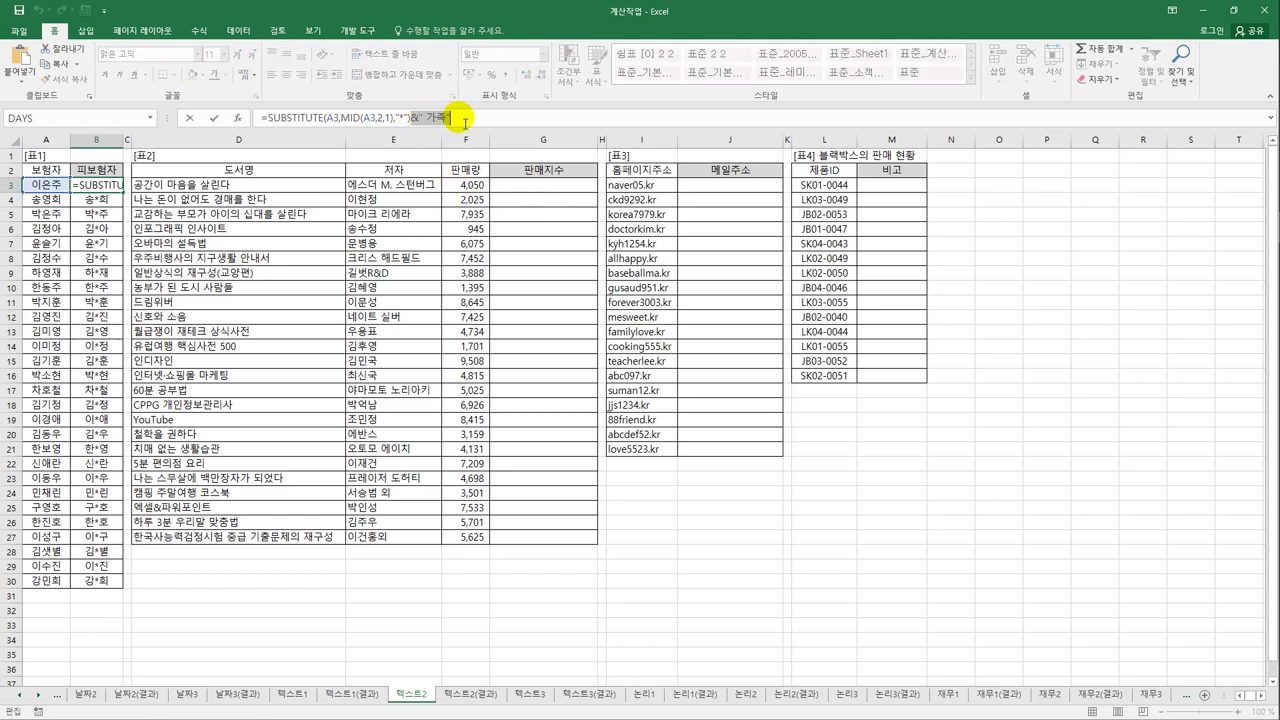
{"action": "key", "text": "BackSpace"}
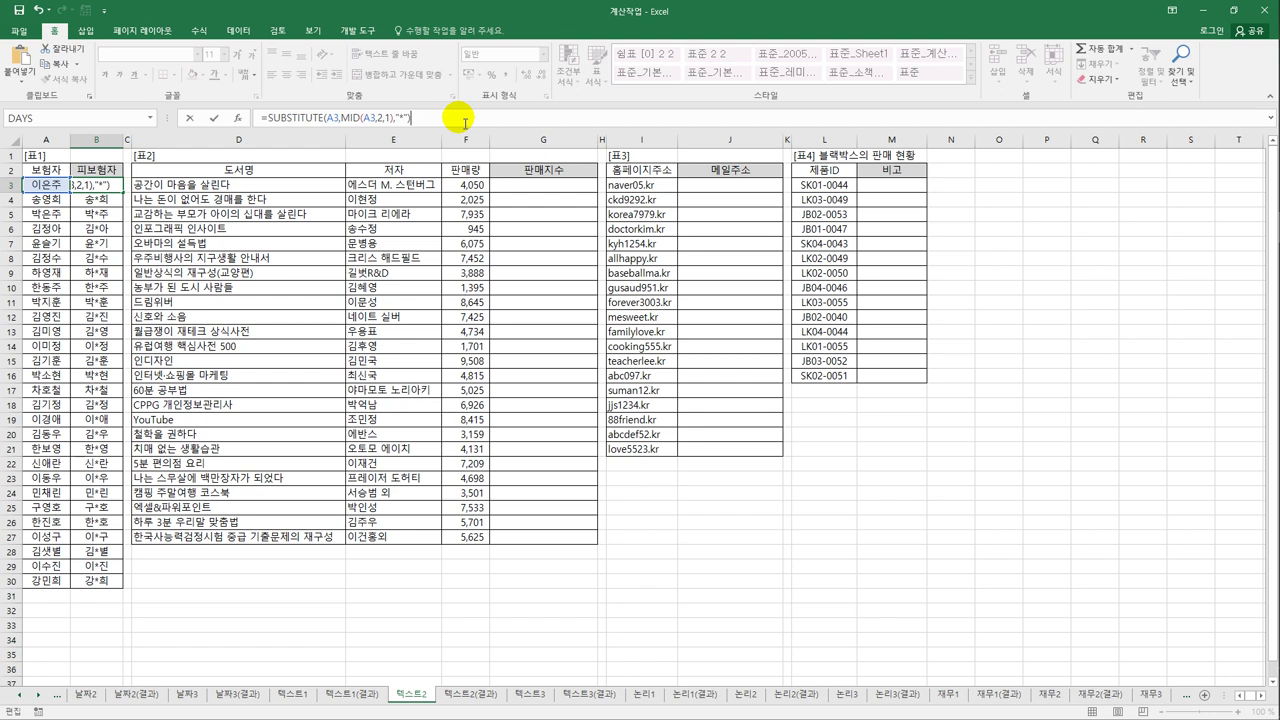
- Change B3 to =CONCATENATE(SUBSTITUTE(A3,MID(A3,2,1),"*")," 가족") and fill the formula down to B30
{"action": "left_click", "coordinate": [268, 118]}
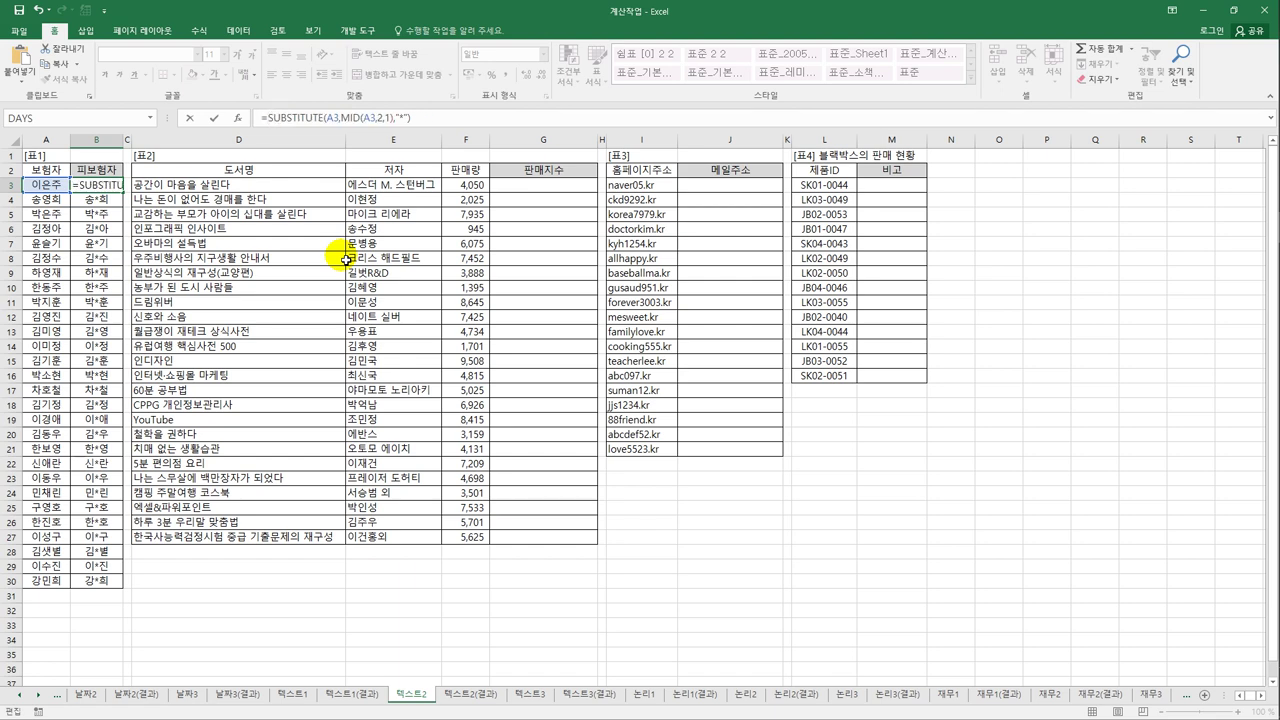
{"action": "type", "text": "con"}
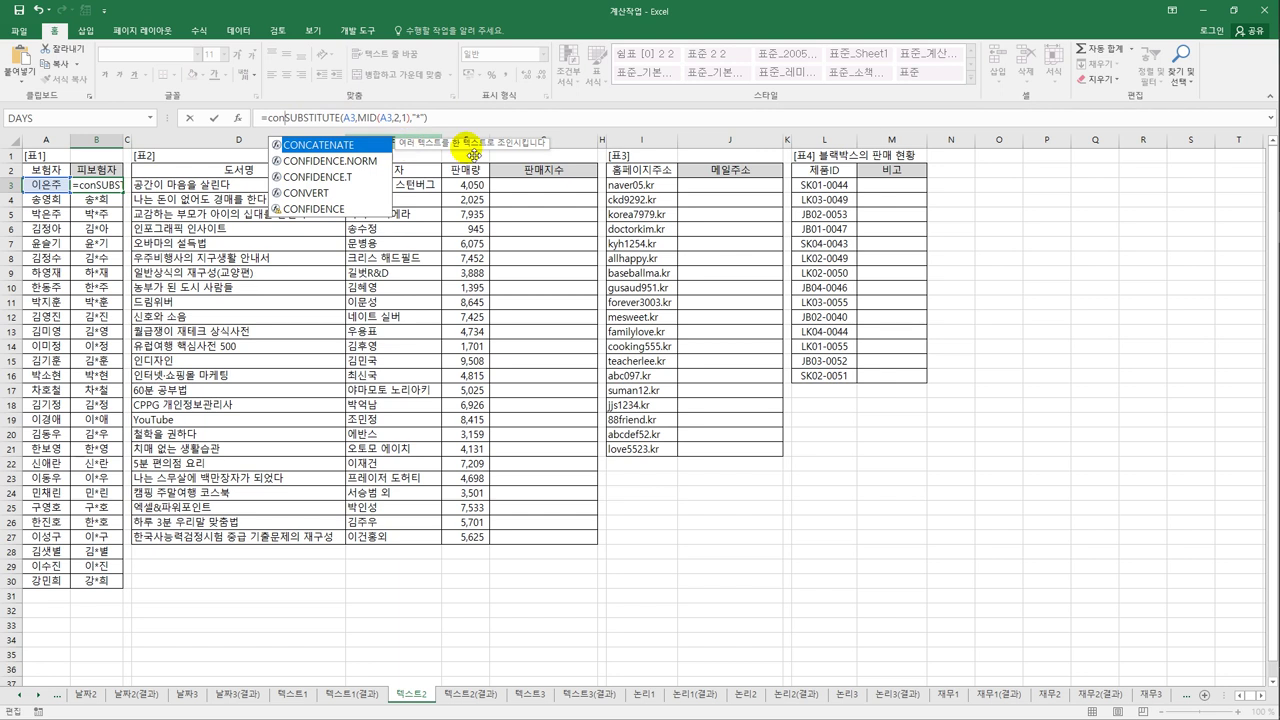
{"action": "double_click", "coordinate": [352, 146]}
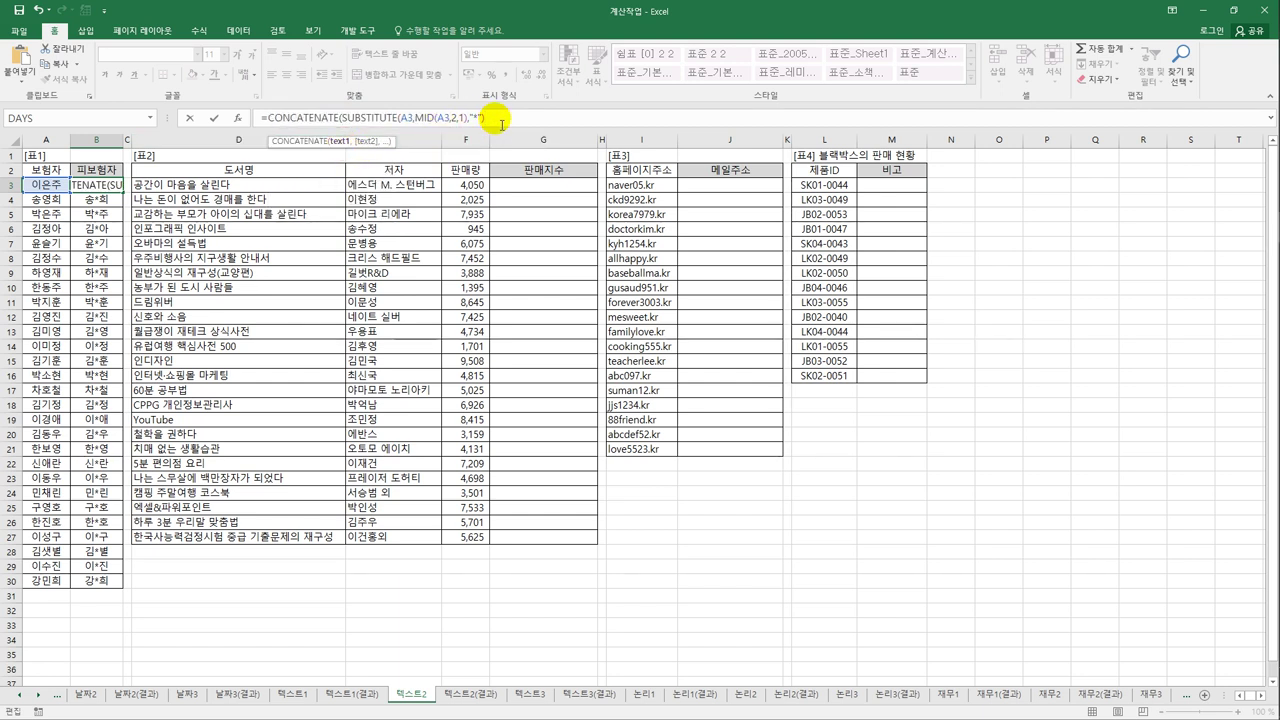
{"action": "type", "text": ","}
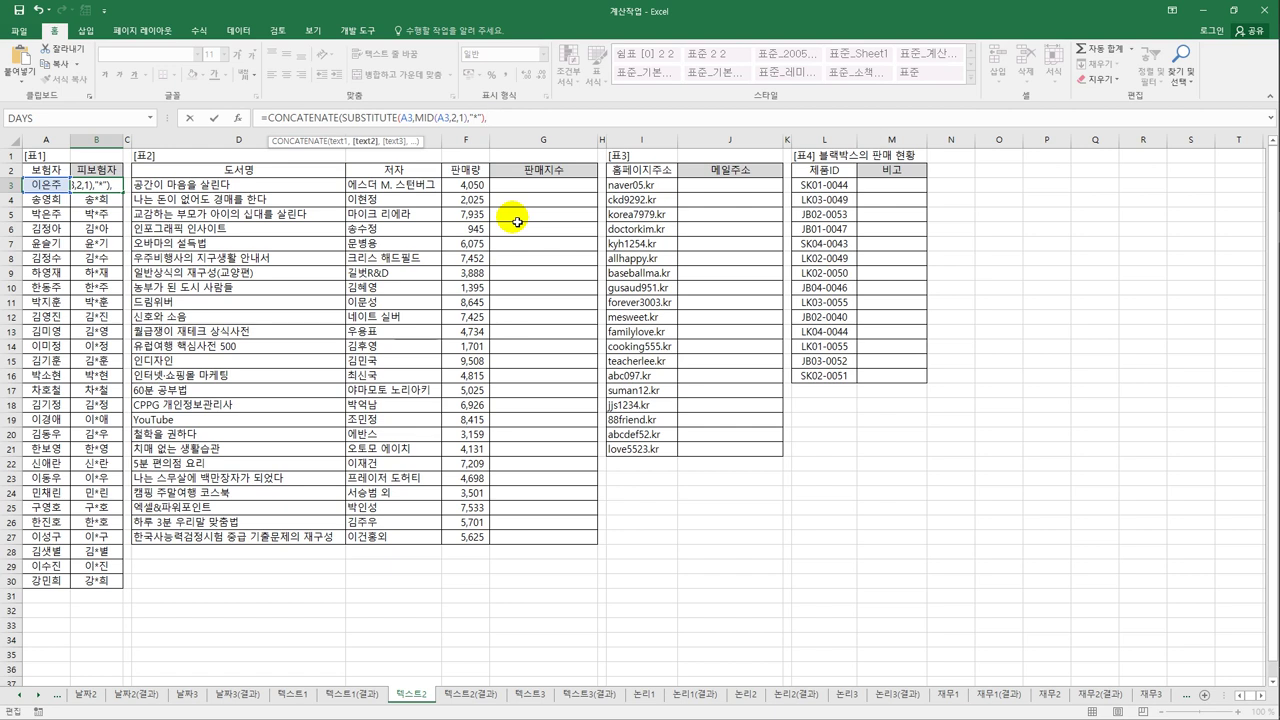
{"action": "type", "text": "\" 가족\")"}
{"action": "key", "text": "ctrl+Return"}
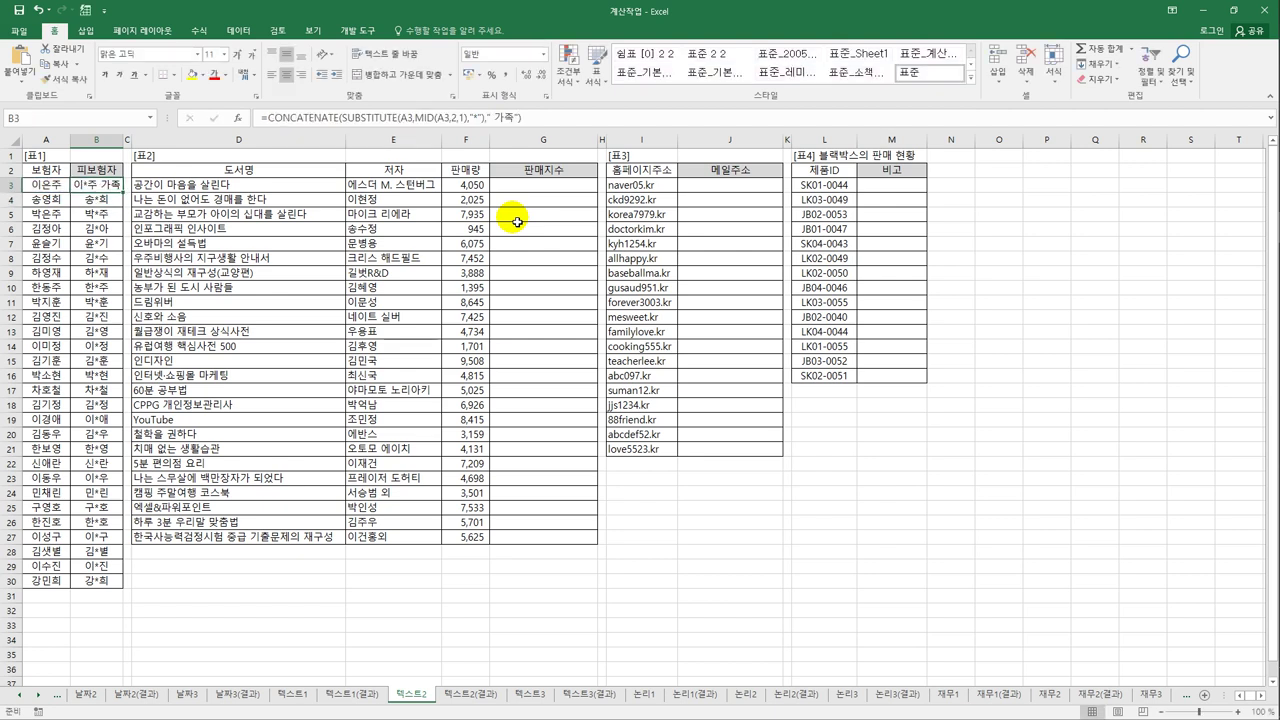
{"action": "left_click_drag", "start_coordinate": [124, 193], "coordinate": [103, 589]}
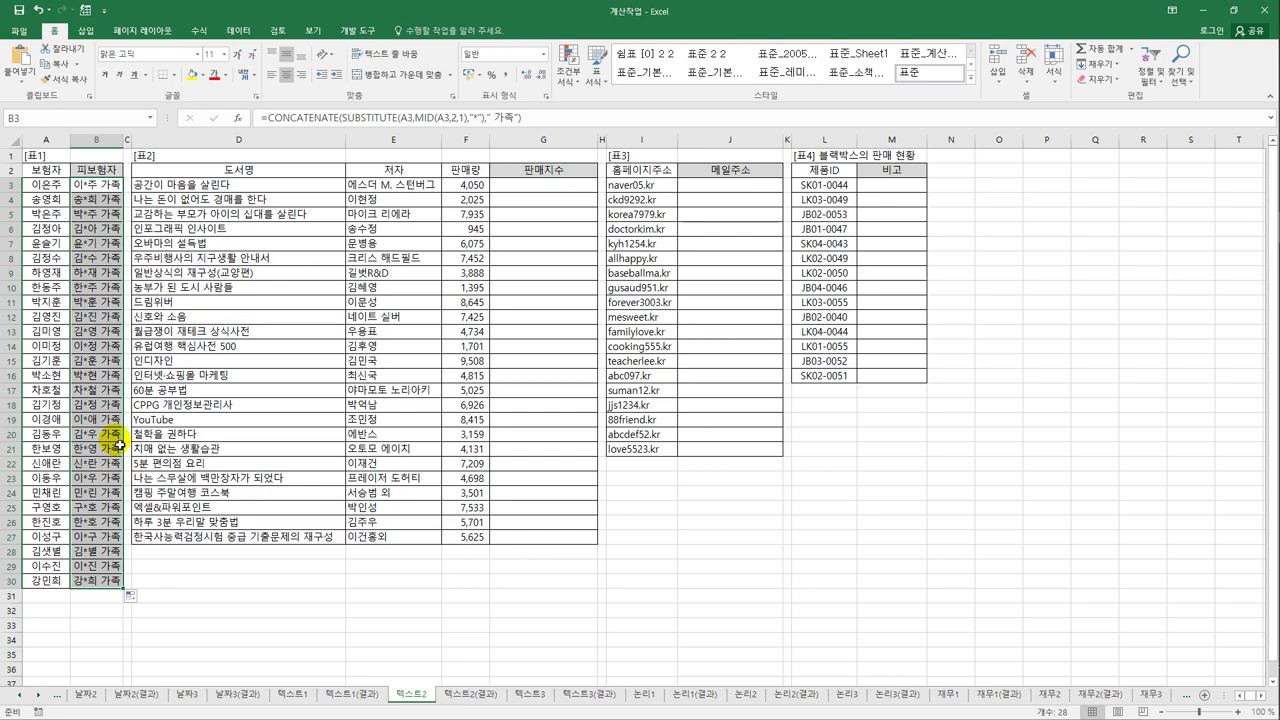
- Enter =F3/1000 in G3 to divide the first book's 판매량 by 1000
{"action": "left_click", "coordinate": [543, 191]}
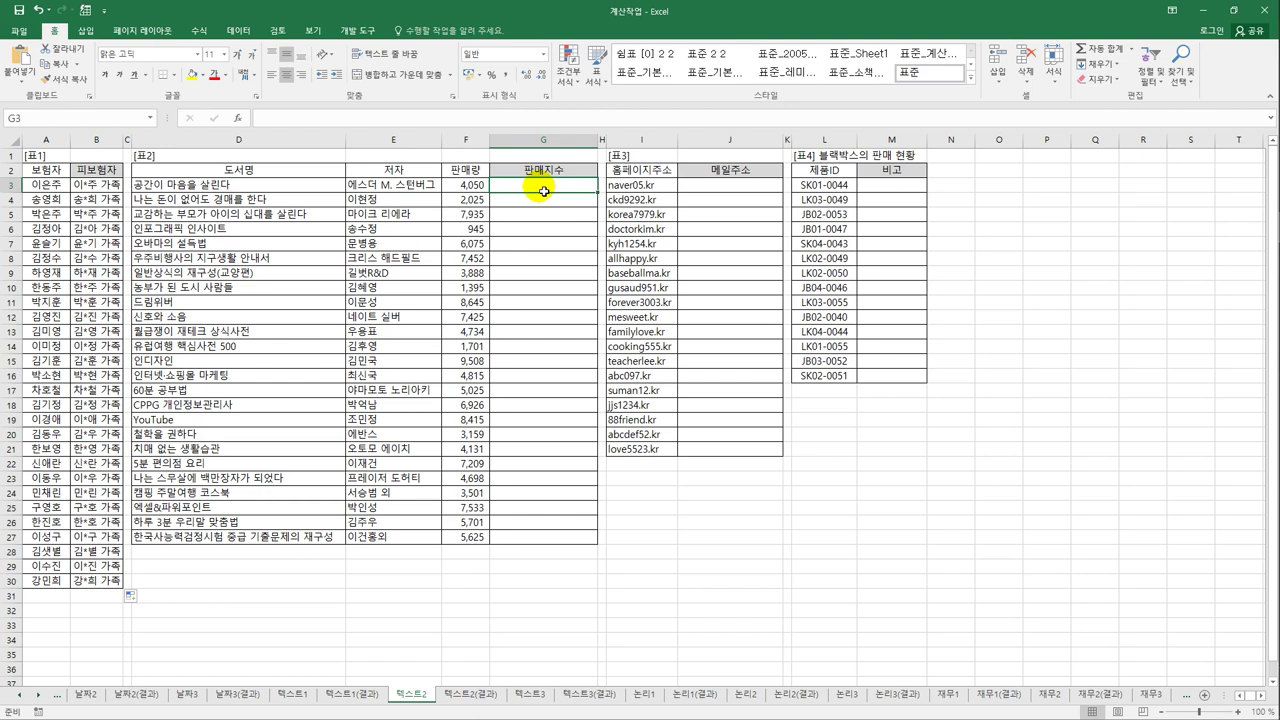
{"action": "left_click_drag", "start_coordinate": [466, 186], "coordinate": [468, 537]}
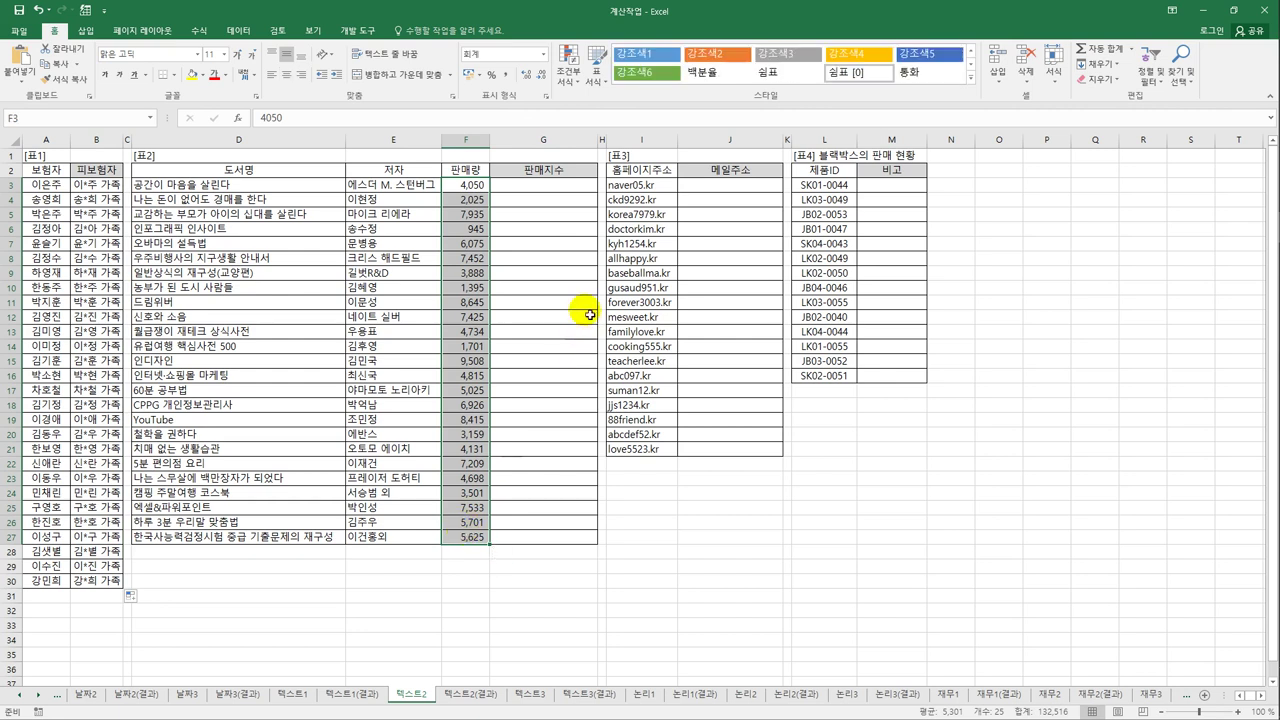
{"action": "left_click", "coordinate": [563, 188]}
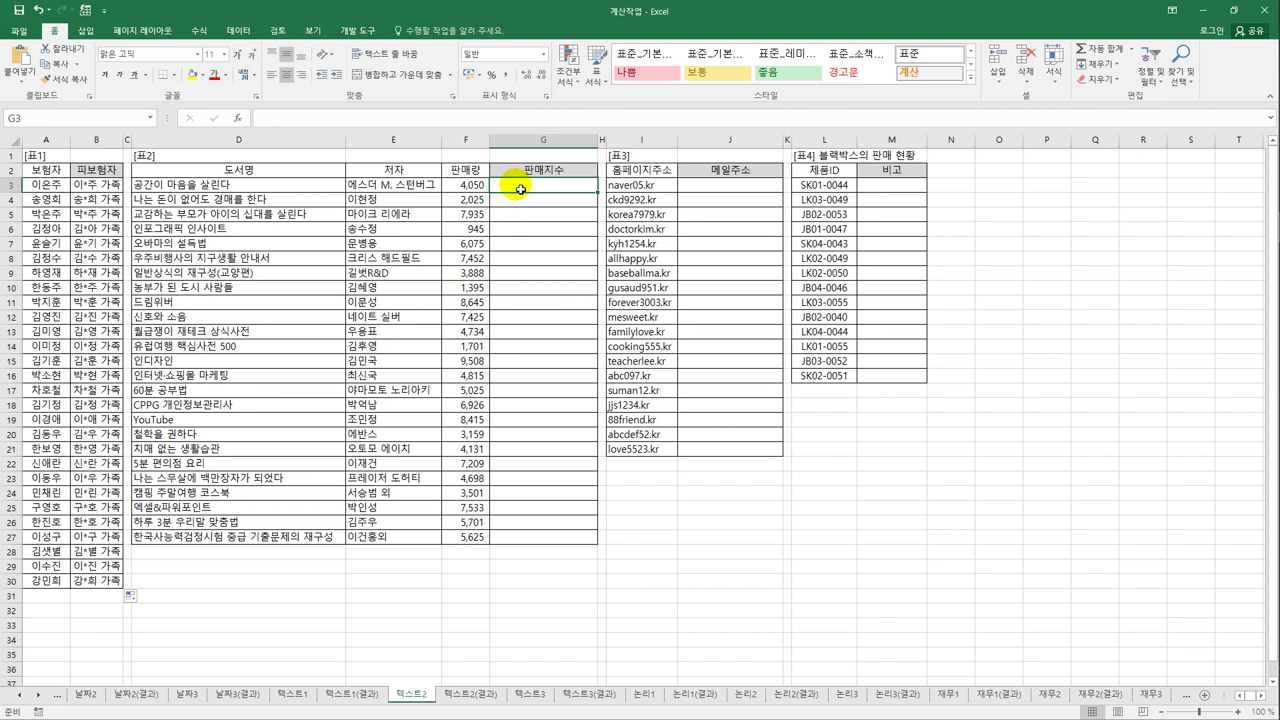
{"action": "type", "text": "="}
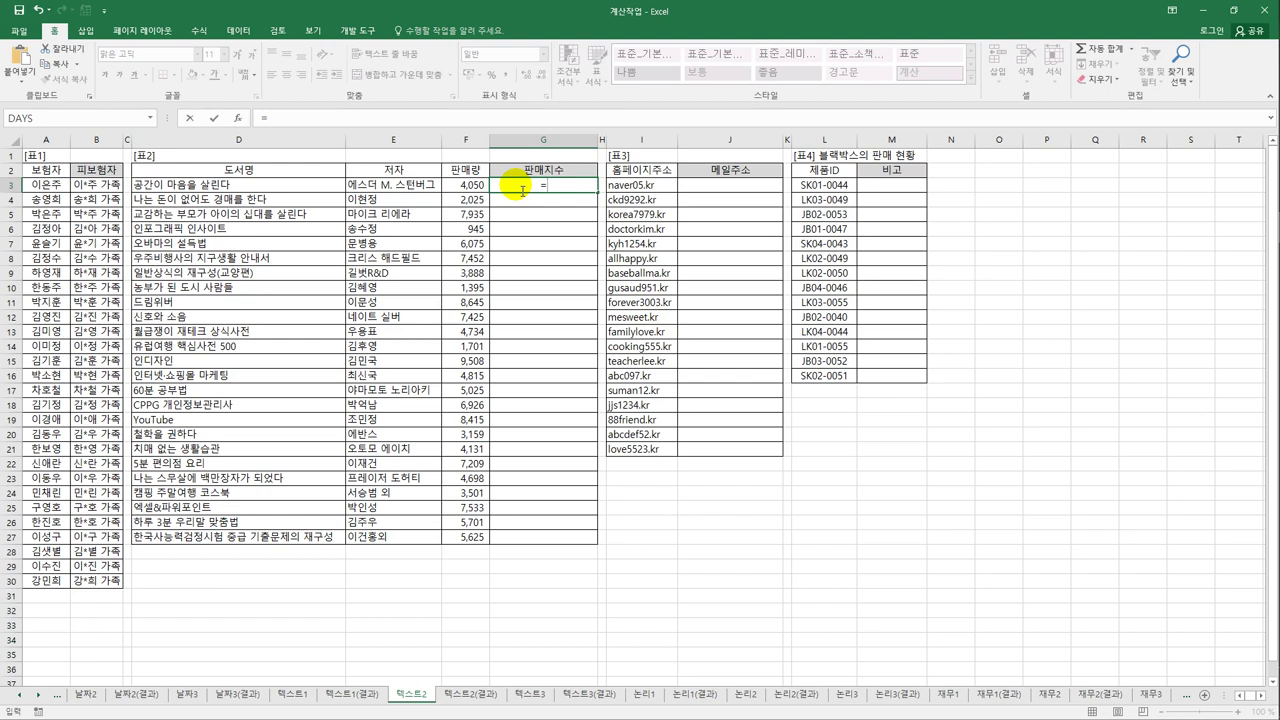
{"action": "left_click", "coordinate": [470, 185]}
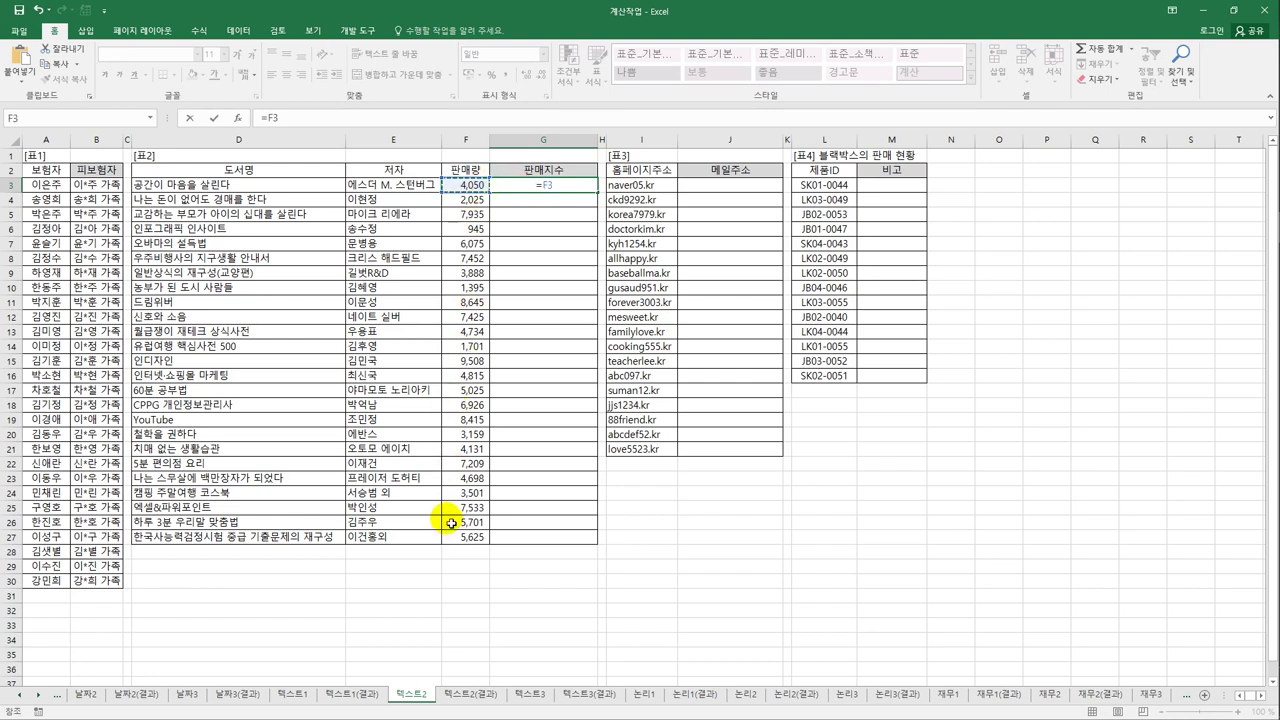
{"action": "type", "text": "/1000"}
{"action": "key", "text": "ctrl+Return"}
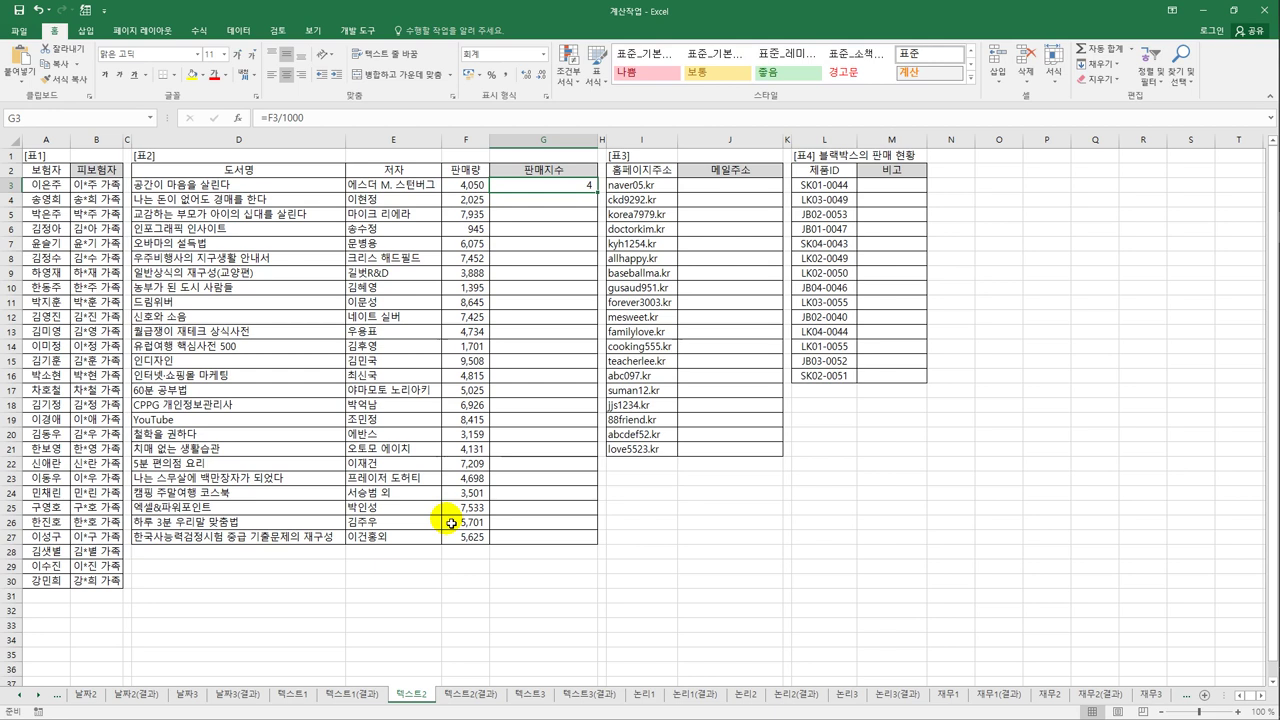
- Replace the formula in G3 with =QUOTIENT(F3,1000) and fill it down to G27
{"action": "type", "text": "="}
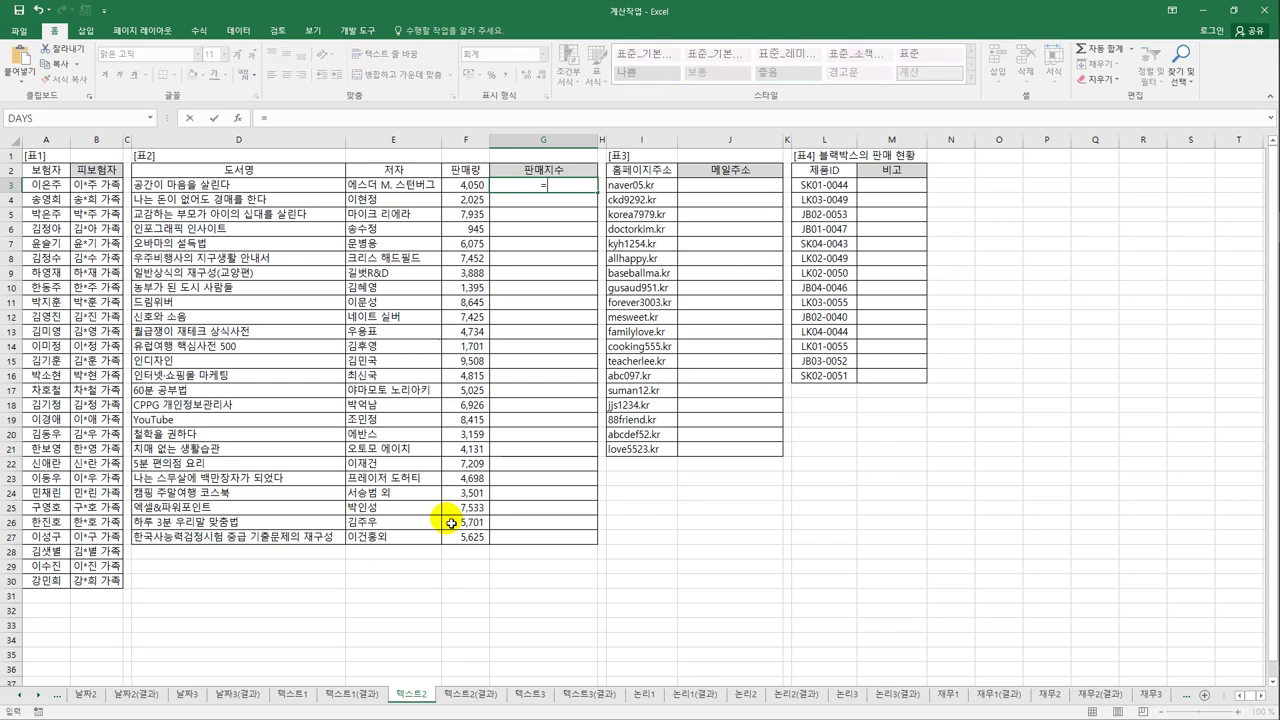
{"action": "type", "text": "ㅂ"}
{"action": "key", "text": "BackSpace"}
{"action": "type", "text": "qu"}
{"action": "key", "text": "Down"}
{"action": "key", "text": "Down"}
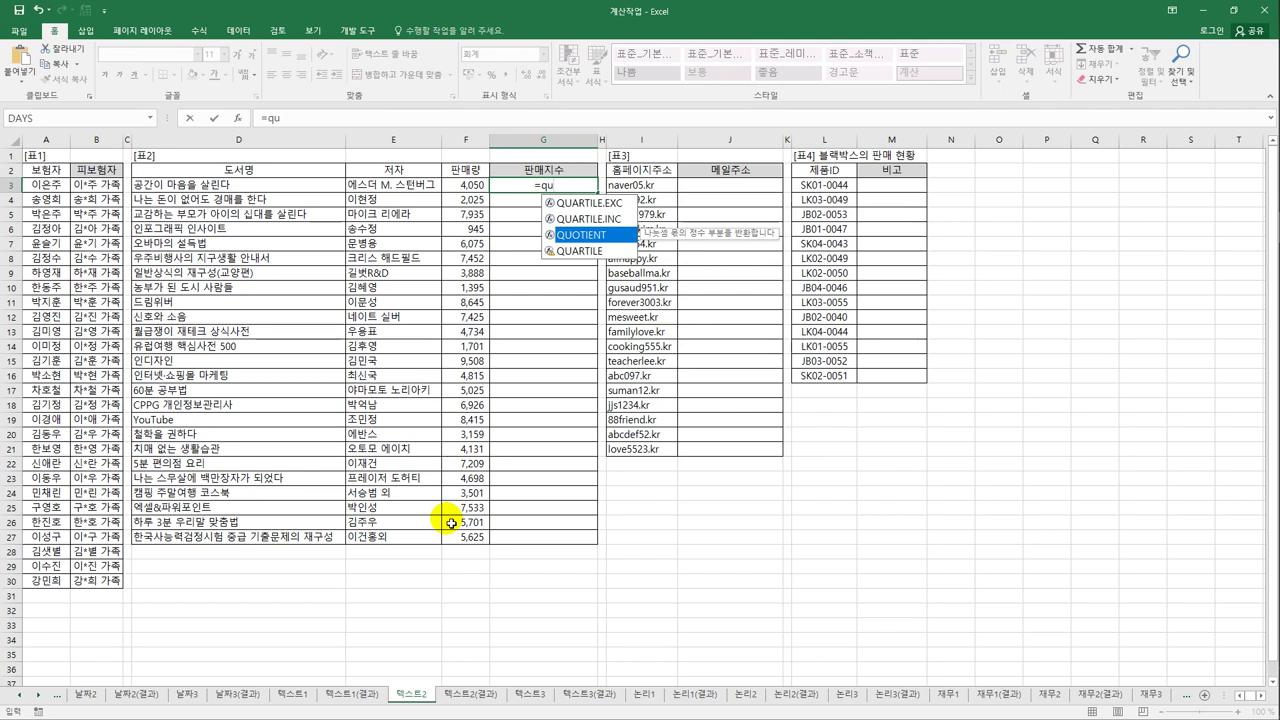
{"action": "double_click", "coordinate": [590, 235]}
{"action": "left_click", "coordinate": [466, 187]}
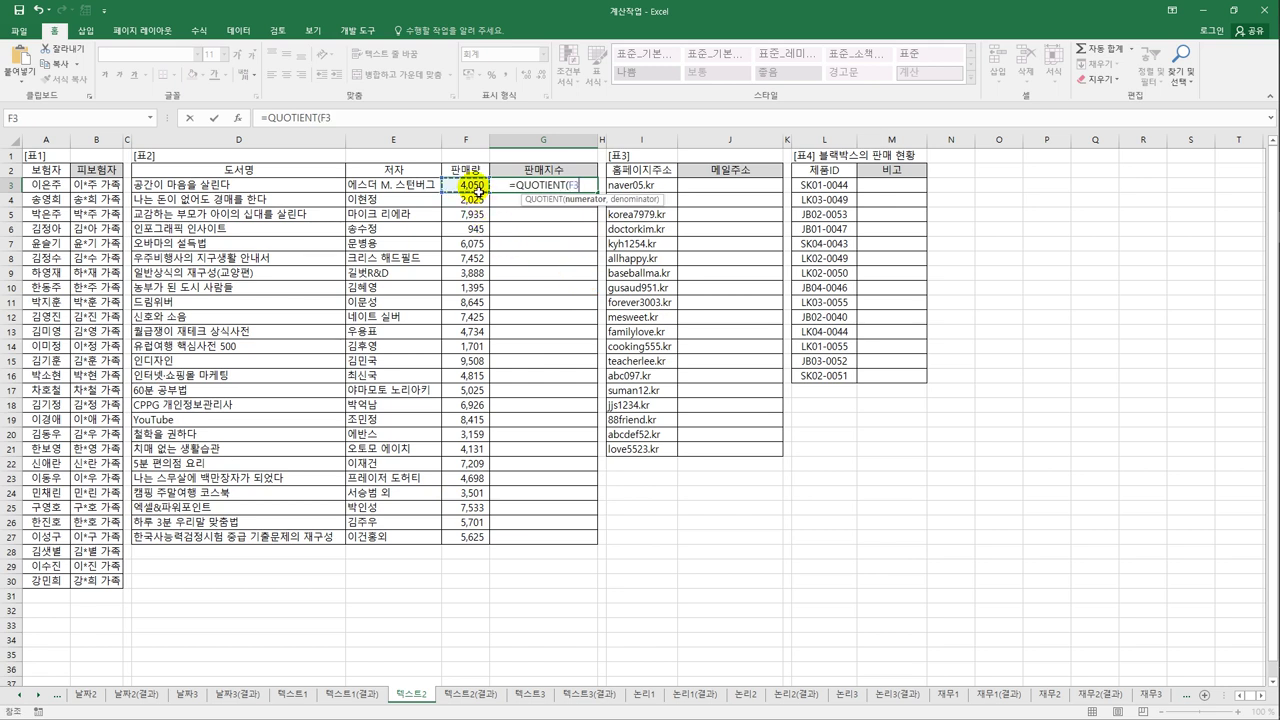
{"action": "type", "text": ","}
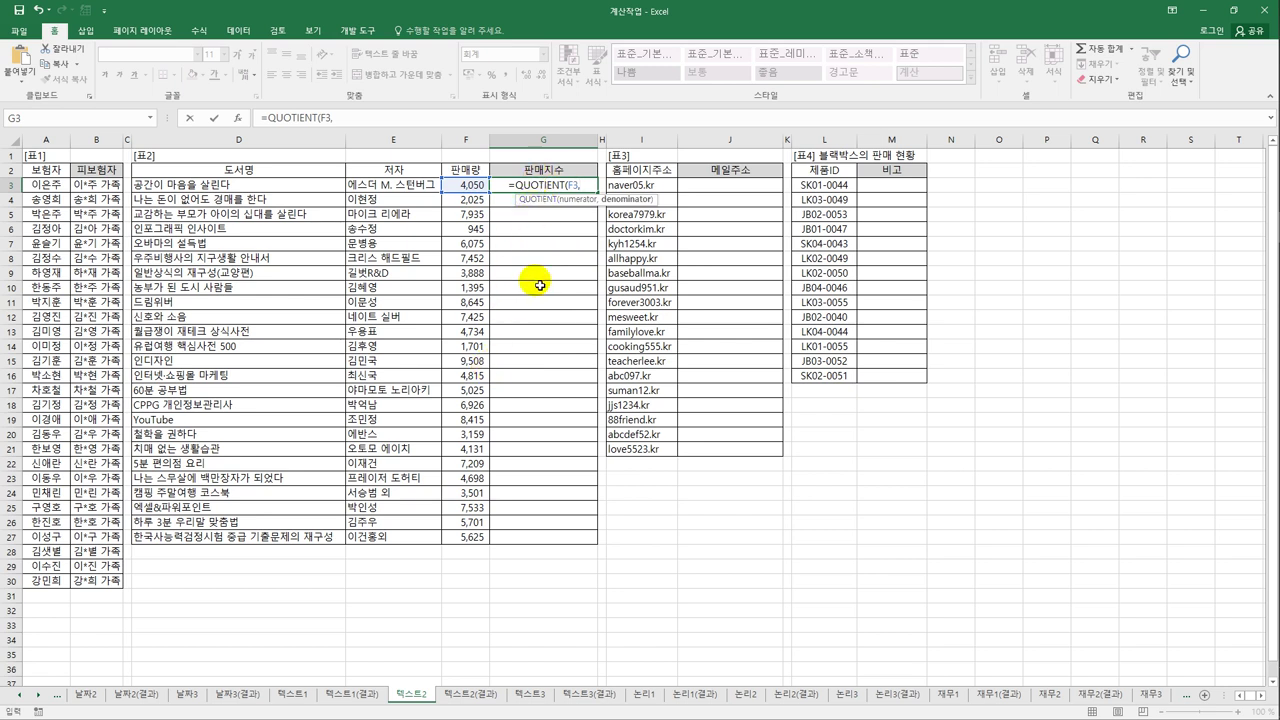
{"action": "type", "text": "1000"}
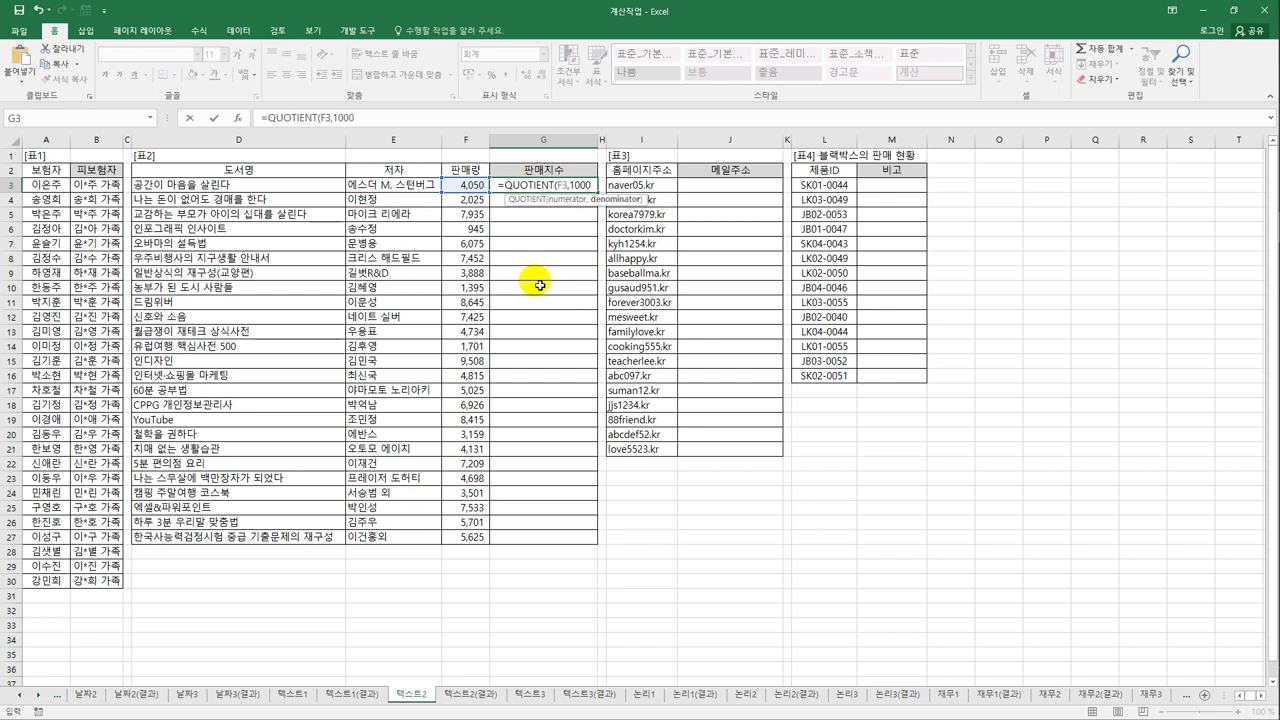
{"action": "type", "text": ")"}
{"action": "key", "text": "Return"}
{"action": "key", "text": "Up"}
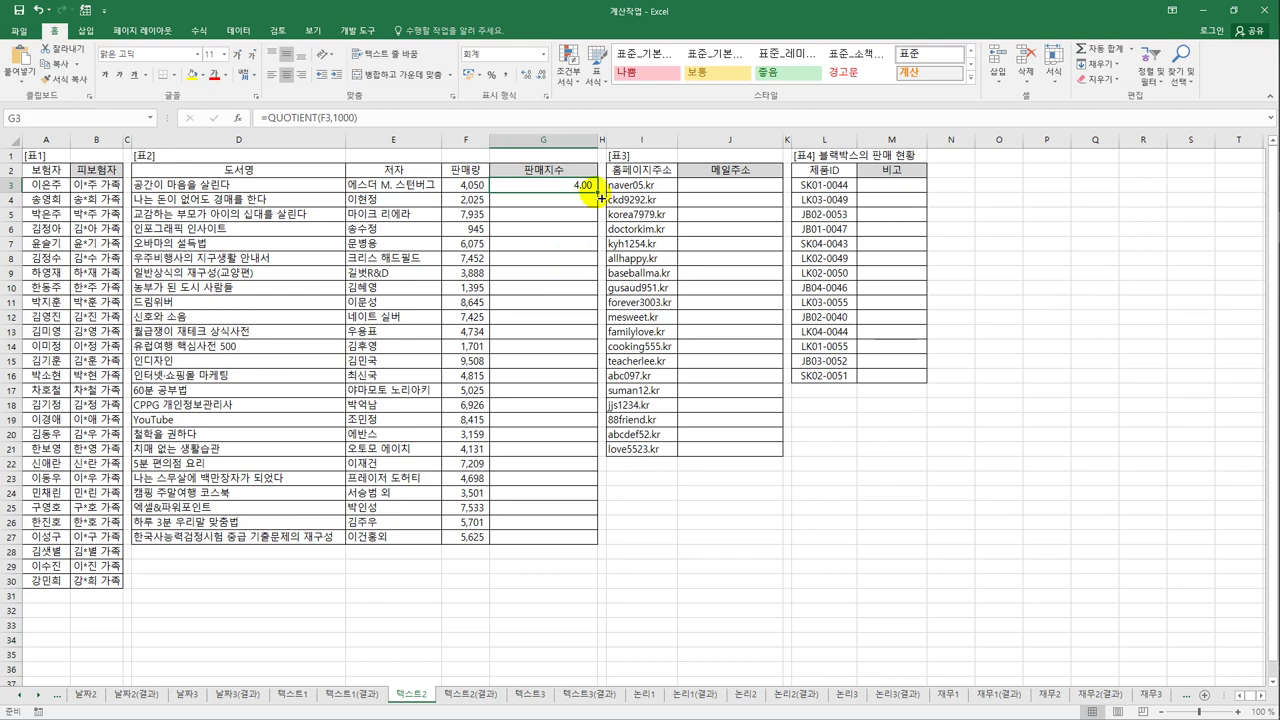
{"action": "left_click_drag", "start_coordinate": [586, 186], "coordinate": [586, 557]}
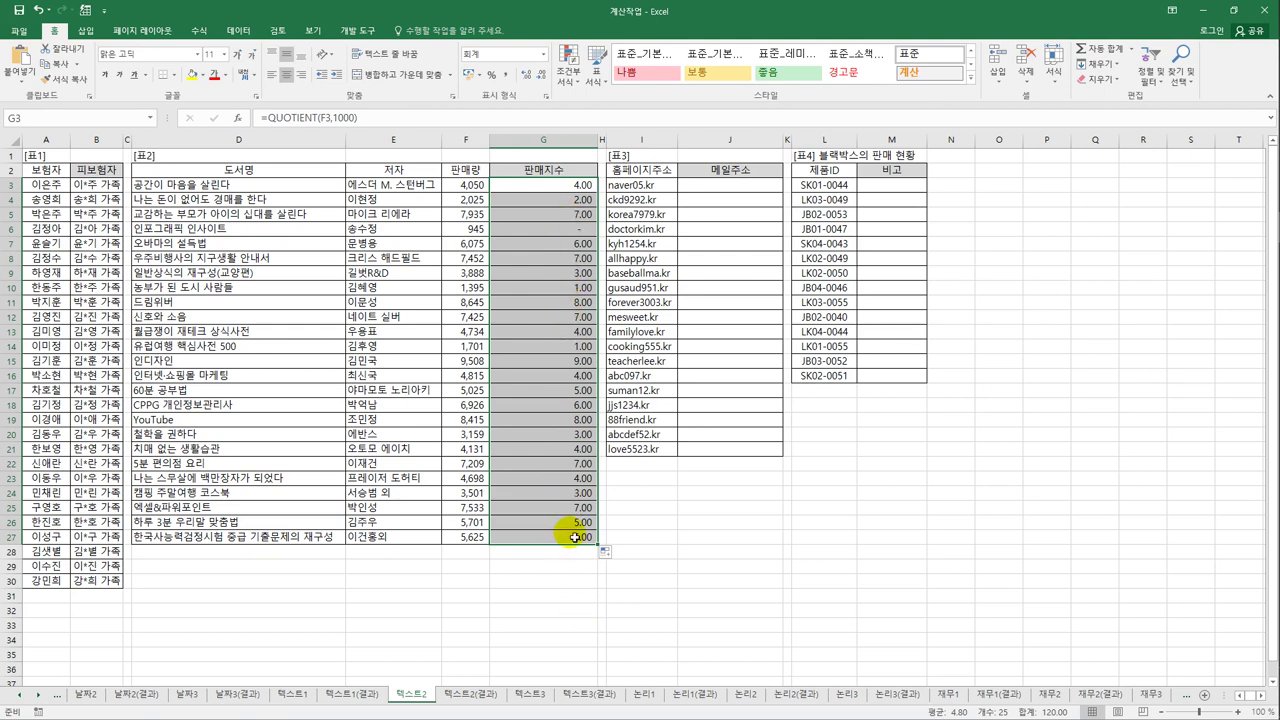
- Insert REPT("★", in front of the QUOTIENT function in G3's formula
{"action": "left_click", "coordinate": [553, 192]}
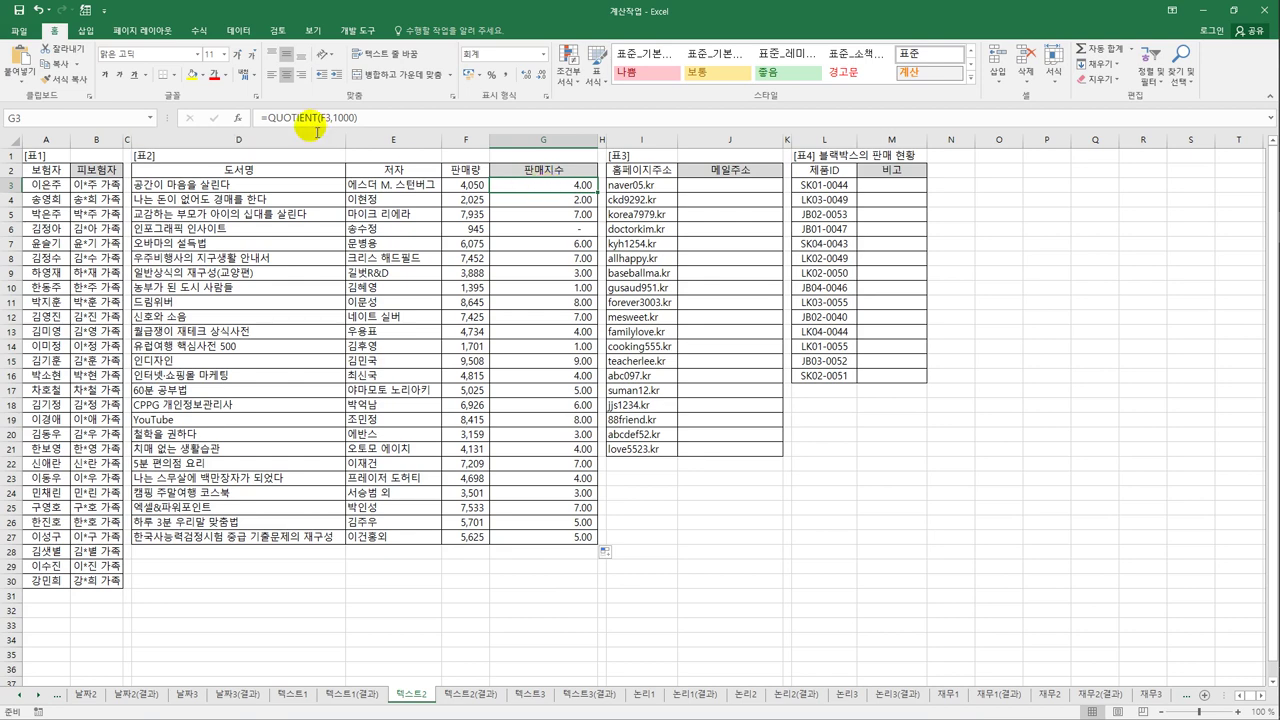
{"action": "left_click", "coordinate": [266, 117]}
{"action": "type", "text": "rep"}
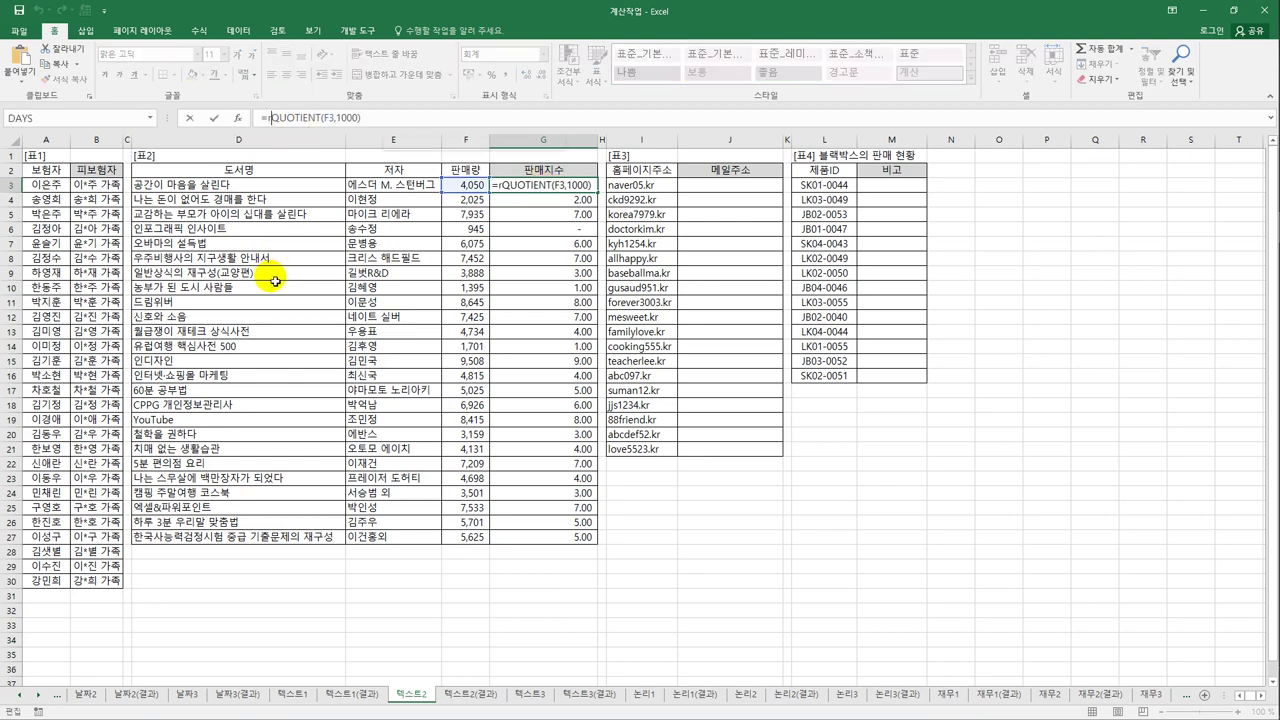
{"action": "key", "text": "Down"}
{"action": "key", "text": "Down"}
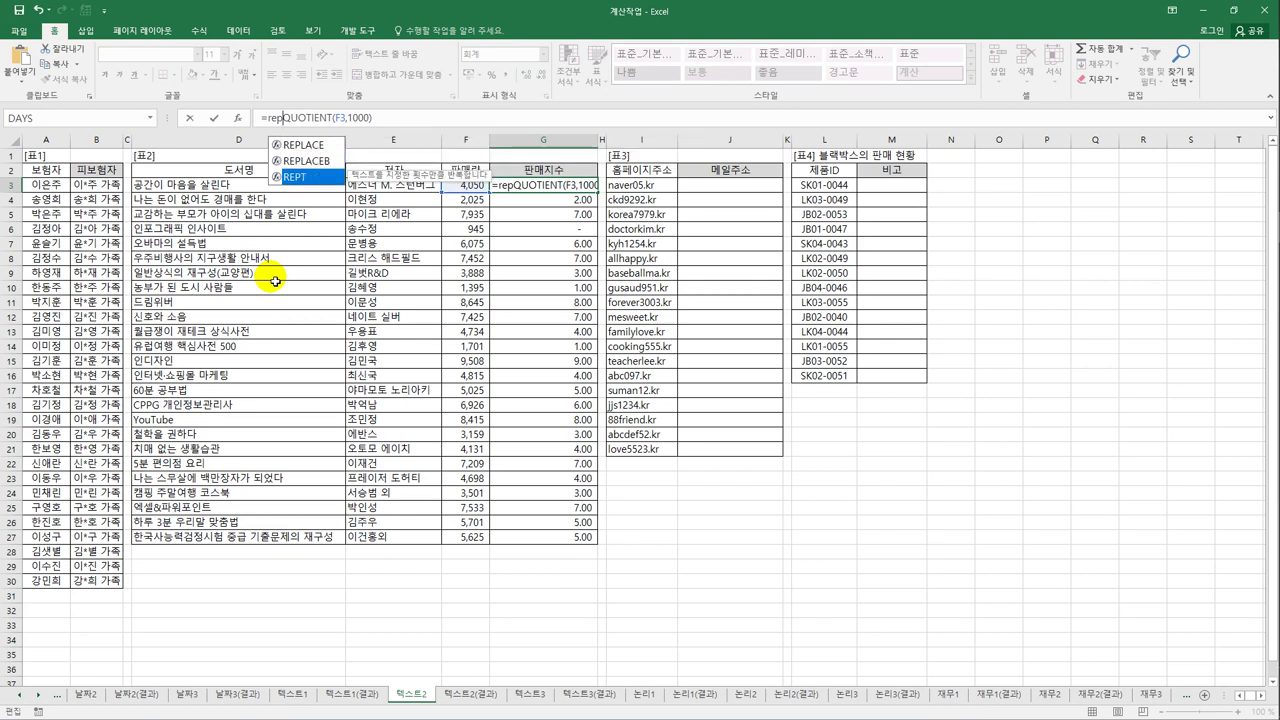
{"action": "key", "text": "Tab"}
{"action": "type", "text": "\""}
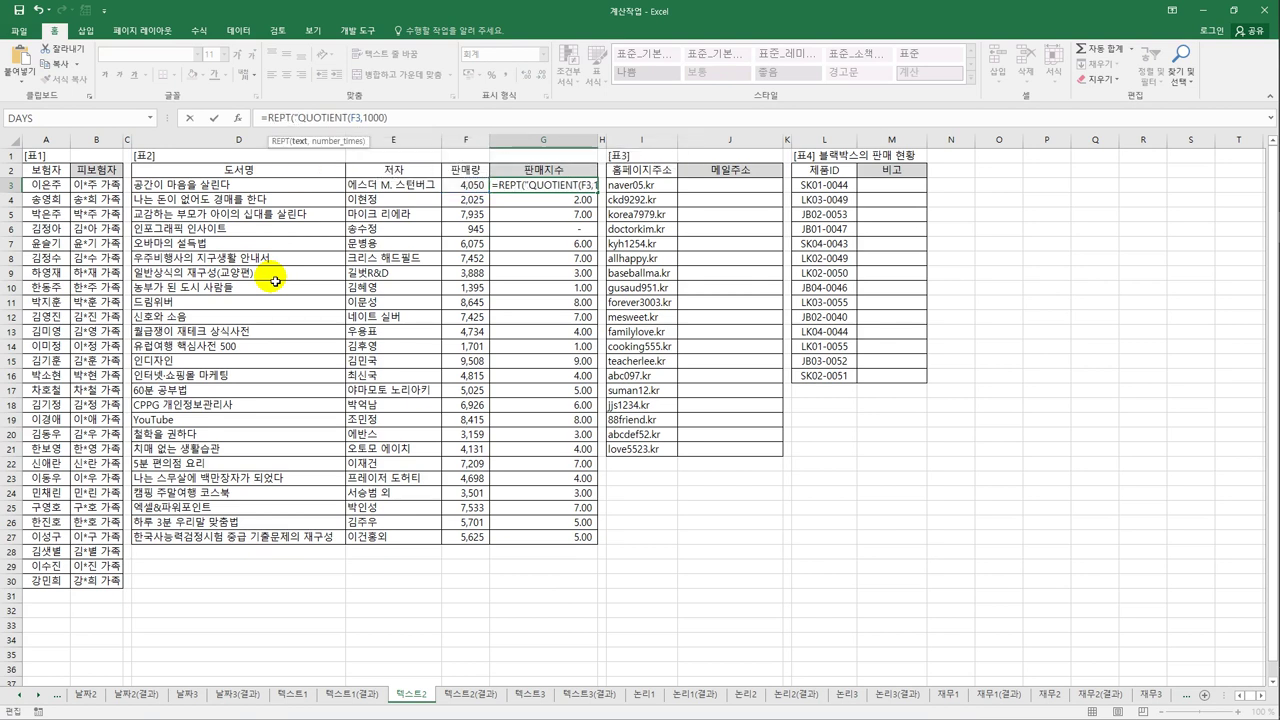
{"action": "type", "text": "ㅁ"}
{"action": "key", "text": "Hangul_Hanja"}
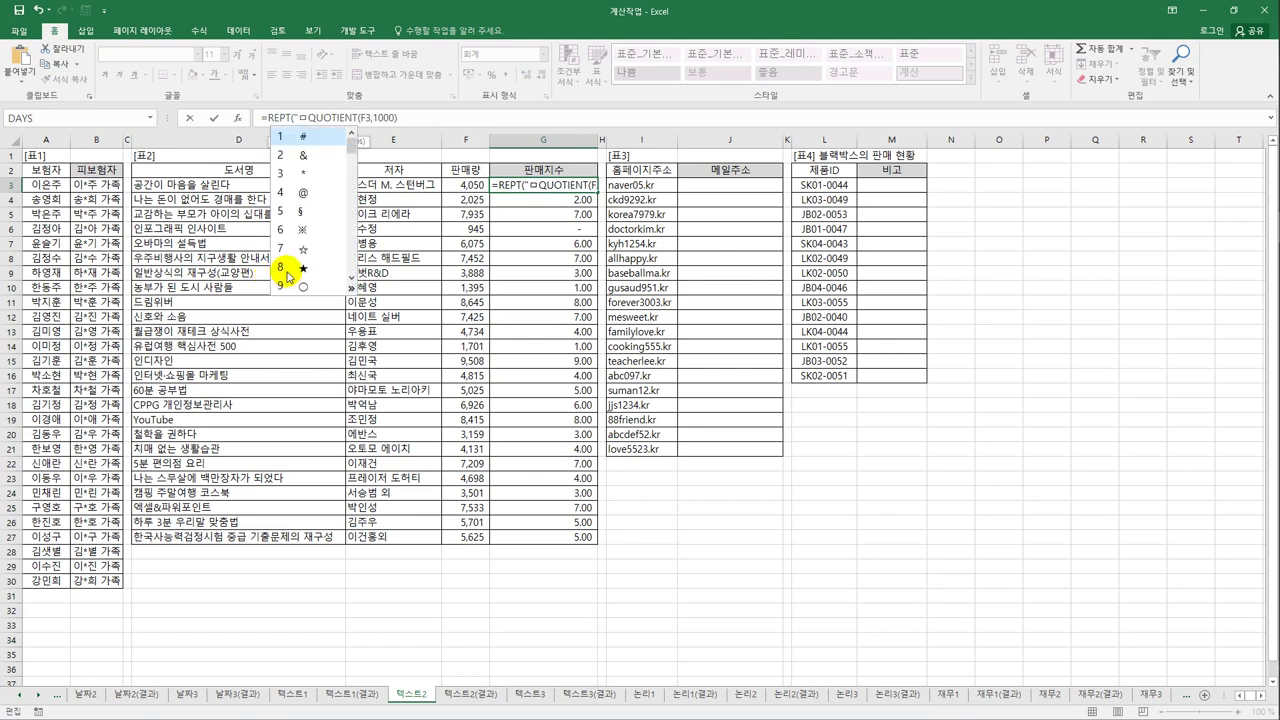
{"action": "left_click", "coordinate": [306, 268]}
{"action": "type", "text": "\","}
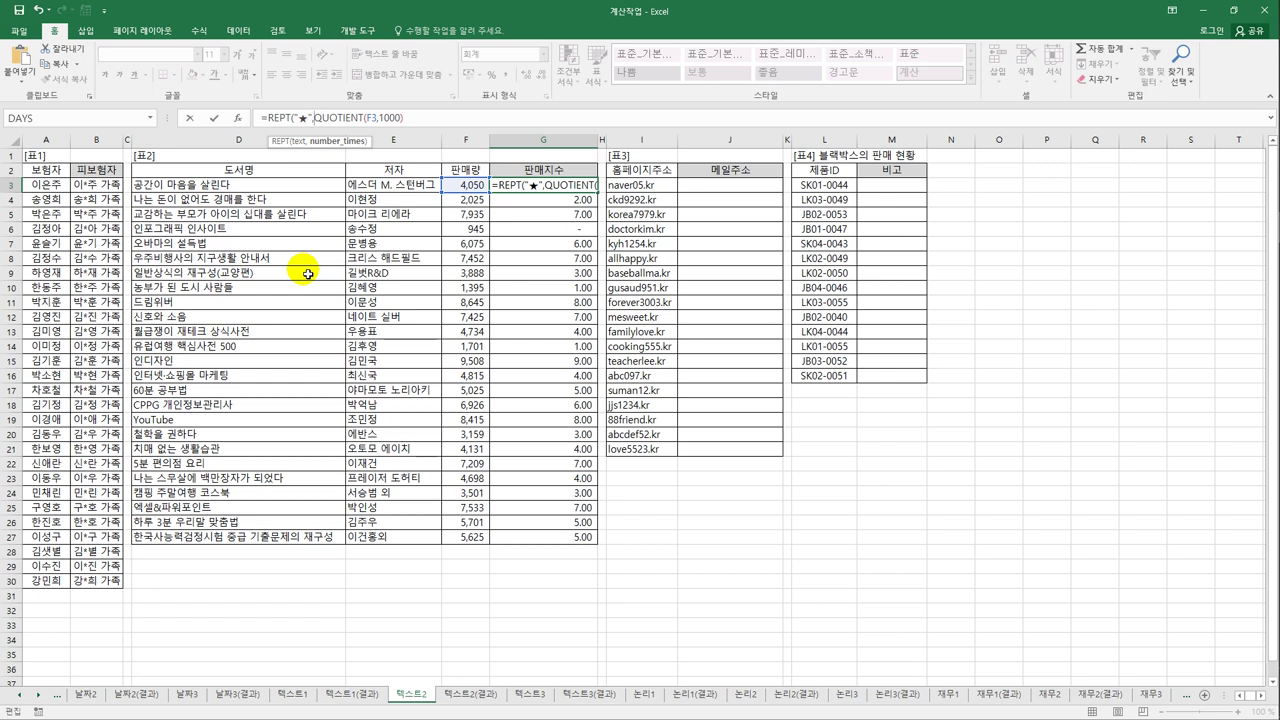
- Complete G3 as =REPT("★",QUOTIENT(F3,1000)) and fill the formula down to G27
{"action": "left_click", "coordinate": [417, 119]}
{"action": "type", "text": ")"}
{"action": "key", "text": "ctrl+Return"}
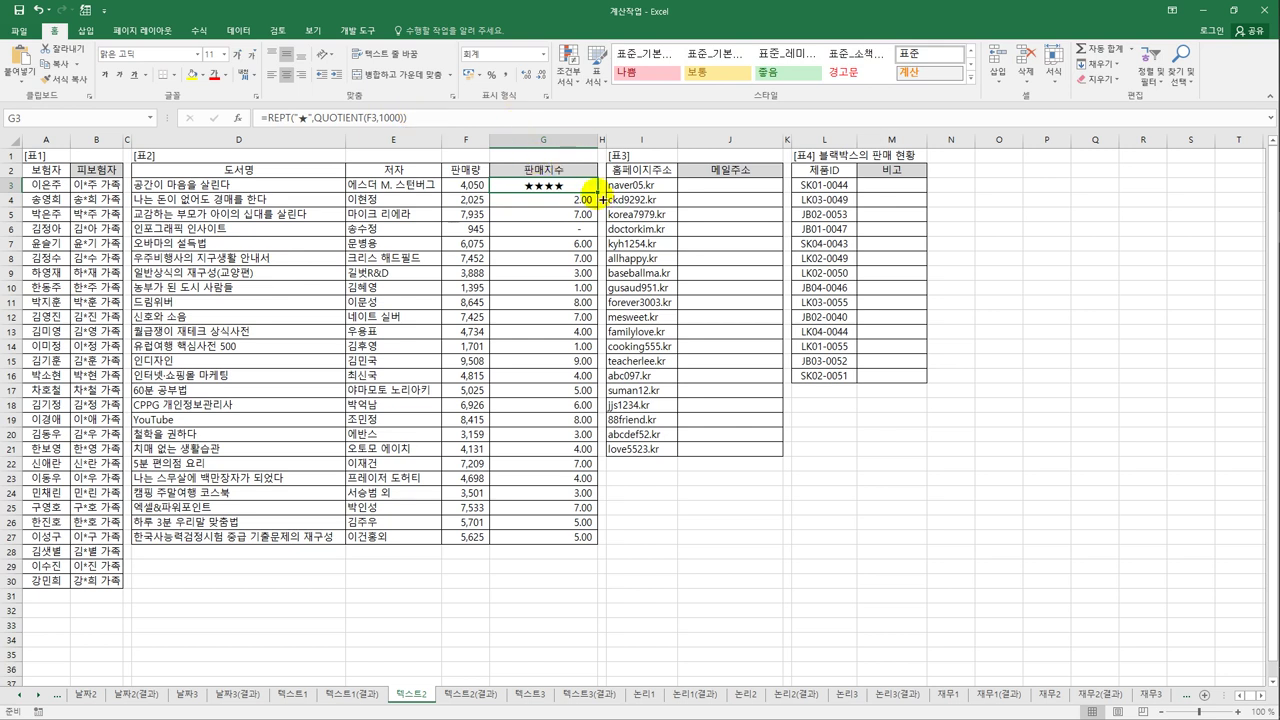
{"action": "left_click_drag", "start_coordinate": [598, 192], "coordinate": [579, 545]}
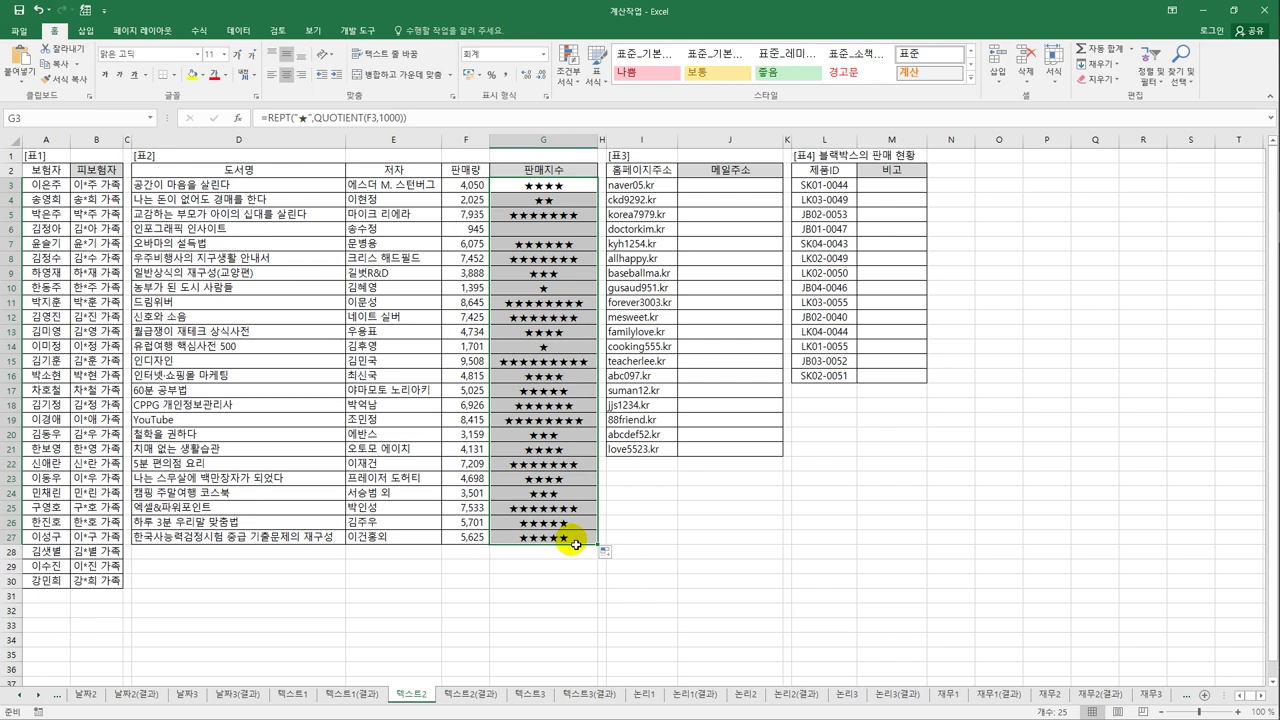
- Insert CONCATENATE( in front of the REPT function in G3 and add a comma after it for a second text argument
{"action": "left_click", "coordinate": [509, 178]}
{"action": "left_click", "coordinate": [430, 121]}
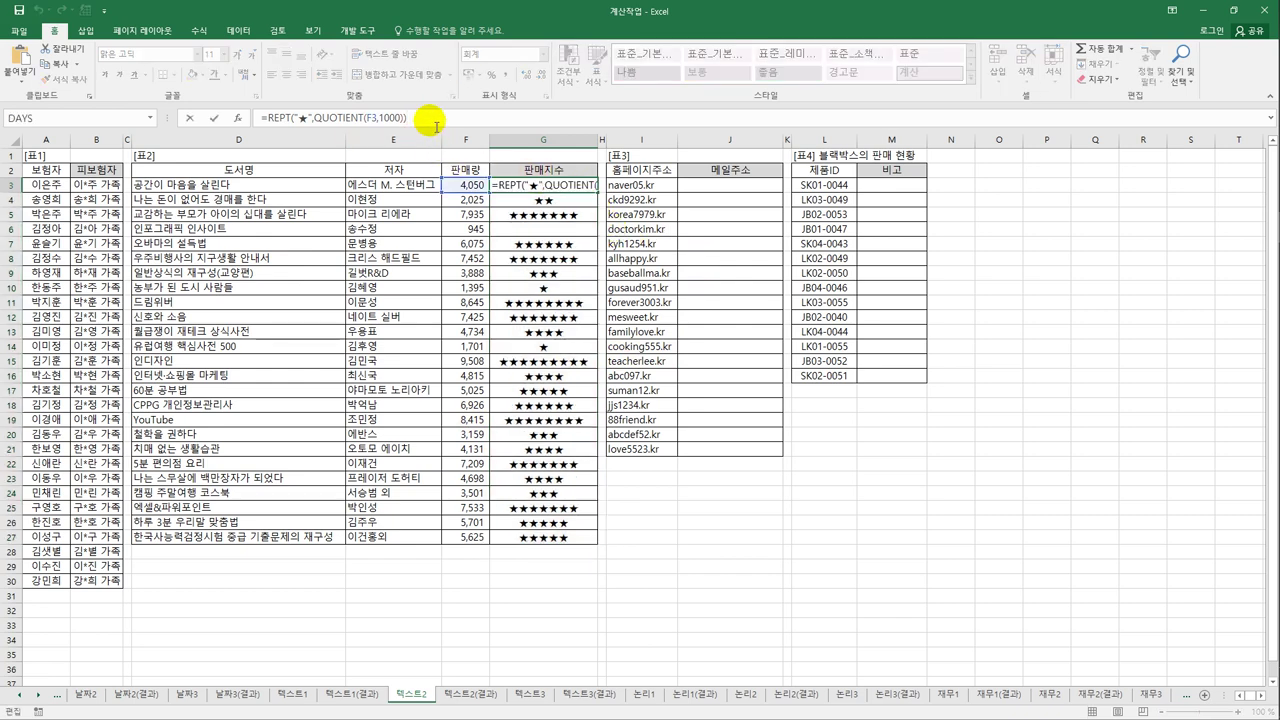
{"action": "type", "text": "&"}
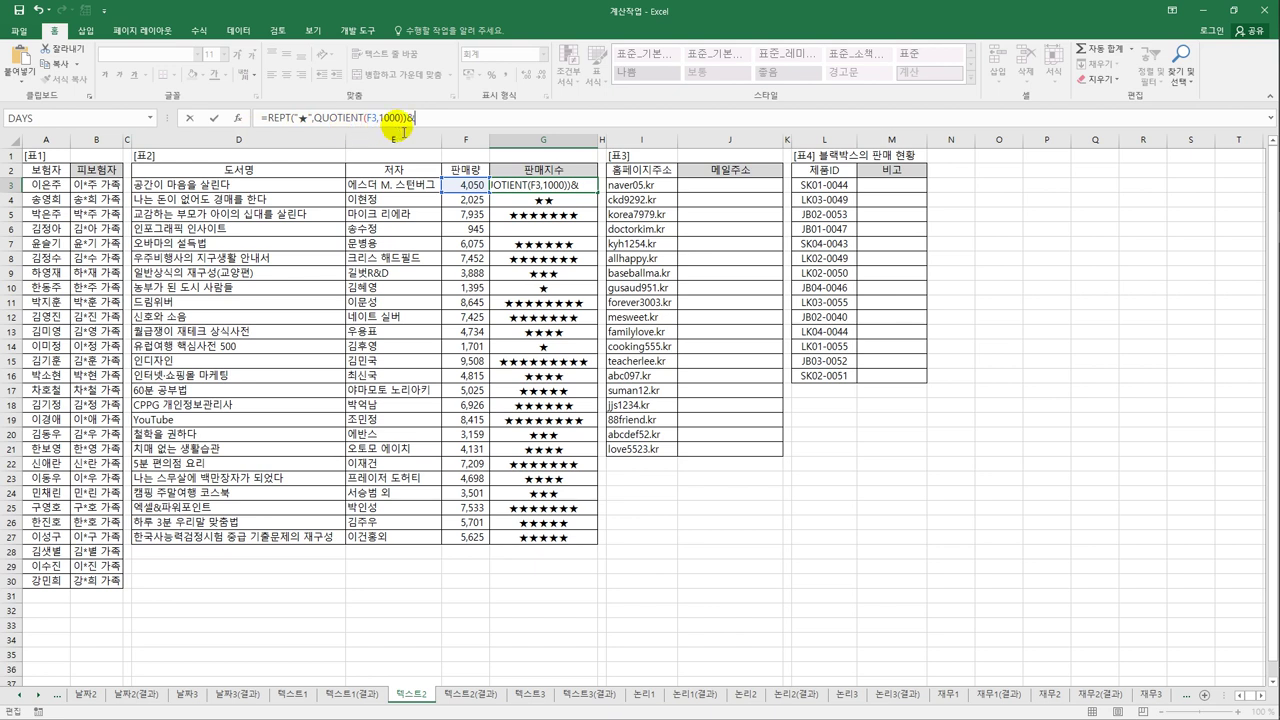
{"action": "key", "text": "BackSpace"}
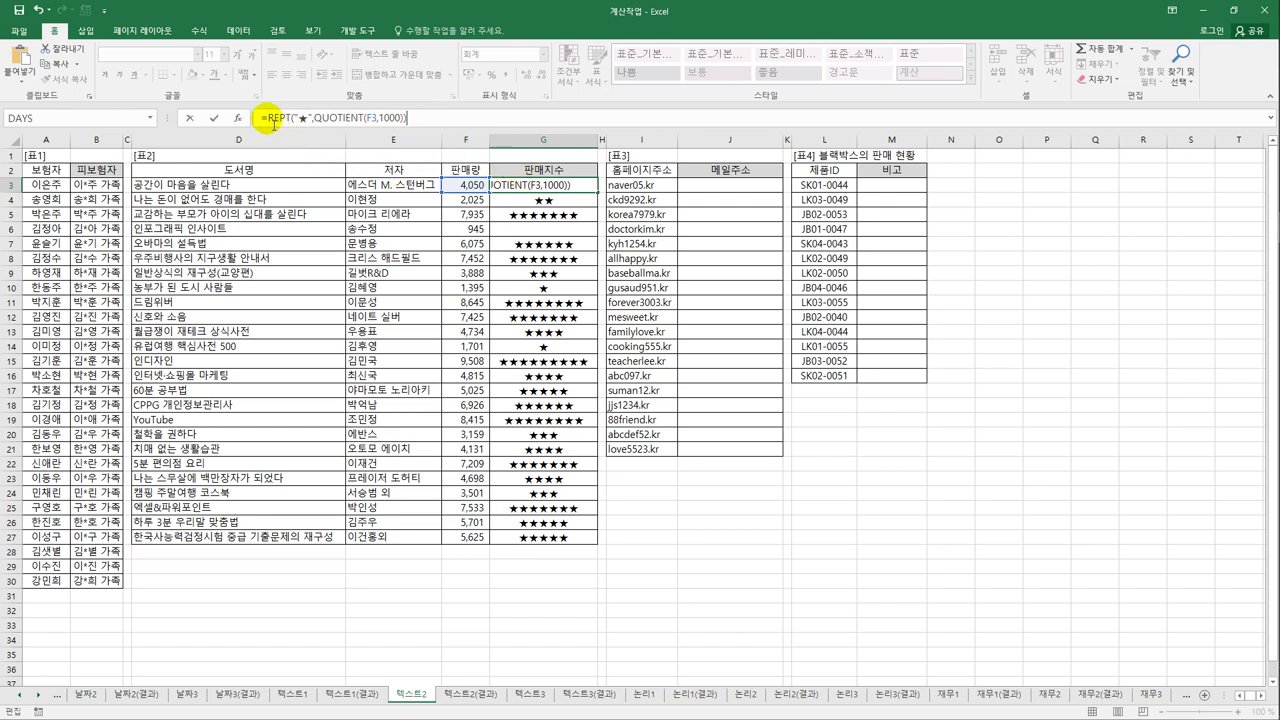
{"action": "left_click", "coordinate": [266, 118]}
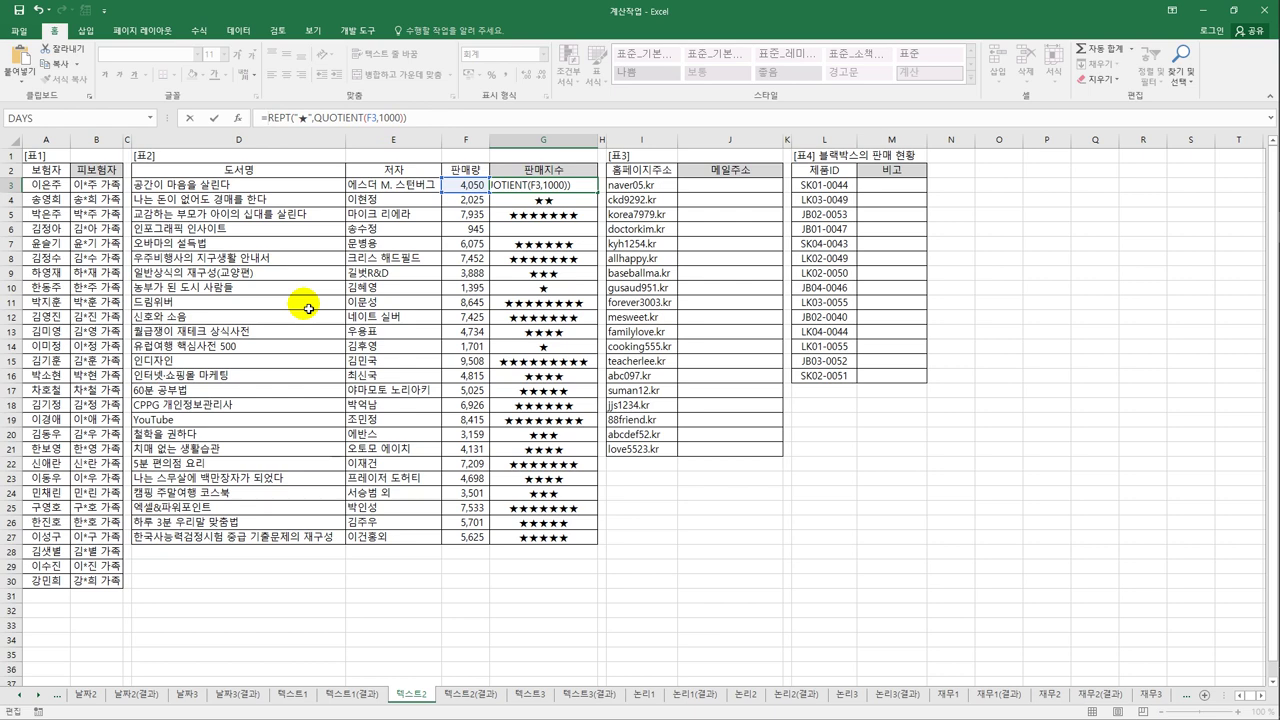
{"action": "type", "text": "con"}
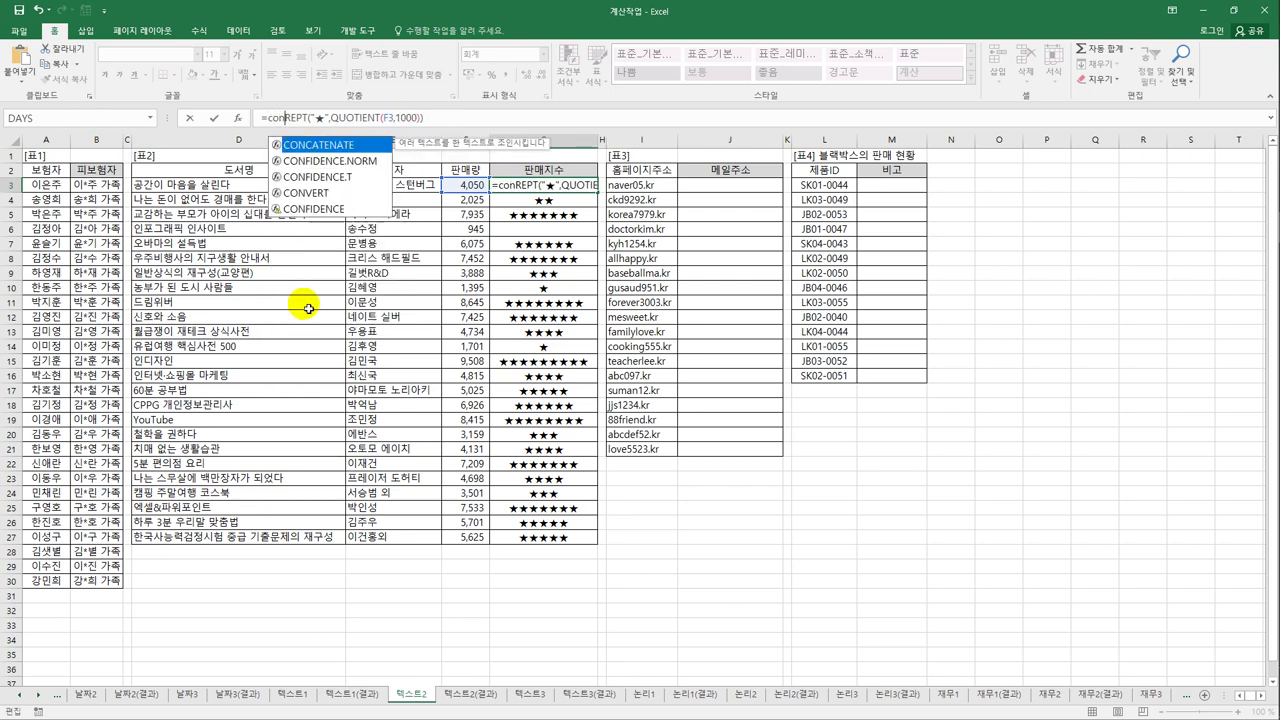
{"action": "double_click", "coordinate": [342, 146]}
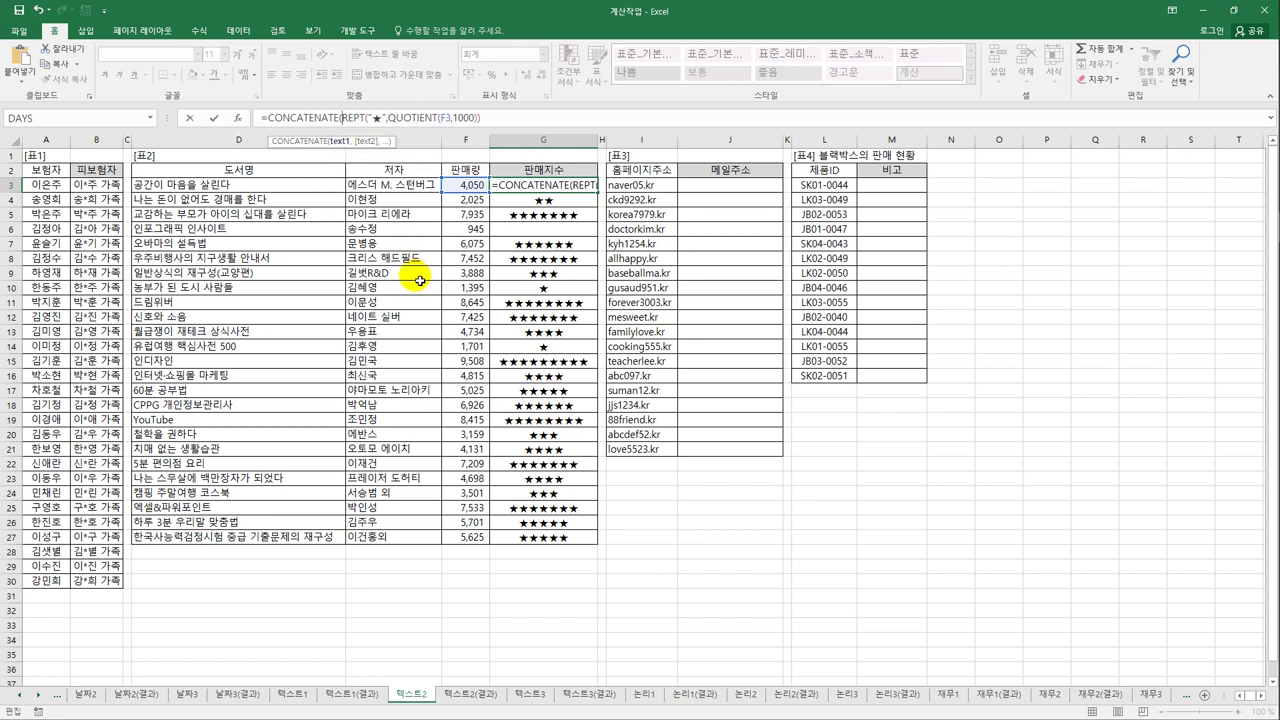
{"action": "left_click", "coordinate": [485, 118]}
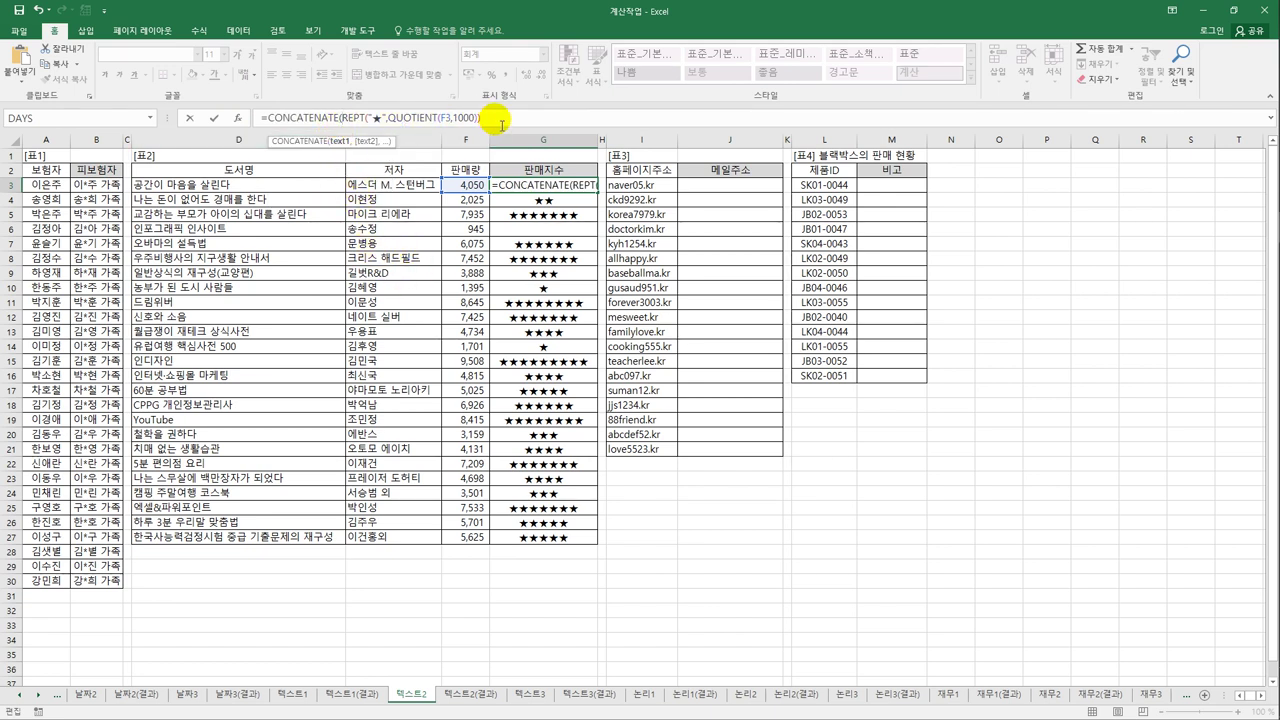
{"action": "type", "text": ","}
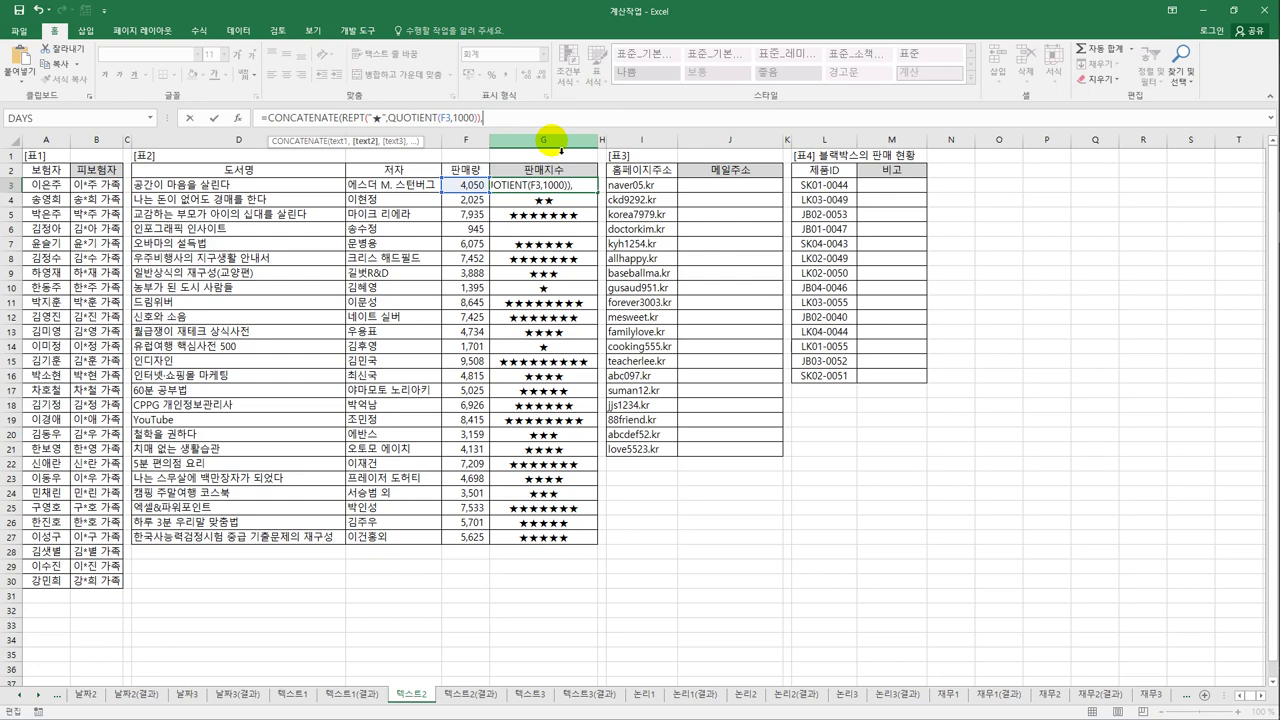
- Start the second CONCATENATE argument in G3 as REPT("☆"
{"action": "type", "text": "rep"}
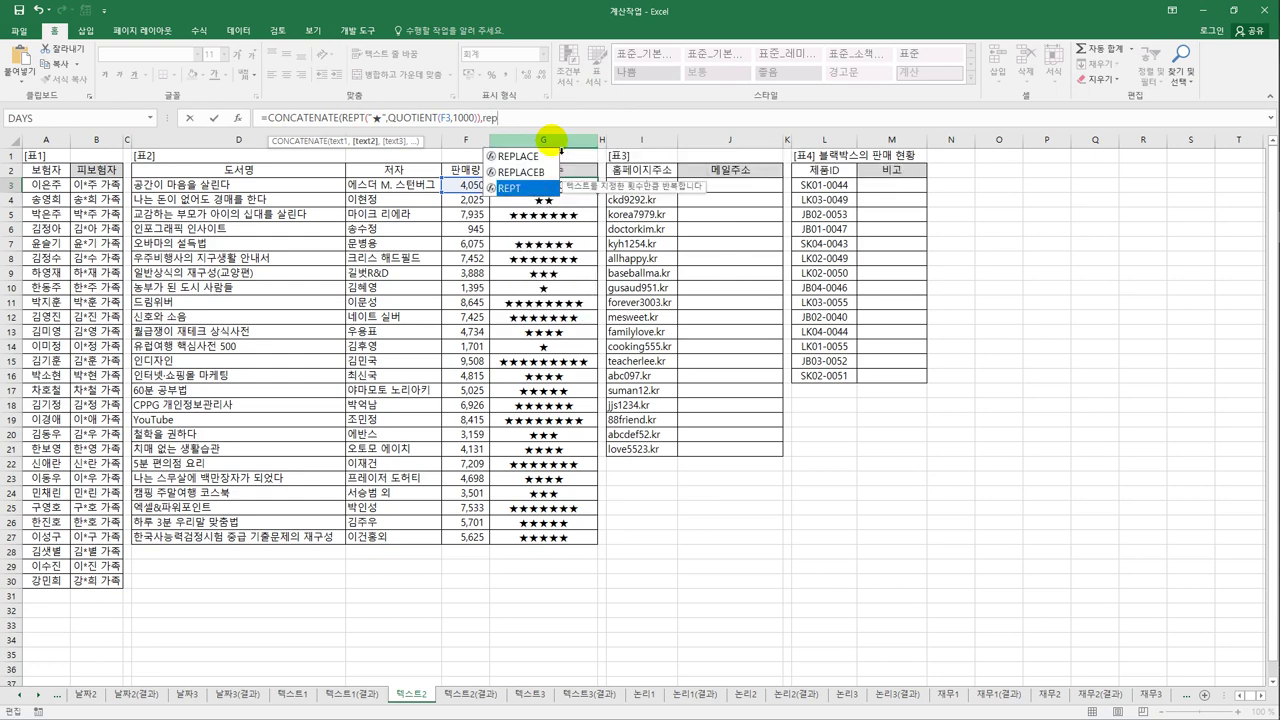
{"action": "key", "text": "Tab"}
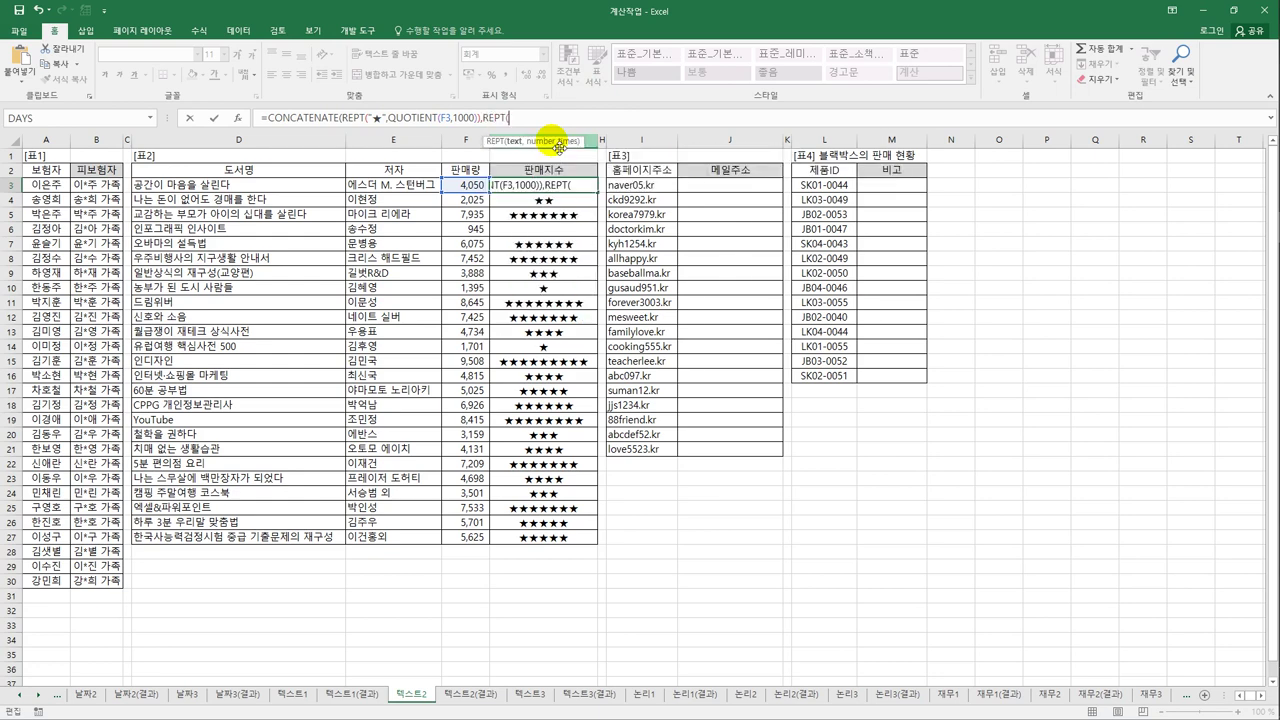
{"action": "type", "text": "\"a"}
{"action": "key", "text": "BackSpace"}
{"action": "type", "text": "ㅁ"}
{"action": "key", "text": "Hangul_Hanja"}
{"action": "key", "text": "Escape"}
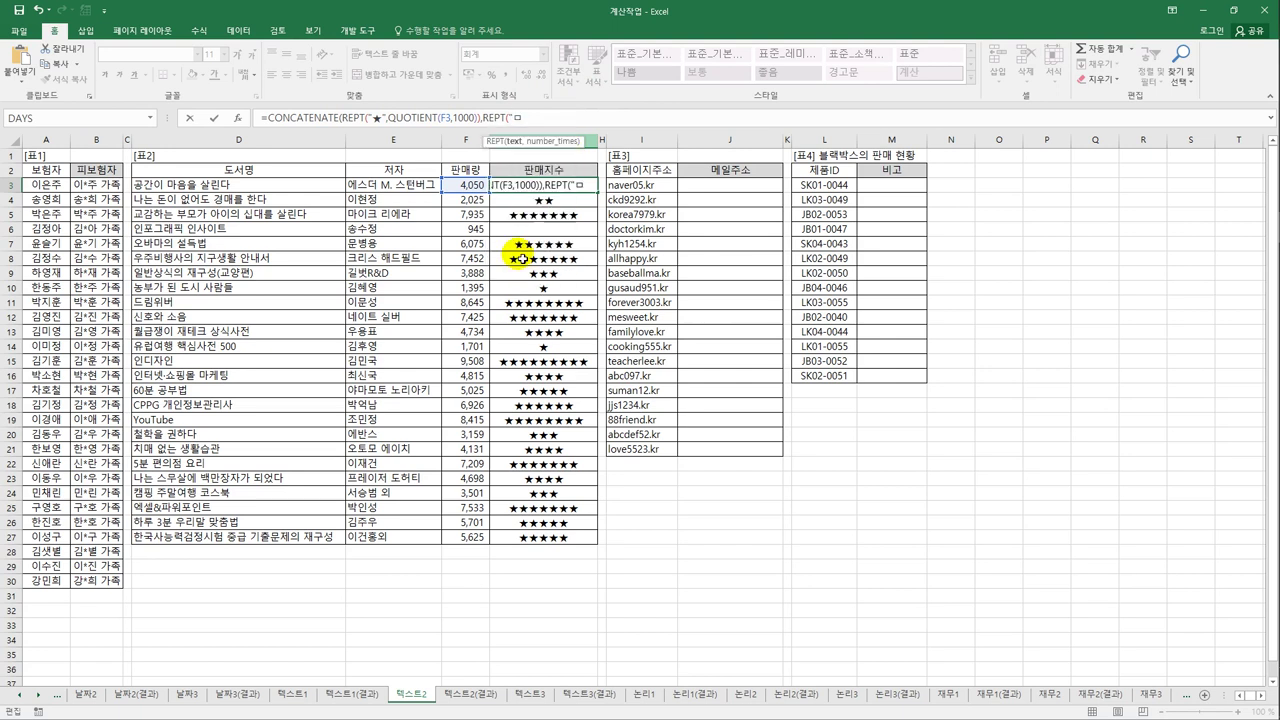
{"action": "key", "text": "Hangul_Hanja"}
{"action": "type", "text": "7"}
{"action": "type", "text": "\""}
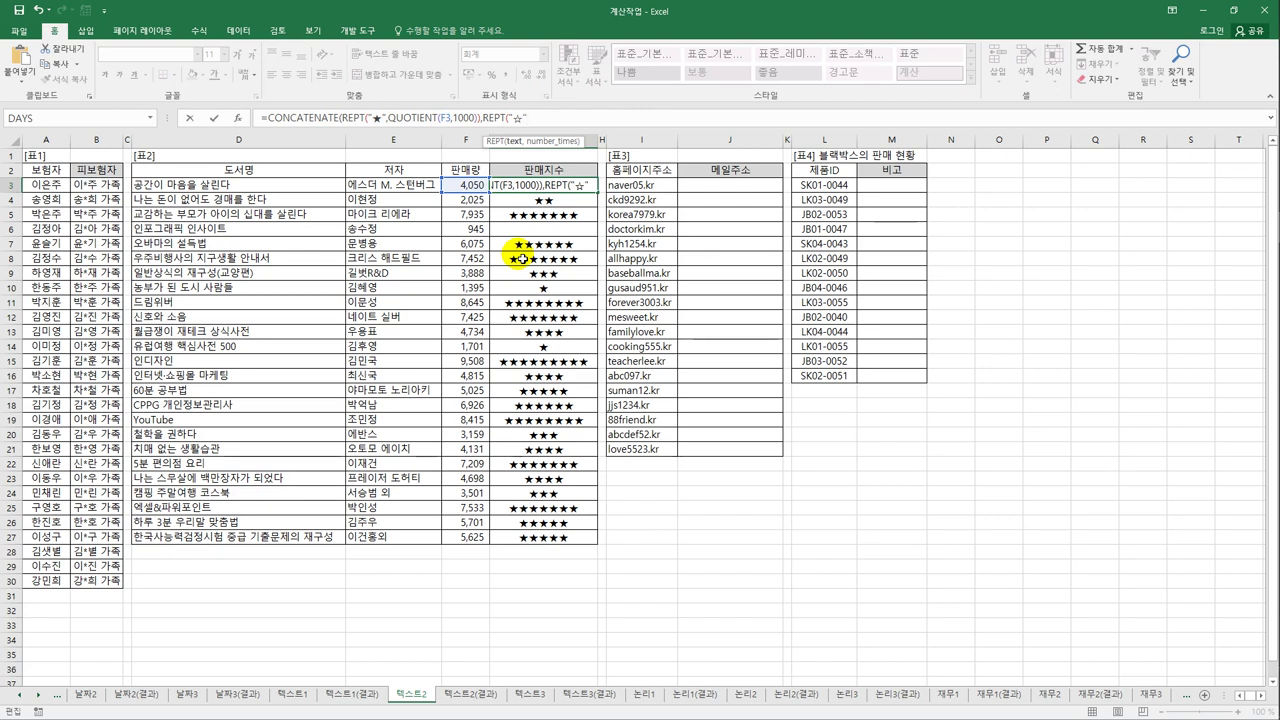
- Add 10-QUOTIENT(F3,1000) as the ☆ repeat count in G3's second REPT, reusing a copy of the existing QUOTIENT function
{"action": "type", "text": ","}
{"action": "type", "text": "10-"}
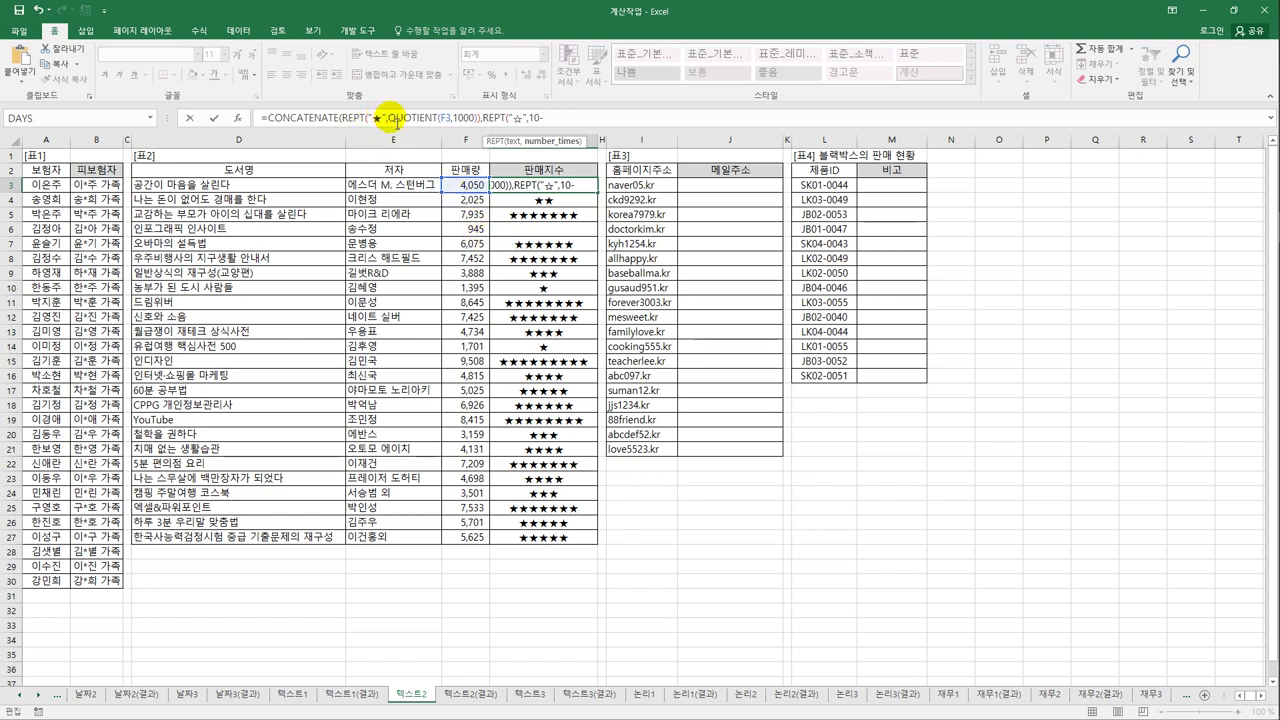
{"action": "left_click_drag", "start_coordinate": [388, 119], "coordinate": [481, 120]}
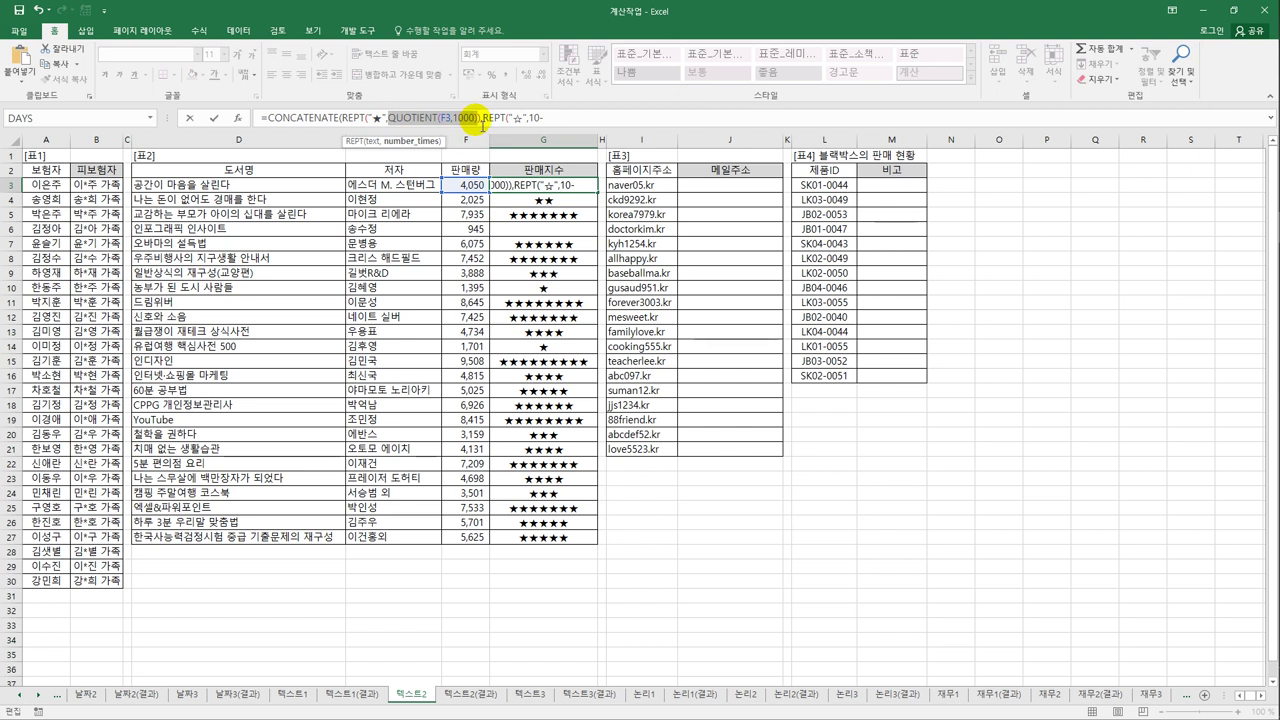
{"action": "key", "text": "ctrl+c"}
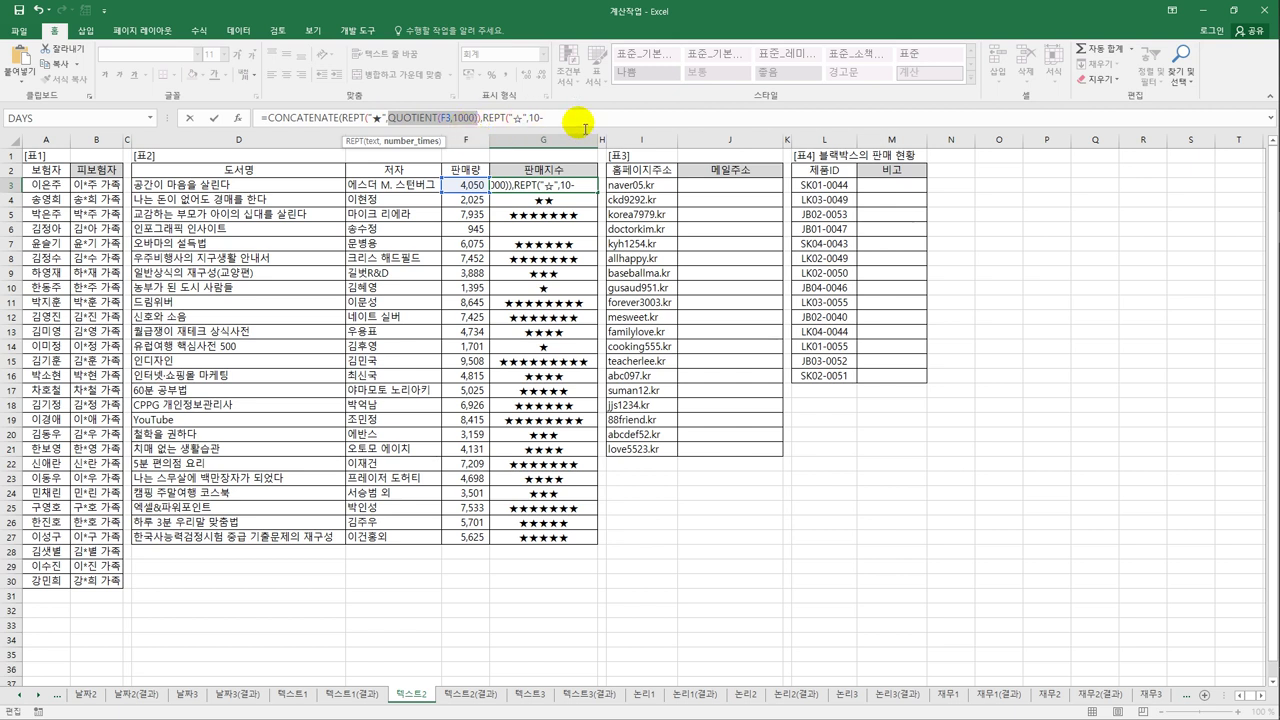
{"action": "left_click", "coordinate": [571, 119]}
{"action": "key", "text": "ctrl+v"}
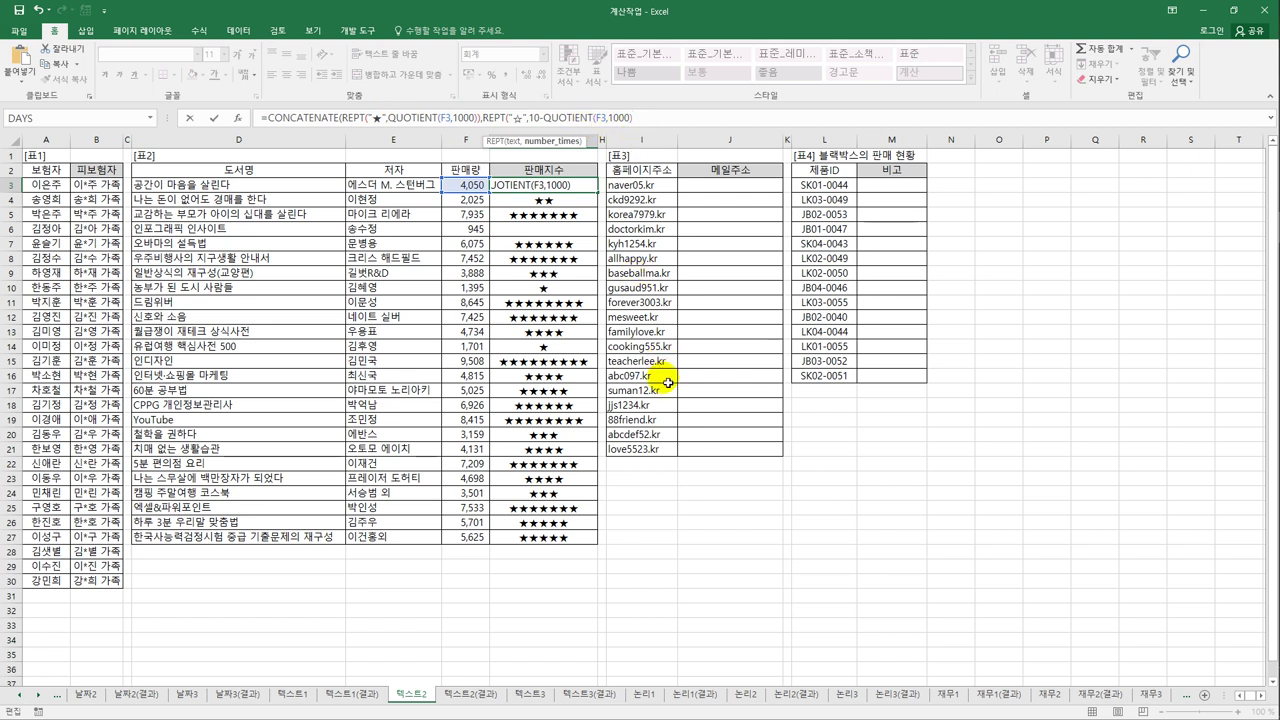
- Close the REPT and CONCATENATE functions in G3 and fill the completed formula down to G27
{"action": "type", "text": "))"}
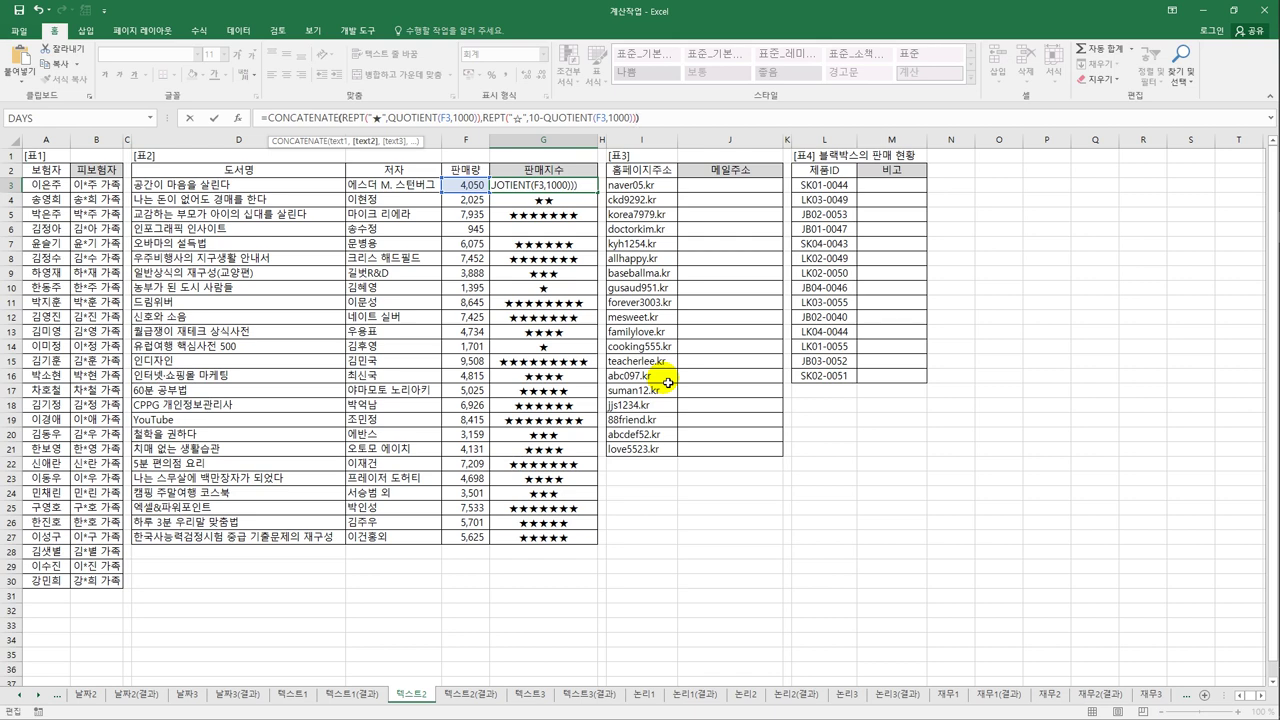
{"action": "type", "text": ")"}
{"action": "key", "text": "ctrl+Return"}
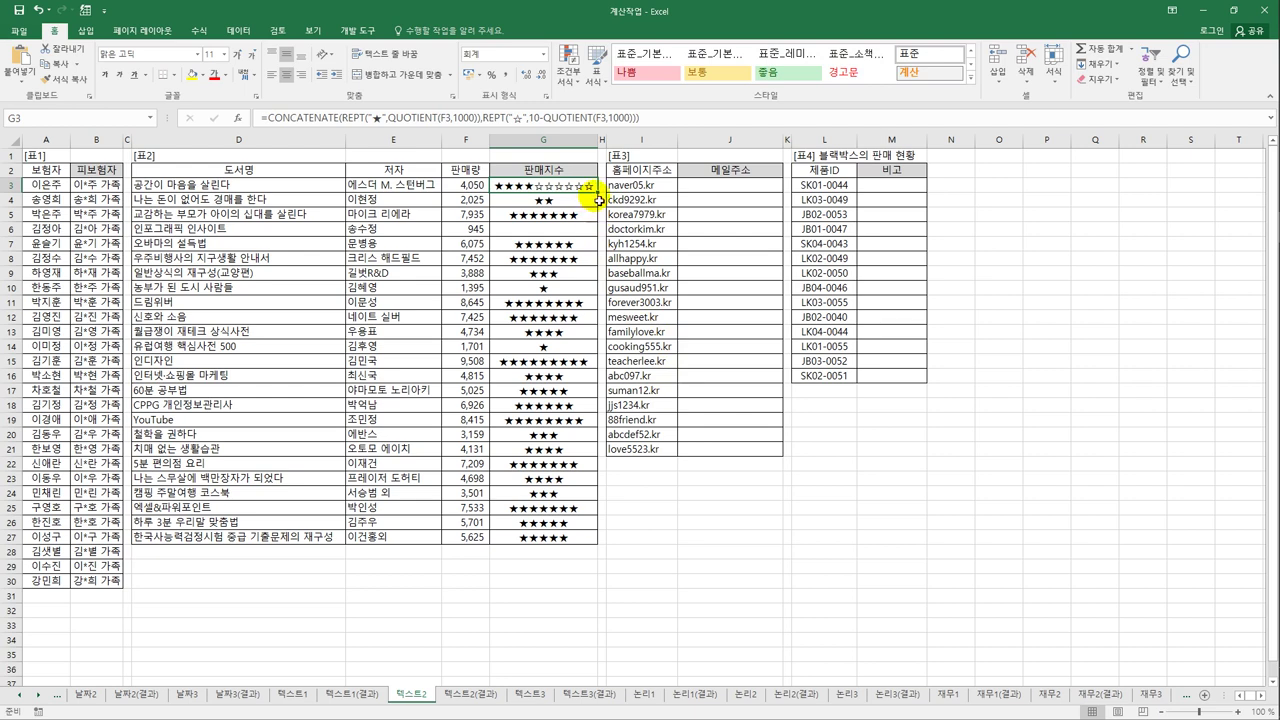
{"action": "left_click_drag", "start_coordinate": [597, 191], "coordinate": [593, 541]}
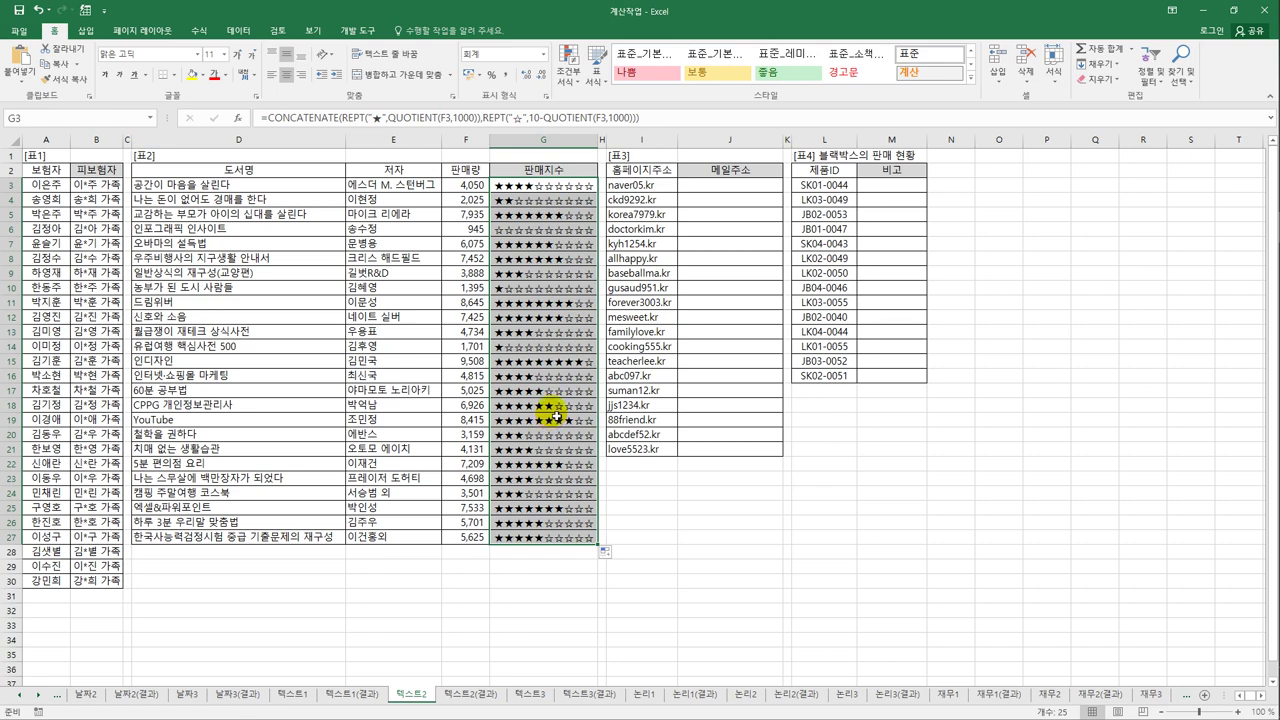
- Start a SUBSTITUTE formula in J3 of the 메일주소 column with I3 as its text argument
{"action": "left_click", "coordinate": [757, 192]}
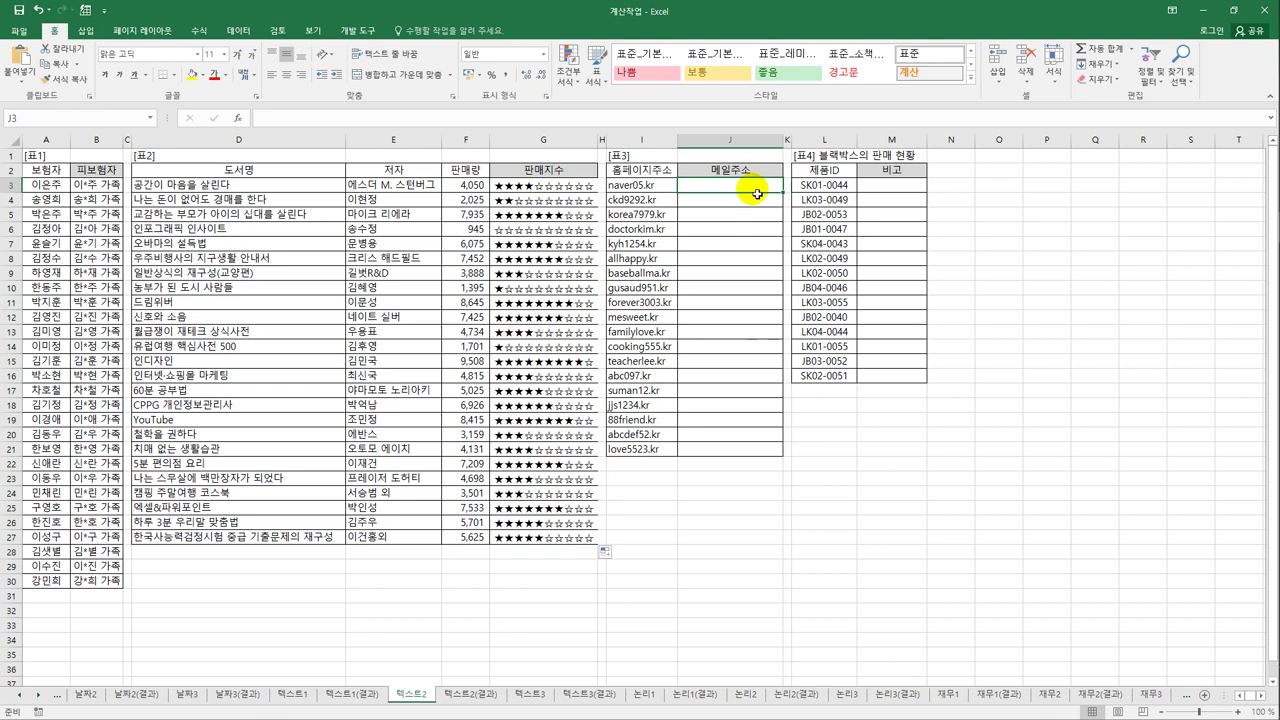
{"action": "left_click", "coordinate": [667, 191]}
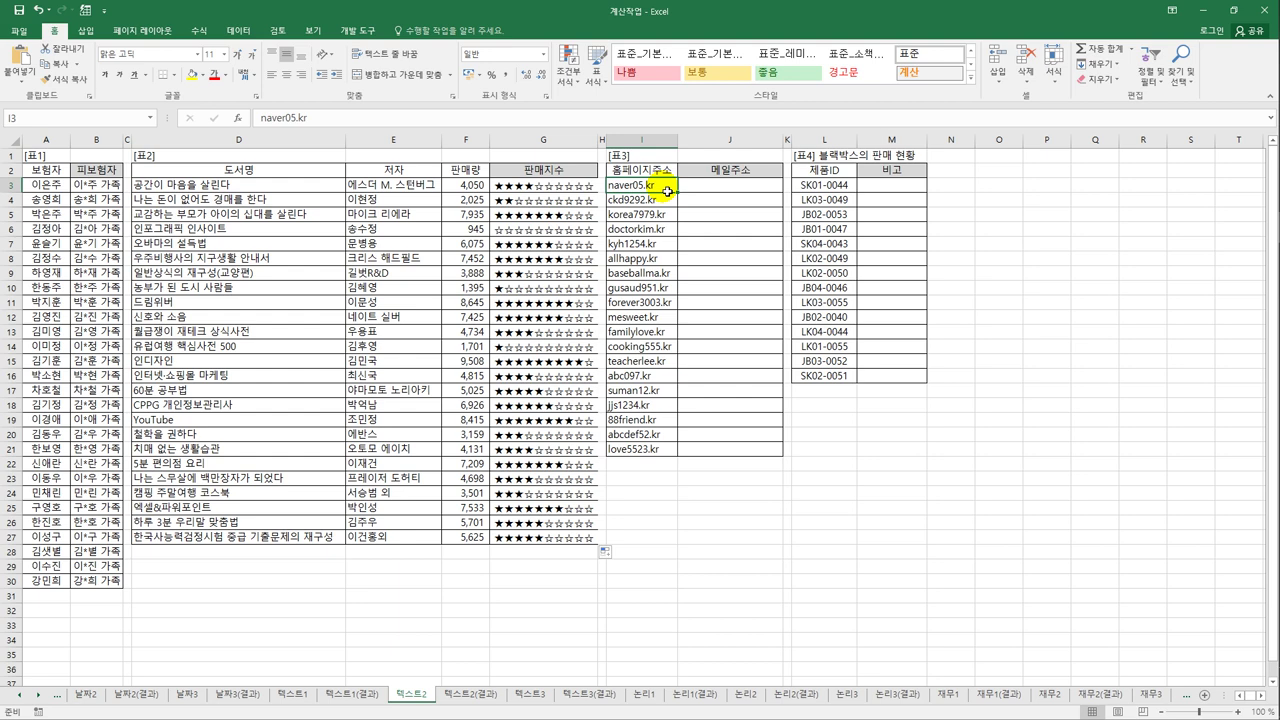
{"action": "left_click", "coordinate": [727, 188]}
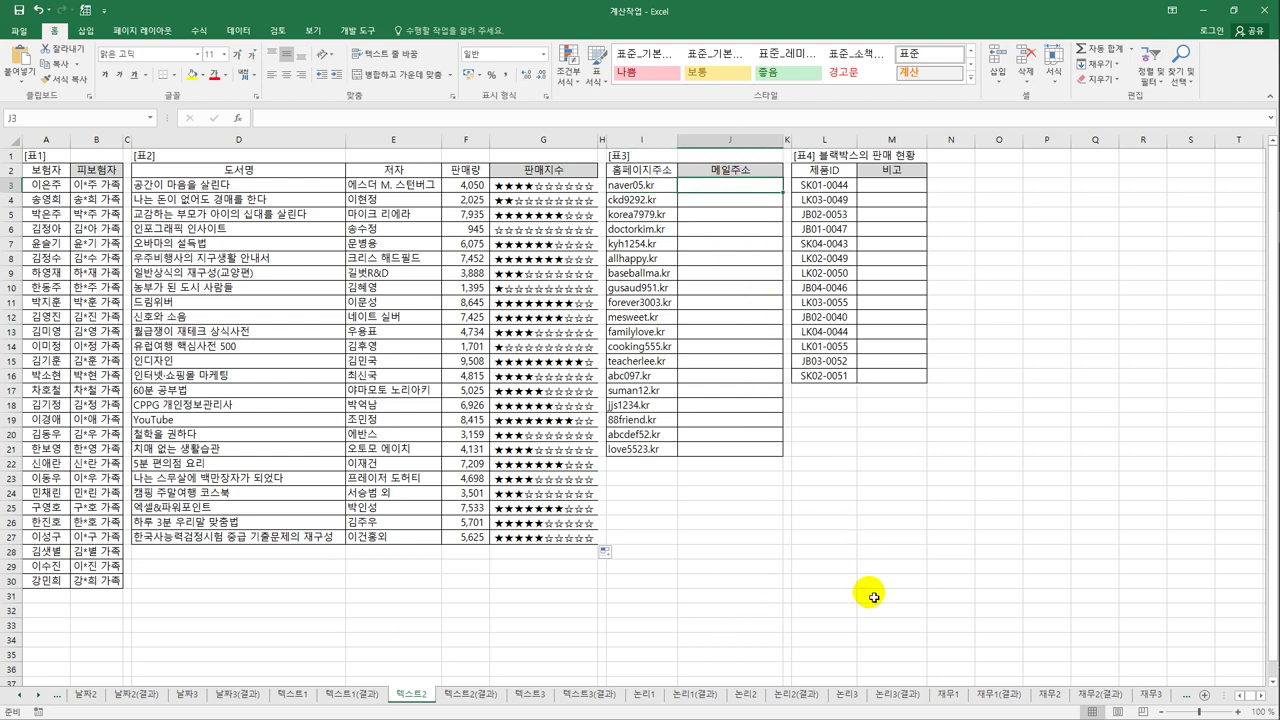
{"action": "type", "text": "="}
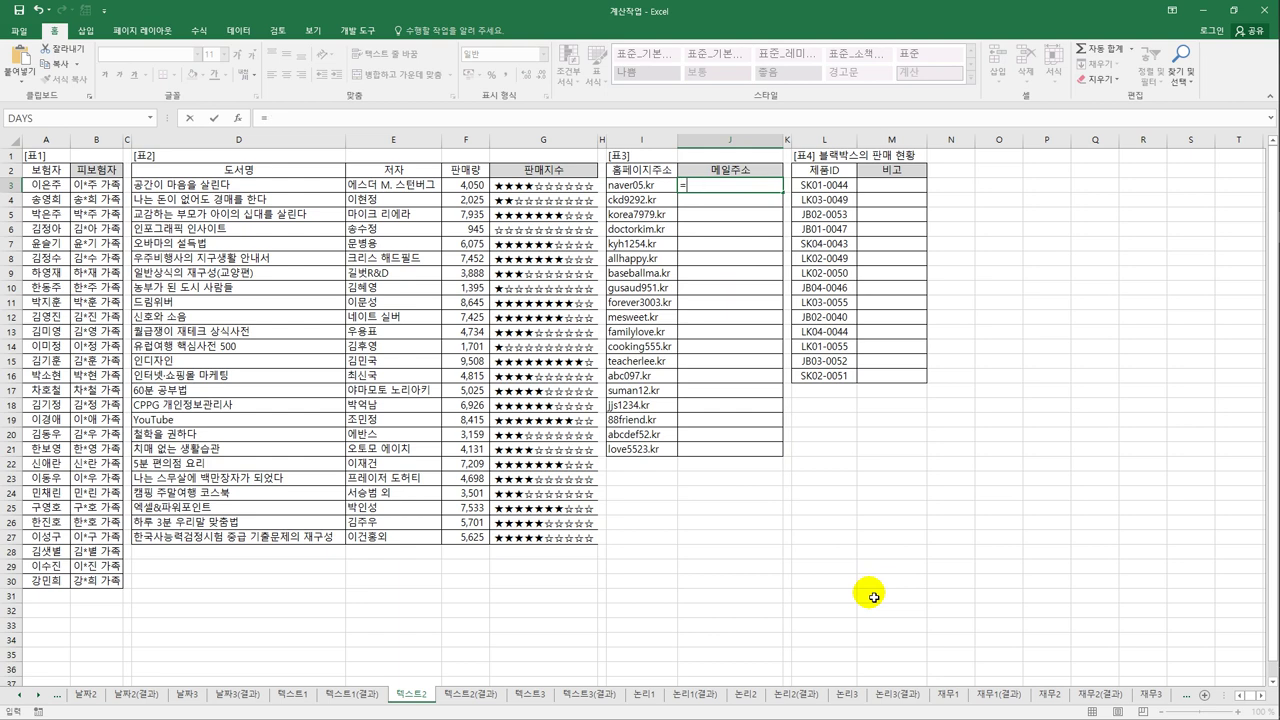
{"action": "type", "text": "sub"}
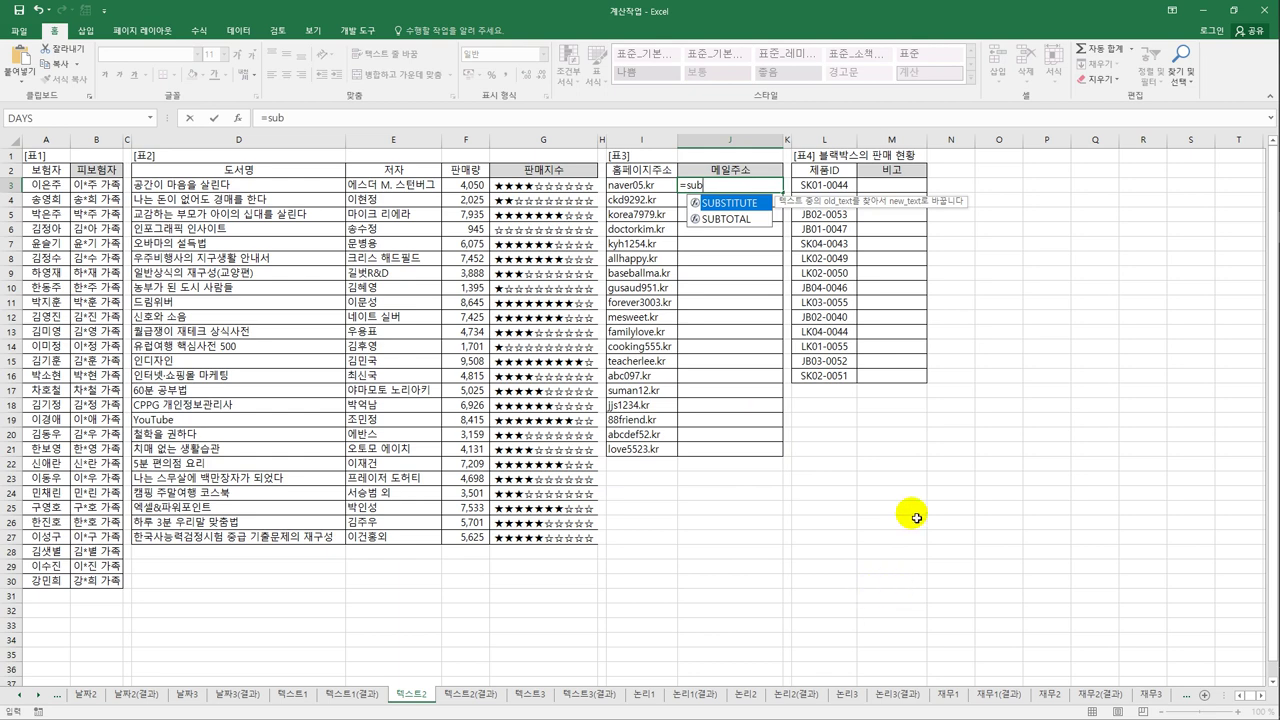
{"action": "double_click", "coordinate": [737, 206]}
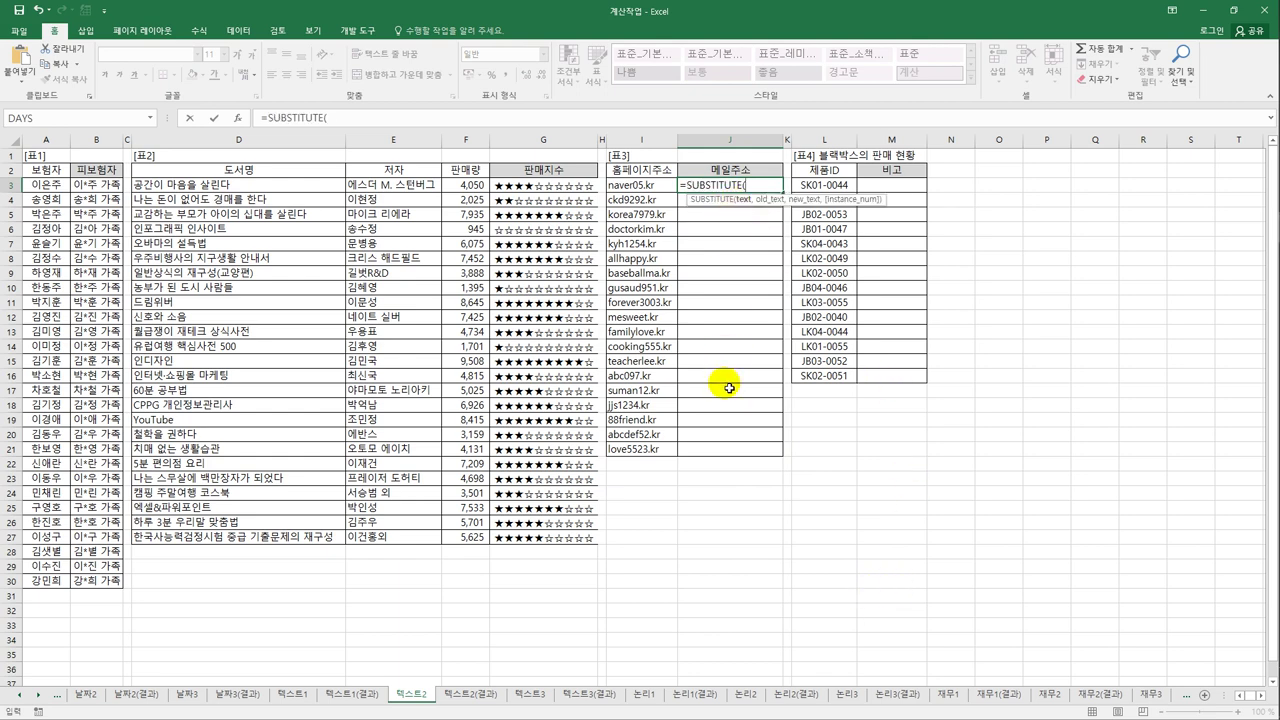
{"action": "left_click", "coordinate": [643, 186]}
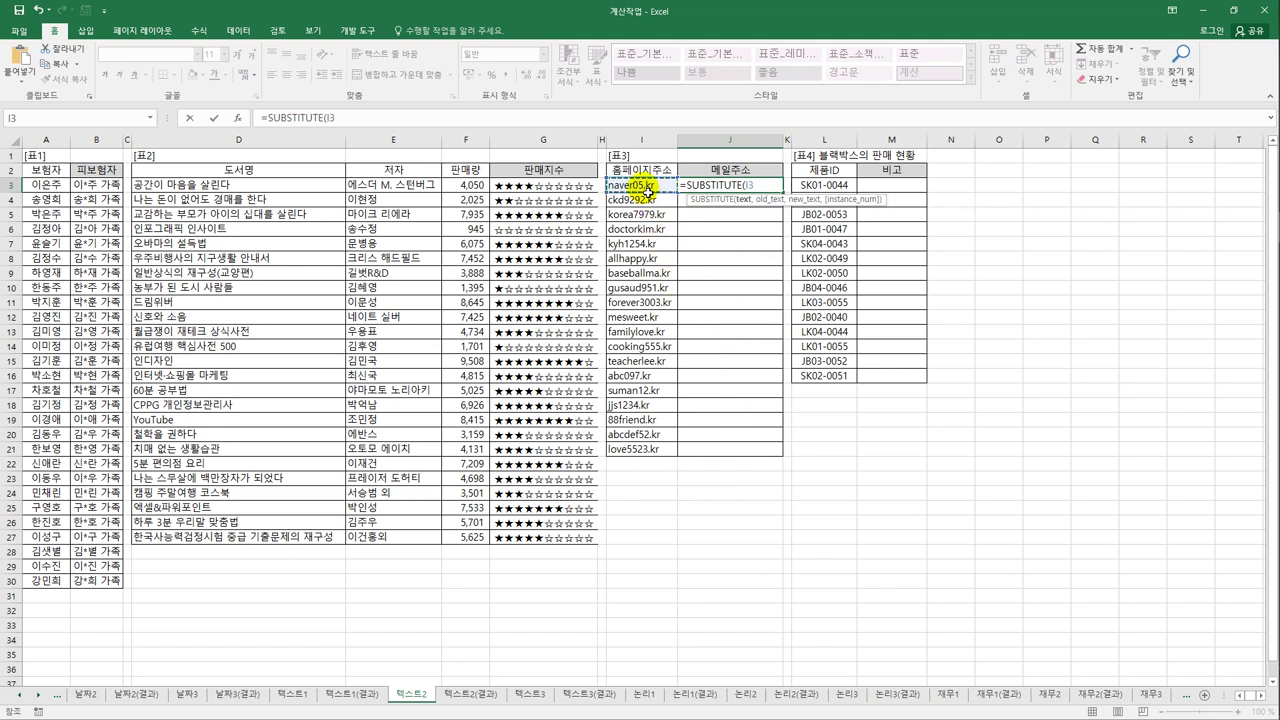
{"action": "type", "text": ",\".kr"}
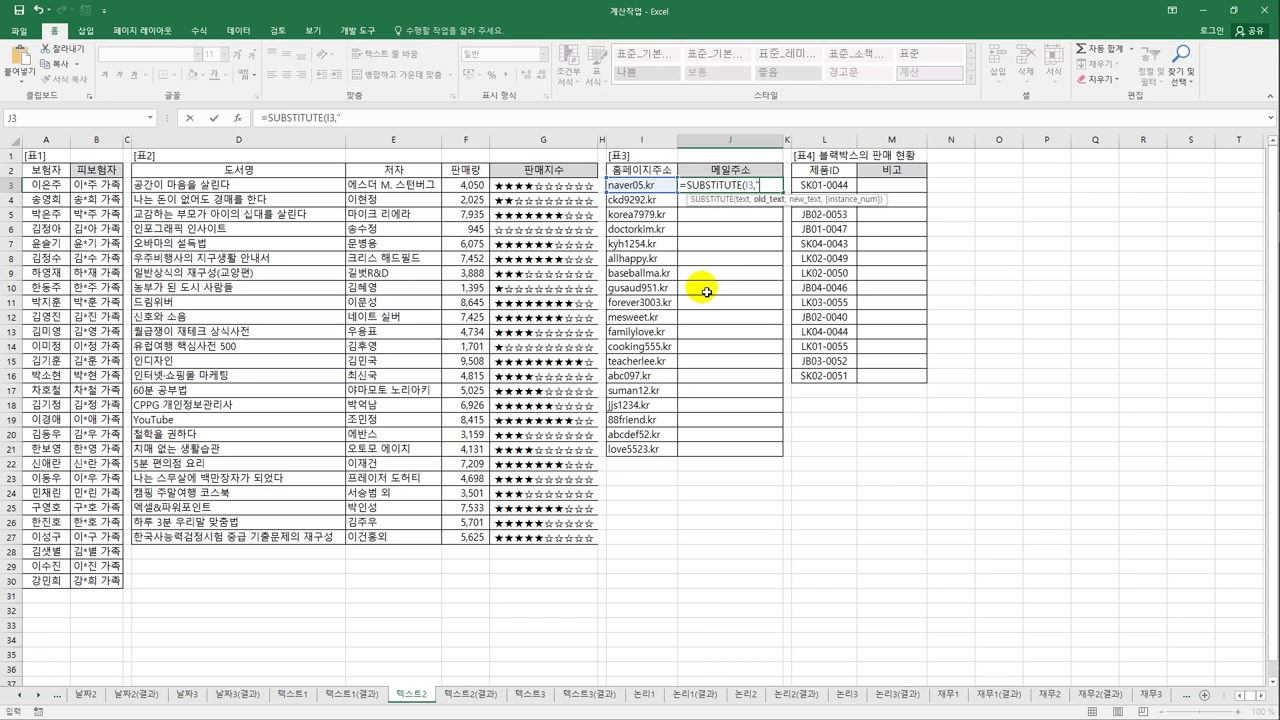
{"action": "type", "text": "\",\"@상공."}
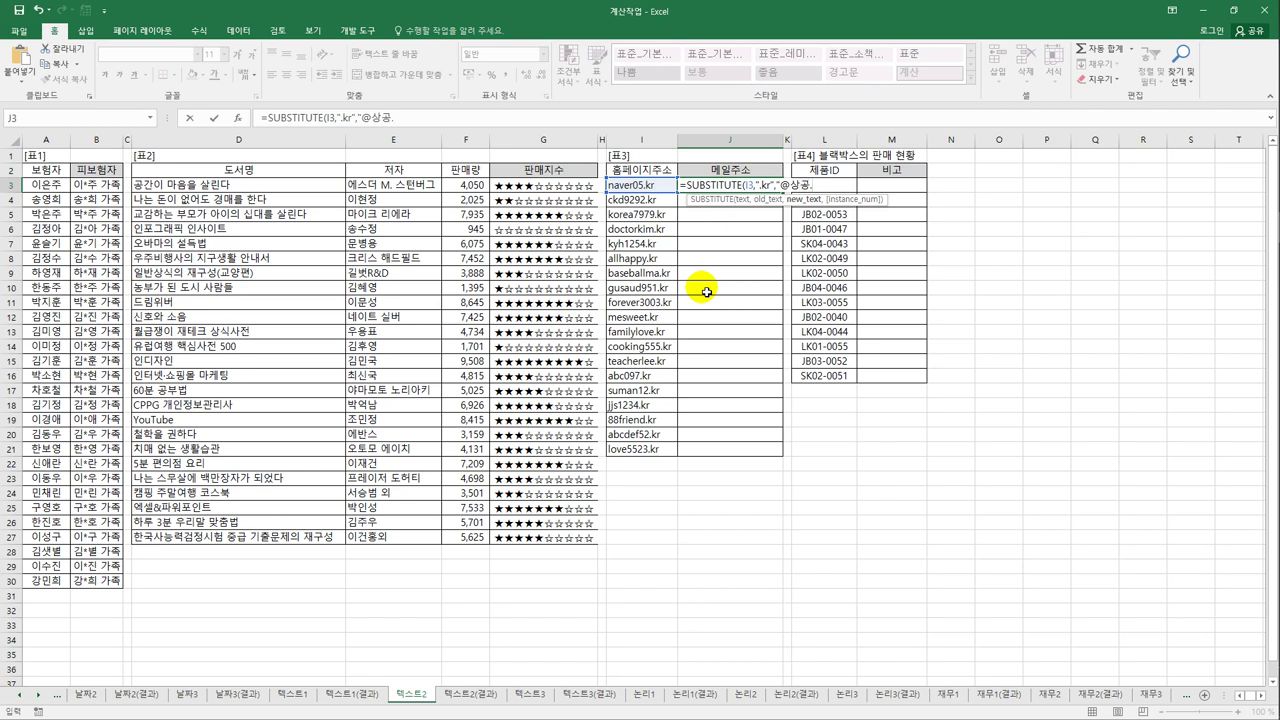
{"action": "type", "text": "kr\")"}
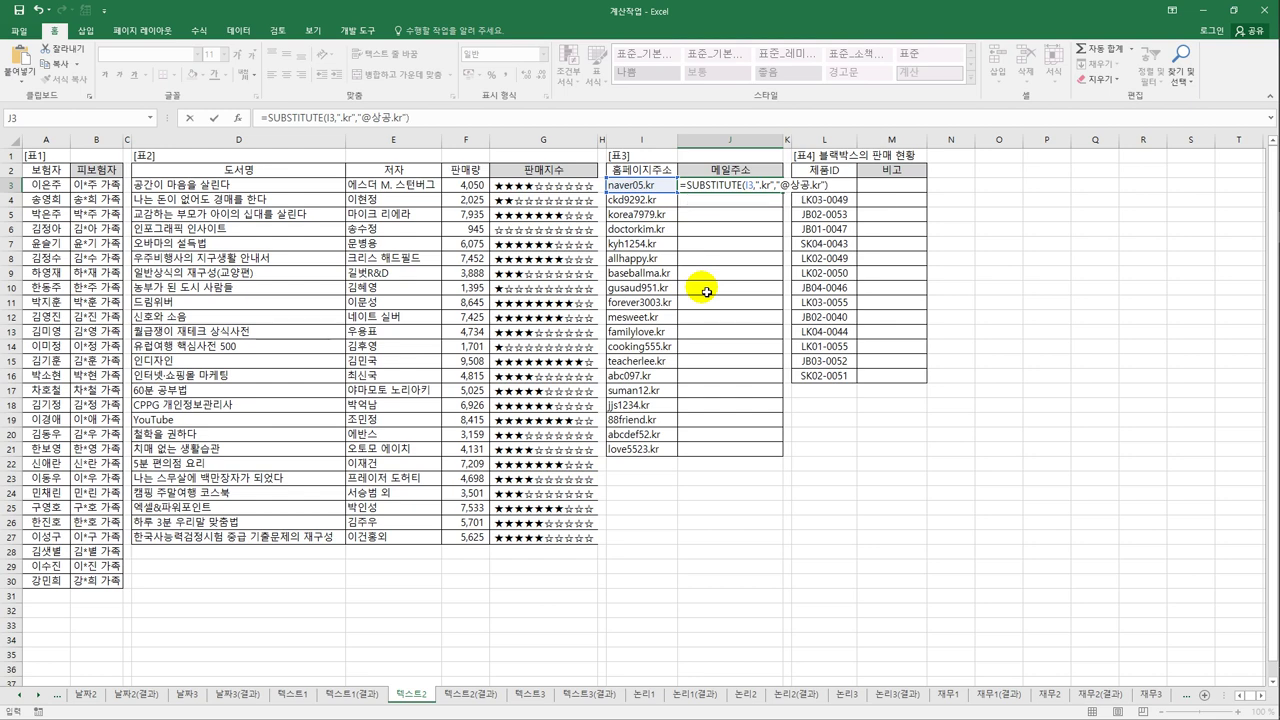
{"action": "key", "text": "ctrl+Return"}
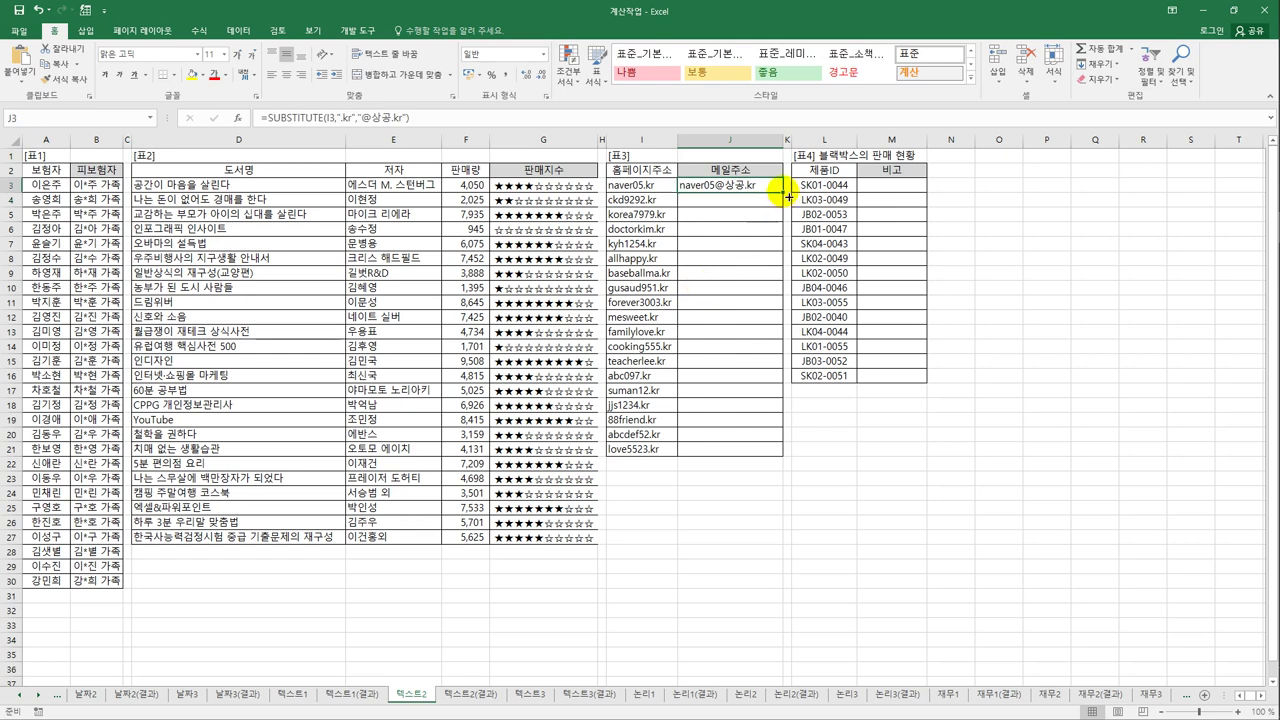
{"action": "left_click_drag", "start_coordinate": [787, 195], "coordinate": [784, 462]}
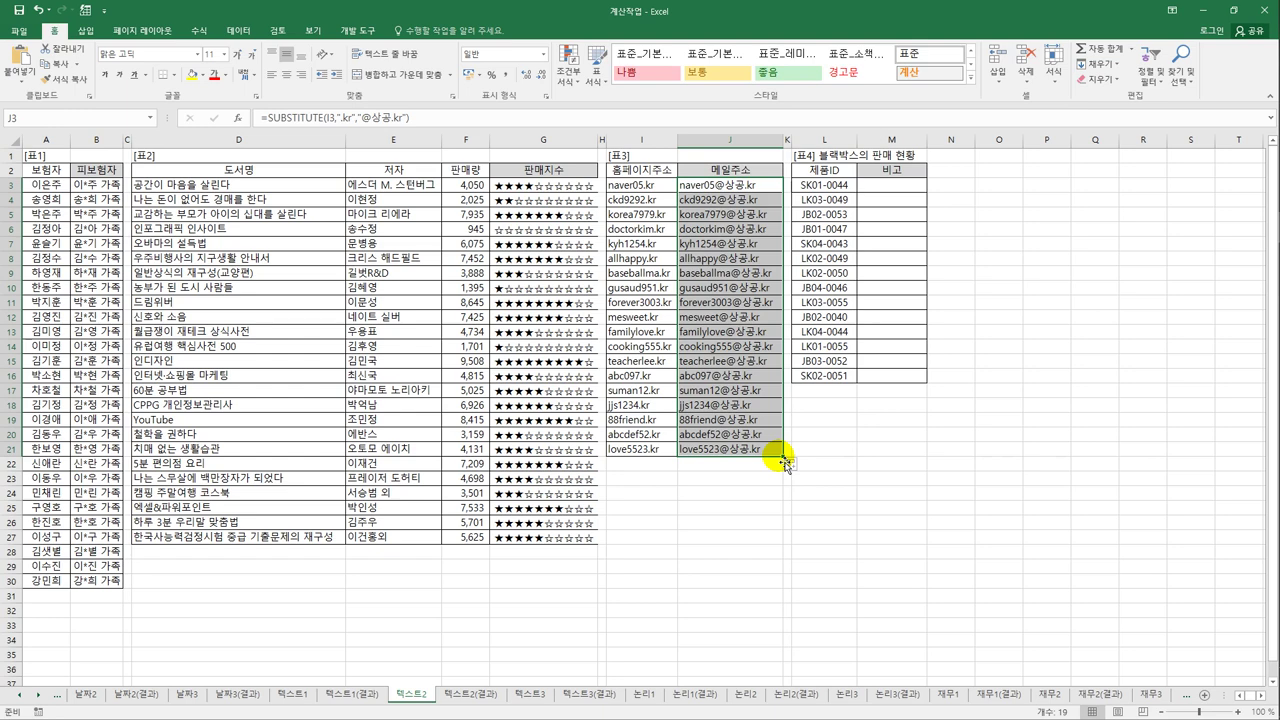
- Insert PROPER( in front of the SUBSTITUTE function in J3's formula
{"action": "left_click", "coordinate": [732, 186]}
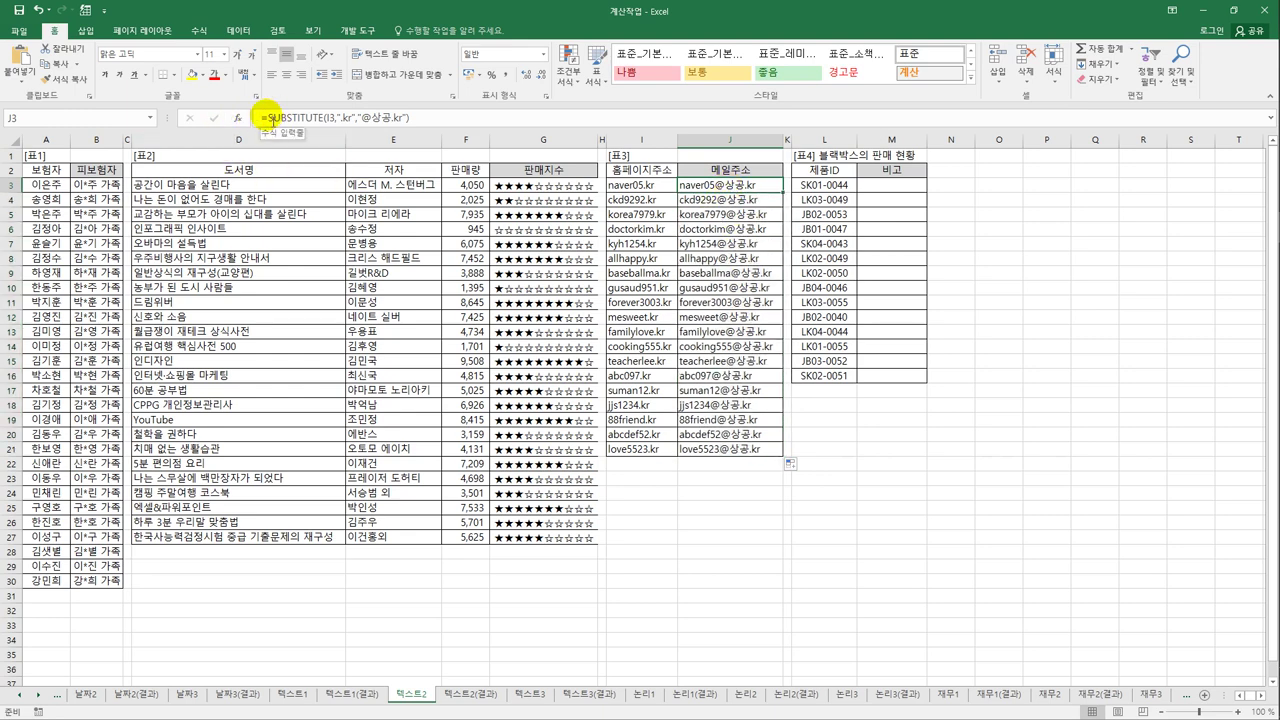
{"action": "left_click", "coordinate": [270, 118]}
{"action": "type", "text": "pro"}
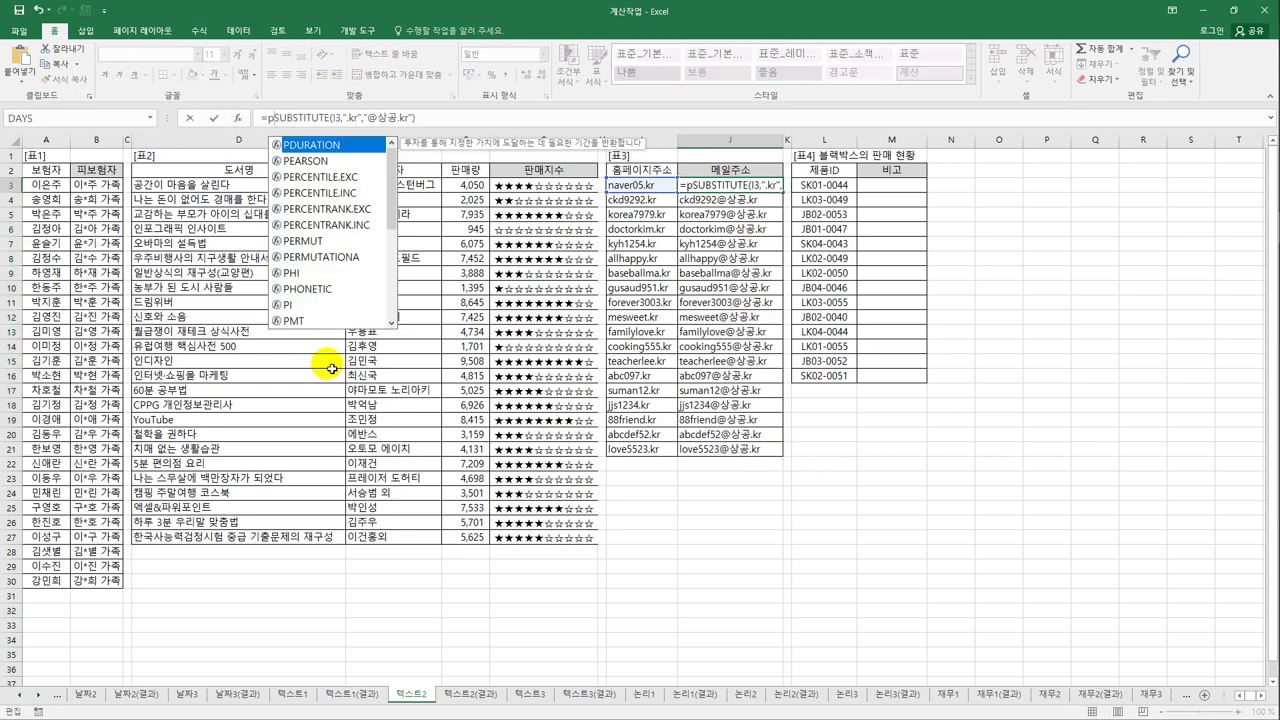
{"action": "key", "text": "Down"}
{"action": "key", "text": "Down"}
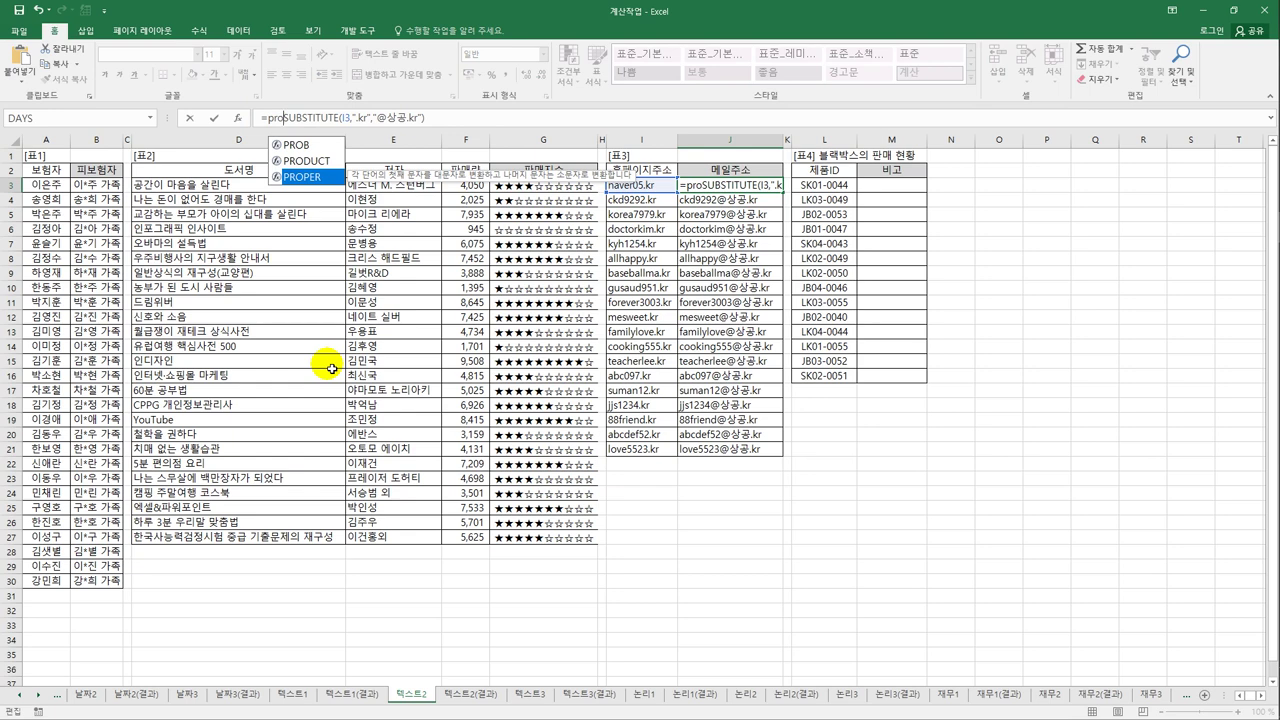
{"action": "key", "text": "Tab"}
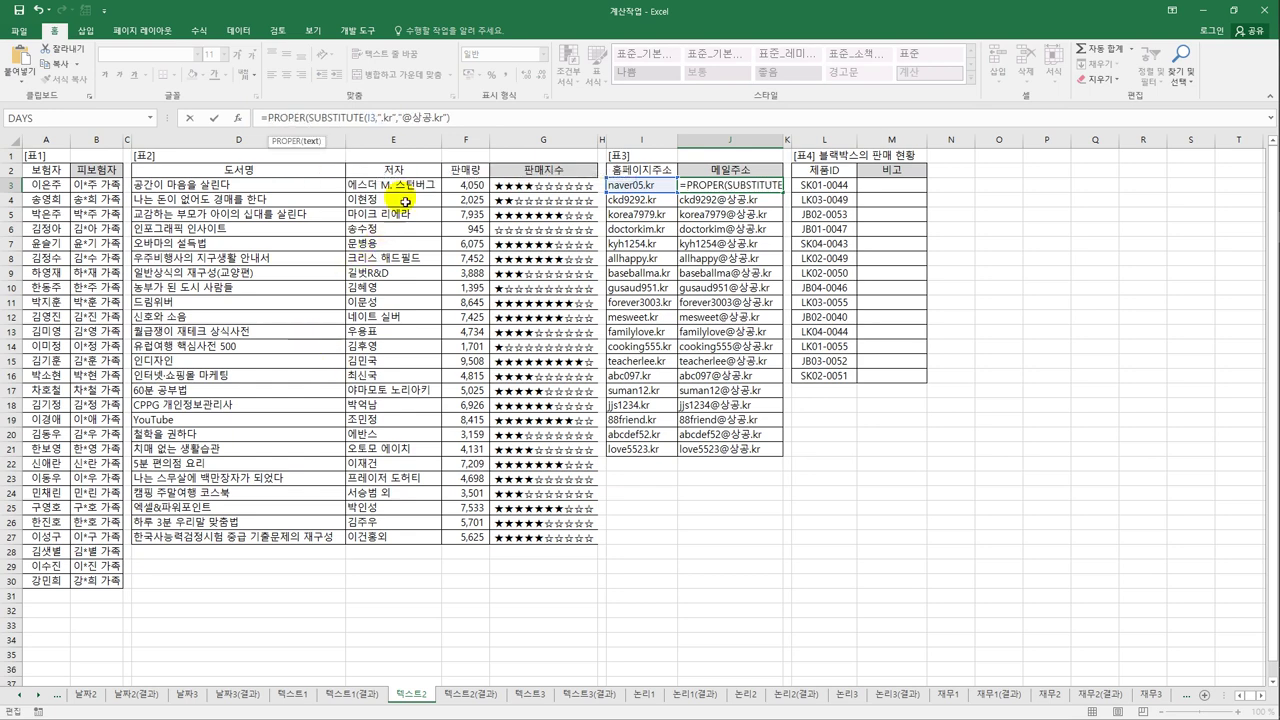
- Close the PROPER function in J3 and fill the updated formula down to J21
{"action": "left_click", "coordinate": [478, 118]}
{"action": "type", "text": ")"}
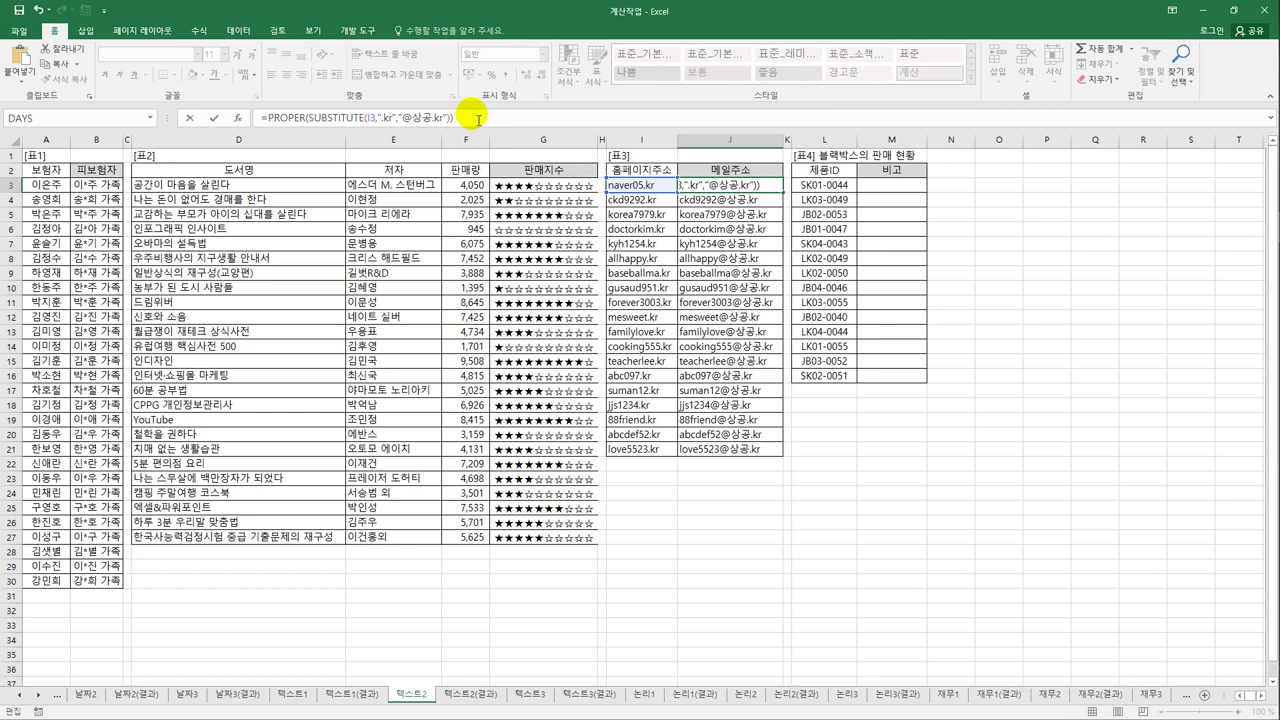
{"action": "key", "text": "Return"}
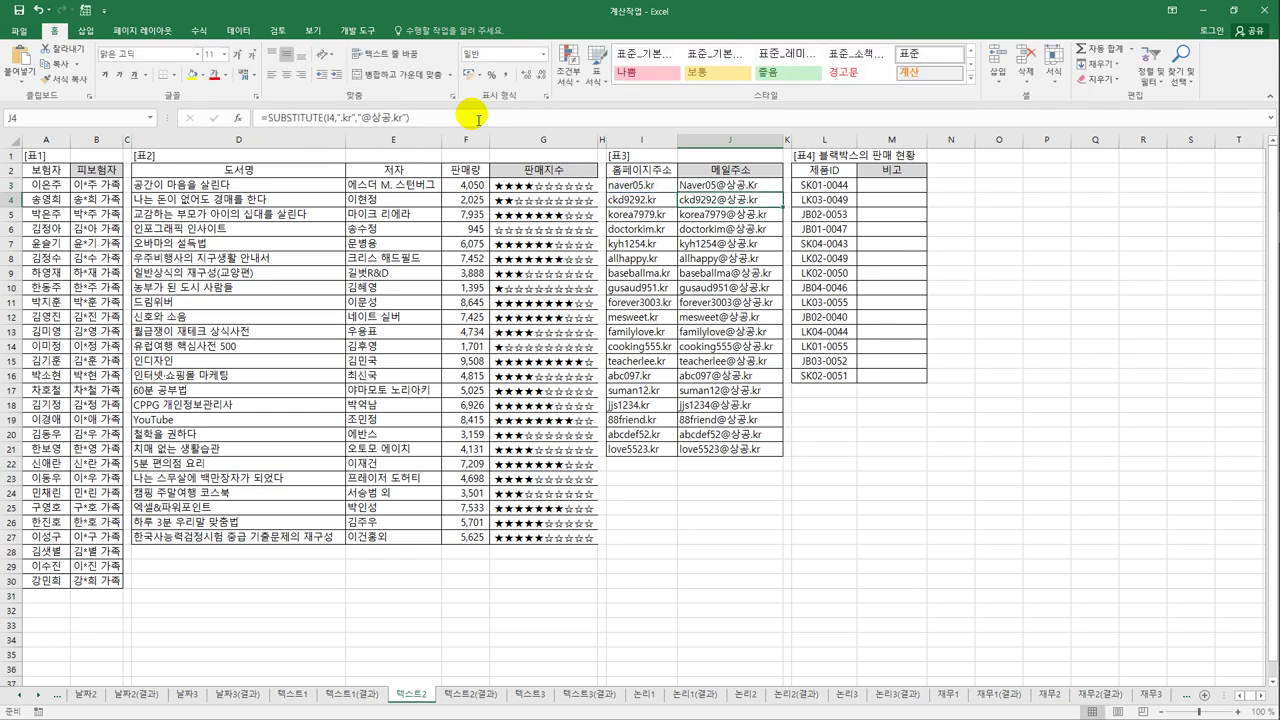
{"action": "left_click", "coordinate": [735, 185]}
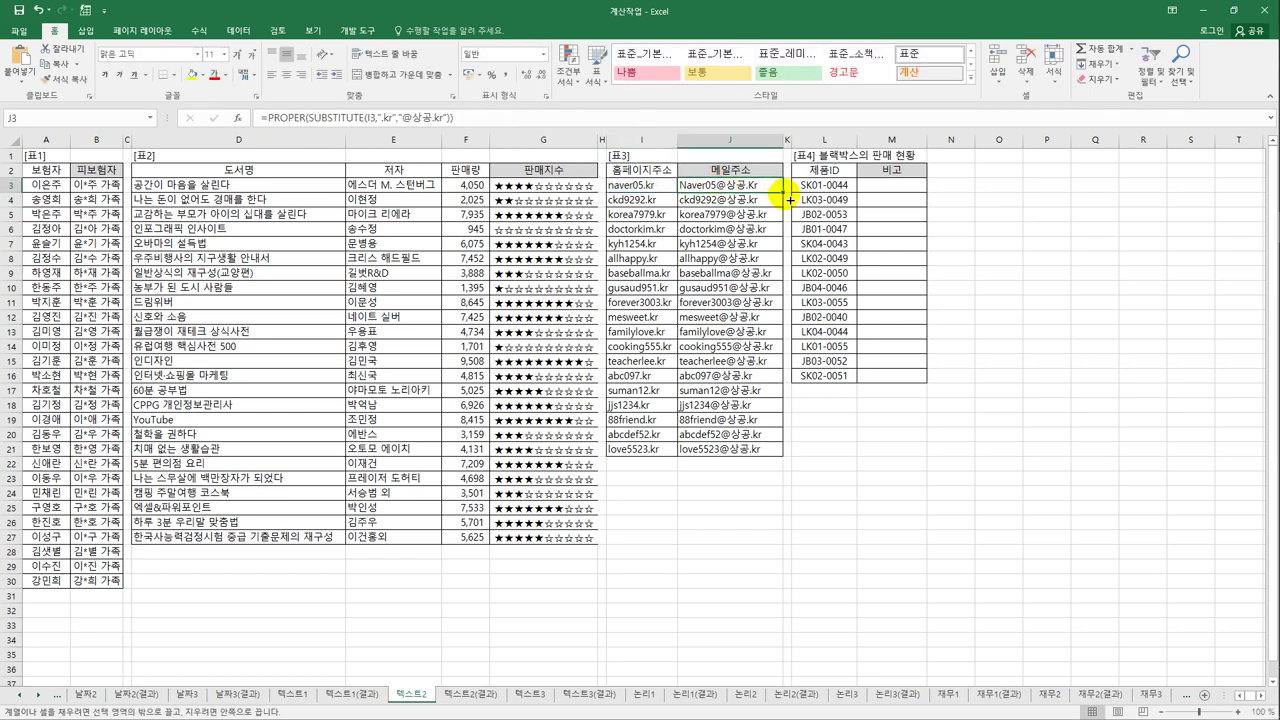
{"action": "left_click_drag", "start_coordinate": [783, 191], "coordinate": [778, 465]}
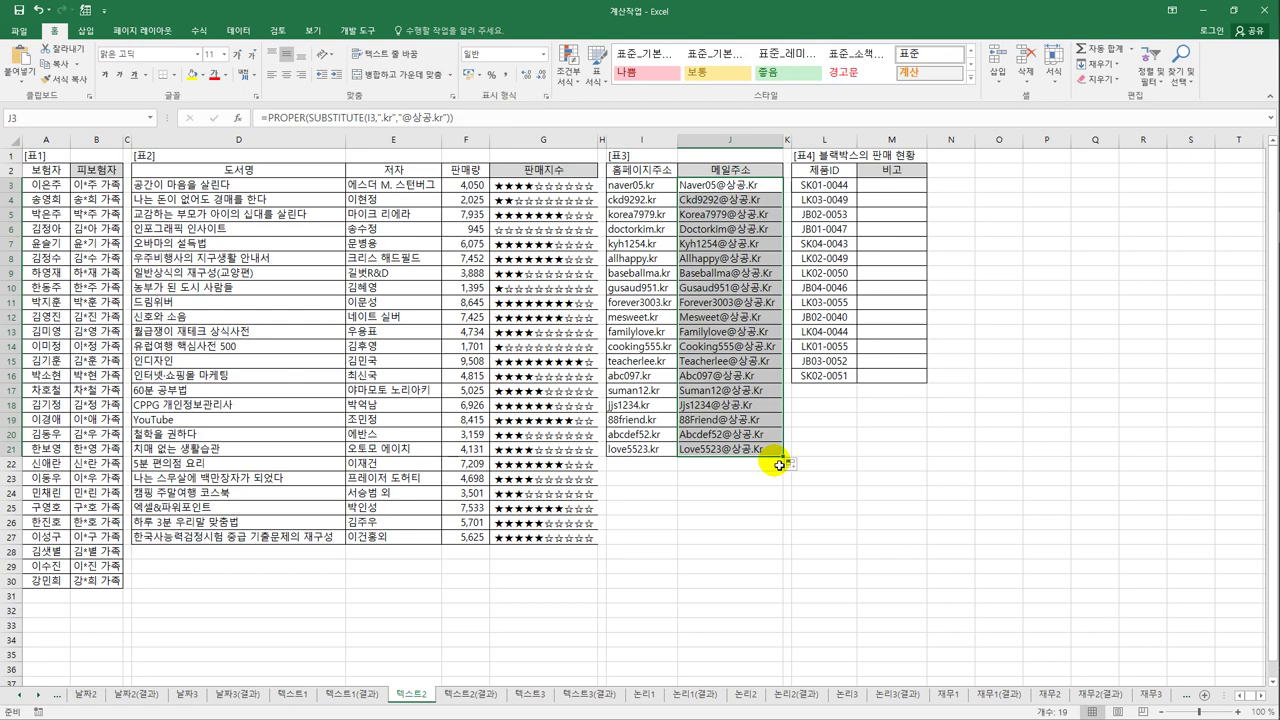
- Enter =RIGHT(L3,4) in M3 of the 비고 column and fill it down to M16
{"action": "left_click", "coordinate": [890, 192]}
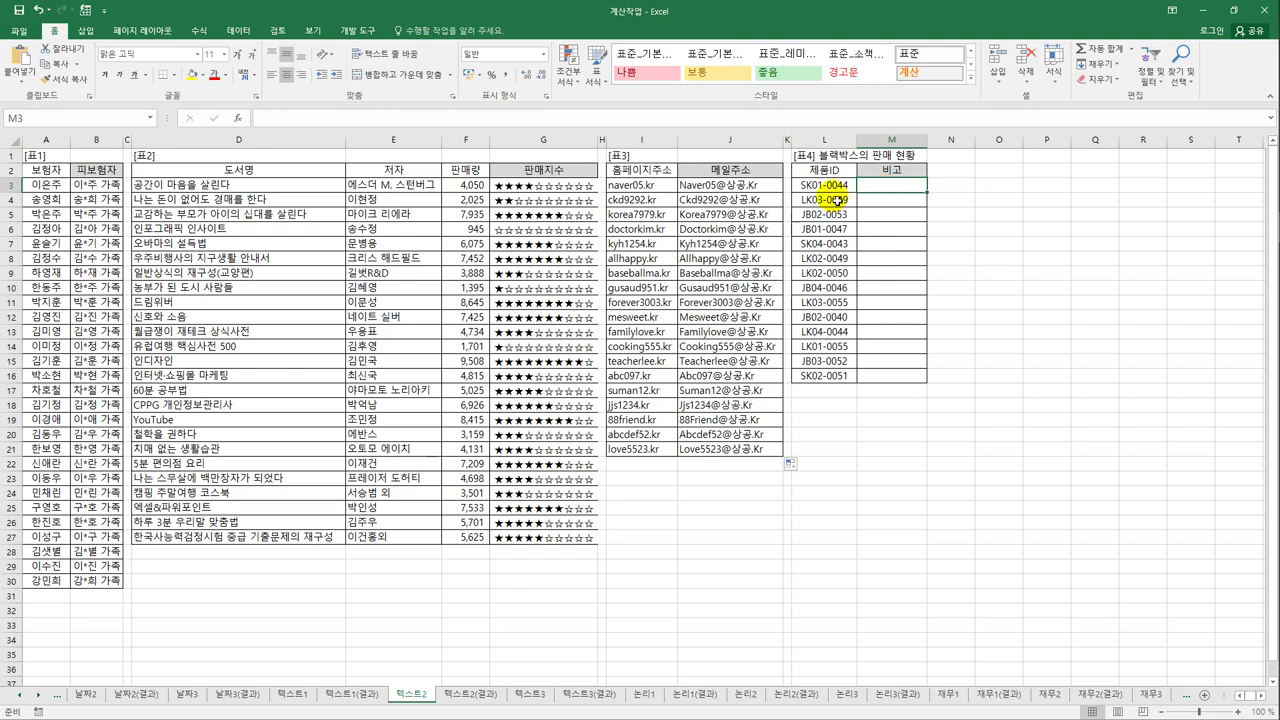
{"action": "left_click_drag", "start_coordinate": [830, 184], "coordinate": [851, 376]}
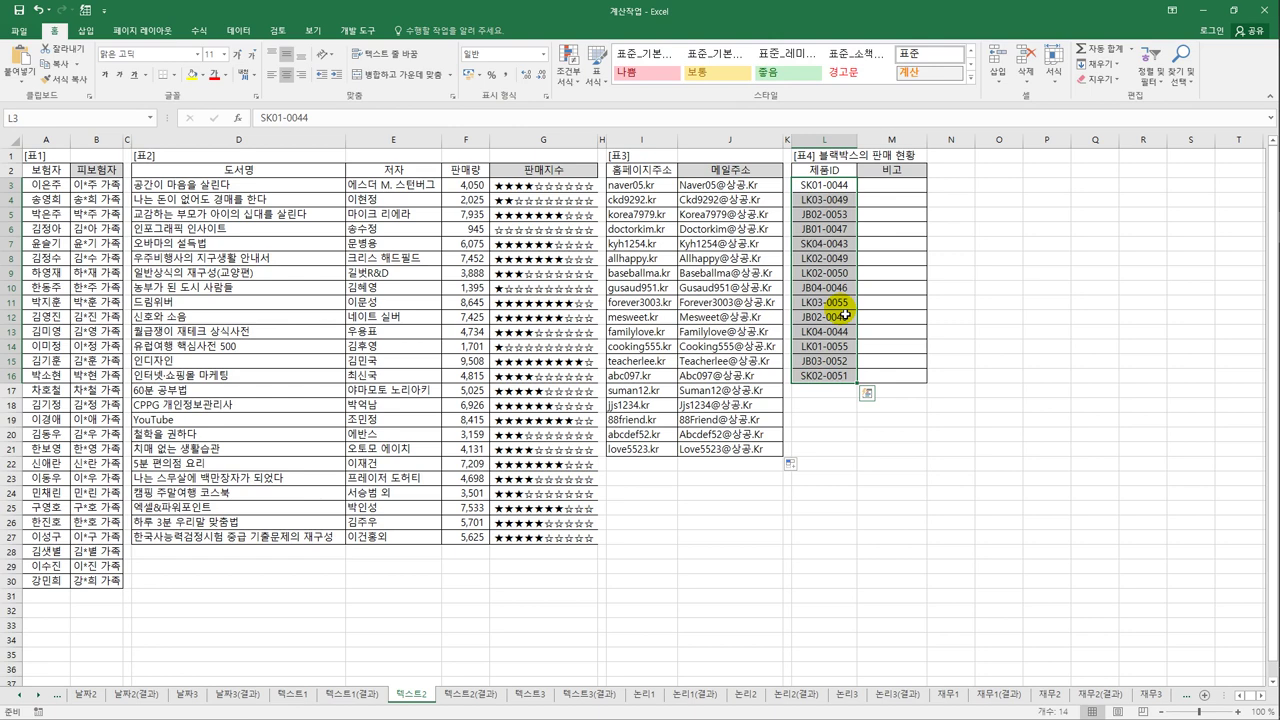
{"action": "left_click", "coordinate": [888, 184]}
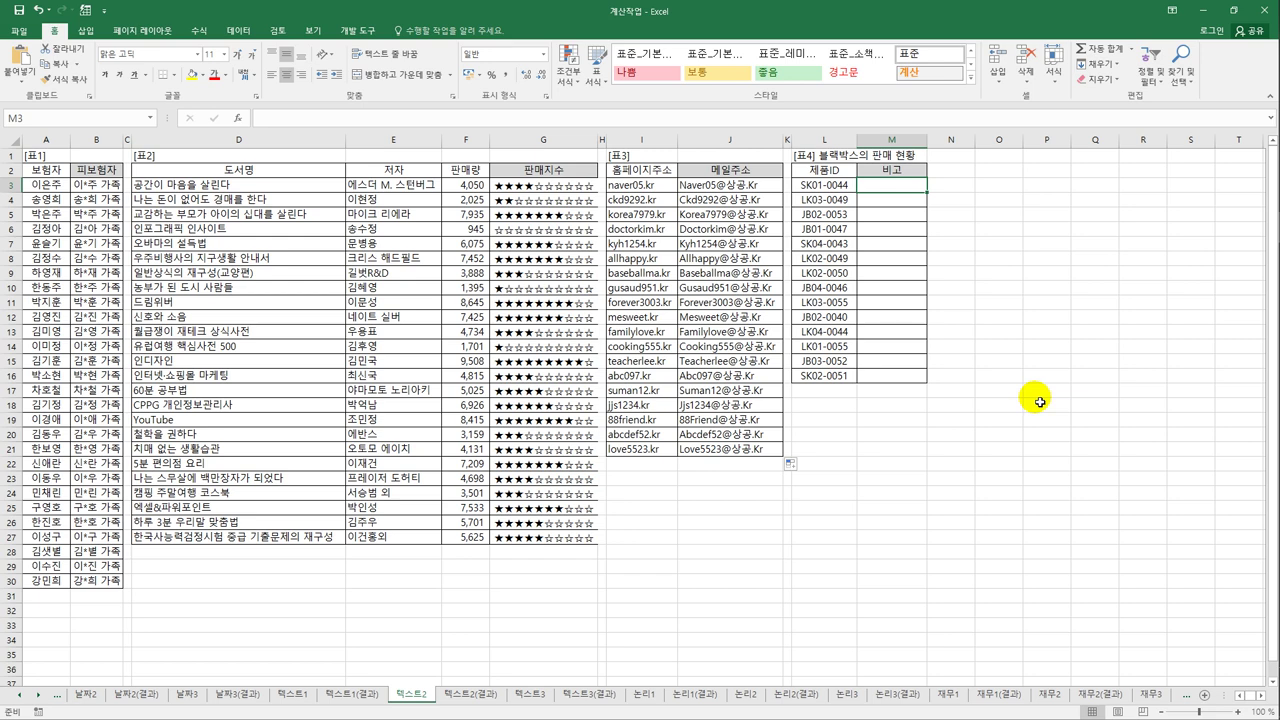
{"action": "type", "text": "=RIGHT("}
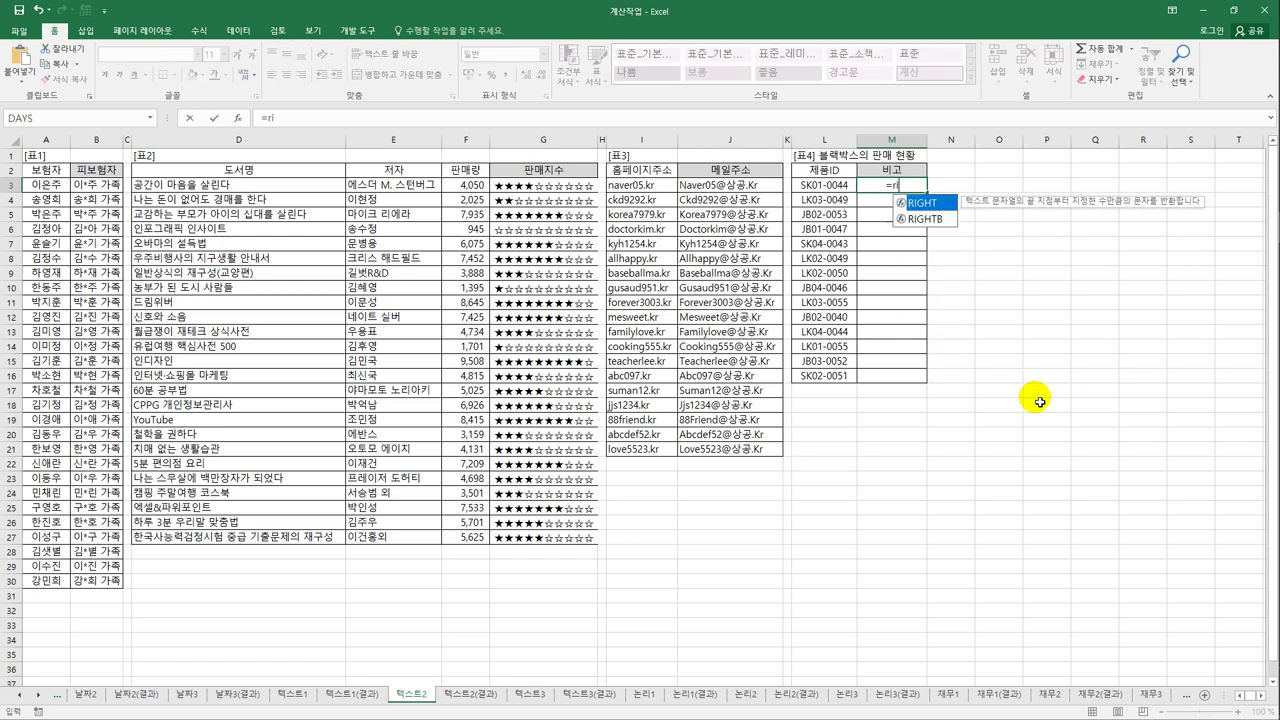
{"action": "key", "text": "Left"}
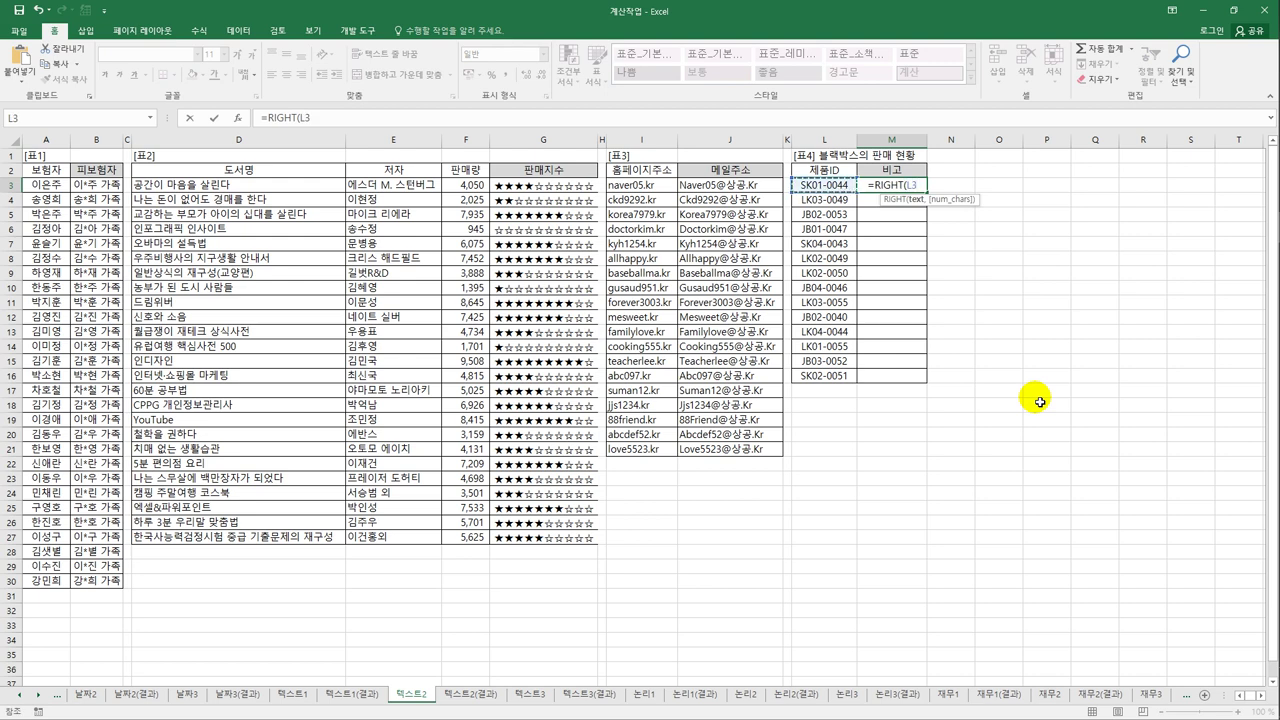
{"action": "type", "text": ","}
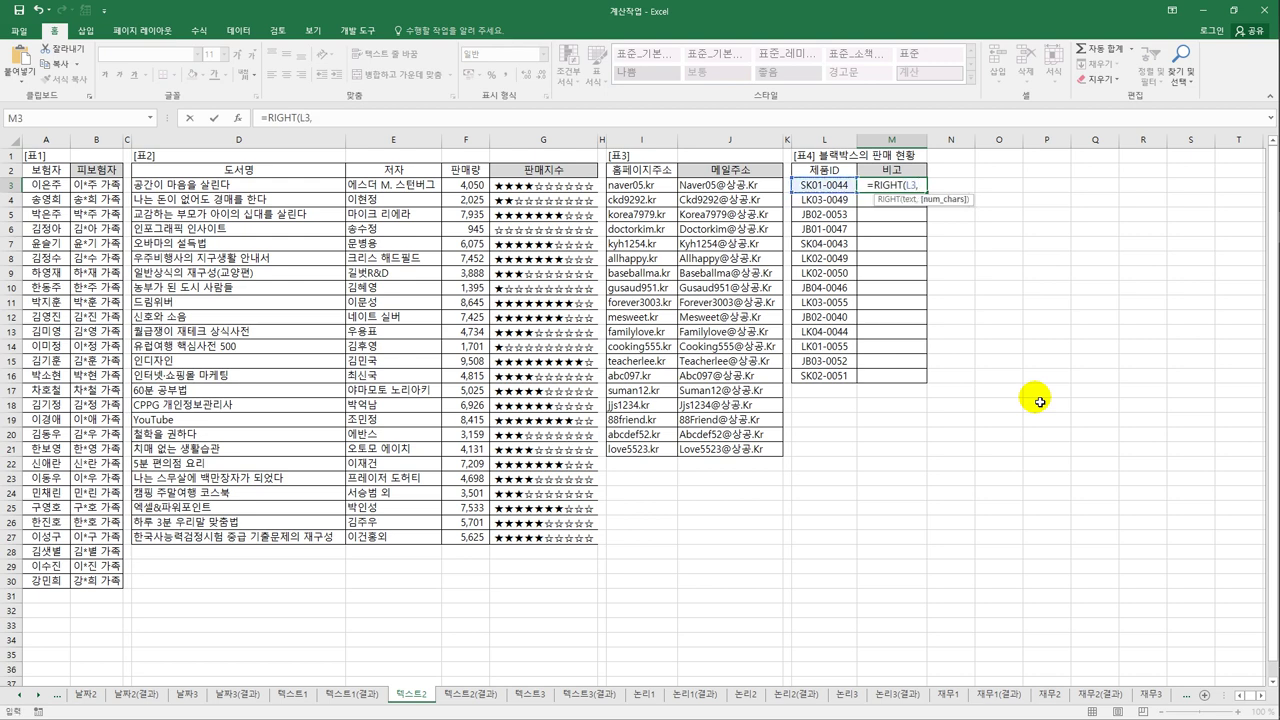
{"action": "type", "text": "4)"}
{"action": "key", "text": "Return"}
{"action": "key", "text": "Up"}
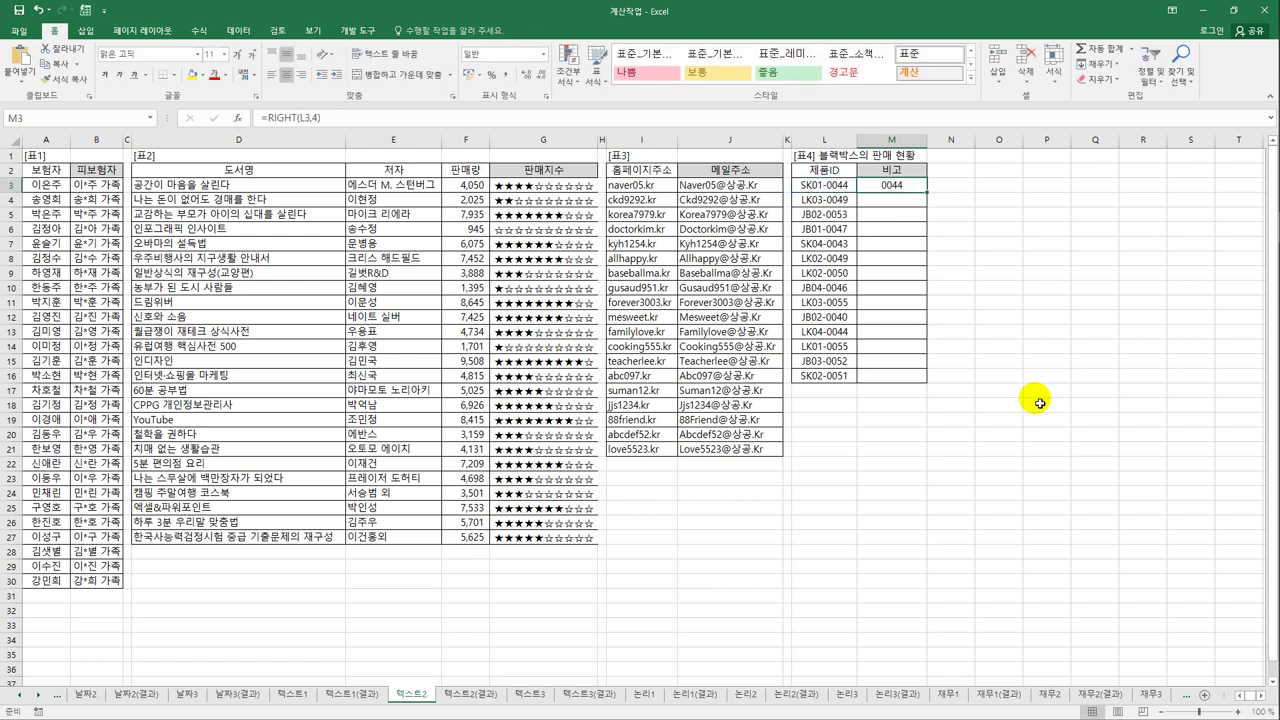
{"action": "left_click_drag", "start_coordinate": [927, 192], "coordinate": [916, 372]}
{"action": "left_click", "coordinate": [884, 190]}
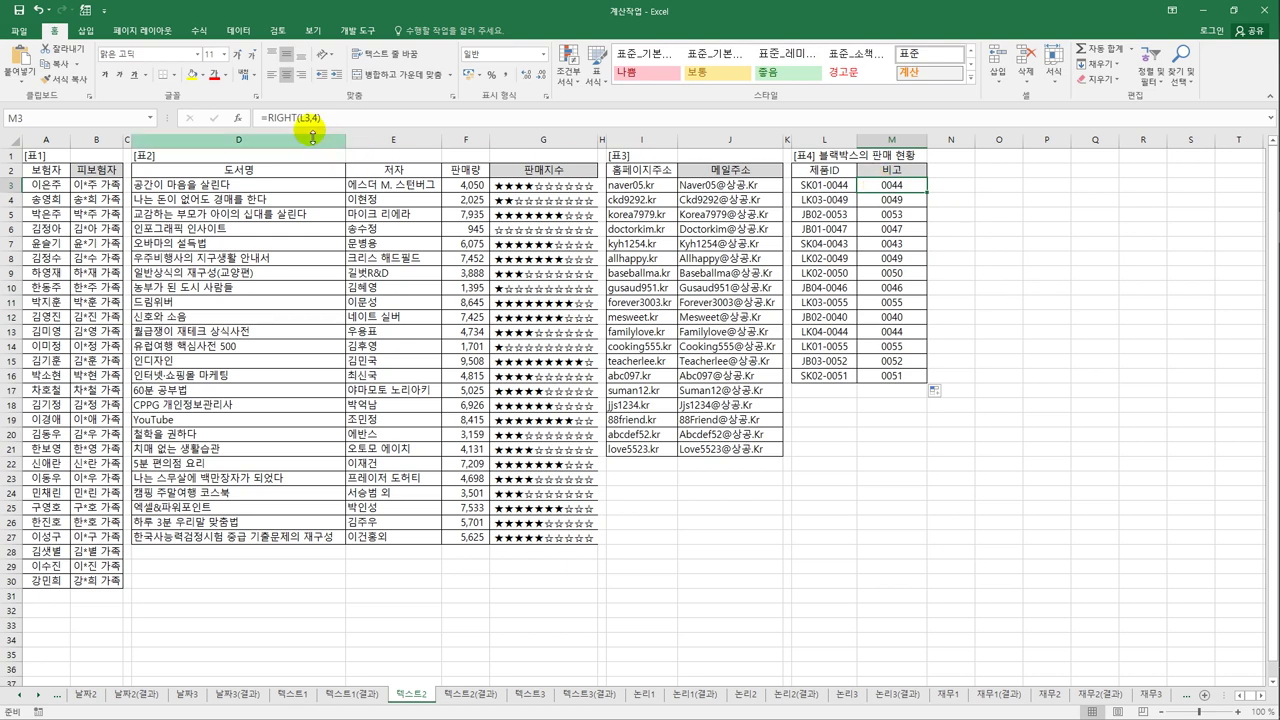
- Wrap M3's RIGHT formula in MOD with divisor 4, giving =MOD(RIGHT(L3,4),4), and fill it down to M16
{"action": "left_click", "coordinate": [270, 118]}
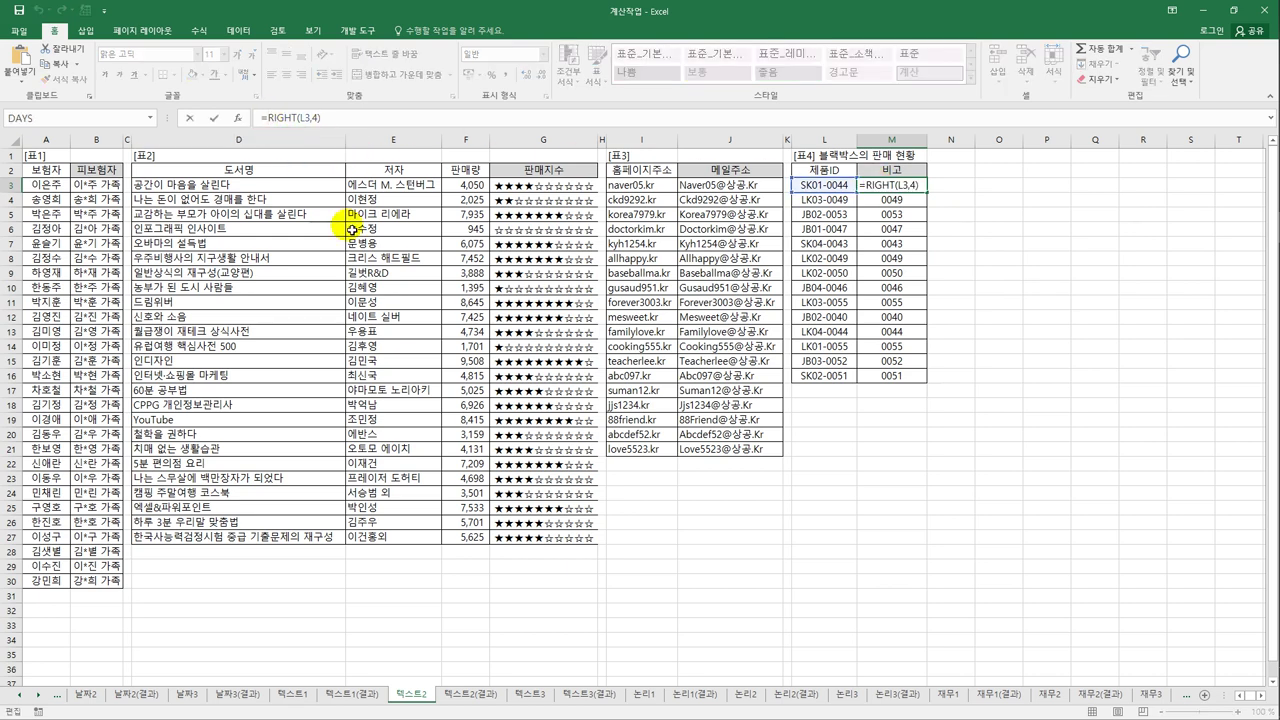
{"action": "type", "text": "mod("}
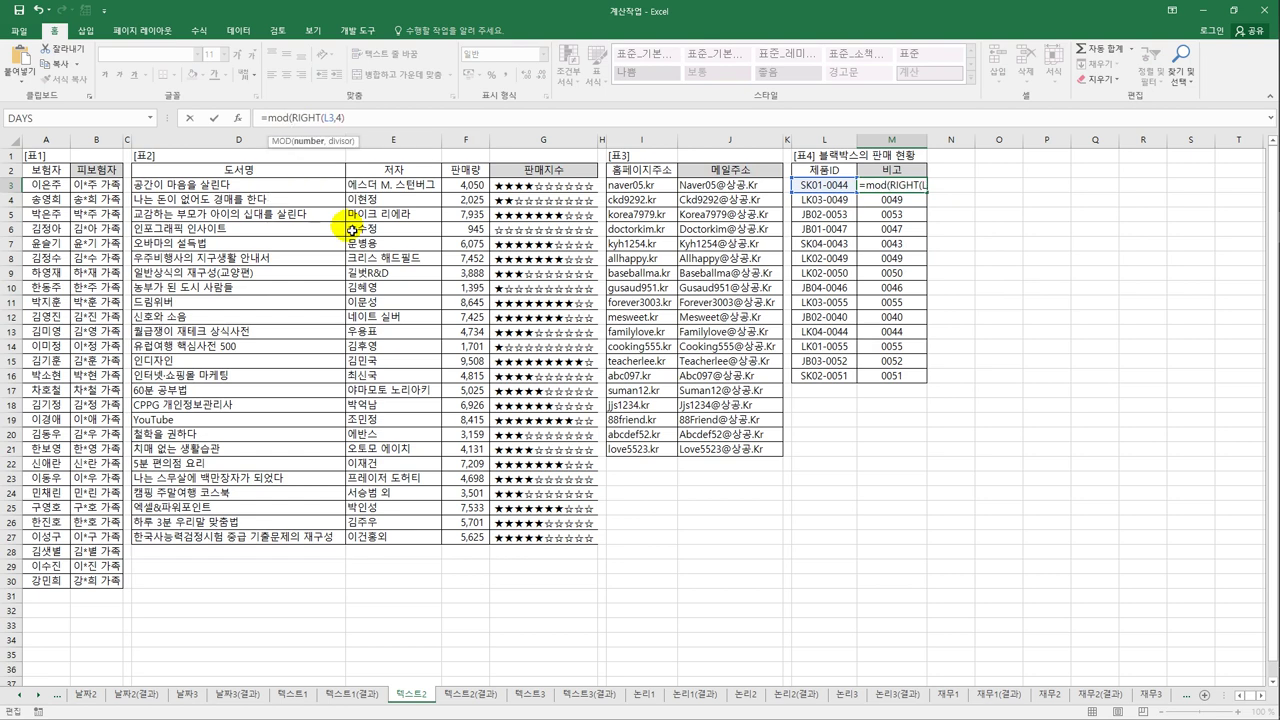
{"action": "type", "text": ",2)"}
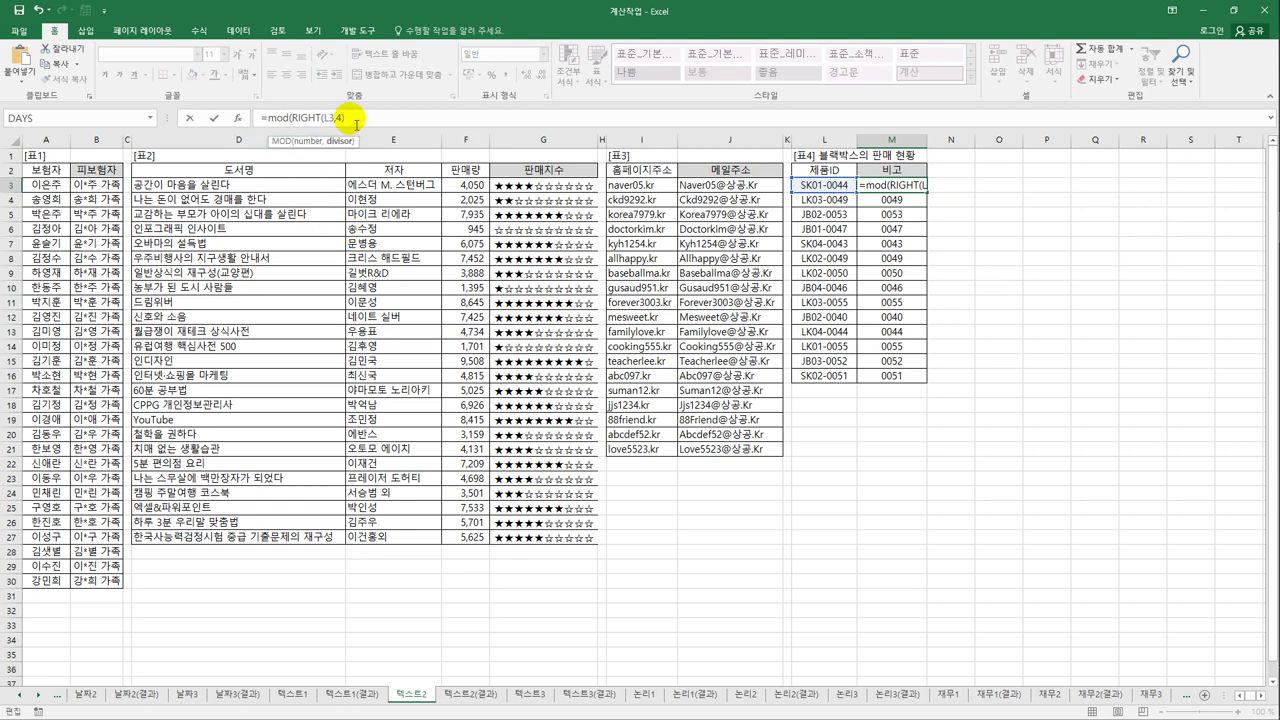
{"action": "key", "text": "Return"}
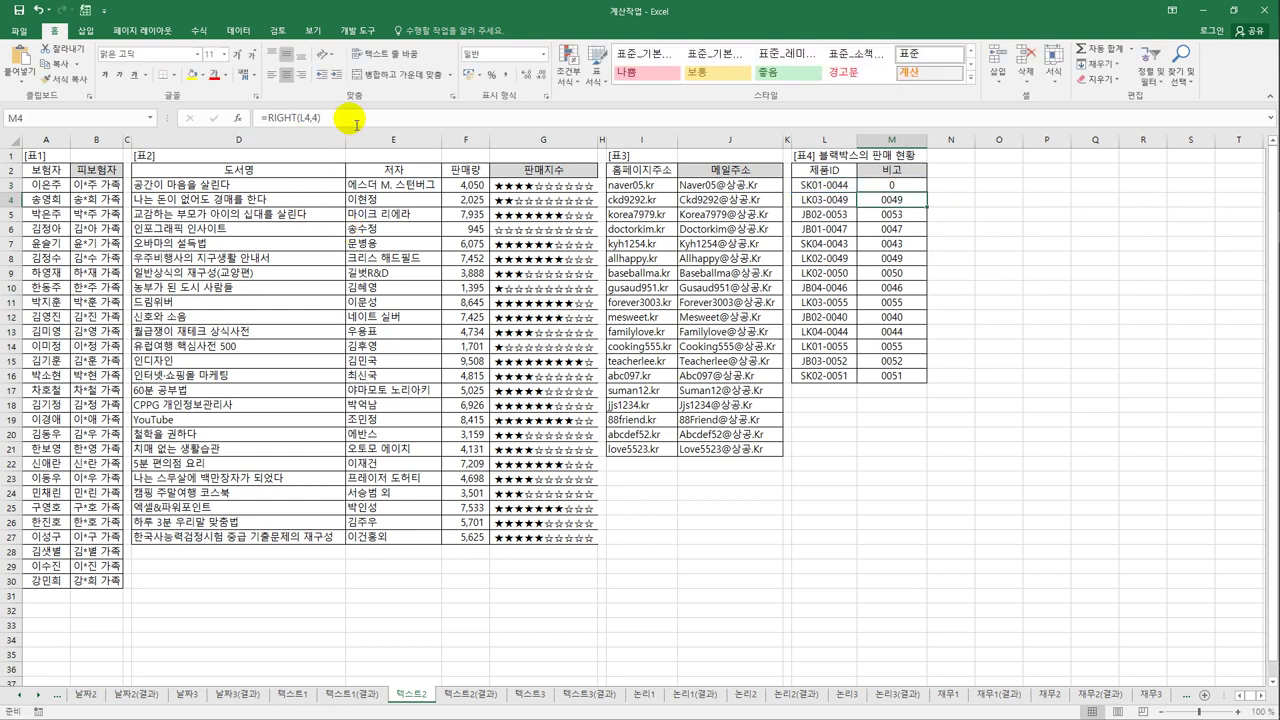
{"action": "key", "text": "Up"}
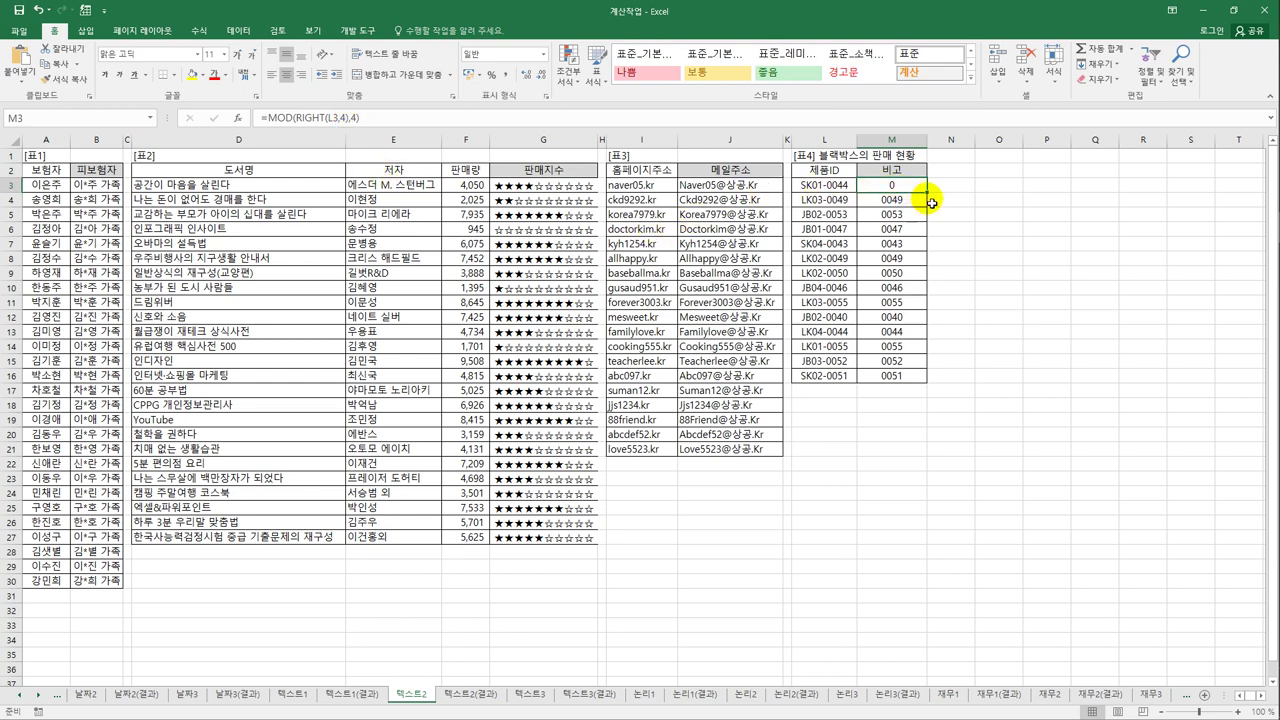
{"action": "left_click_drag", "start_coordinate": [928, 193], "coordinate": [925, 385]}
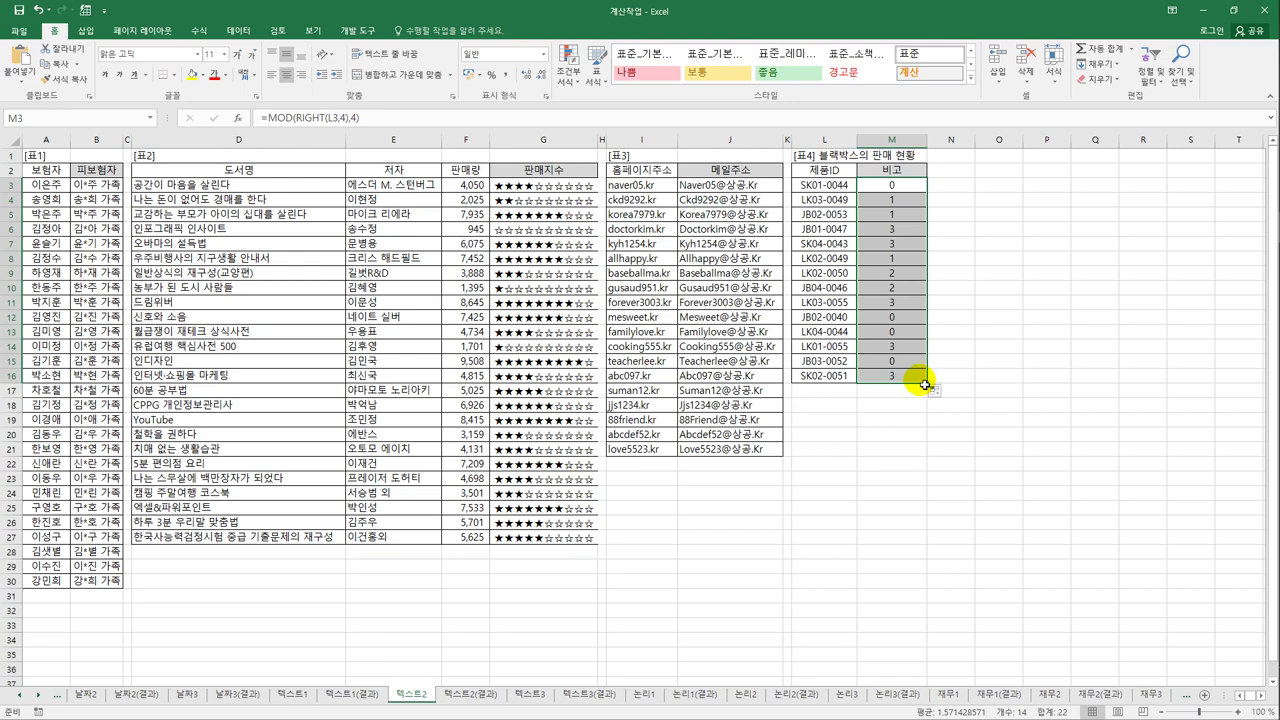
- Add +1 to the end of M3's MOD formula and fill the updated formula down to M16
{"action": "left_click", "coordinate": [891, 184]}
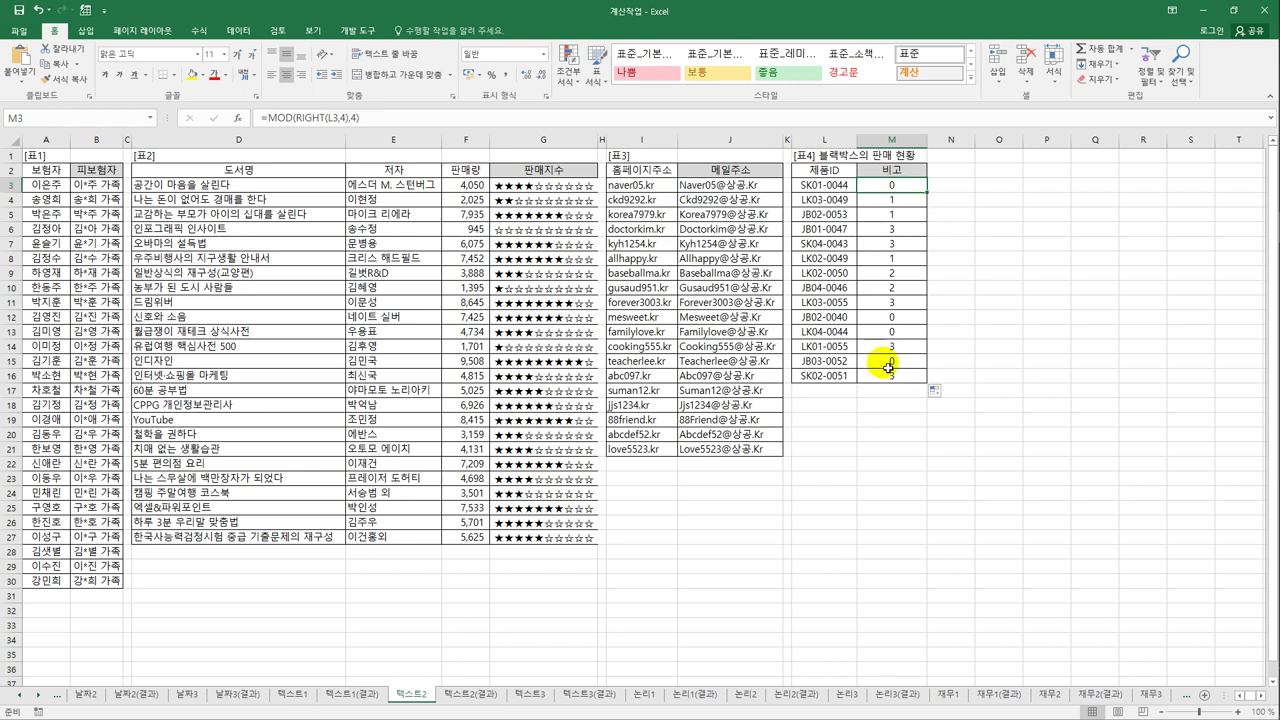
{"action": "left_click", "coordinate": [394, 122]}
{"action": "key", "text": "Return"}
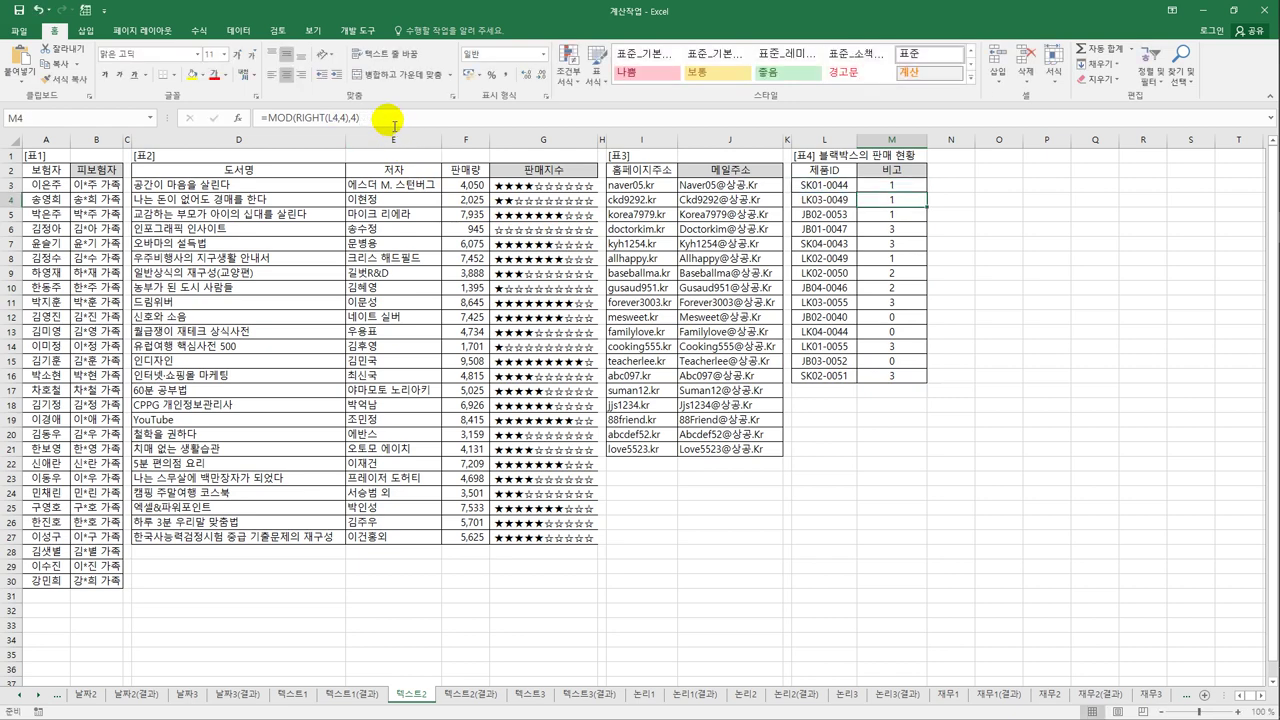
{"action": "left_click", "coordinate": [891, 186]}
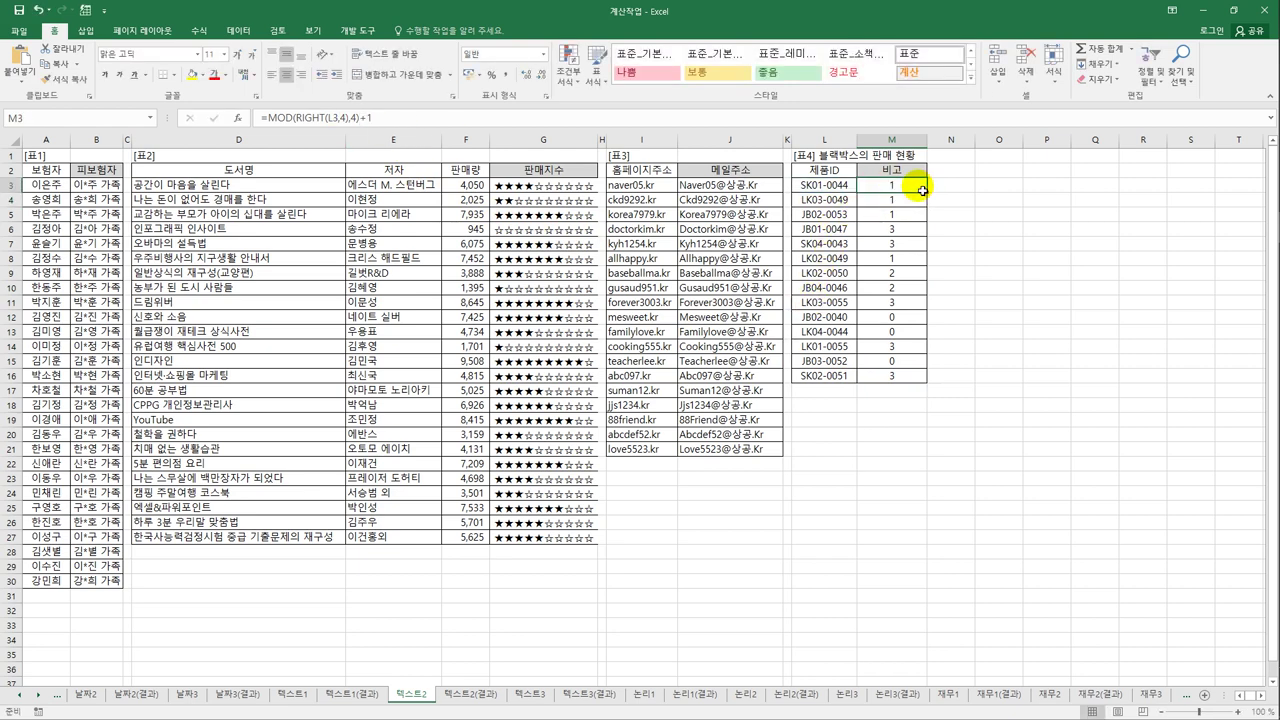
{"action": "left_click_drag", "start_coordinate": [932, 197], "coordinate": [911, 384]}
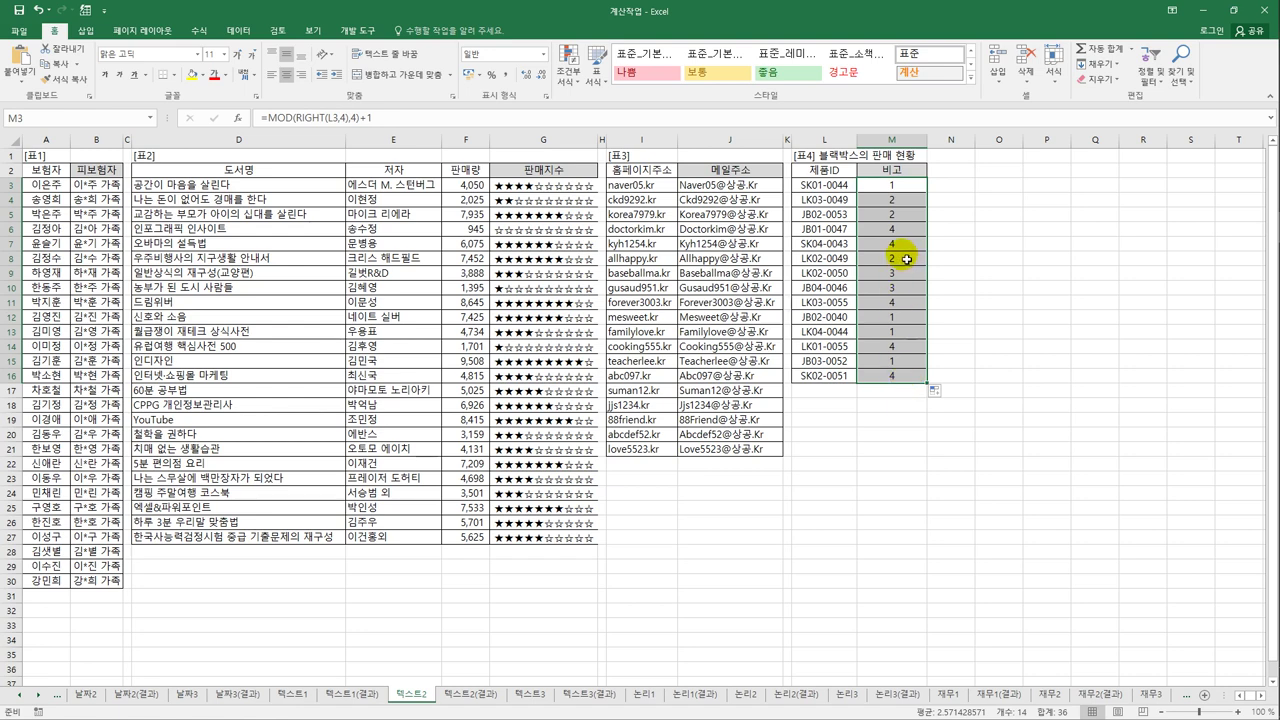
- Wrap the RIGHT function in M3 in VALUE, giving =MOD(VALUE(RIGHT(L3,4)),4)+1, and fill it down to M16
{"action": "left_click", "coordinate": [893, 186]}
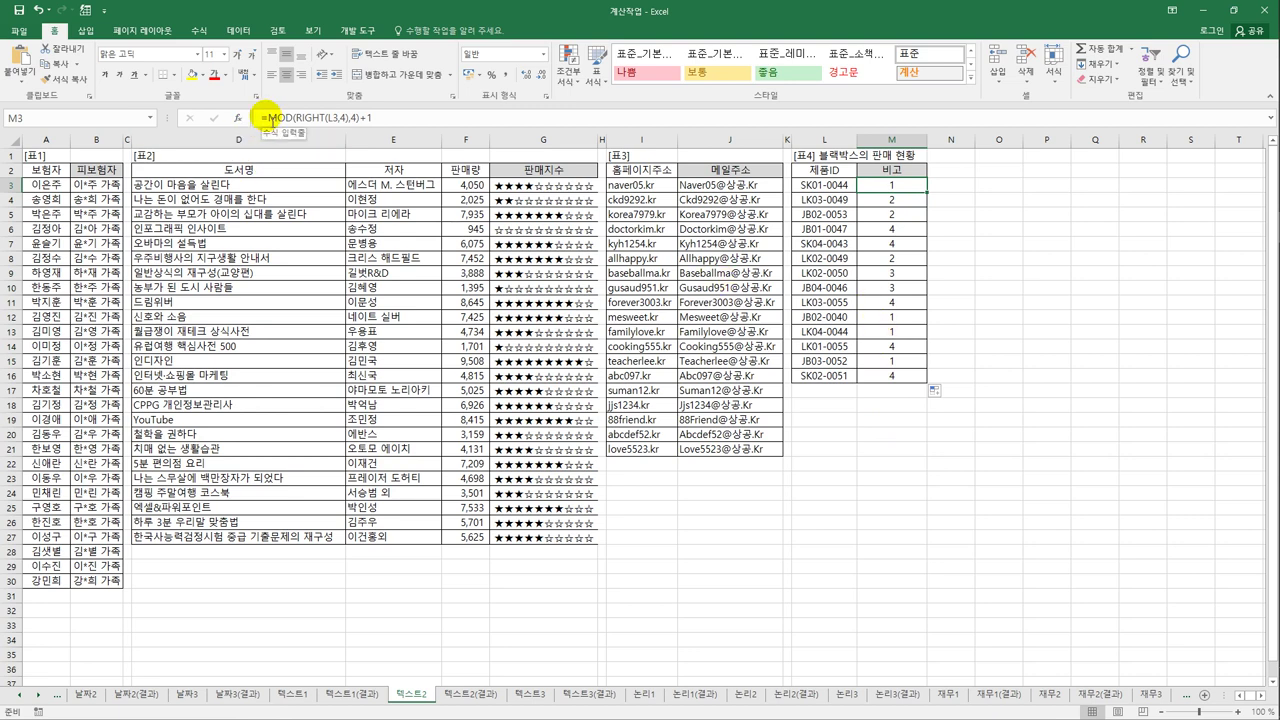
{"action": "left_click", "coordinate": [270, 119]}
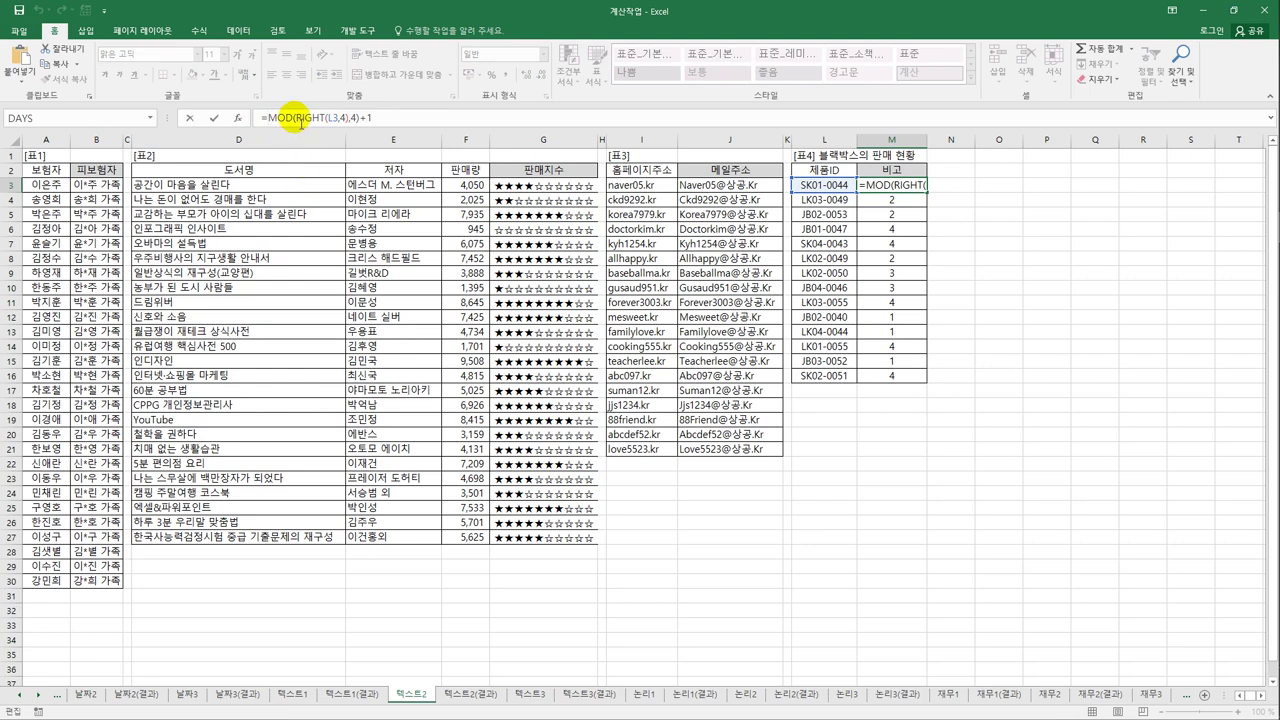
{"action": "left_click_drag", "start_coordinate": [295, 118], "coordinate": [352, 122]}
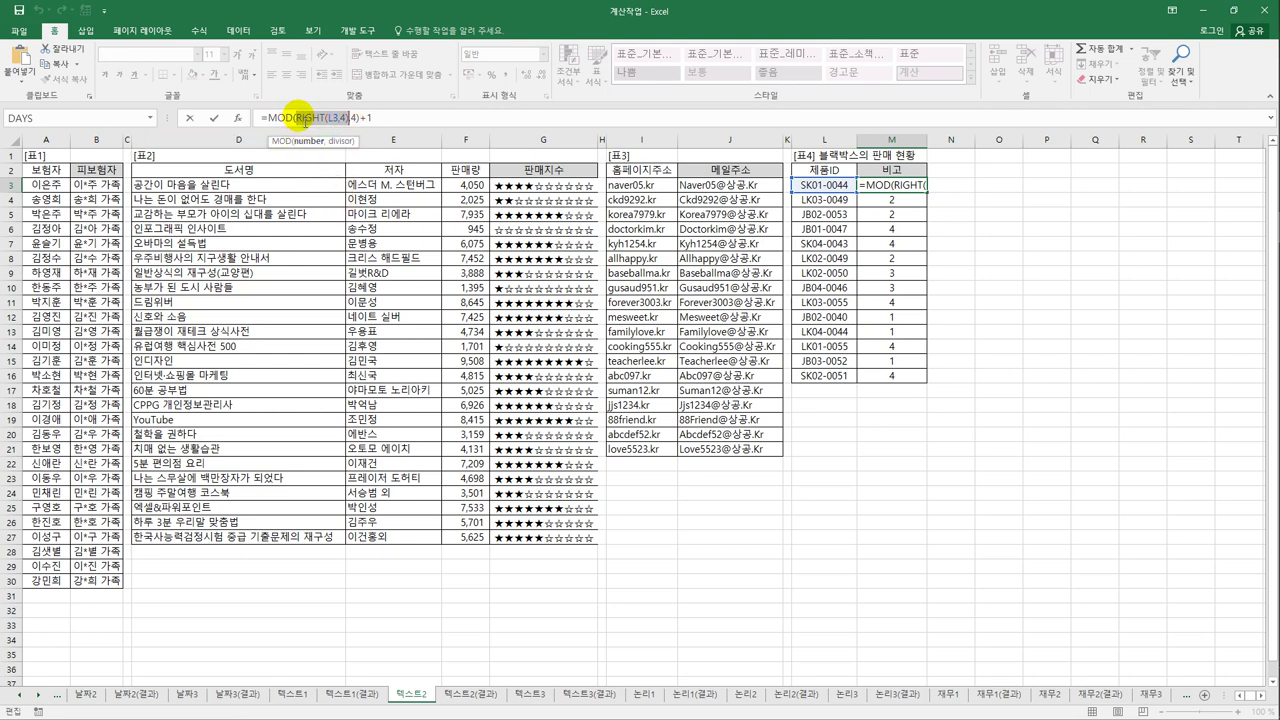
{"action": "left_click", "coordinate": [297, 118]}
{"action": "type", "text": "v"}
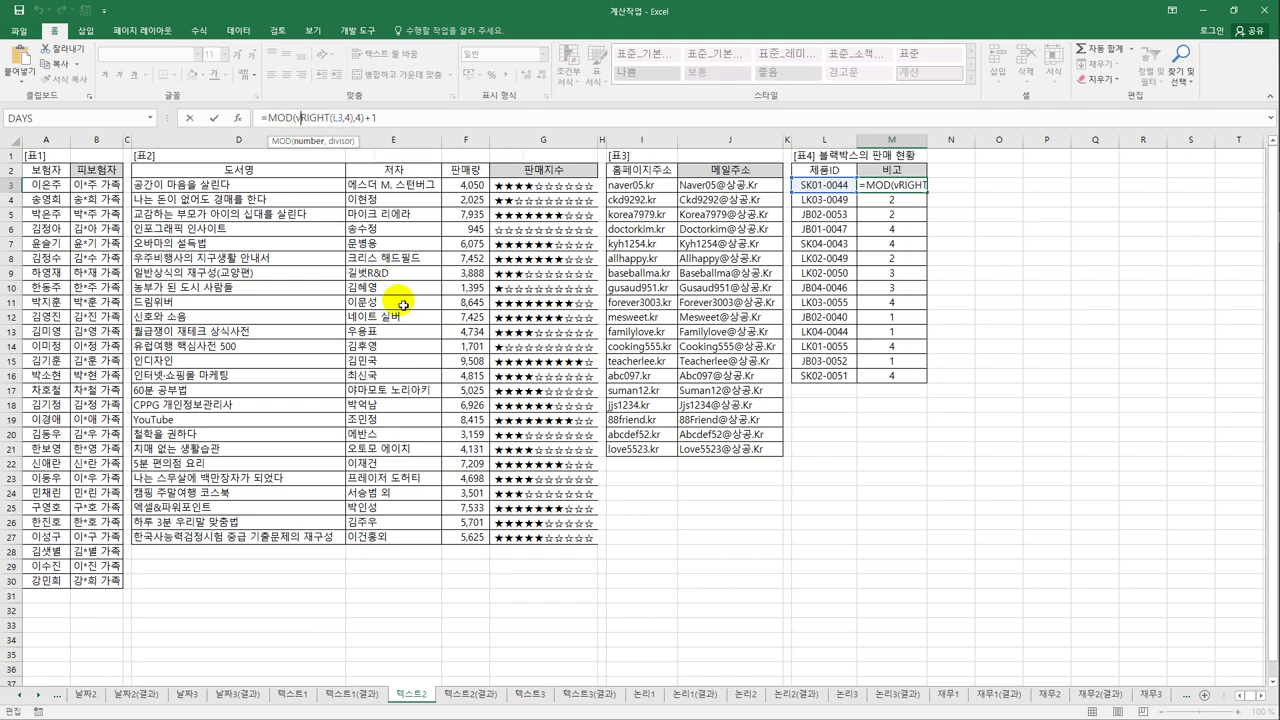
{"action": "key", "text": "Tab"}
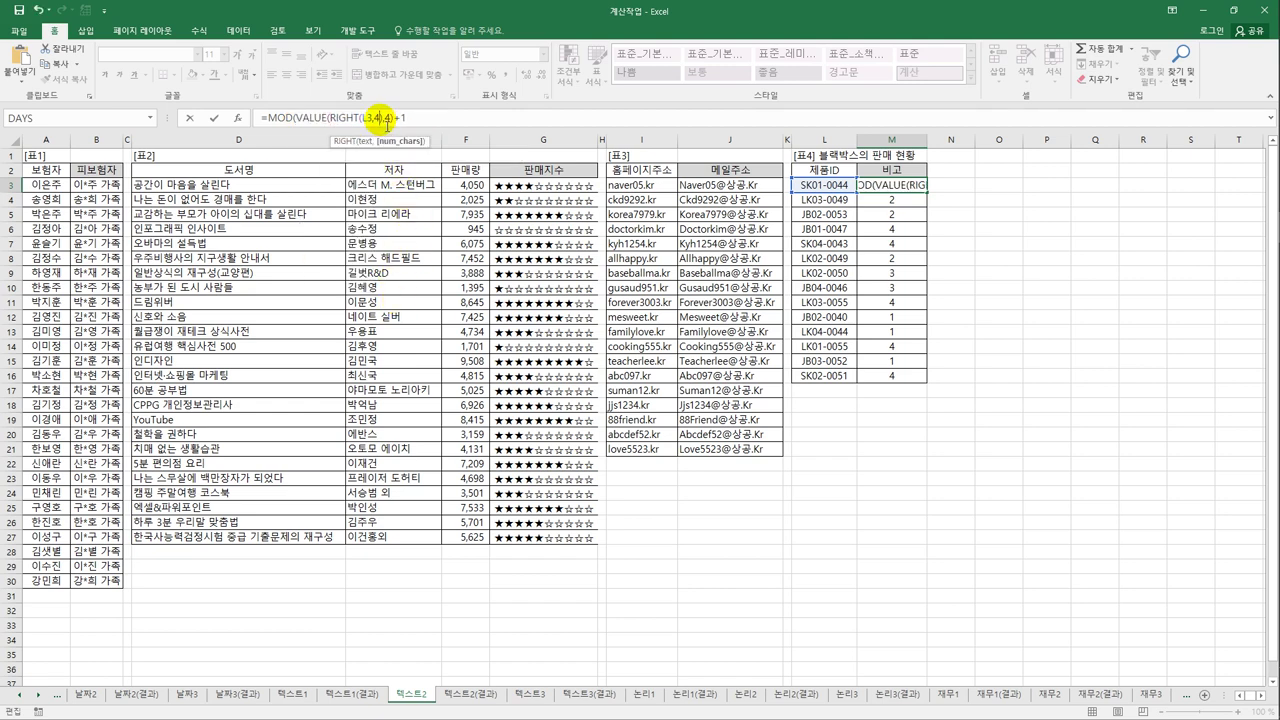
{"action": "left_click", "coordinate": [389, 119]}
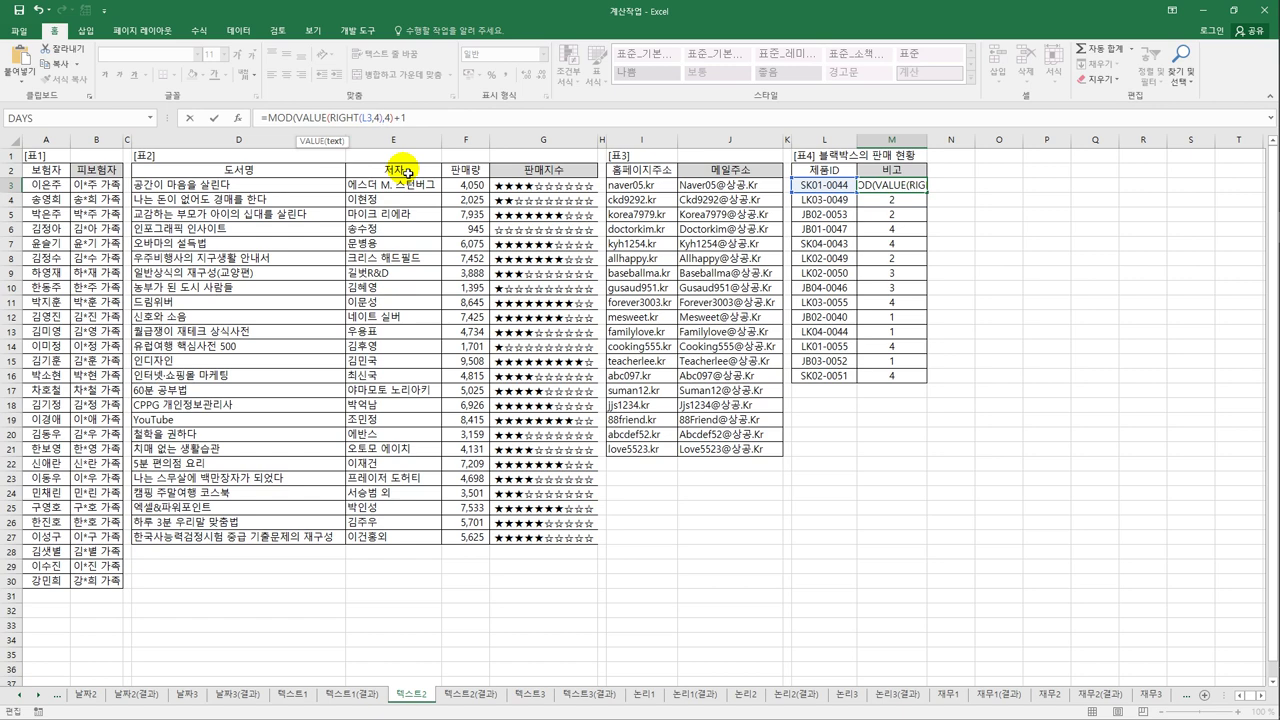
{"action": "type", "text": ")"}
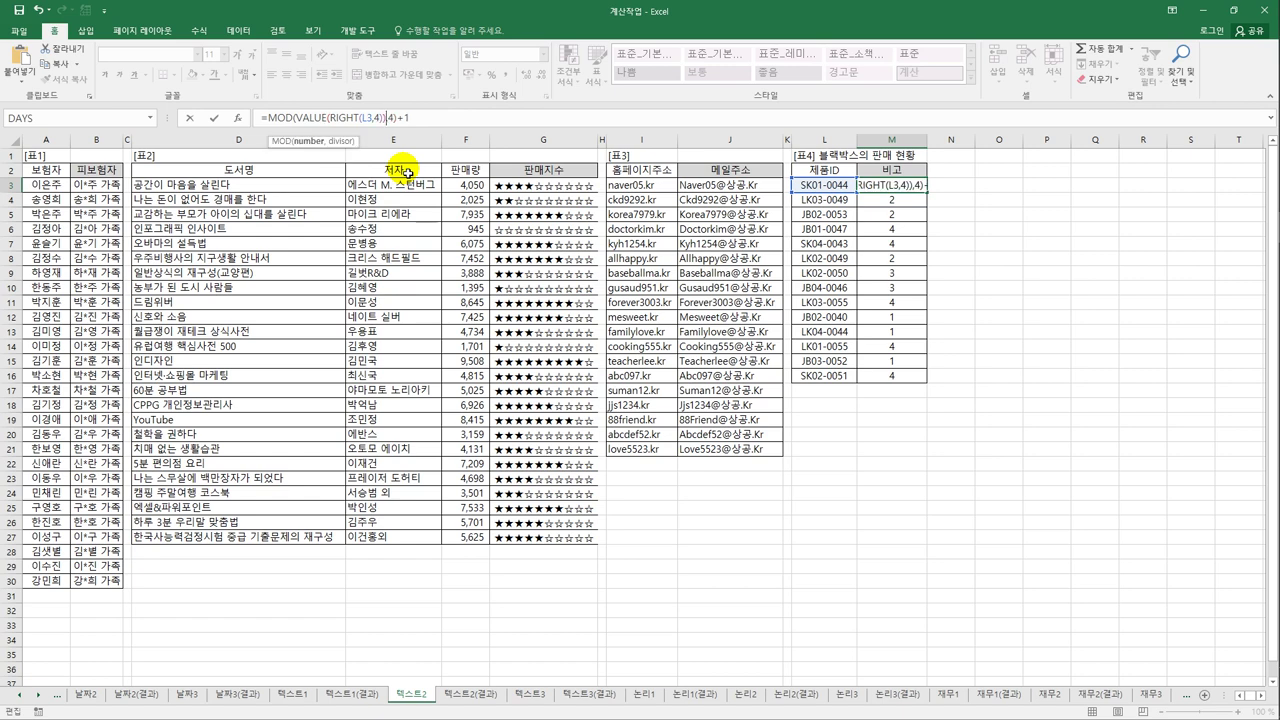
{"action": "key", "text": "Return"}
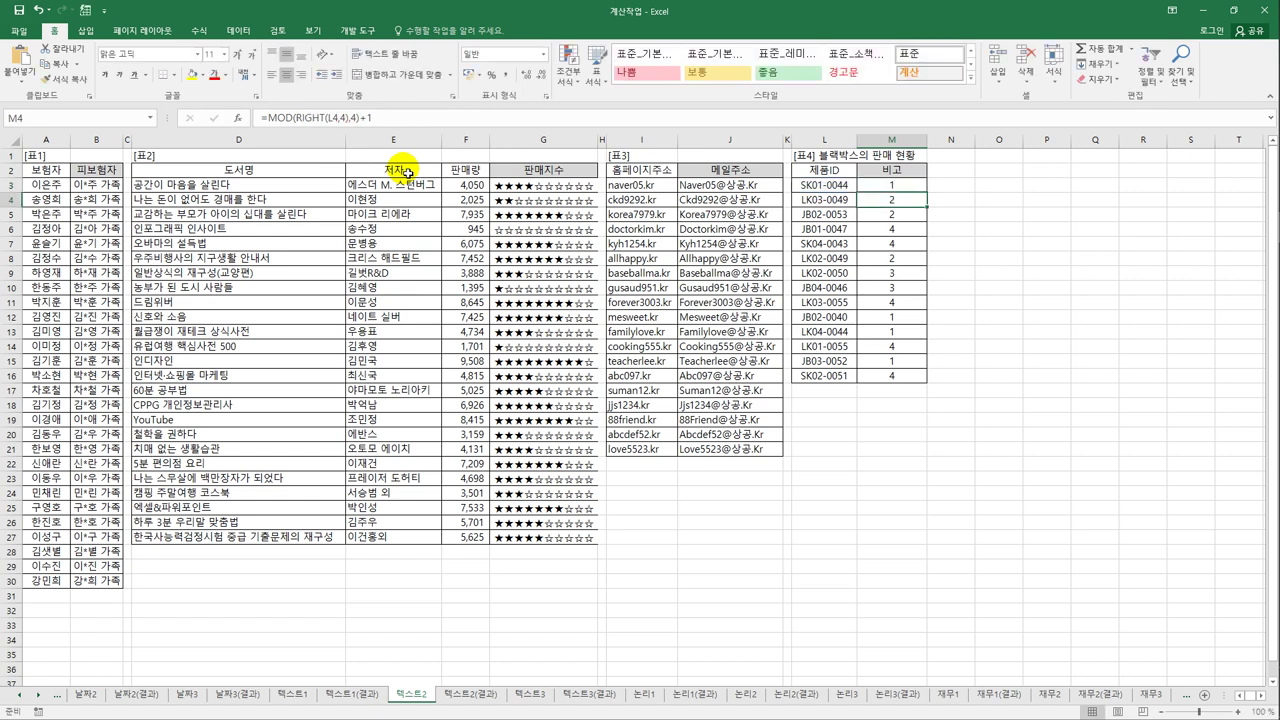
{"action": "key", "text": "Up"}
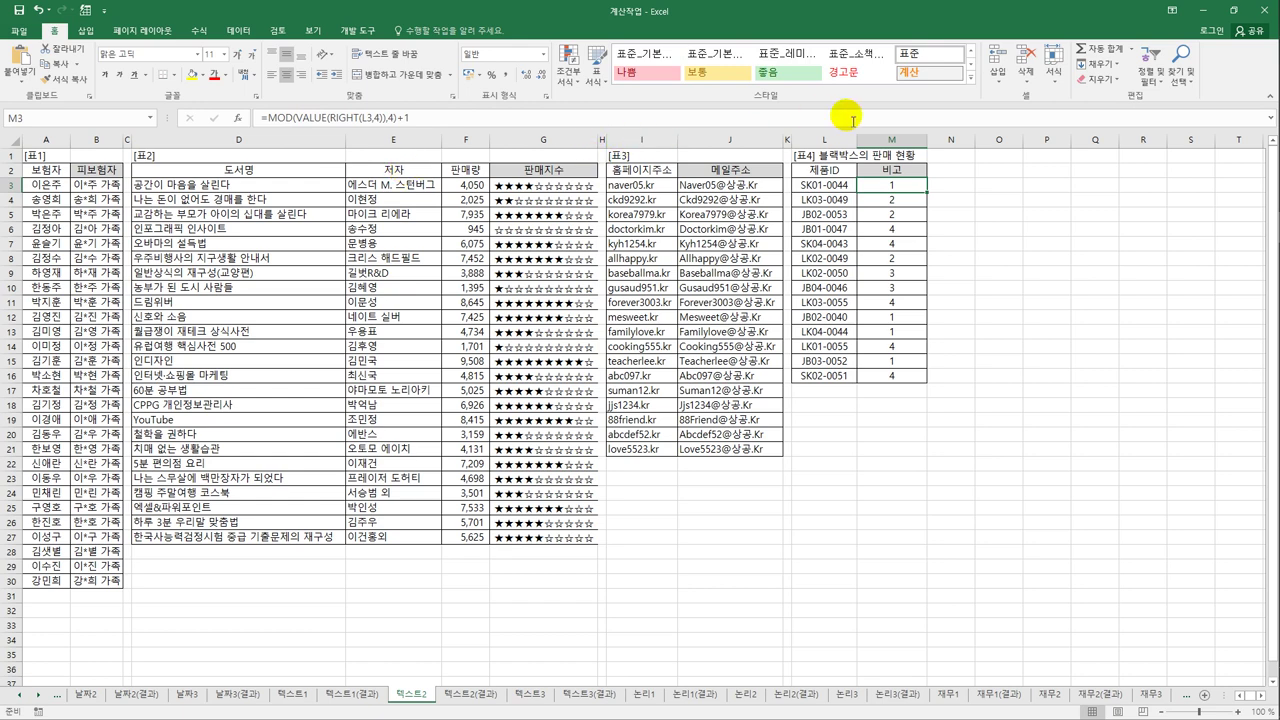
{"action": "left_click_drag", "start_coordinate": [926, 194], "coordinate": [922, 383]}
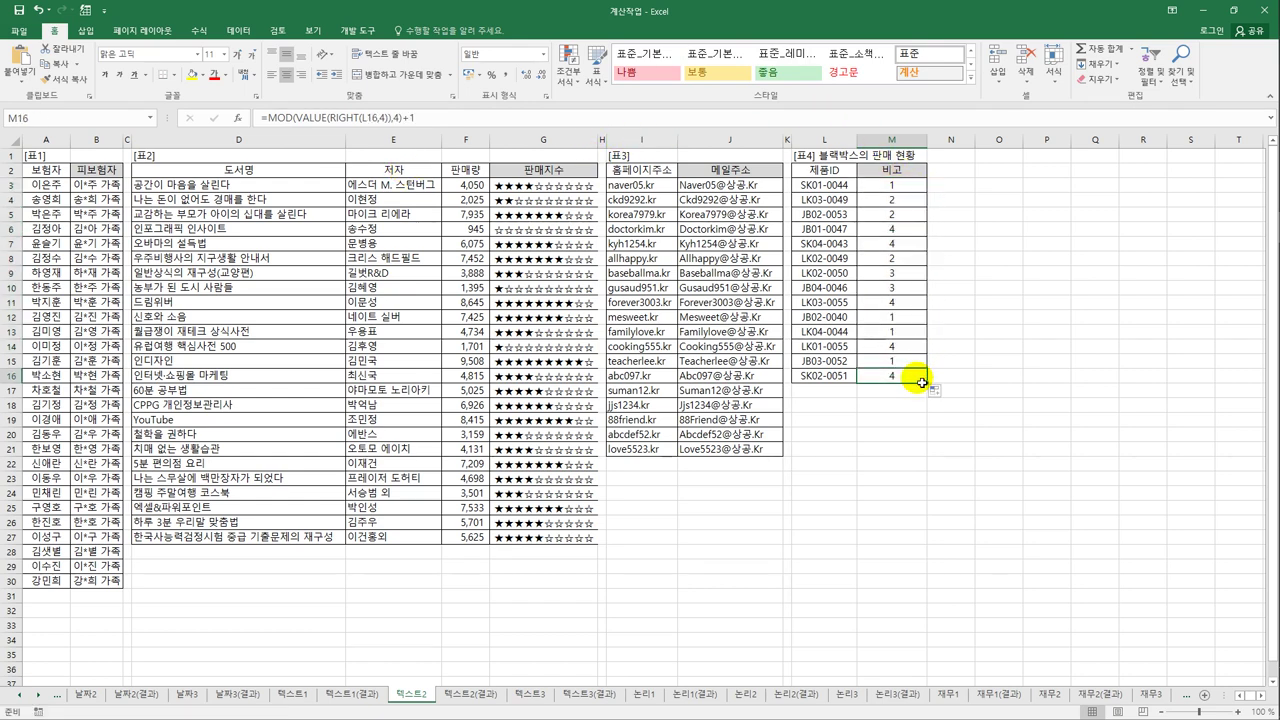
- Insert CHOOSE( in front of the MOD function in M3's formula
{"action": "left_click", "coordinate": [899, 193]}
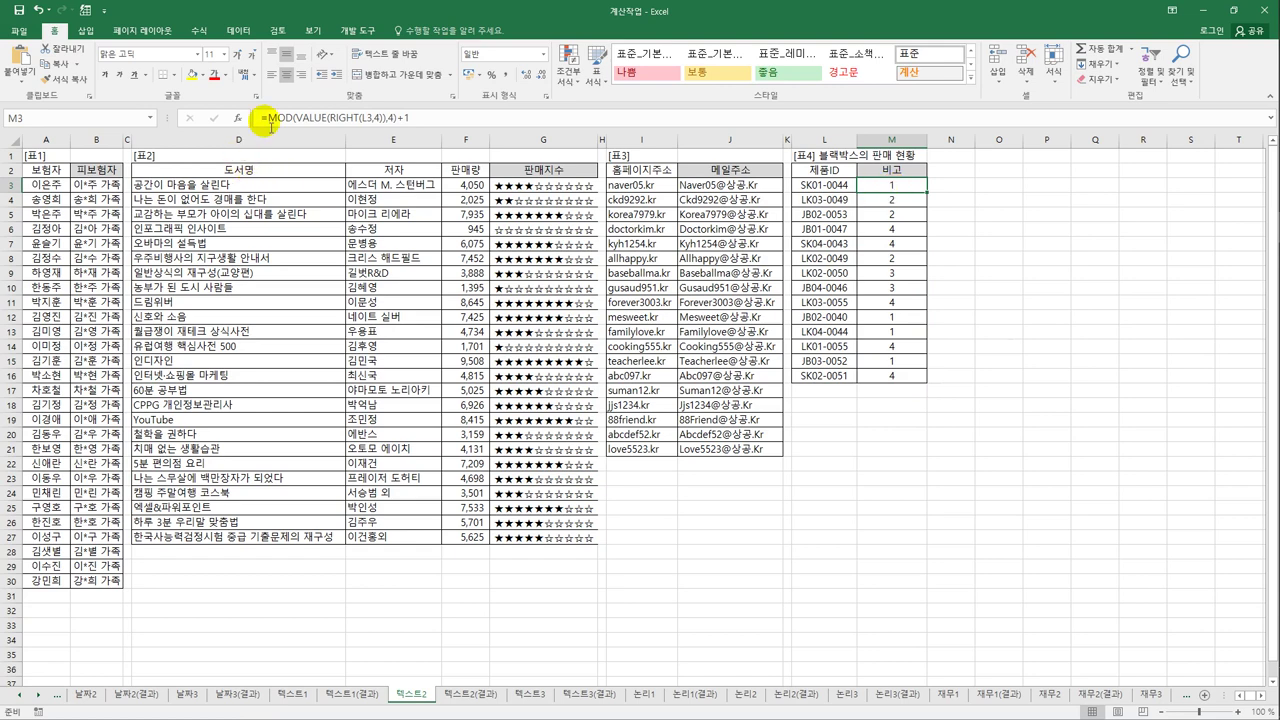
{"action": "left_click", "coordinate": [265, 118]}
{"action": "type", "text": "ch"}
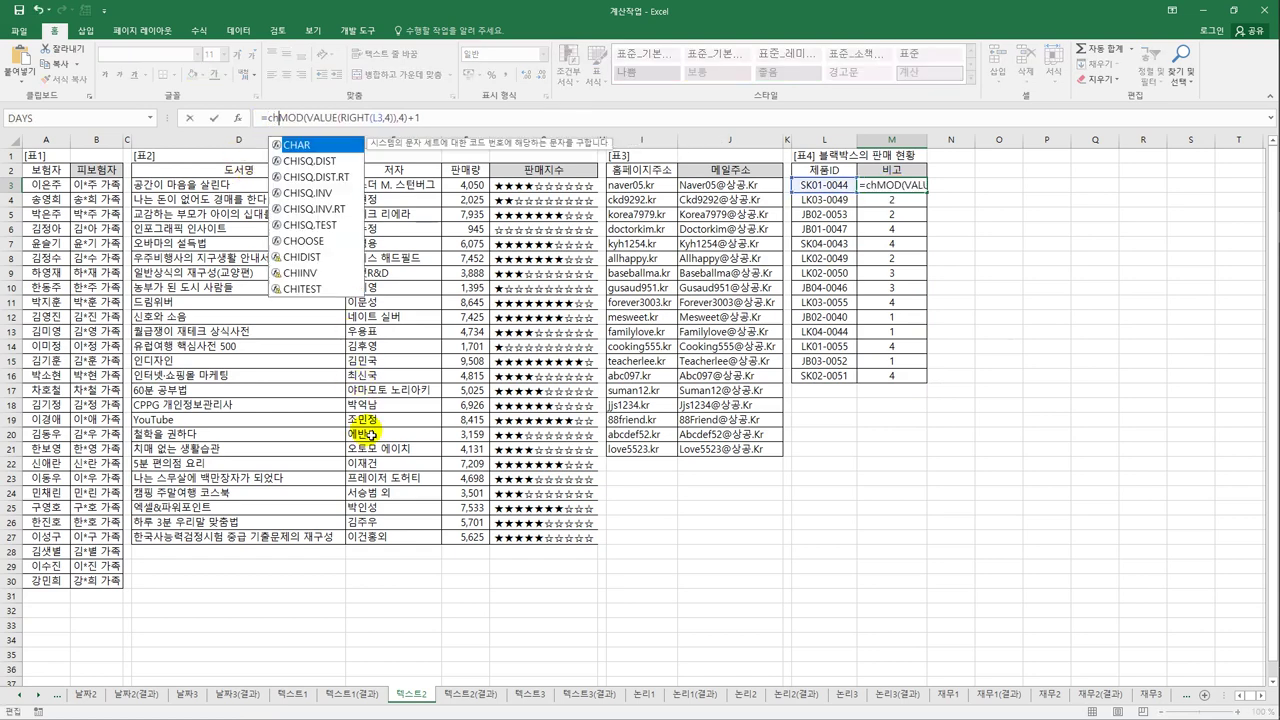
{"action": "type", "text": "oo"}
{"action": "key", "text": "Tab"}
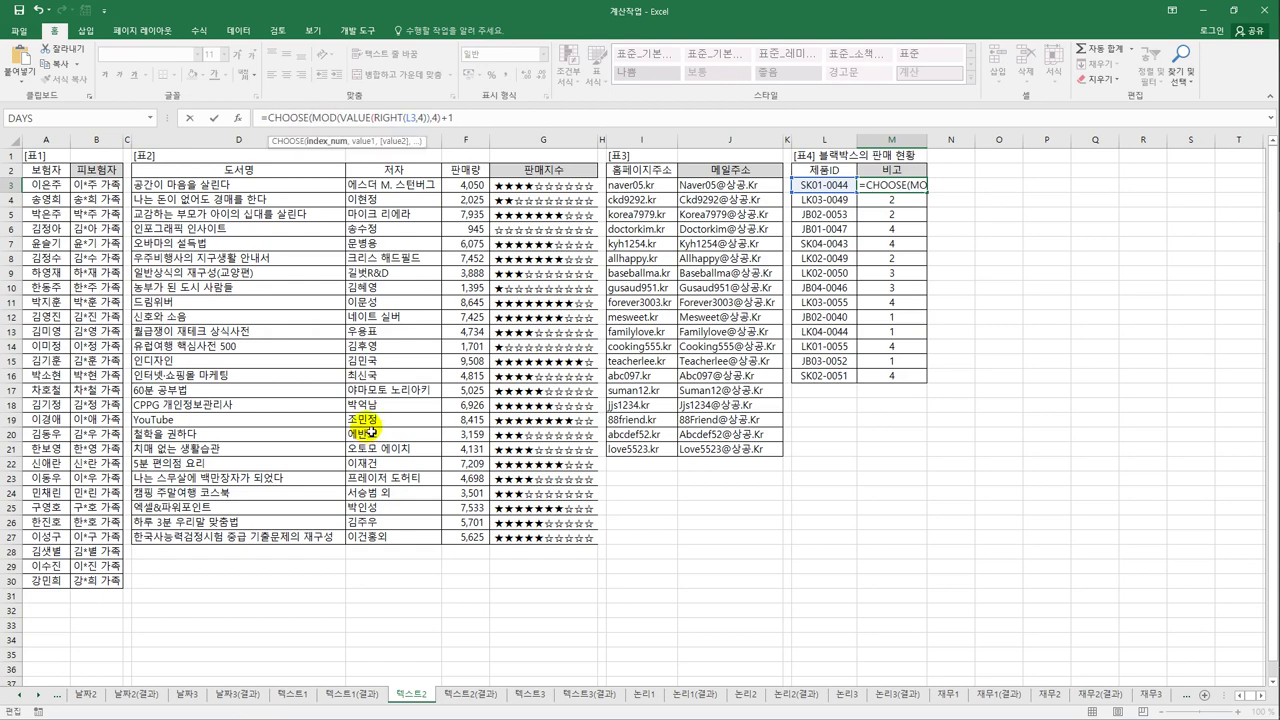
- Complete M3's CHOOSE function with the values "수동녹화","수시/충격감지","충격감지","수시감지" and fill the formula down to M16
{"action": "left_click", "coordinate": [456, 118]}
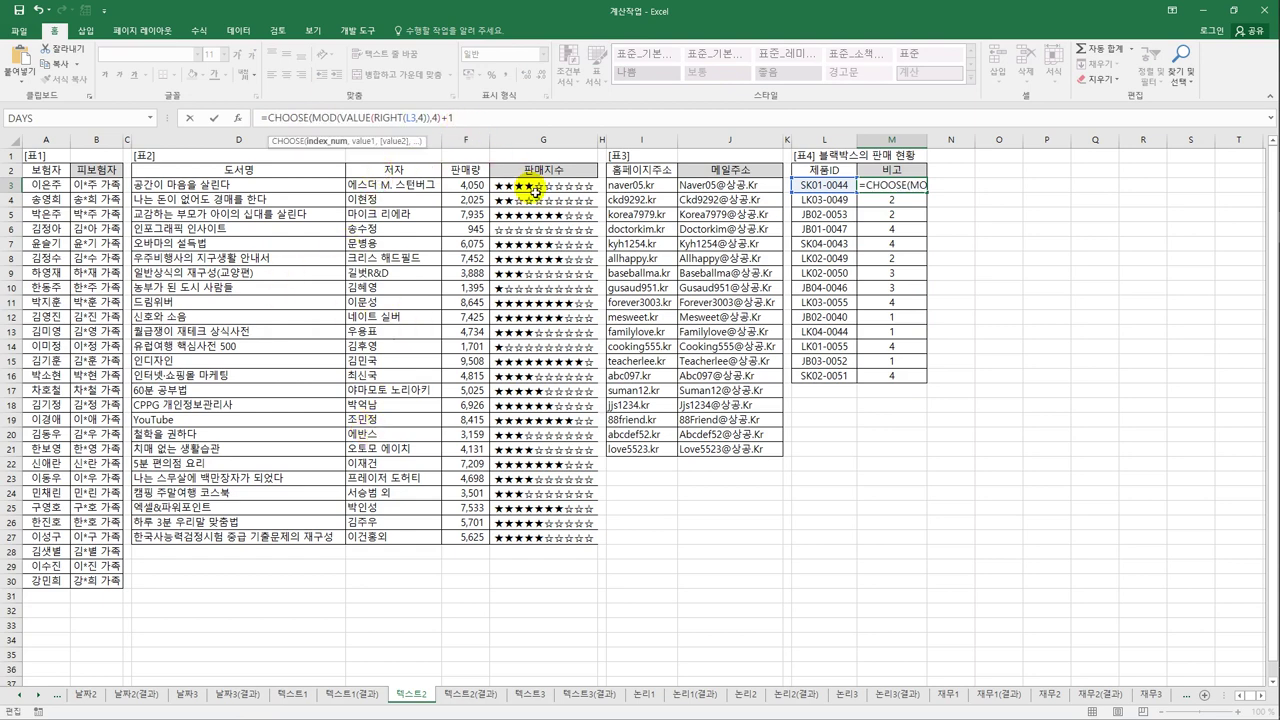
{"action": "type", "text": ","}
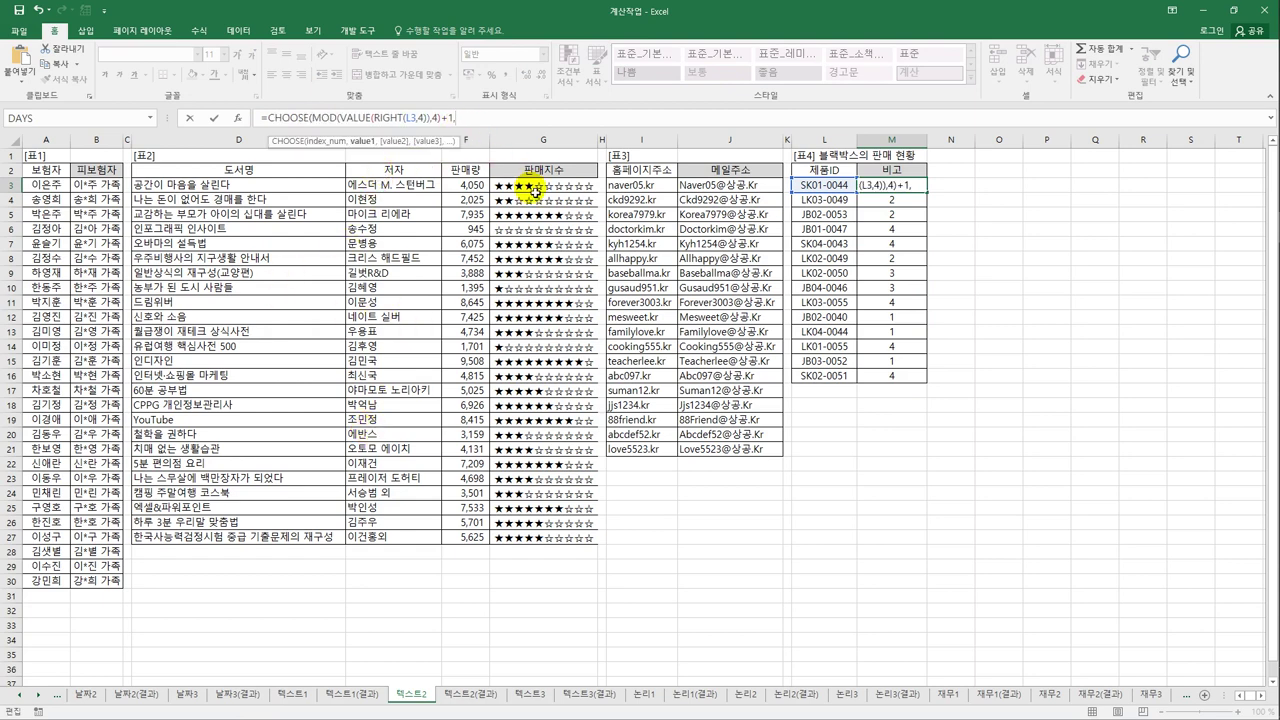
{"action": "type", "text": "\""}
{"action": "type", "text": "수동녹화\","}
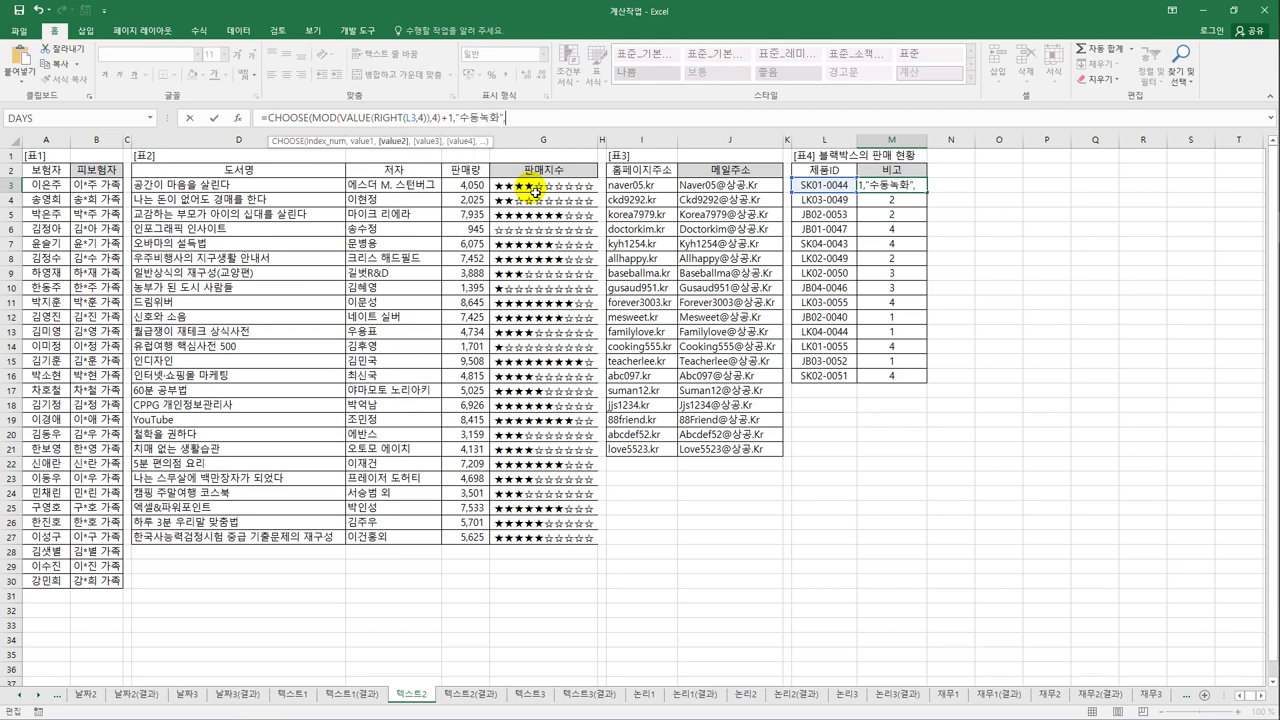
{"action": "type", "text": "\"수시/충격감지\","}
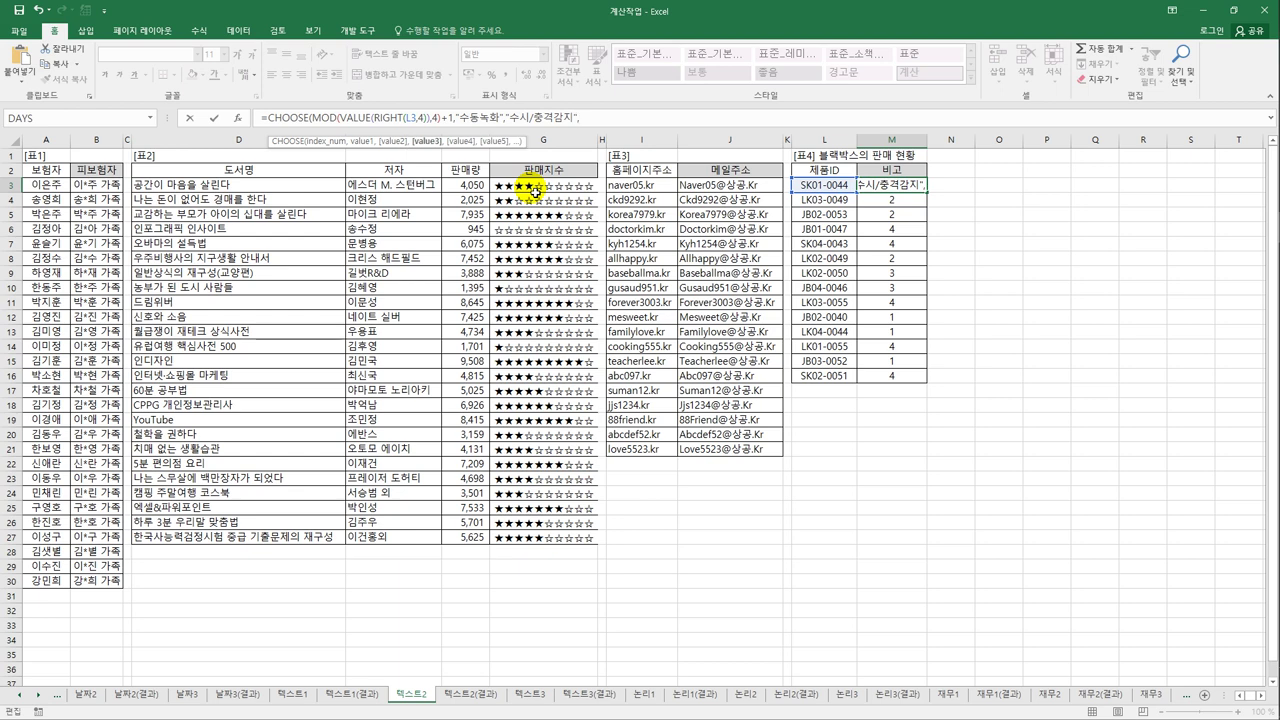
{"action": "type", "text": "\"충격감"}
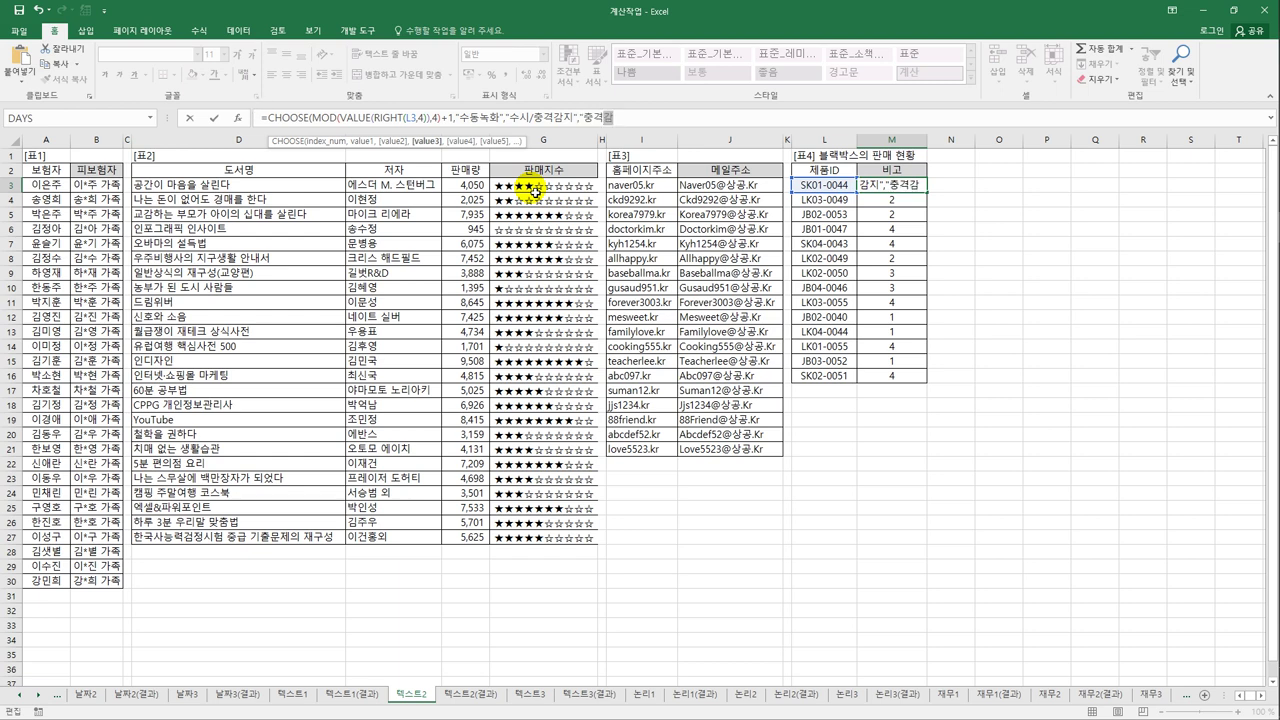
{"action": "type", "text": "지\",\"수시감지\")"}
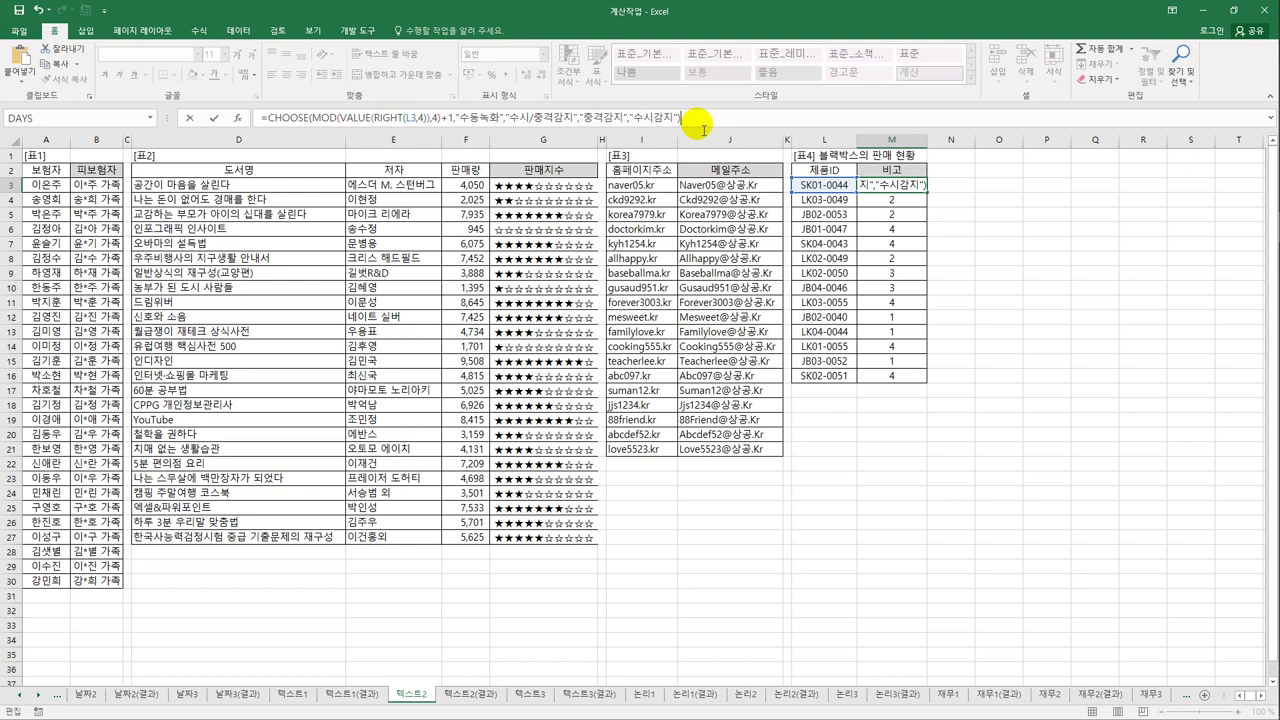
{"action": "key", "text": "Return"}
{"action": "left_click", "coordinate": [891, 185]}
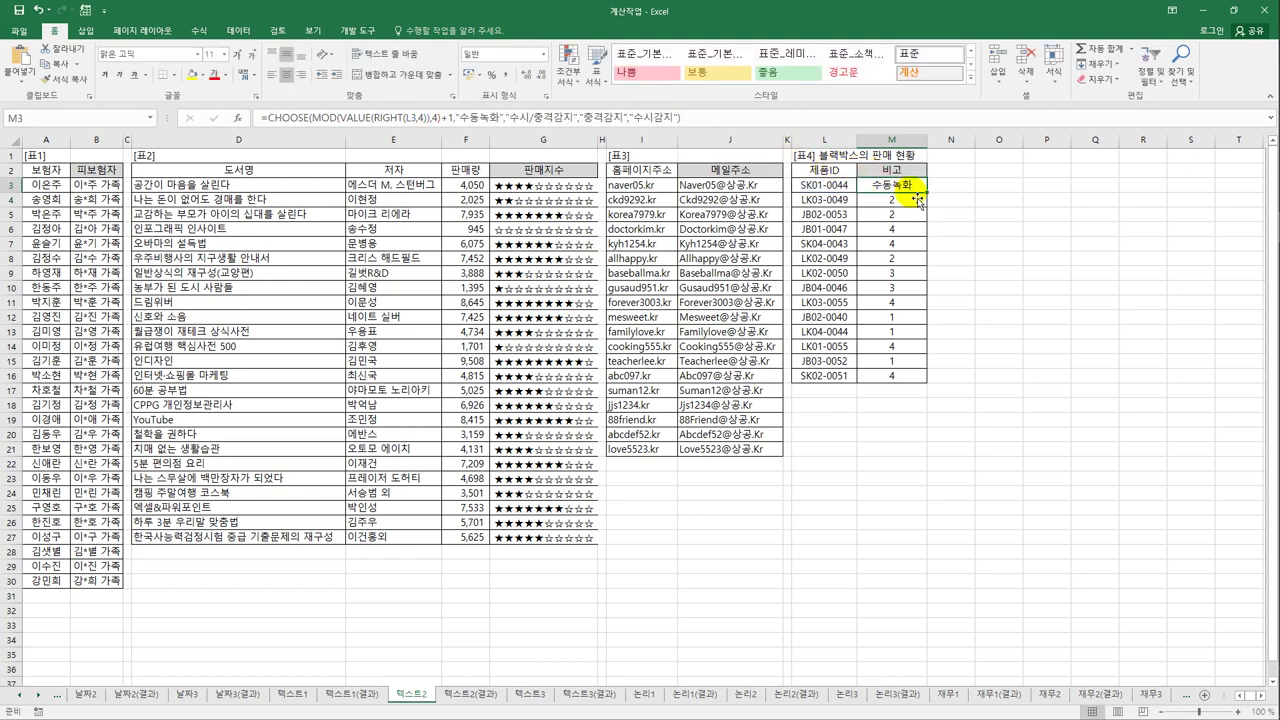
{"action": "left_click_drag", "start_coordinate": [930, 196], "coordinate": [925, 385]}
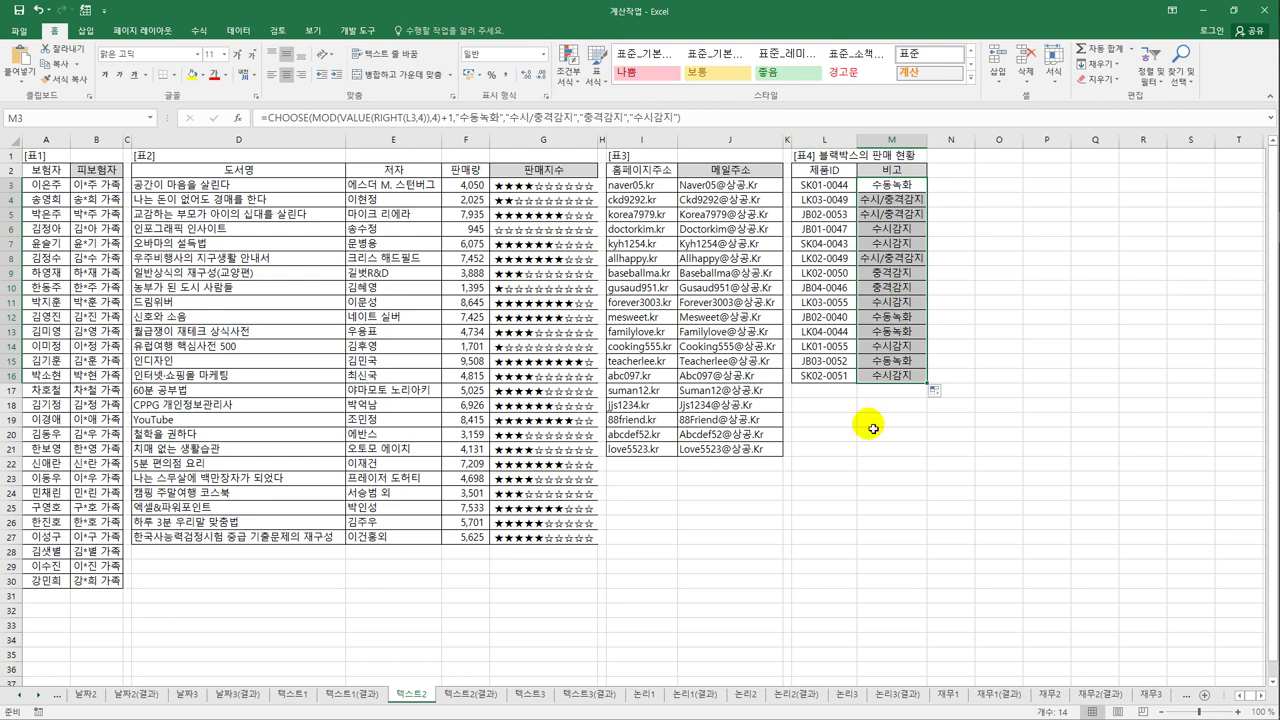
- Compare the completed 텍스트2 sheet with the answers on the 텍스트2(결과) sheet
{"action": "left_click", "coordinate": [468, 696]}
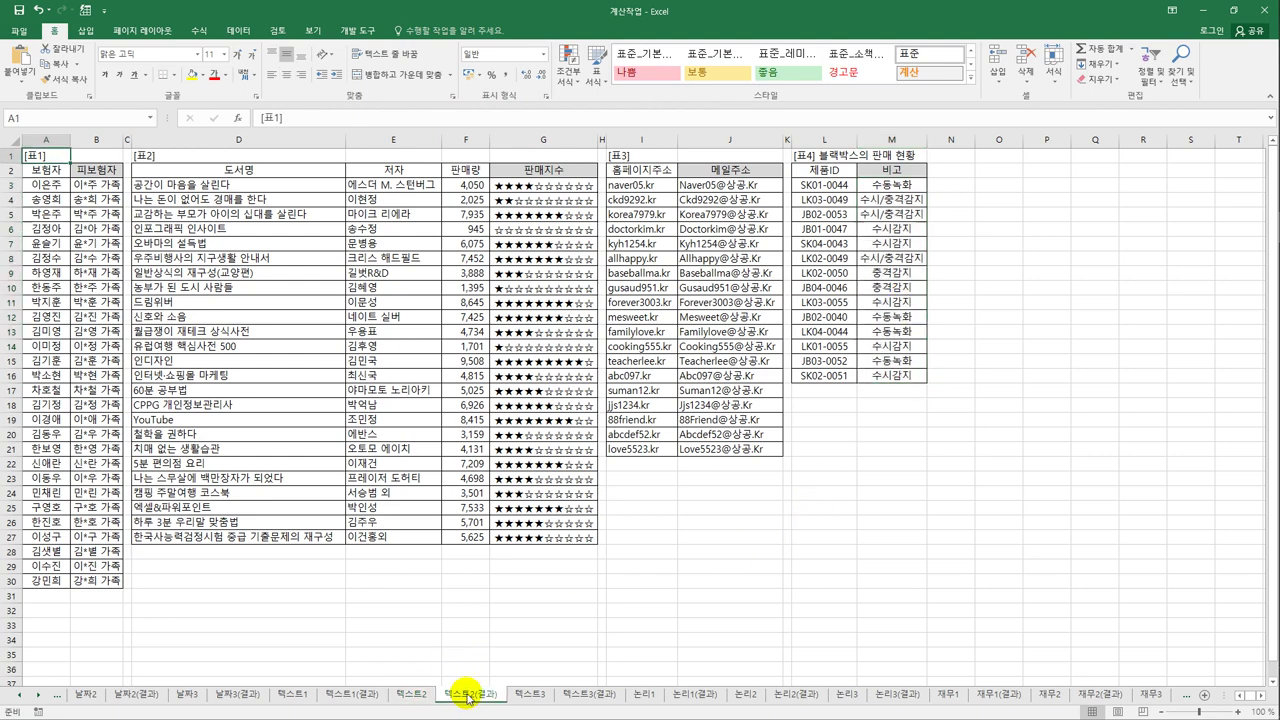
{"action": "left_click", "coordinate": [412, 695]}
{"action": "left_click", "coordinate": [450, 696]}
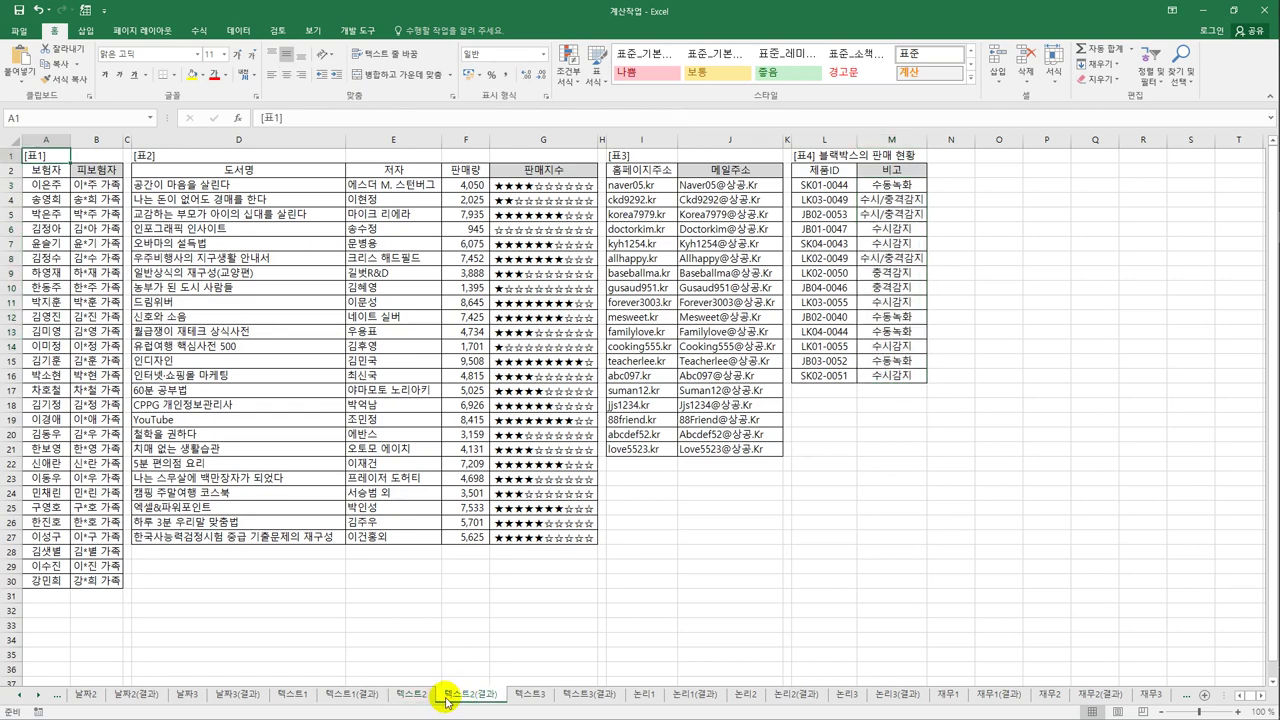
- Switch to the 텍스트3 sheet and select E3, the first 판매금액 cell of 표1
{"action": "left_click", "coordinate": [516, 696]}
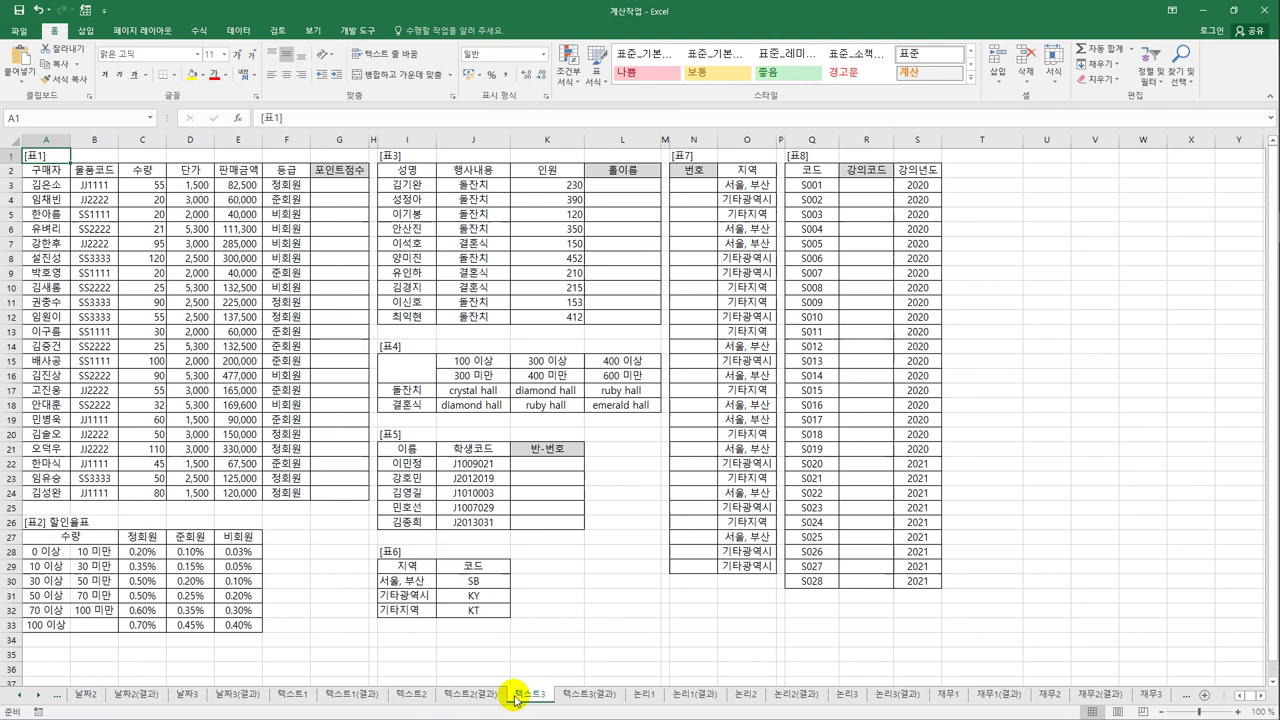
{"action": "left_click", "coordinate": [236, 185]}
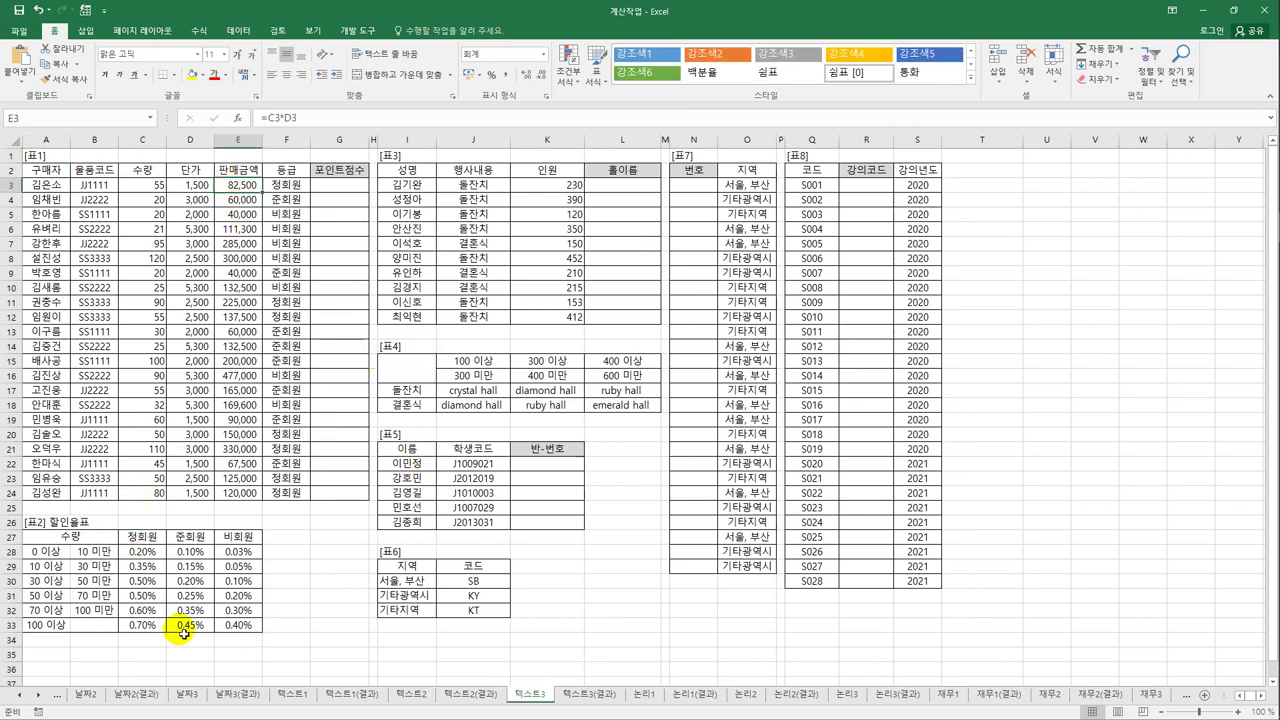
- Examine 표2's discount rates by membership grade and the lower quantity limit stored in A28
{"action": "left_click_drag", "start_coordinate": [57, 537], "coordinate": [236, 629]}
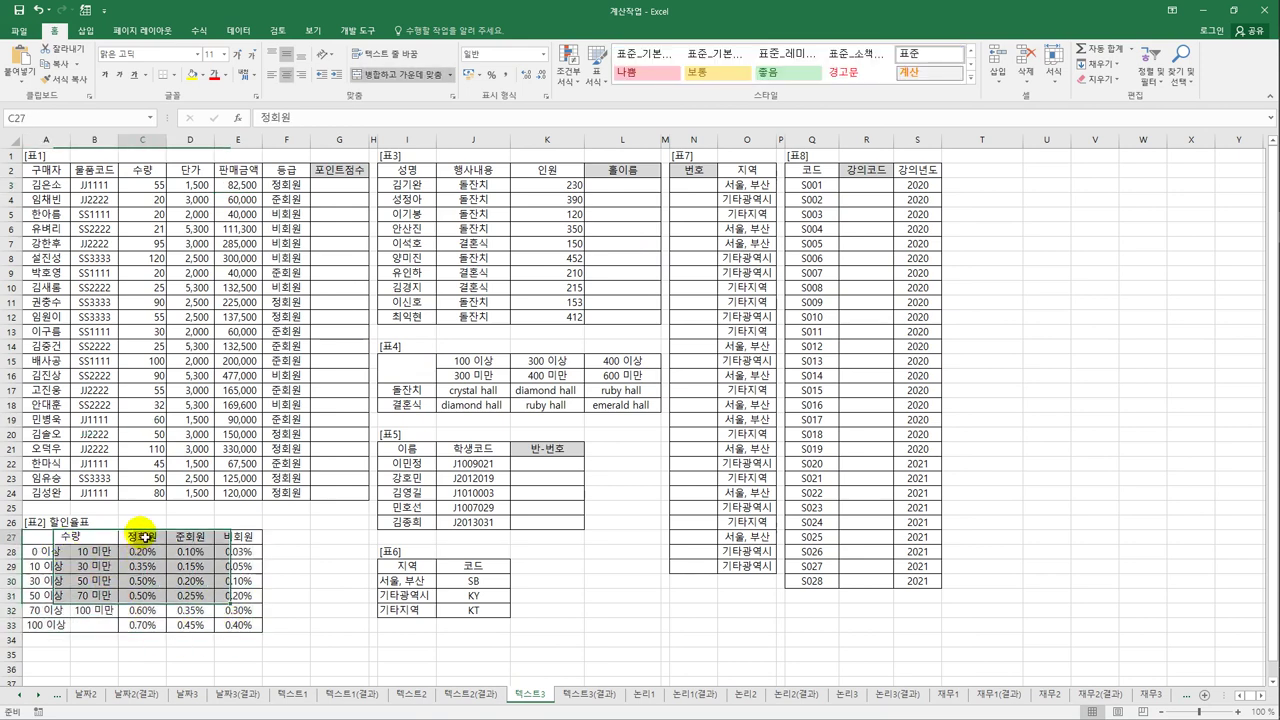
{"action": "left_click_drag", "start_coordinate": [141, 537], "coordinate": [141, 625]}
{"action": "left_click_drag", "start_coordinate": [190, 537], "coordinate": [190, 625]}
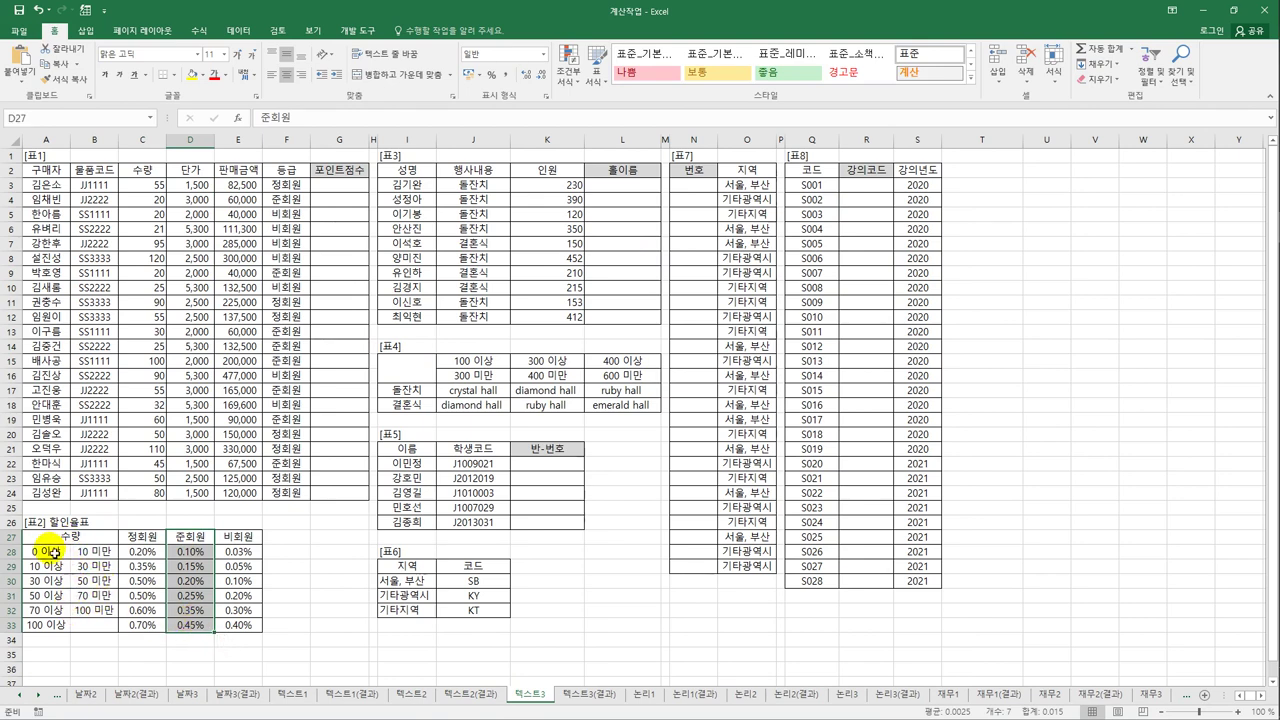
{"action": "left_click", "coordinate": [45, 551]}
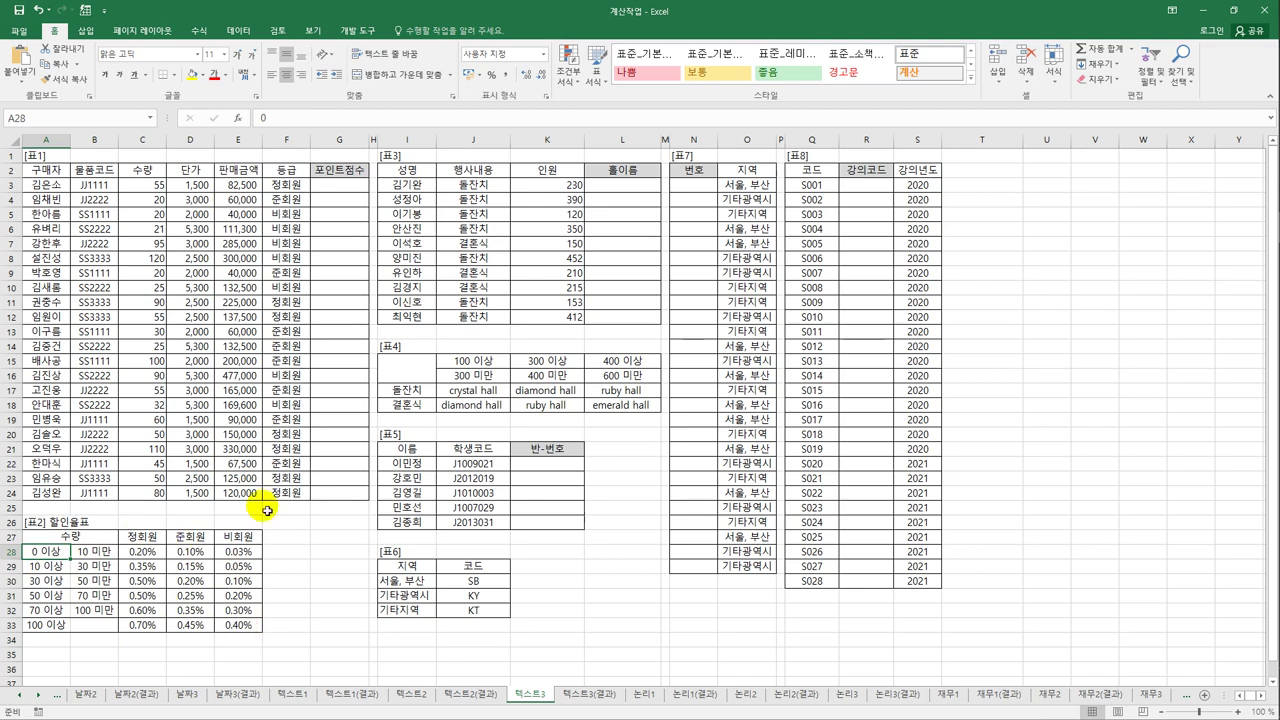
- Start a VLOOKUP formula in G3 of 포인트점수 with C3 as the lookup value and $A$28:$E$33 as the table
{"action": "left_click", "coordinate": [339, 189]}
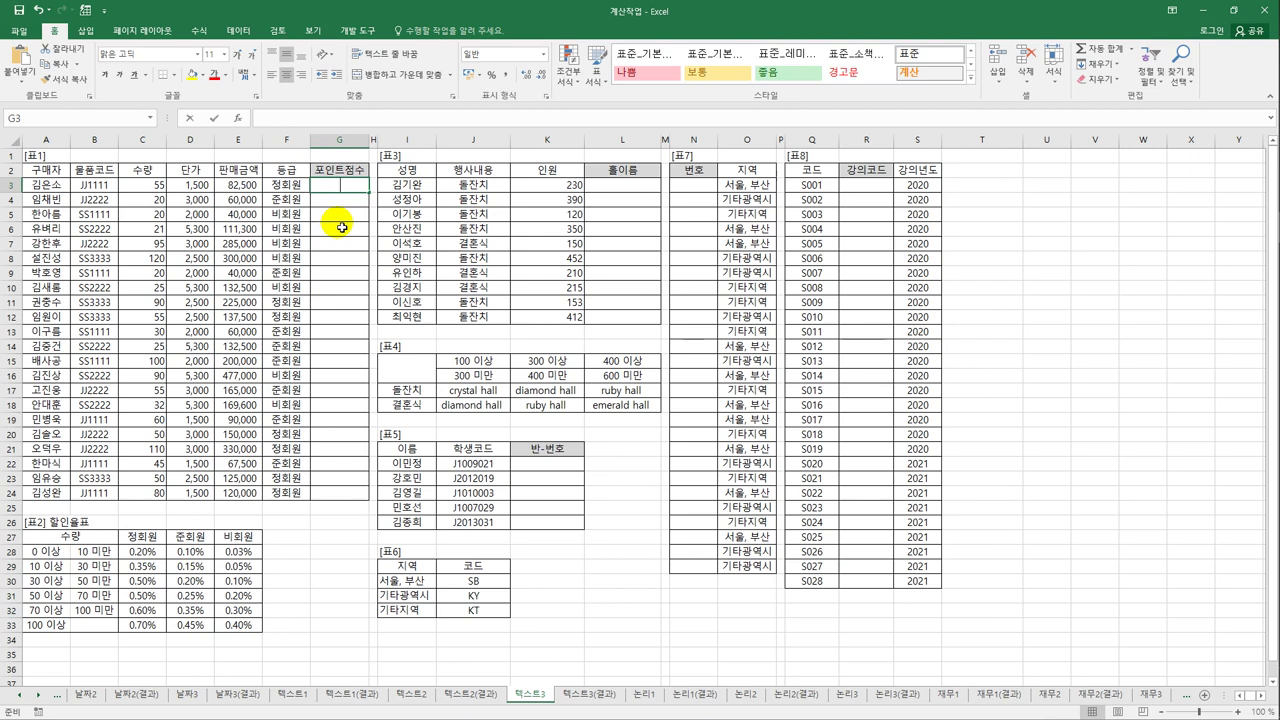
{"action": "type", "text": "=피"}
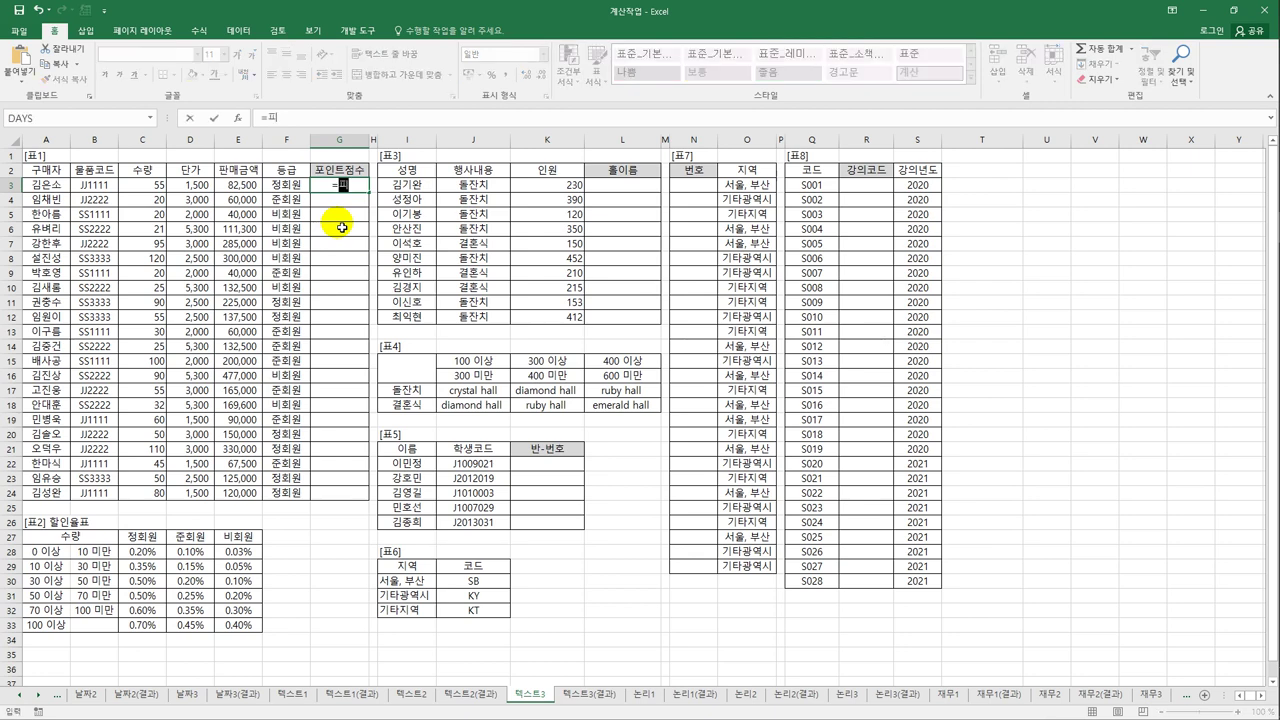
{"action": "type", "text": "vl"}
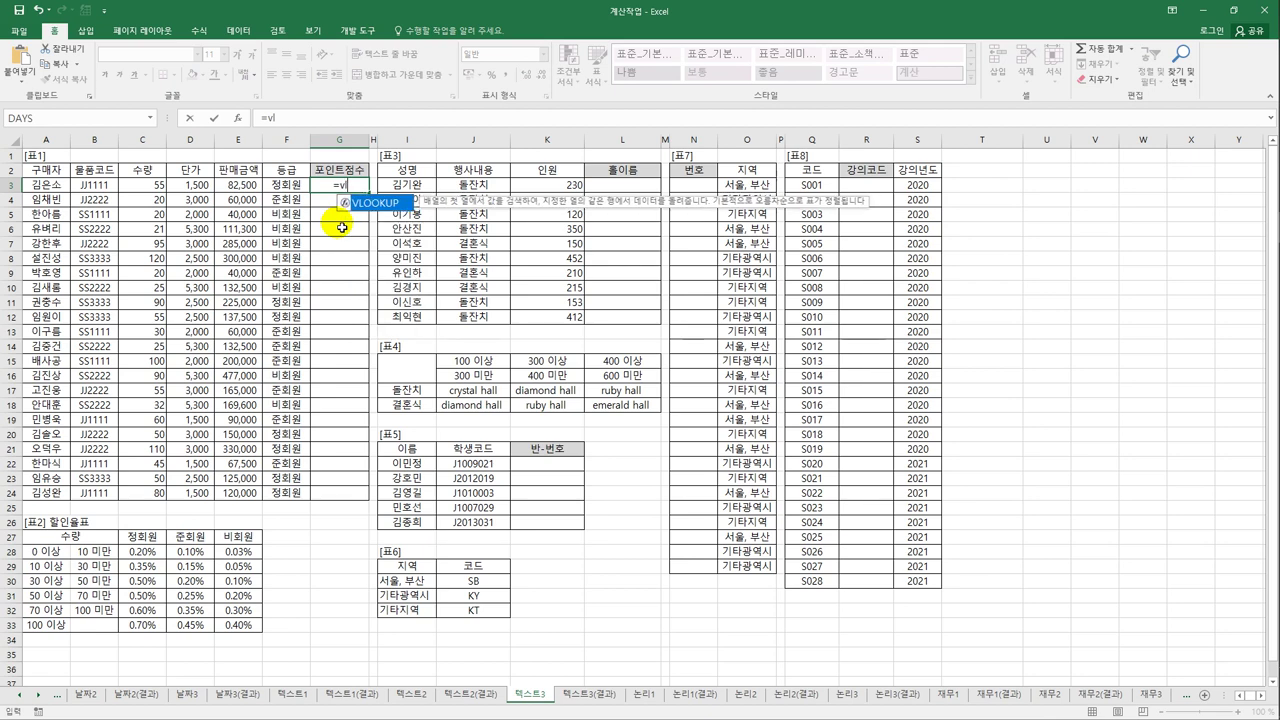
{"action": "type", "text": "o"}
{"action": "key", "text": "Tab"}
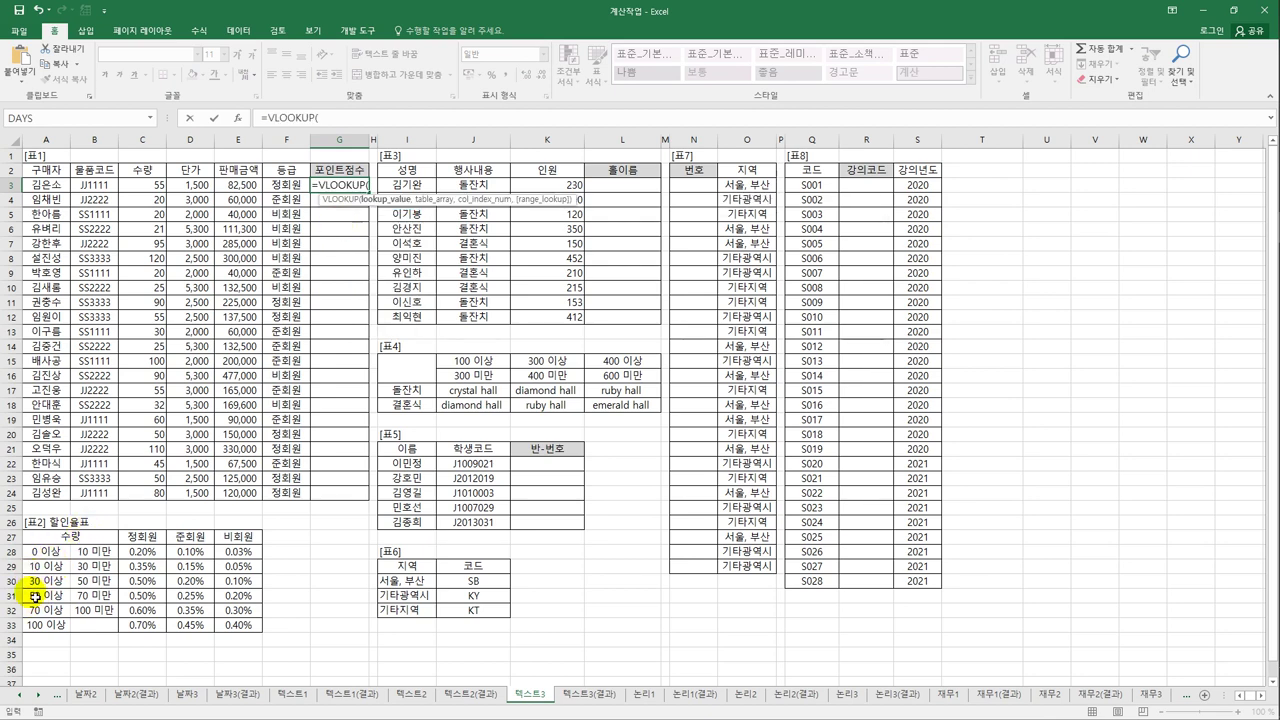
{"action": "left_click", "coordinate": [159, 187]}
{"action": "type", "text": ","}
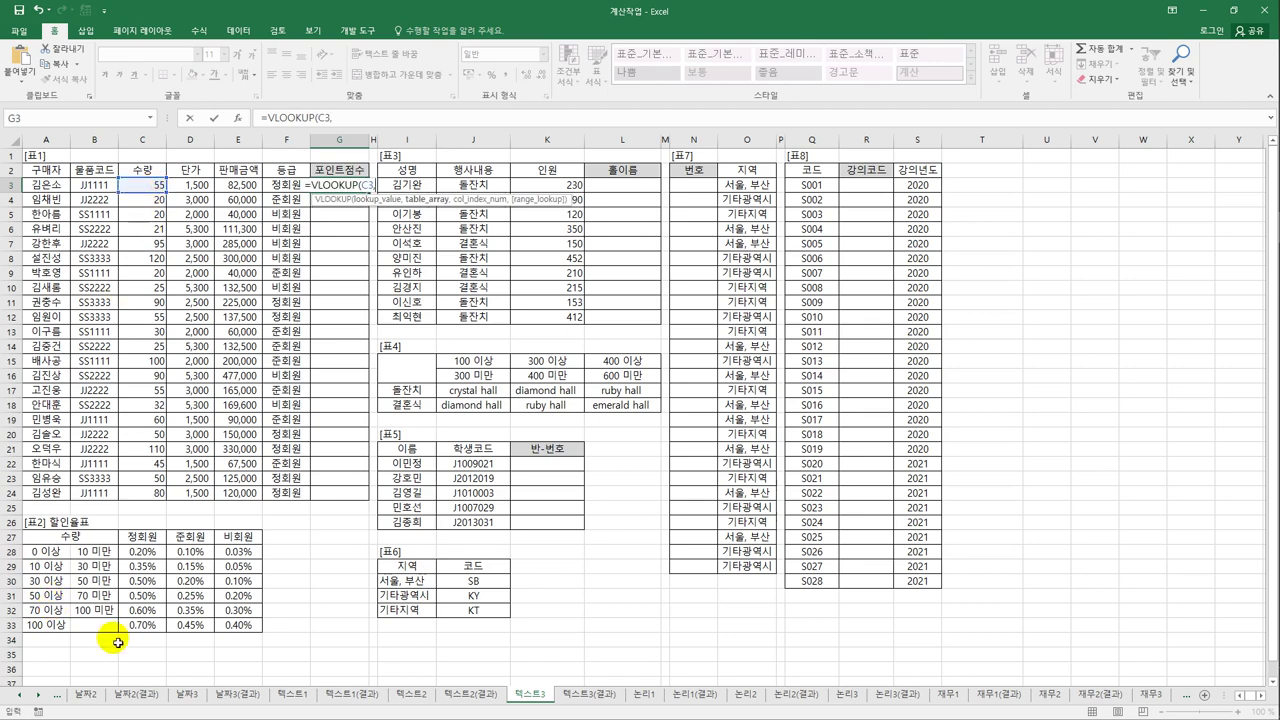
{"action": "left_click_drag", "start_coordinate": [45, 552], "coordinate": [238, 627]}
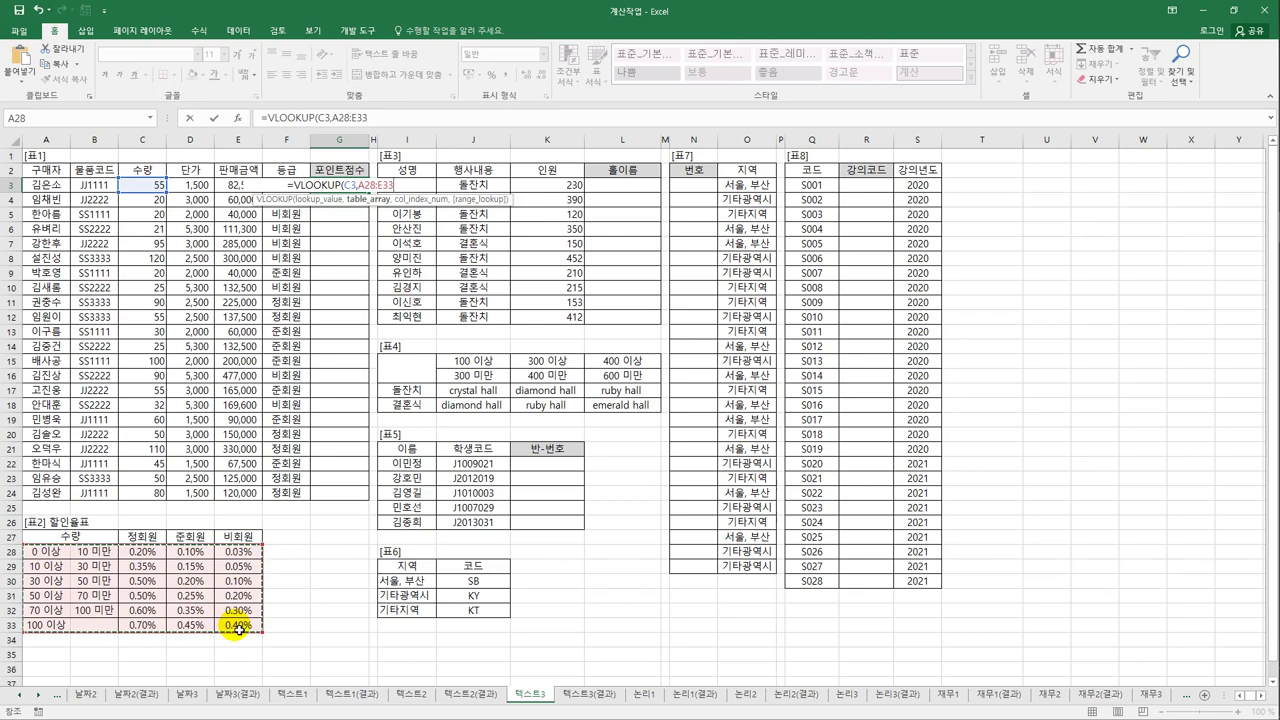
{"action": "key", "text": "F4"}
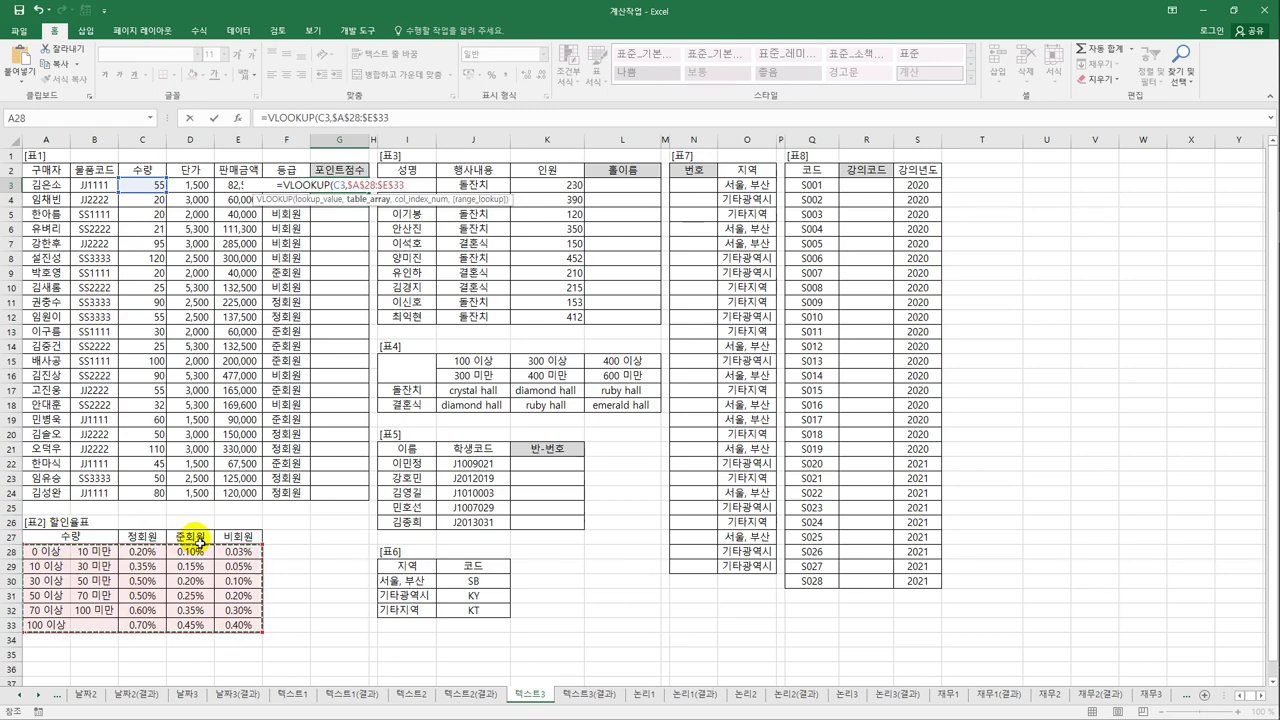
{"action": "type", "text": ","}
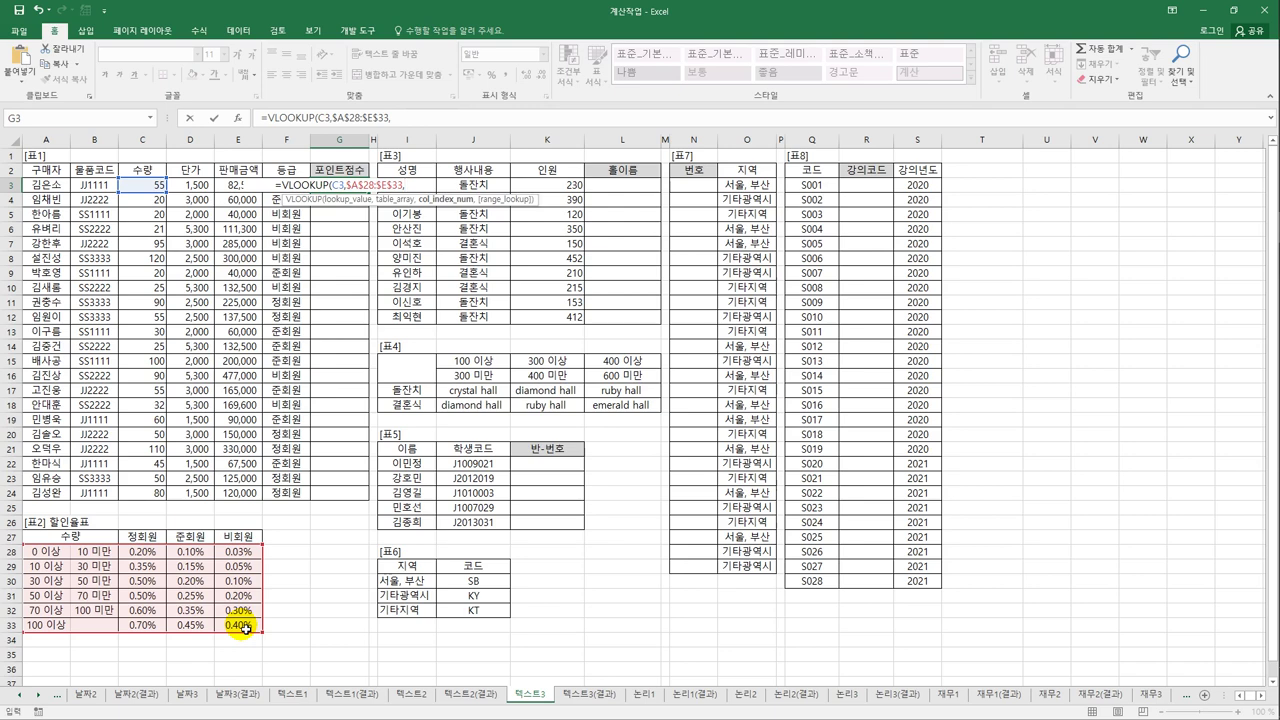
- Nest MATCH(F3,$C$27:$E$27,0) as the column index of G3's VLOOKUP
{"action": "type", "text": "mat"}
{"action": "key", "text": "Tab"}
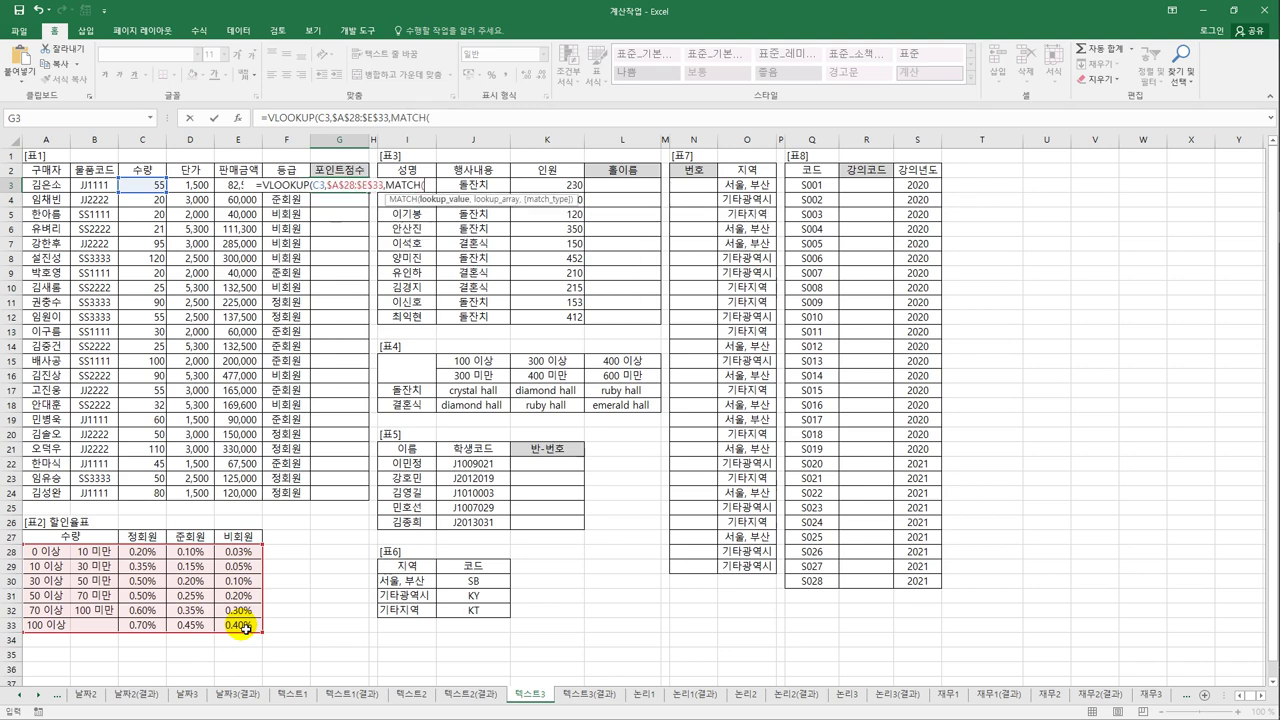
{"action": "key", "text": "Left"}
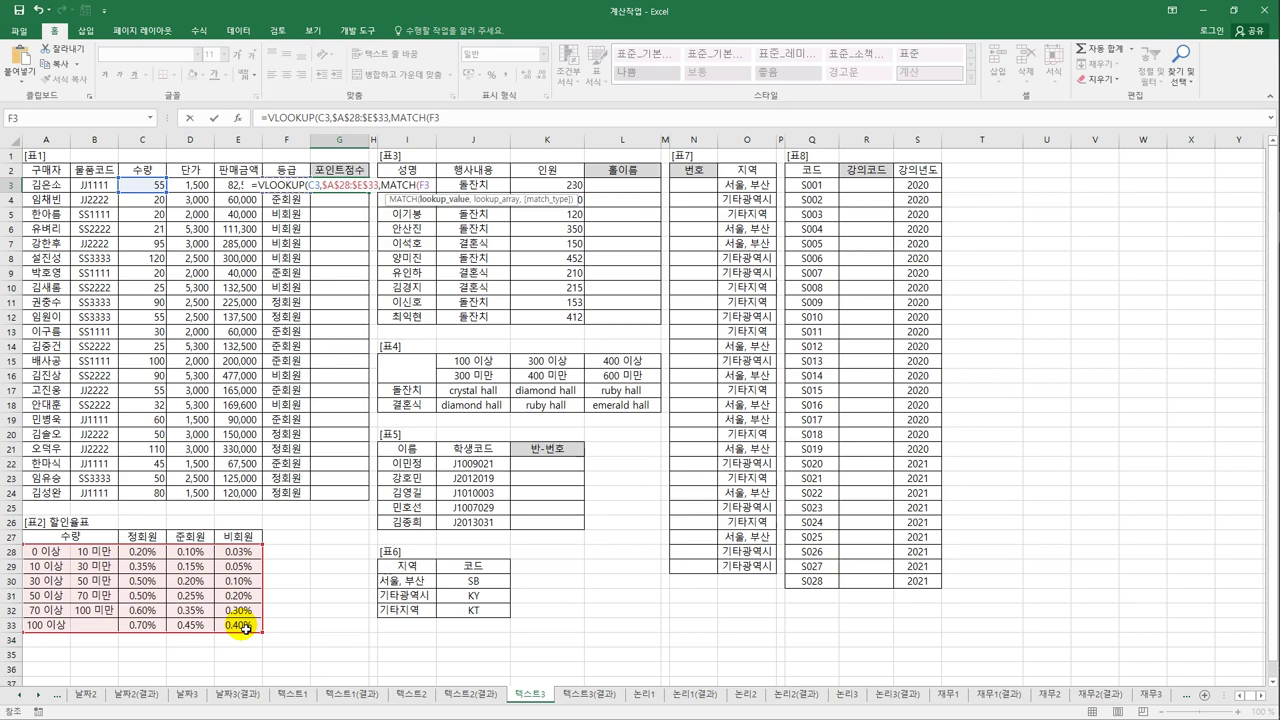
{"action": "type", "text": ","}
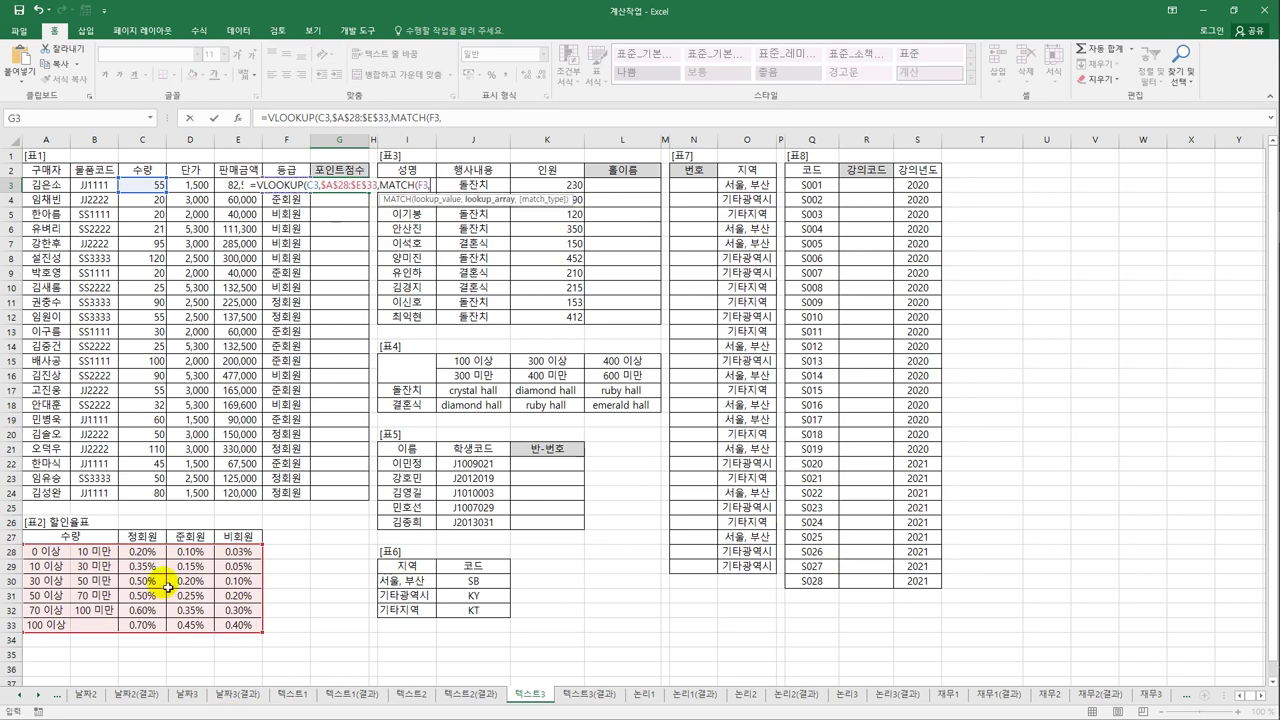
{"action": "left_click", "coordinate": [152, 540]}
{"action": "left_click_drag", "start_coordinate": [154, 540], "coordinate": [232, 538]}
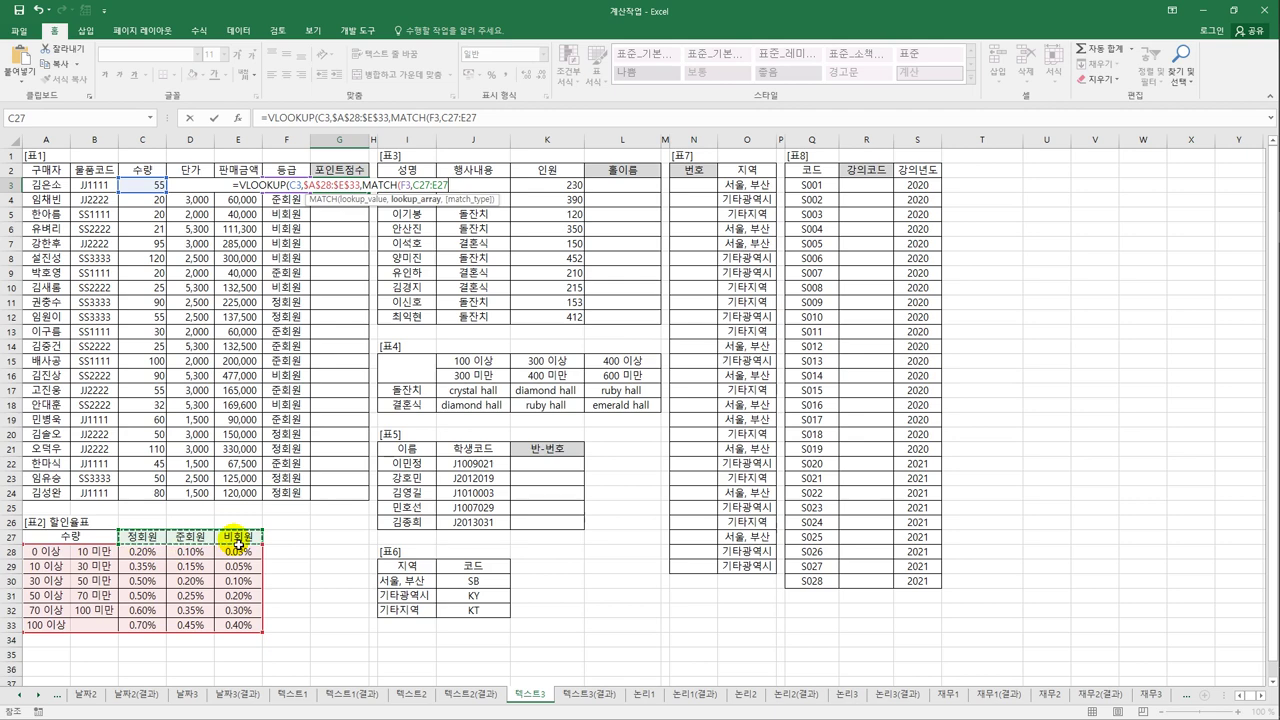
{"action": "key", "text": "F4"}
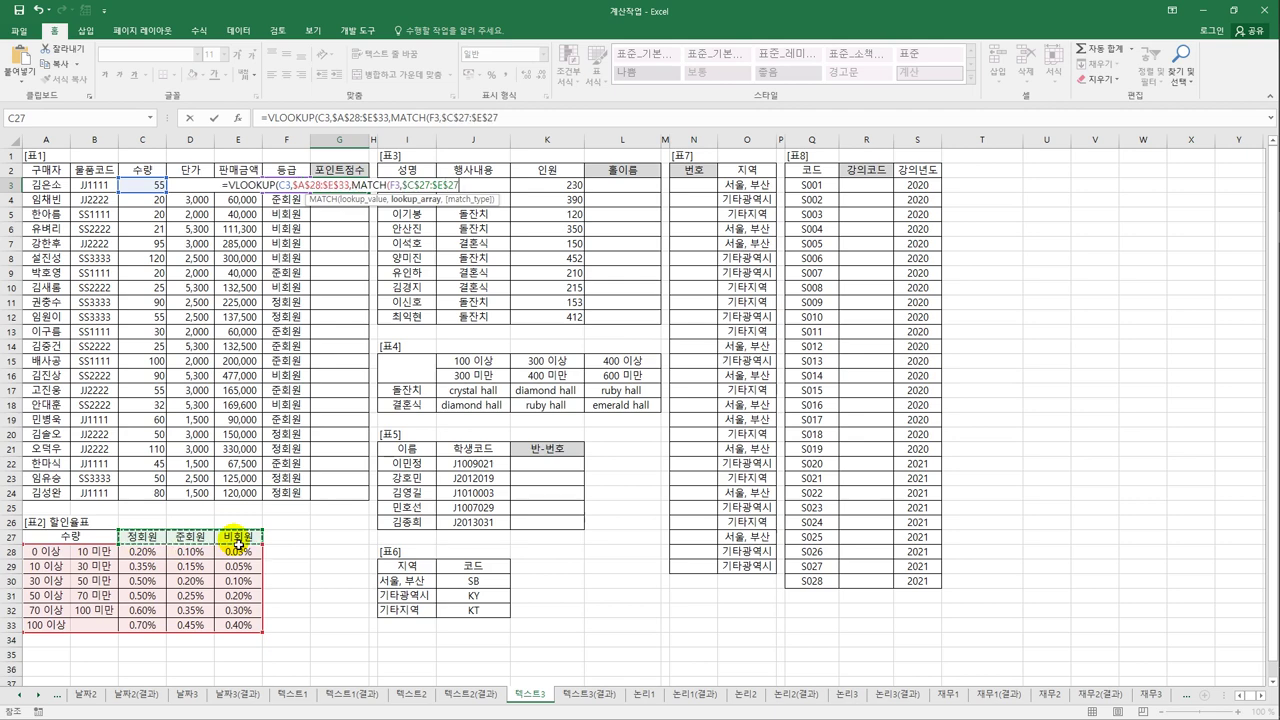
{"action": "type", "text": ","}
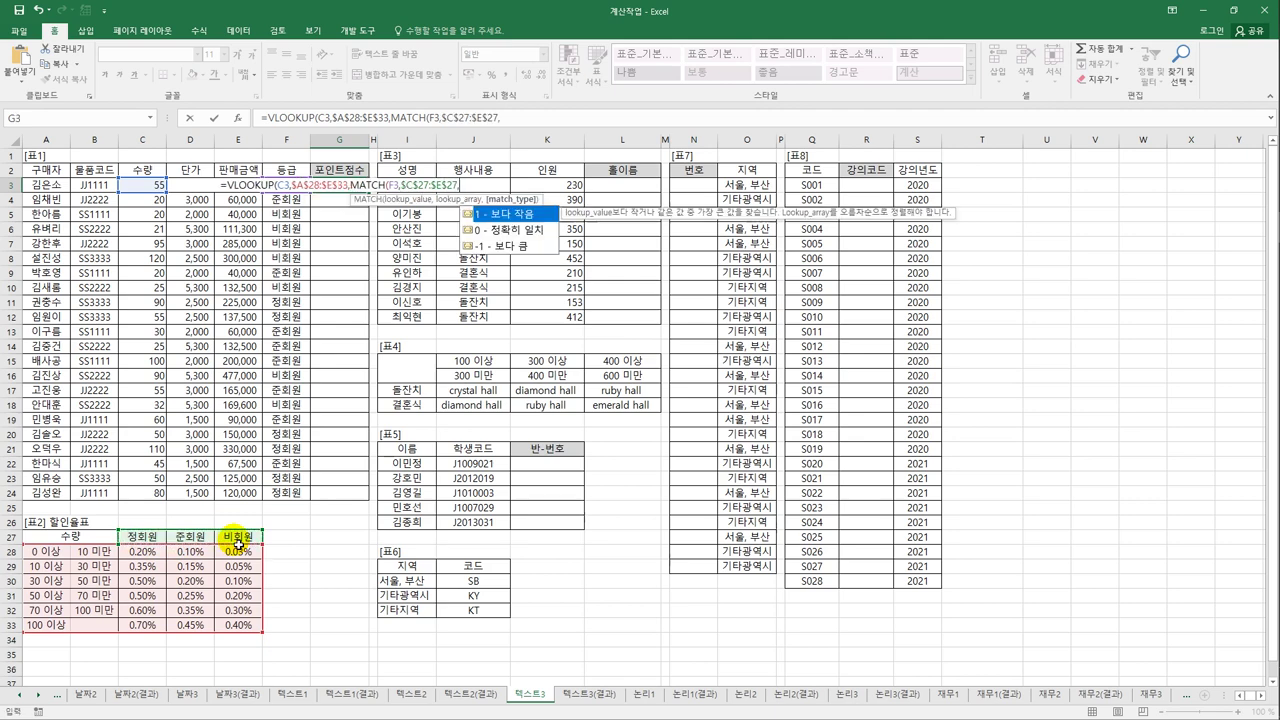
{"action": "type", "text": "0"}
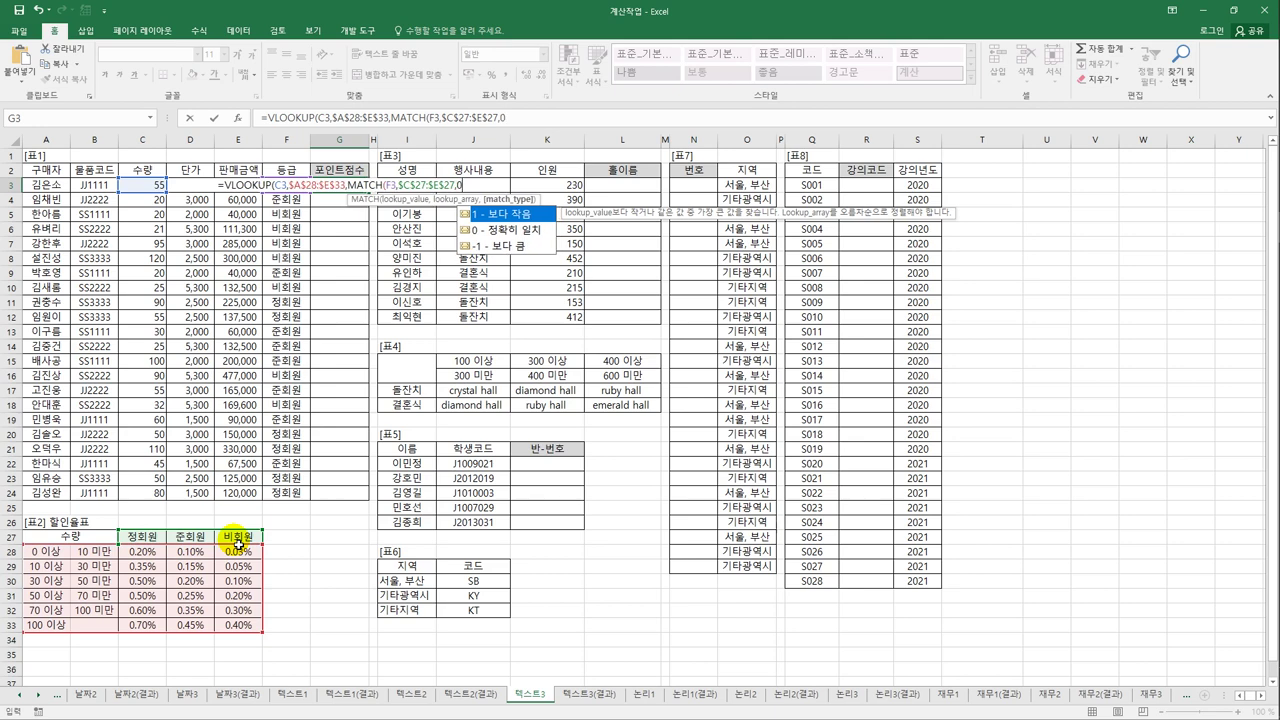
{"action": "type", "text": ")"}
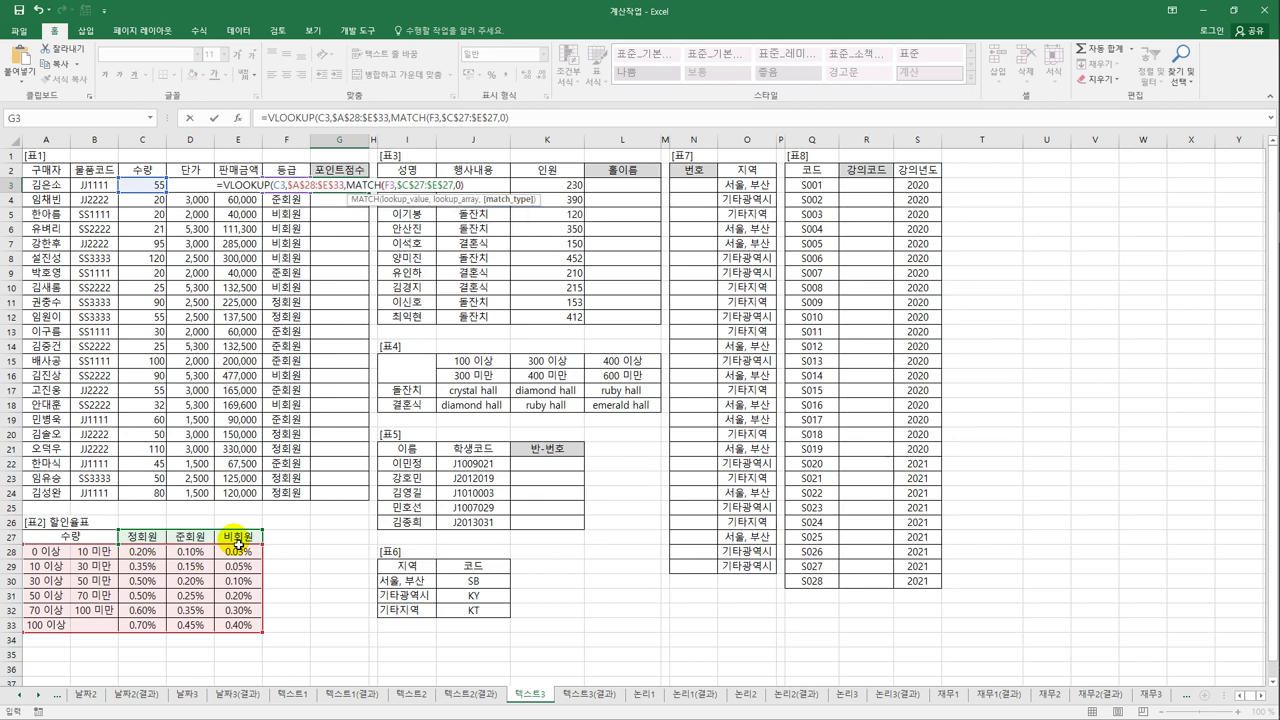
- Add 2 to the MATCH result, close the VLOOKUP function and enter the formula in G3
{"action": "type", "text": ","}
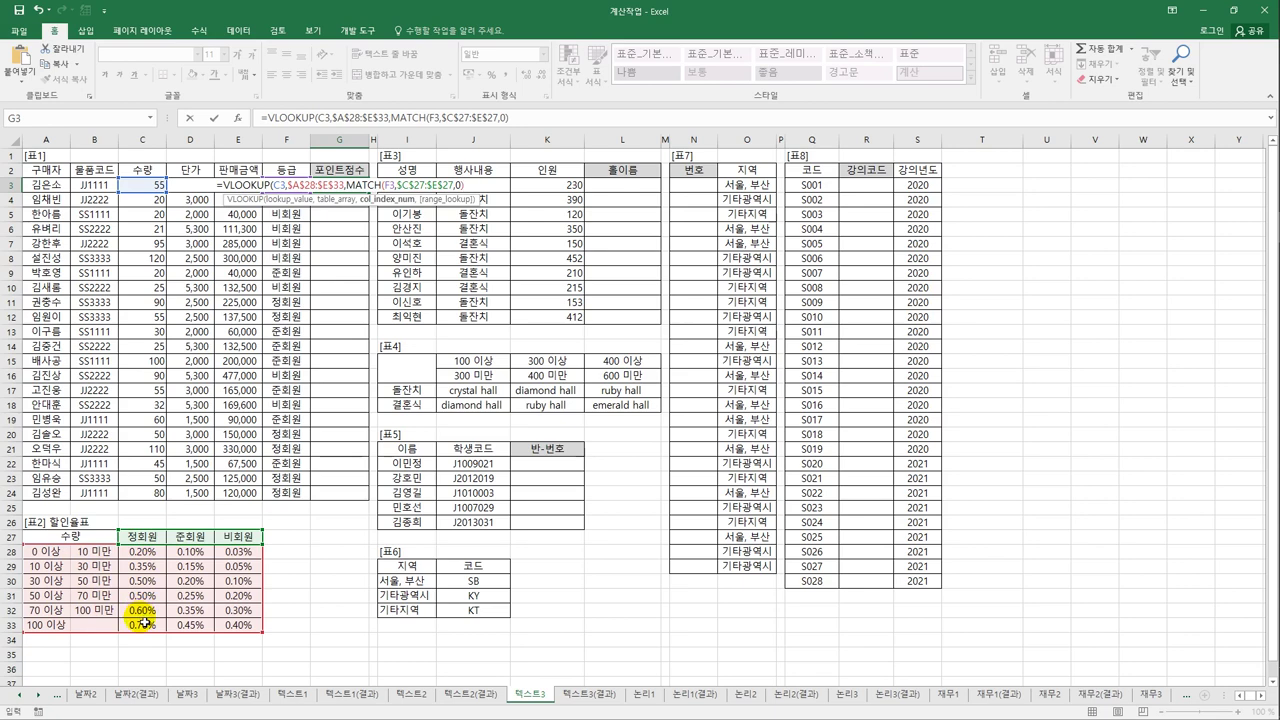
{"action": "type", "text": "+2"}
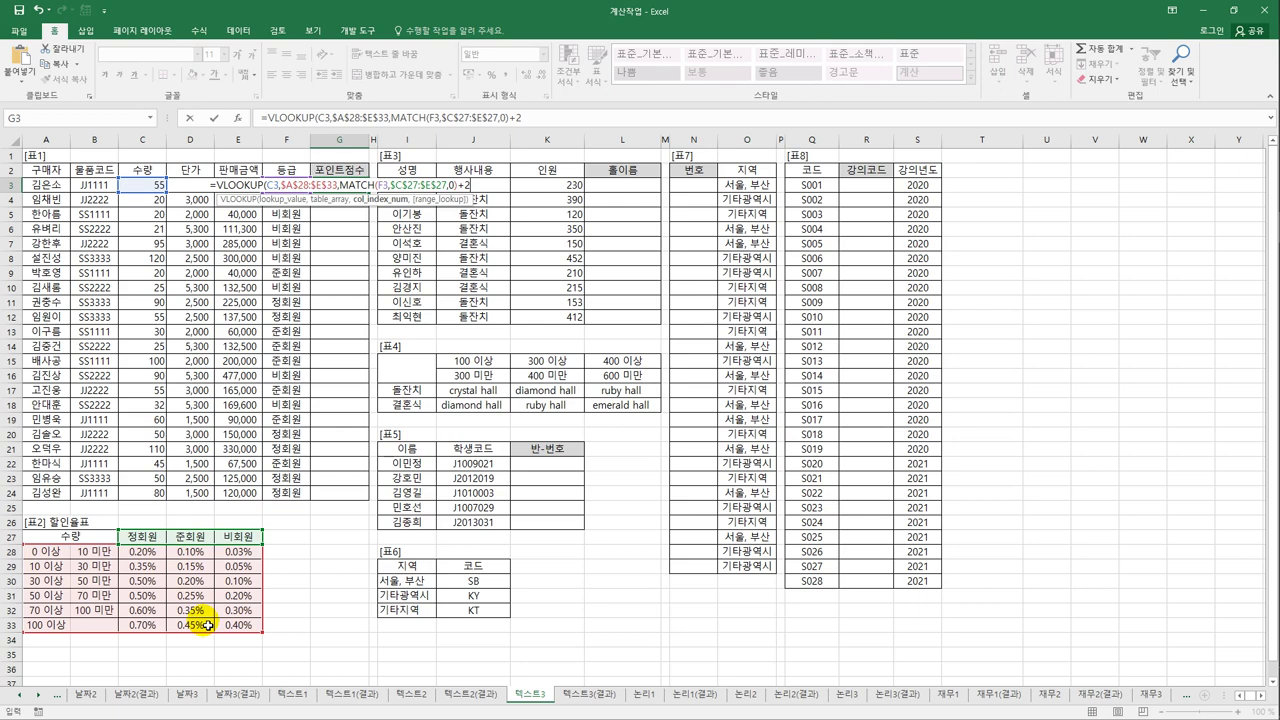
{"action": "type", "text": ")"}
{"action": "key", "text": "ctrl+Return"}
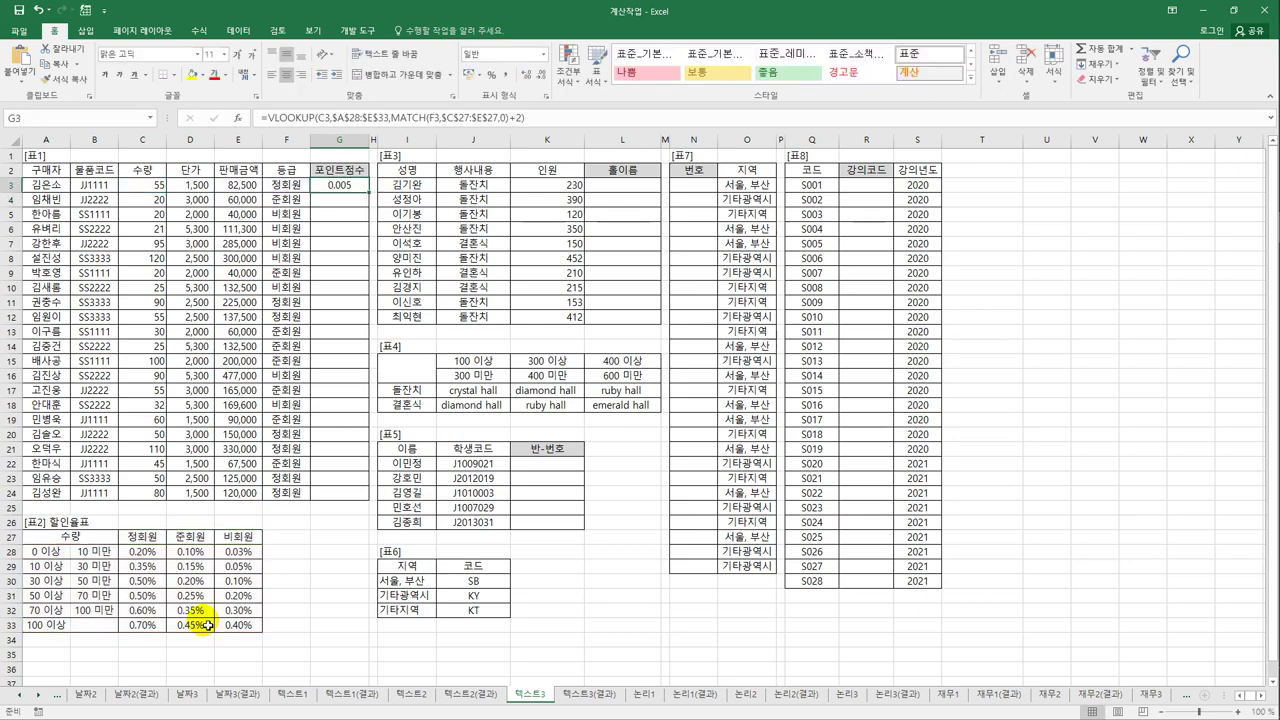
- Check G3's rate by comparing the quantity in C3 with the 50 이상 row and its 정회원 rate in 표2
{"action": "left_click", "coordinate": [162, 186]}
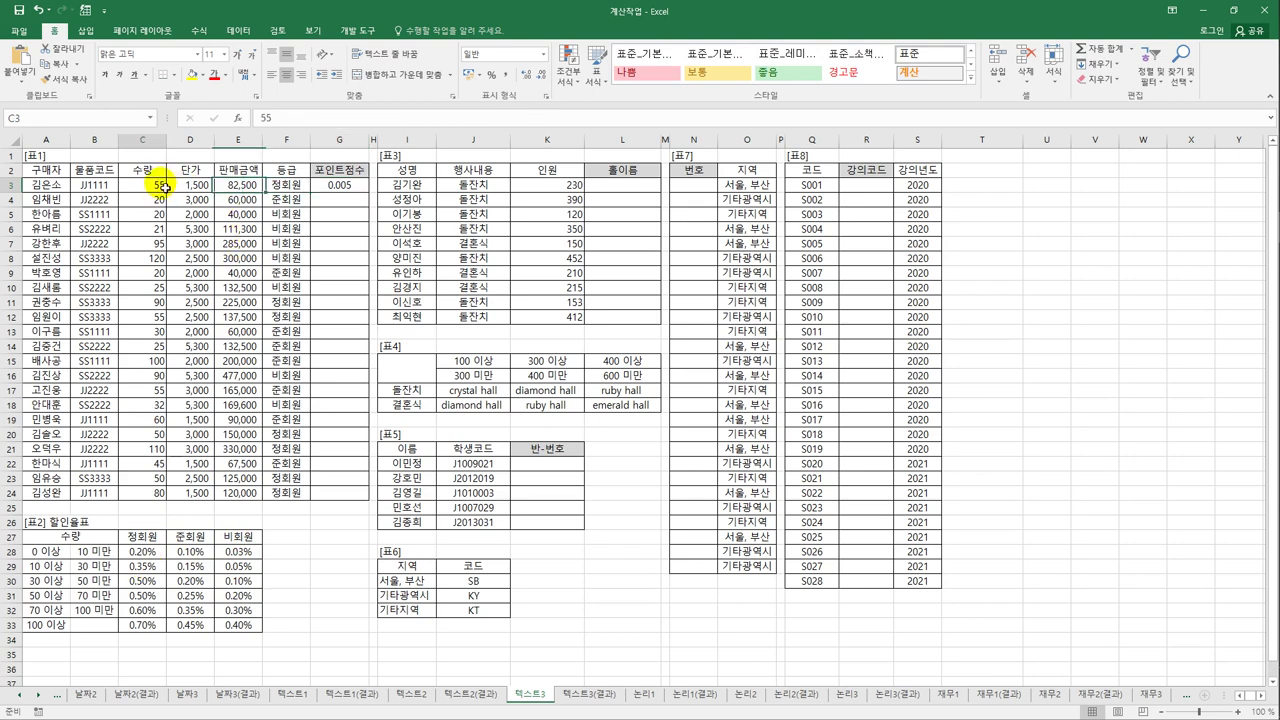
{"action": "left_click", "coordinate": [45, 597]}
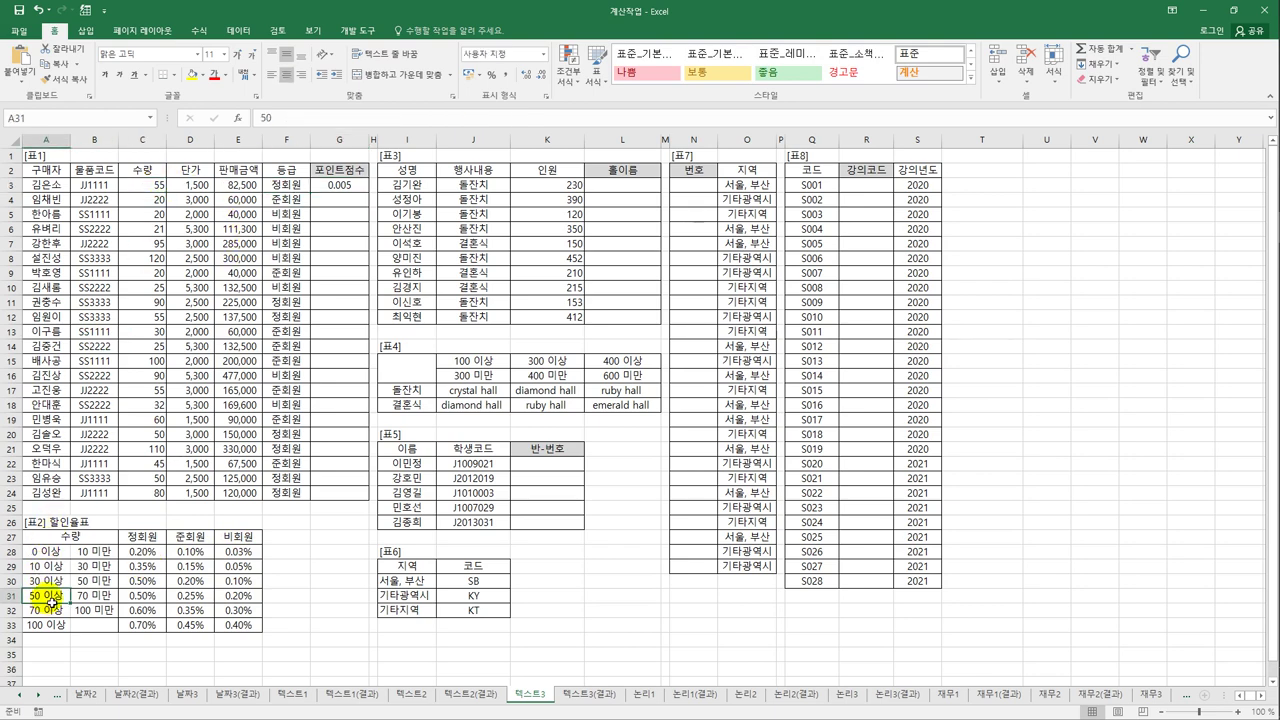
{"action": "left_click", "coordinate": [160, 595]}
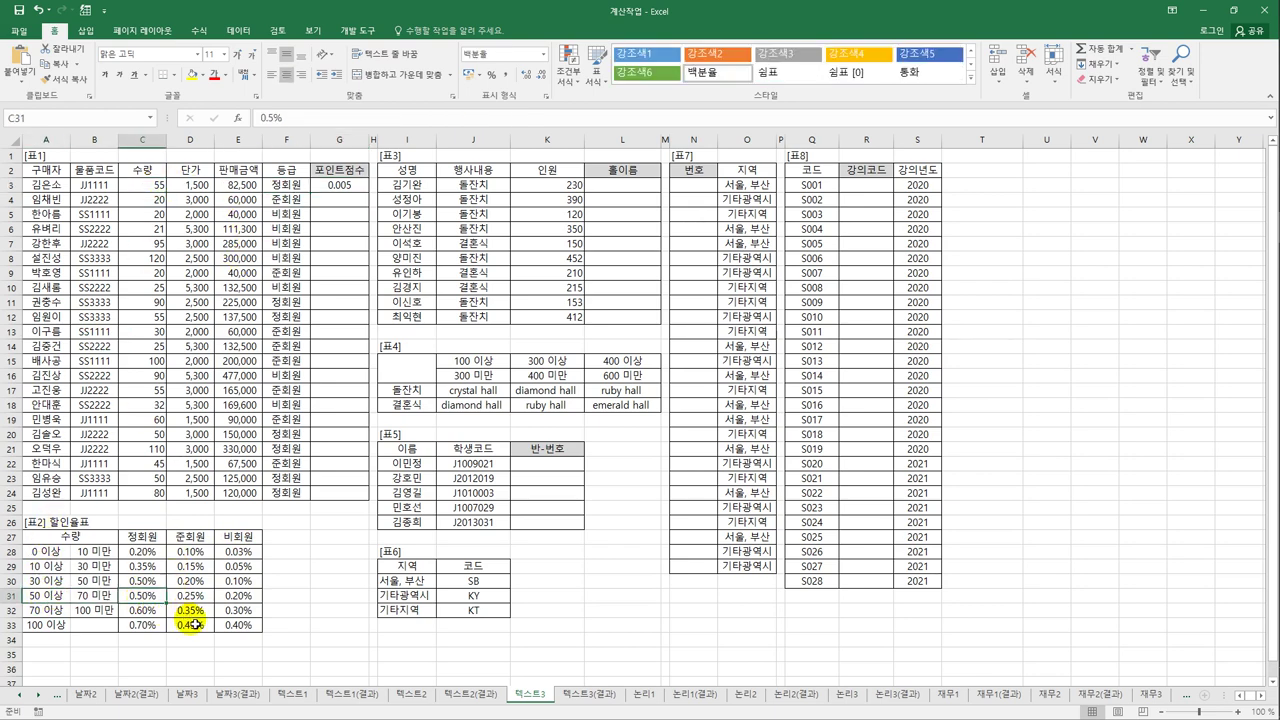
- Fill G3's VLOOKUP formula down to G24
{"action": "left_click", "coordinate": [352, 185]}
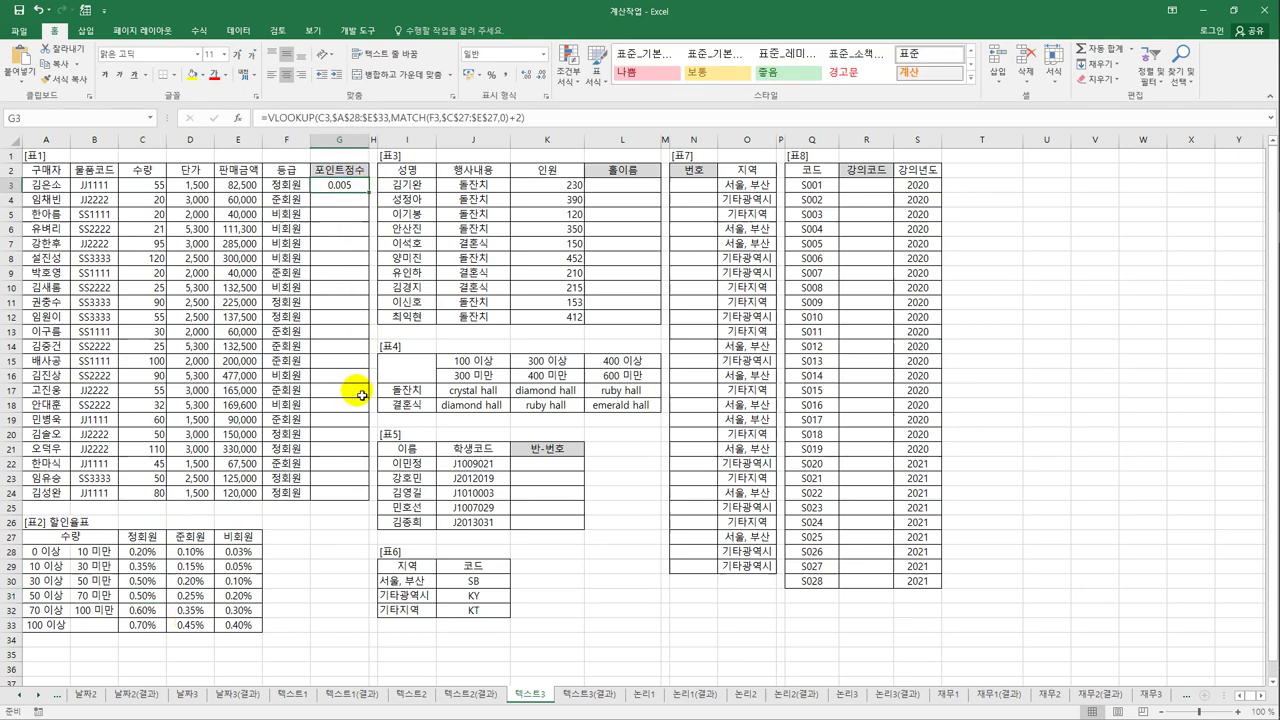
{"action": "left_click_drag", "start_coordinate": [369, 192], "coordinate": [366, 493]}
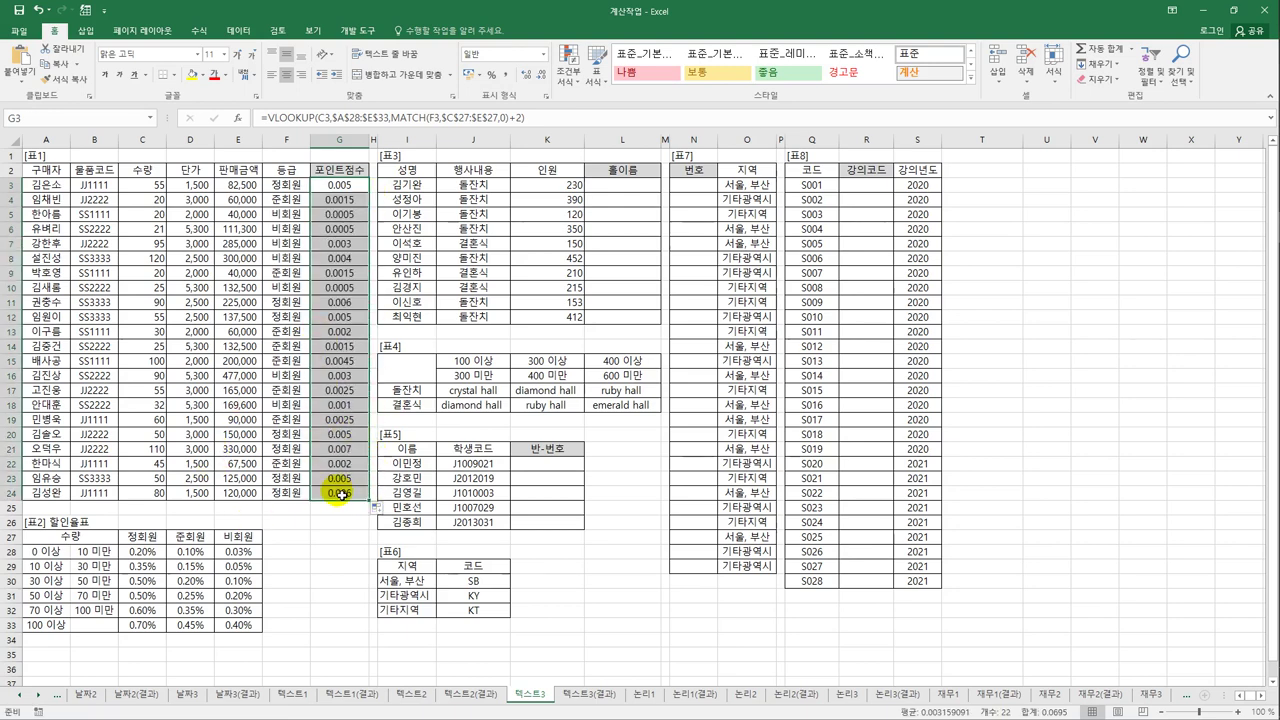
- Multiply G3's VLOOKUP result by the 판매금액 in E3 and fill the formula down to G24
{"action": "left_click", "coordinate": [362, 187]}
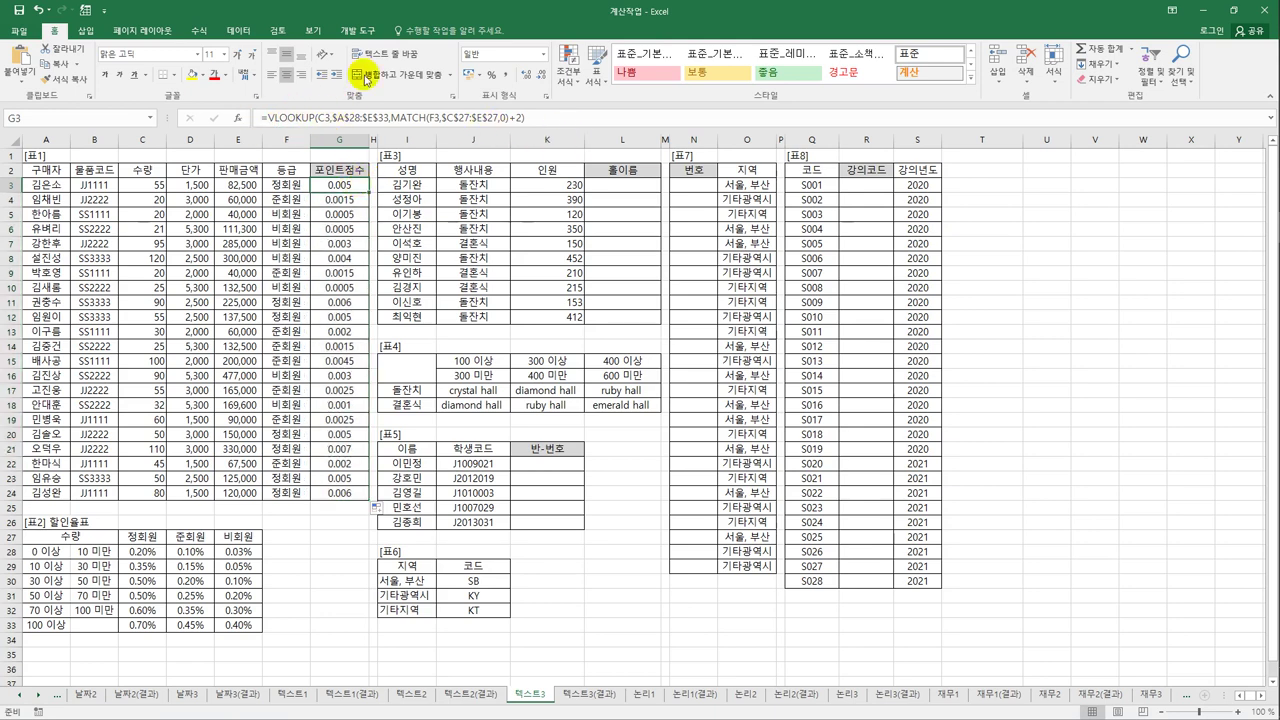
{"action": "left_click", "coordinate": [538, 119]}
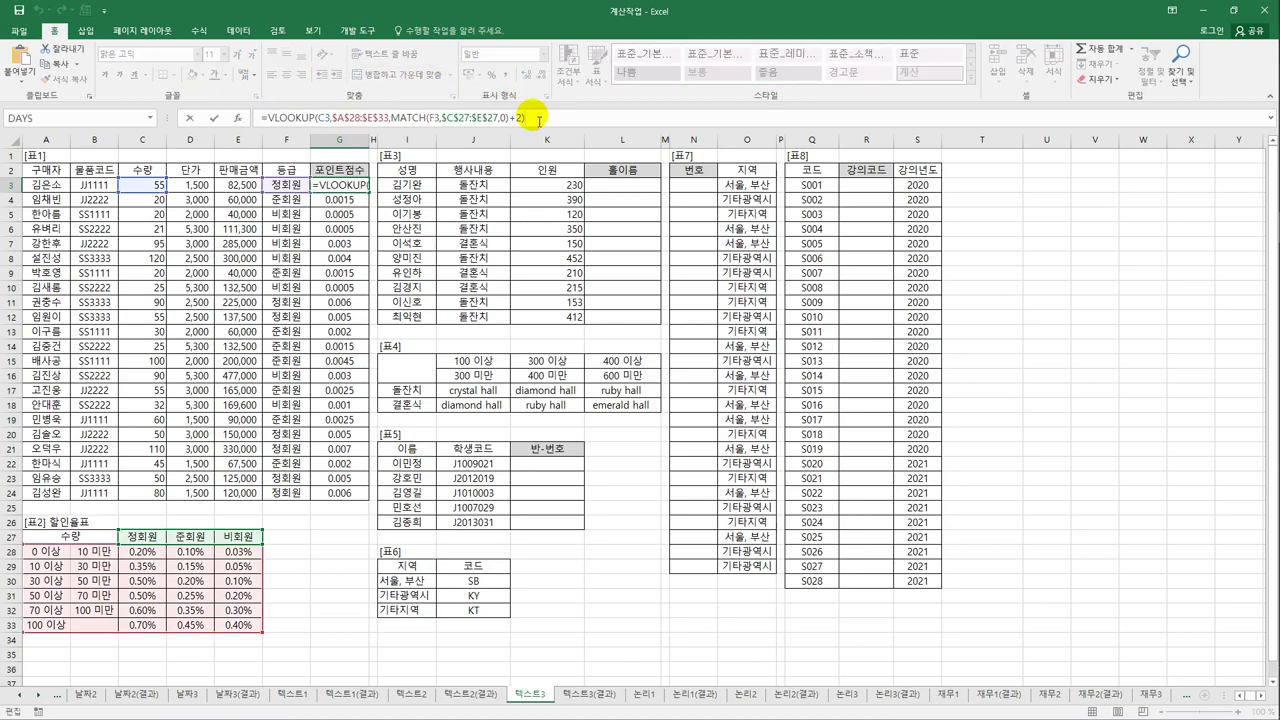
{"action": "type", "text": "*"}
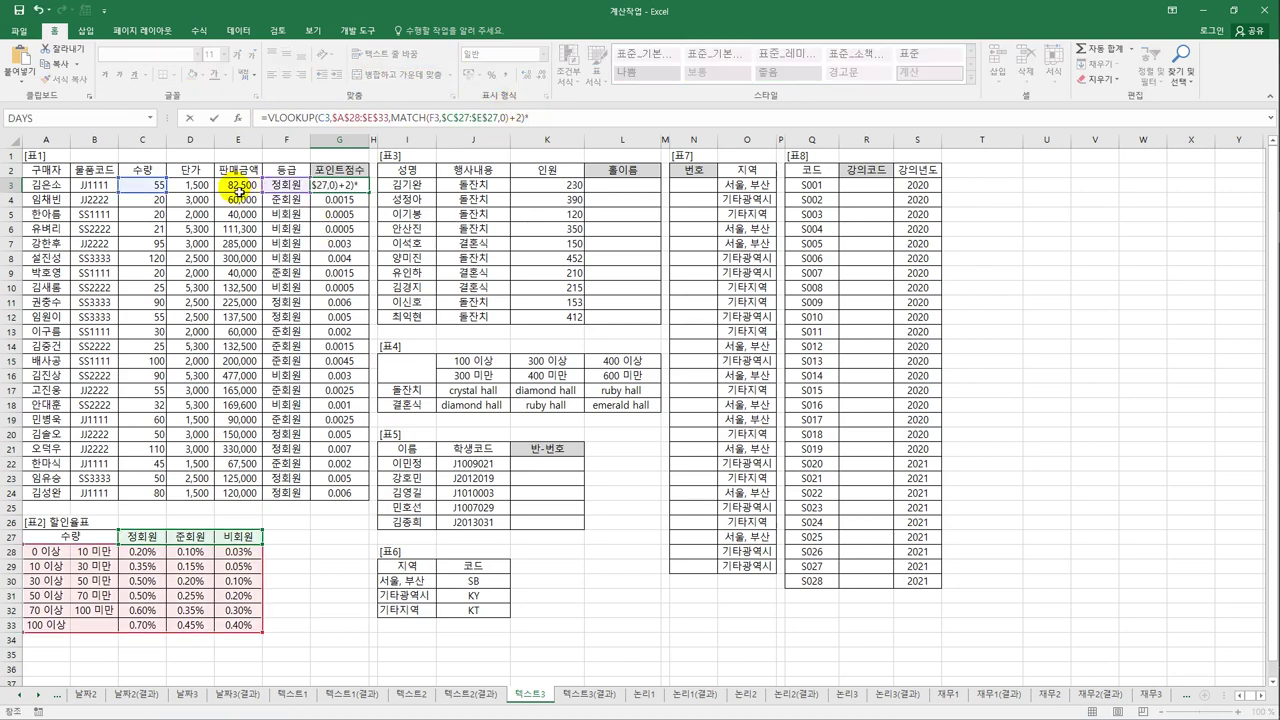
{"action": "left_click", "coordinate": [240, 190]}
{"action": "key", "text": "Return"}
{"action": "left_click", "coordinate": [349, 187]}
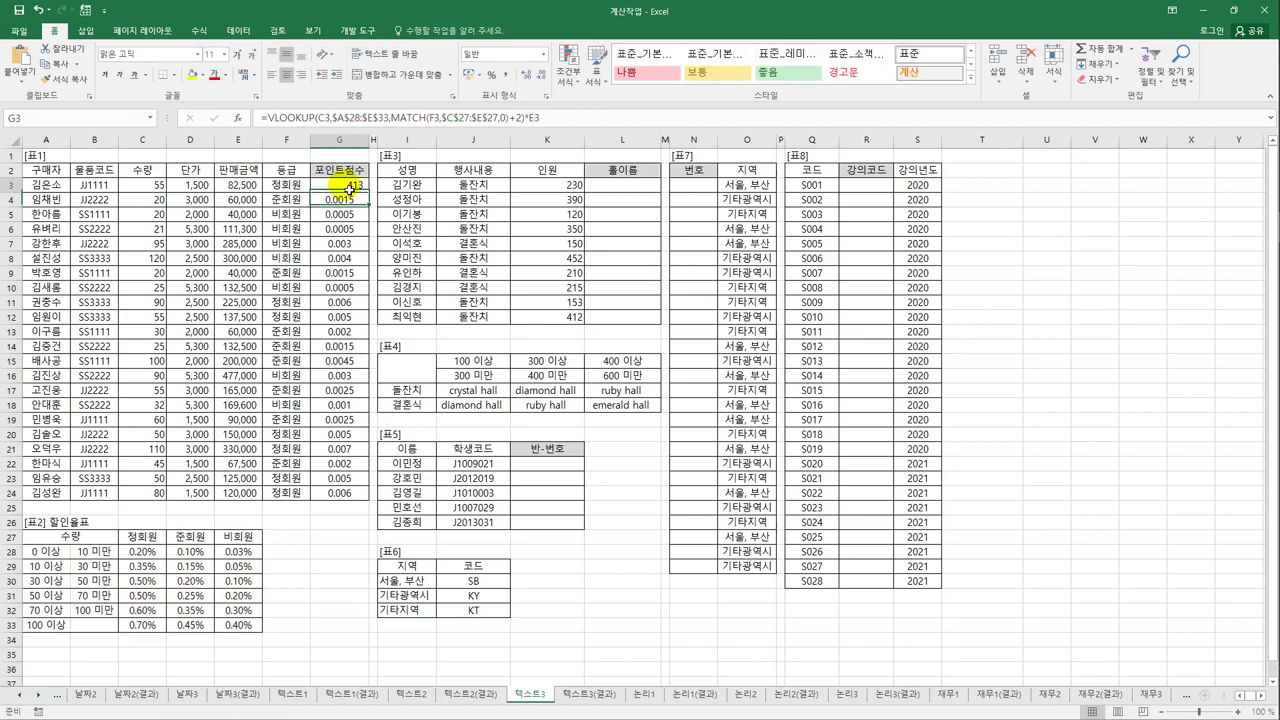
{"action": "left_click_drag", "start_coordinate": [371, 196], "coordinate": [370, 505]}
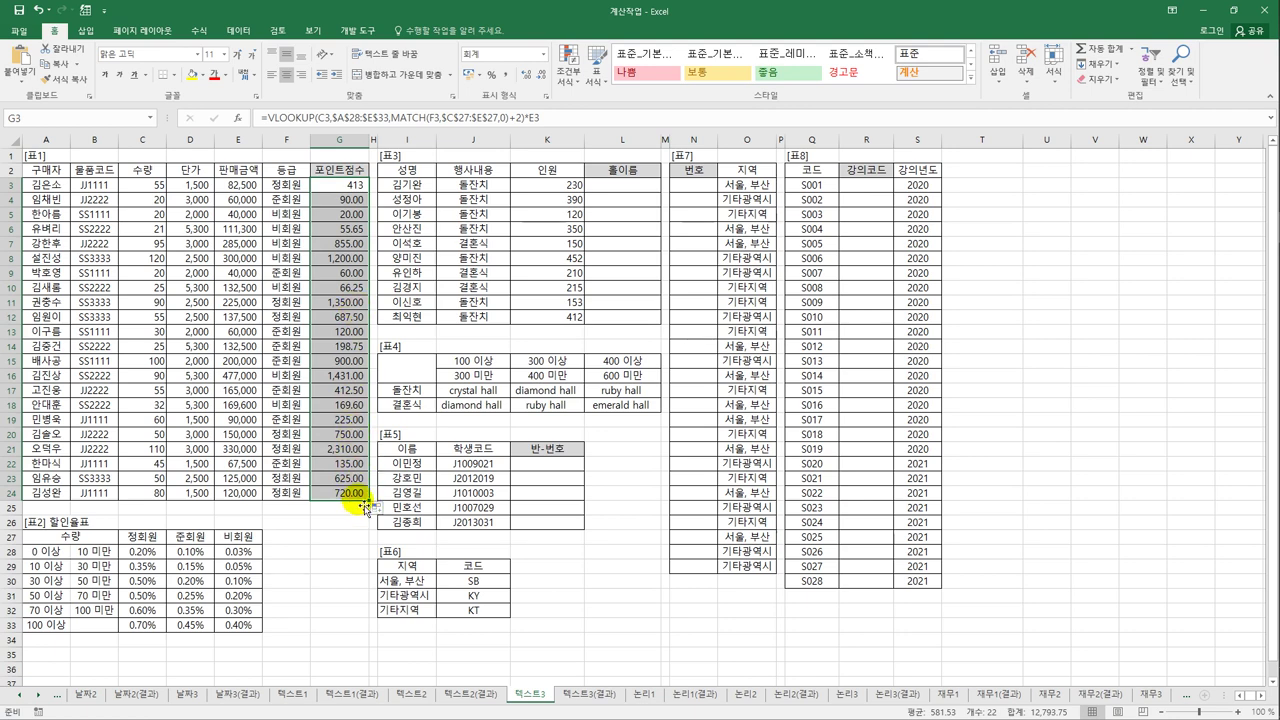
- Wrap G3's formula in a TEXT function with the format "#,##0점"
{"action": "left_click", "coordinate": [324, 187]}
{"action": "left_click", "coordinate": [268, 118]}
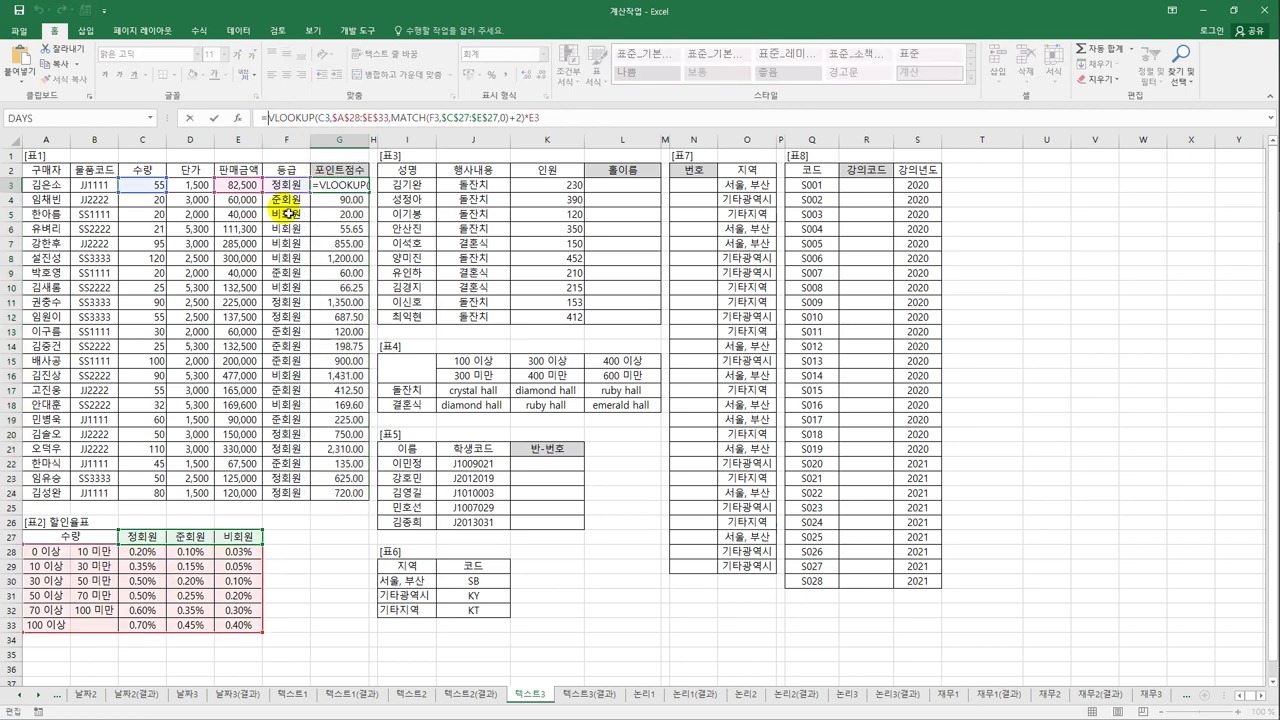
{"action": "type", "text": "TEXT("}
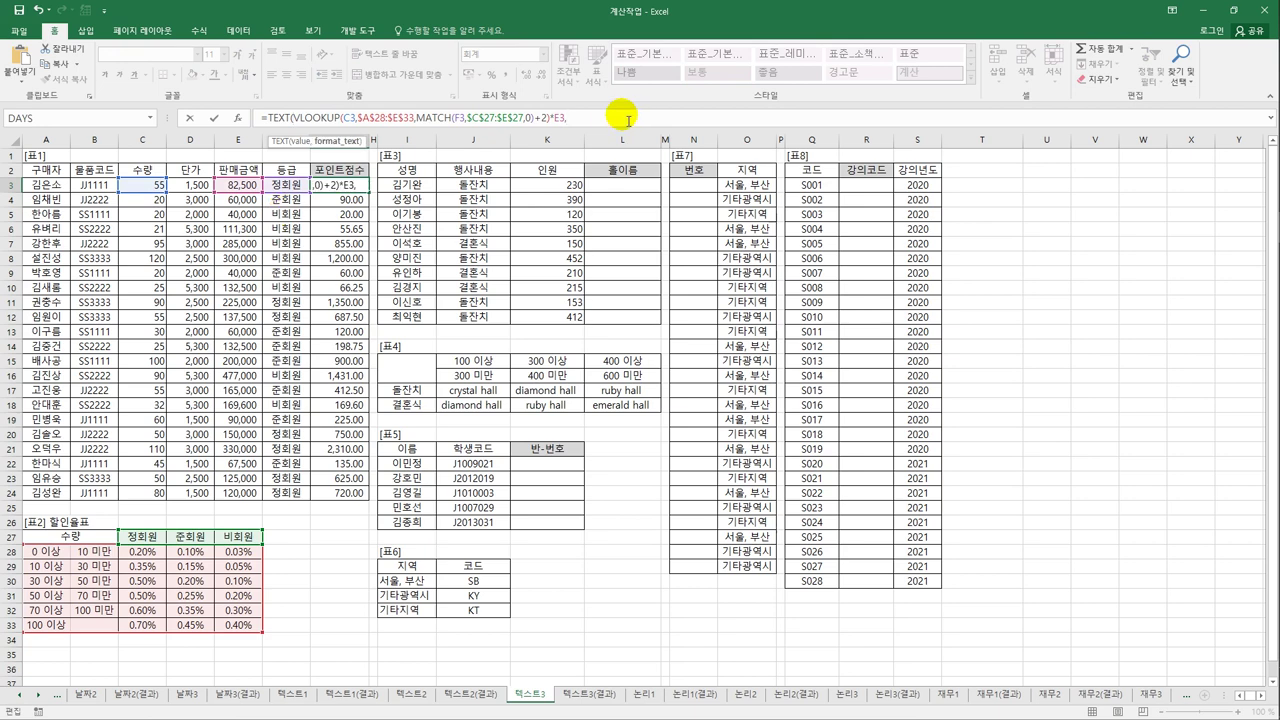
{"action": "type", "text": "#"}
{"action": "key", "text": "BackSpace"}
{"action": "type", "text": "\"#,##0wj"}
{"action": "key", "text": "BackSpace"}
{"action": "type", "text": "점\")"}
{"action": "key", "text": "ctrl+Return"}
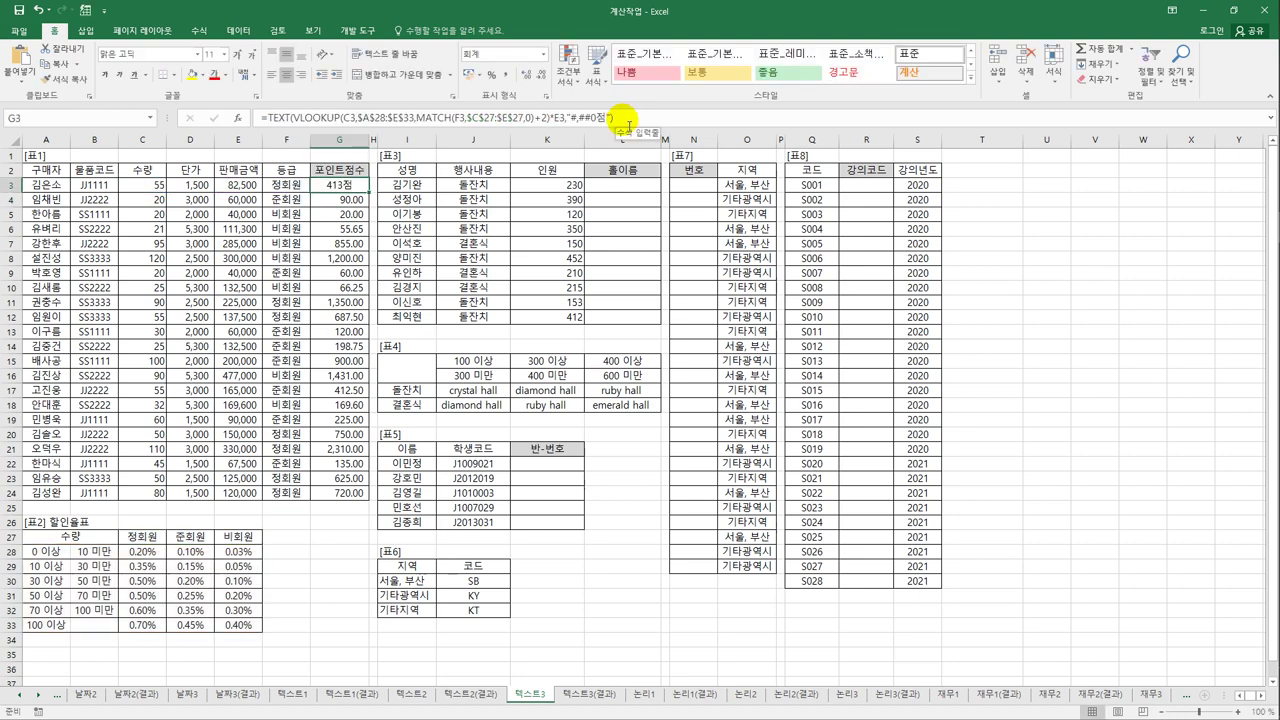
- Fill G3's TEXT formula down through G24 in 표1's 포인트점수 column
{"action": "left_click_drag", "start_coordinate": [369, 193], "coordinate": [398, 497]}
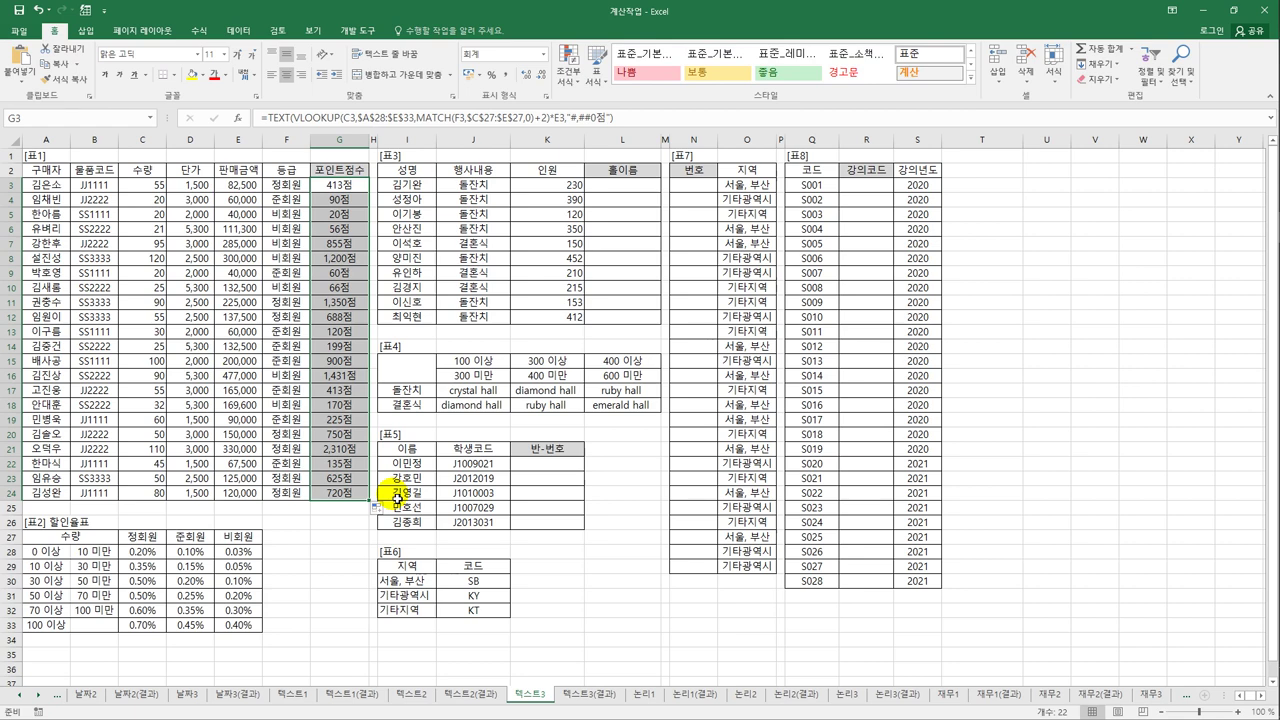
- Examine the hall names in 표4's J17:L18 and its 돌잔치 and 결혼식 rows for the 홀이름 column
{"action": "left_click", "coordinate": [618, 189]}
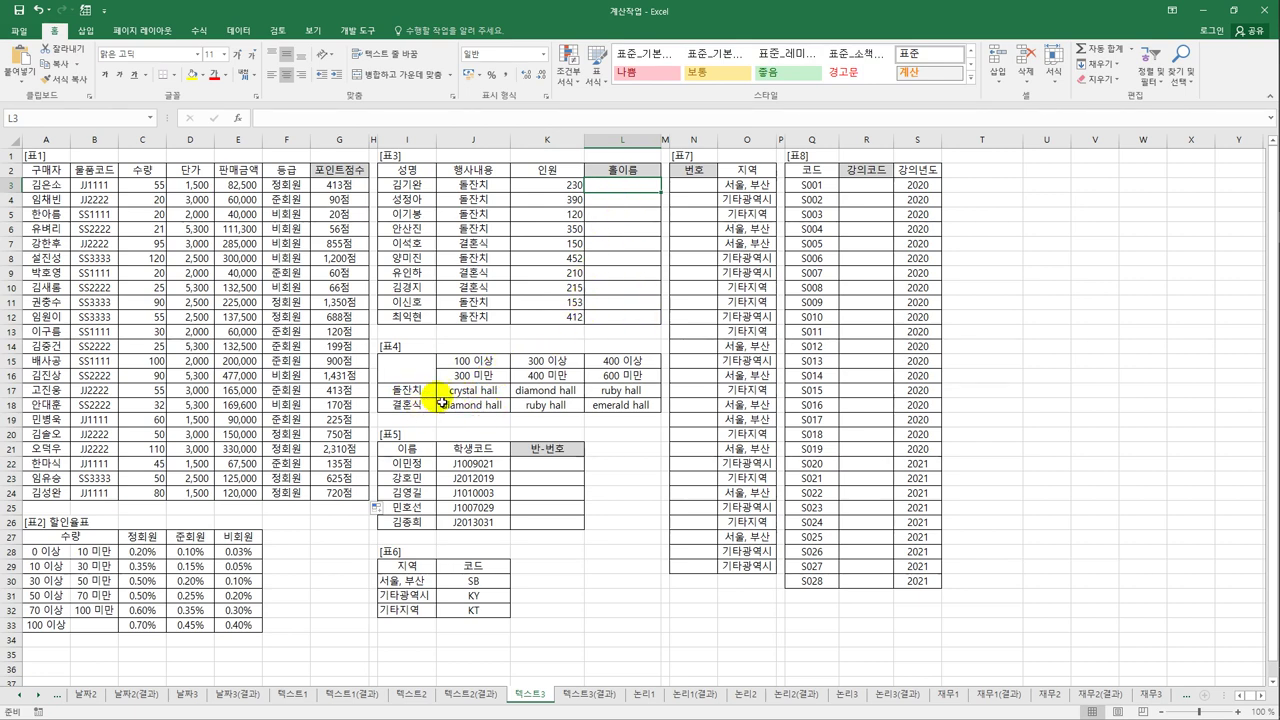
{"action": "left_click_drag", "start_coordinate": [445, 391], "coordinate": [660, 411]}
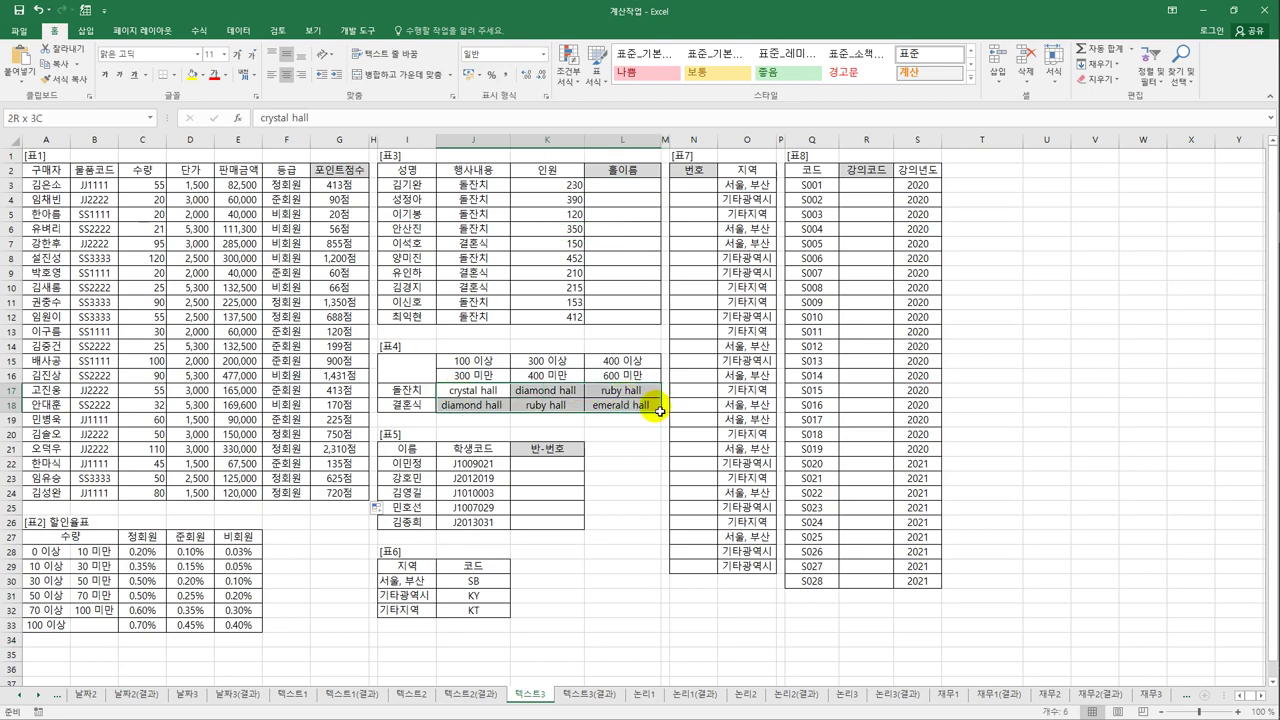
{"action": "left_click", "coordinate": [621, 190]}
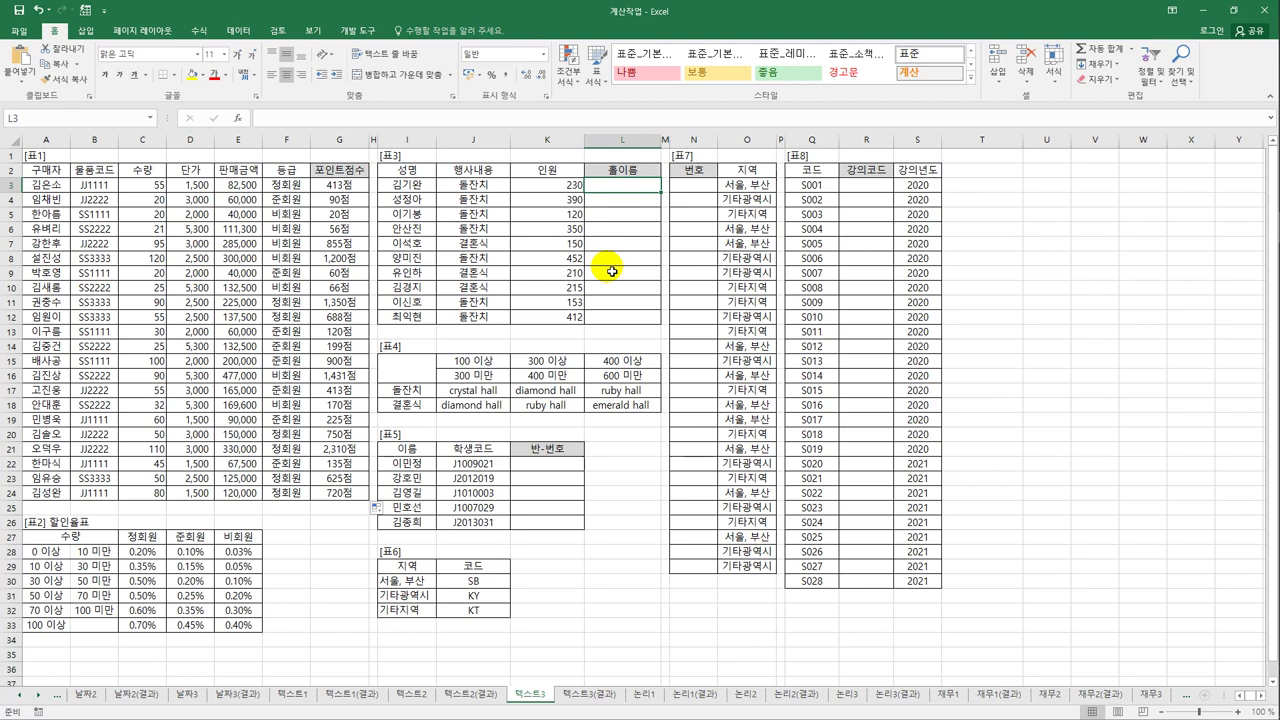
{"action": "left_click_drag", "start_coordinate": [440, 391], "coordinate": [627, 404]}
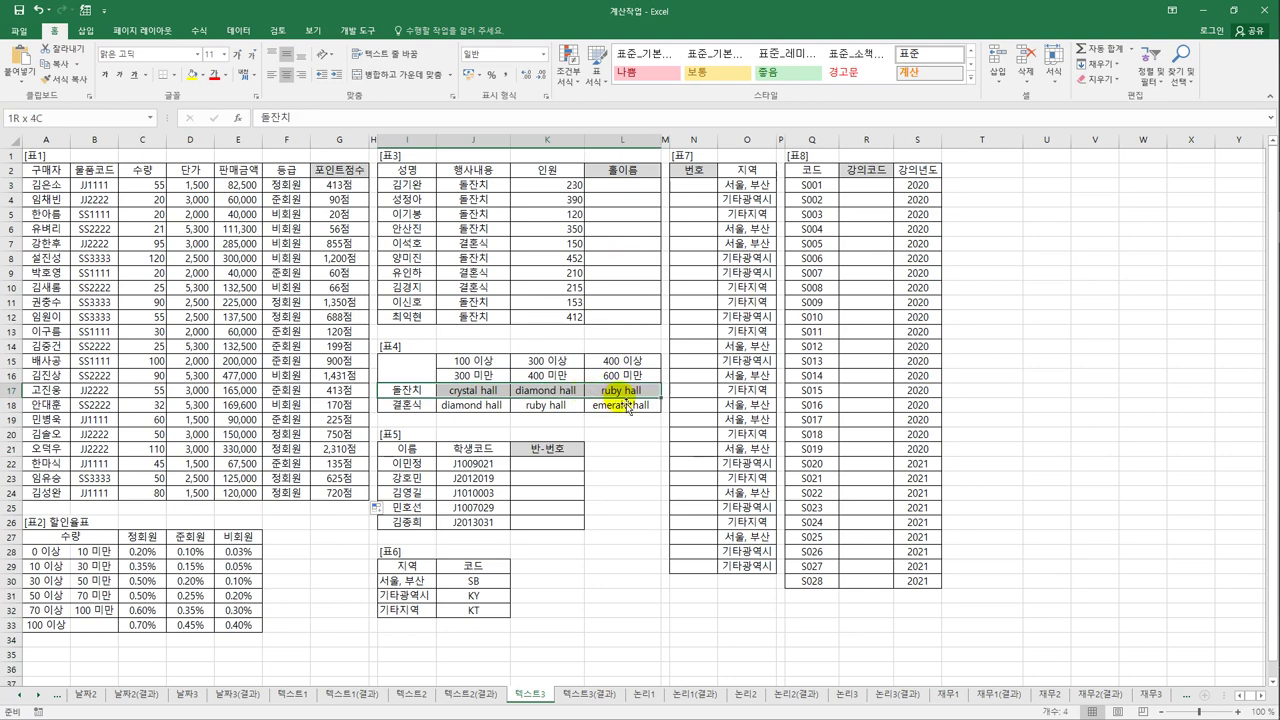
{"action": "left_click_drag", "start_coordinate": [430, 405], "coordinate": [605, 410]}
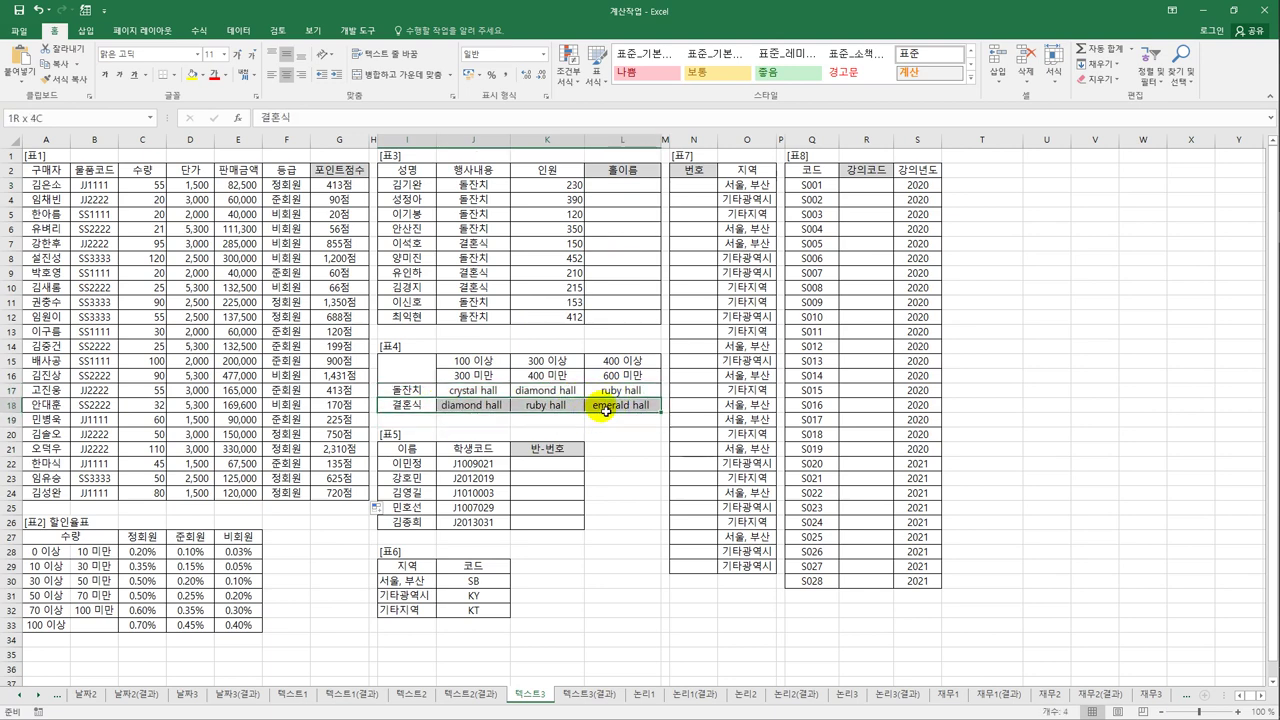
- Start an HLOOKUP formula in L3 that looks up K3 in the absolute range $J$15:$L$18 of 표4
{"action": "left_click", "coordinate": [612, 184]}
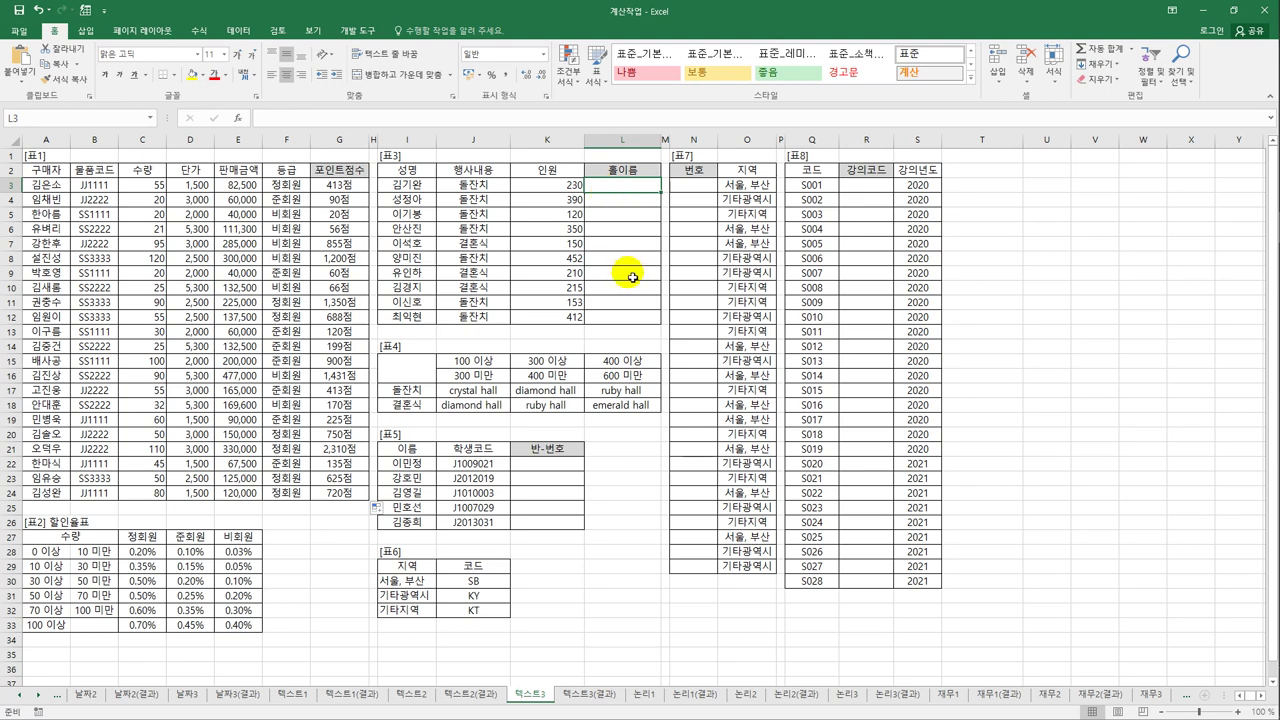
{"action": "type", "text": "="}
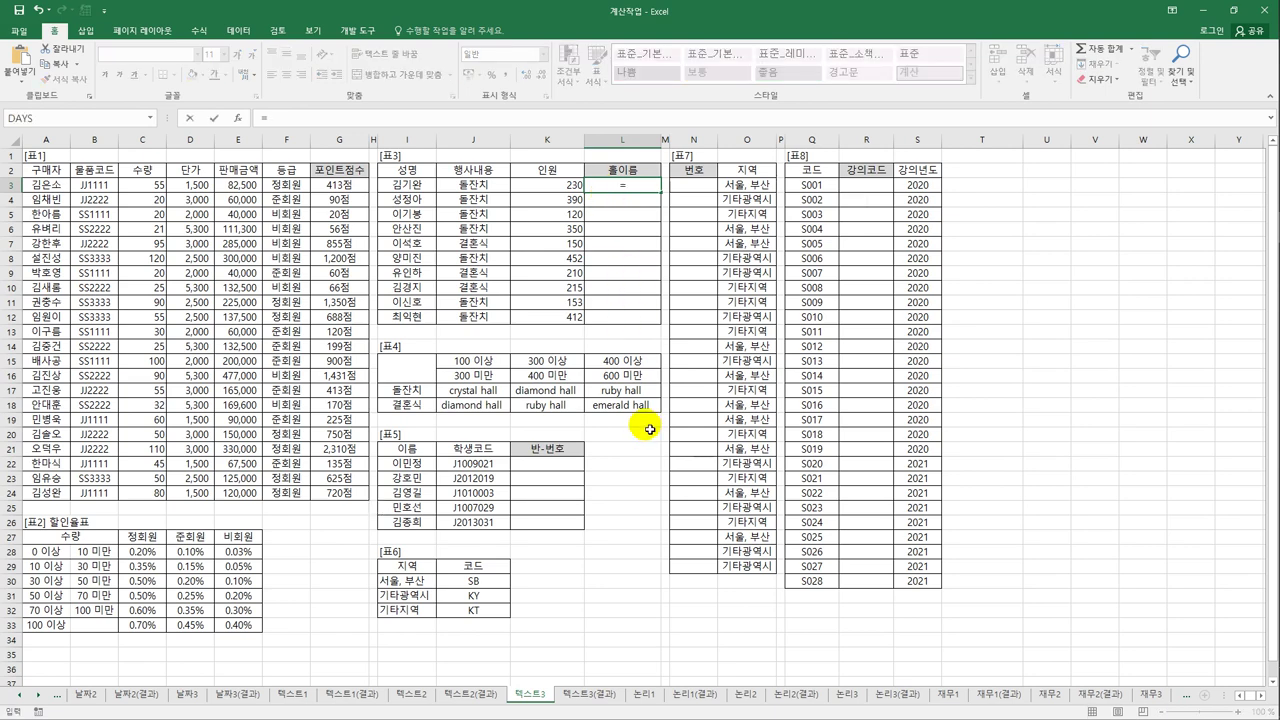
{"action": "type", "text": "hlo"}
{"action": "key", "text": "Tab"}
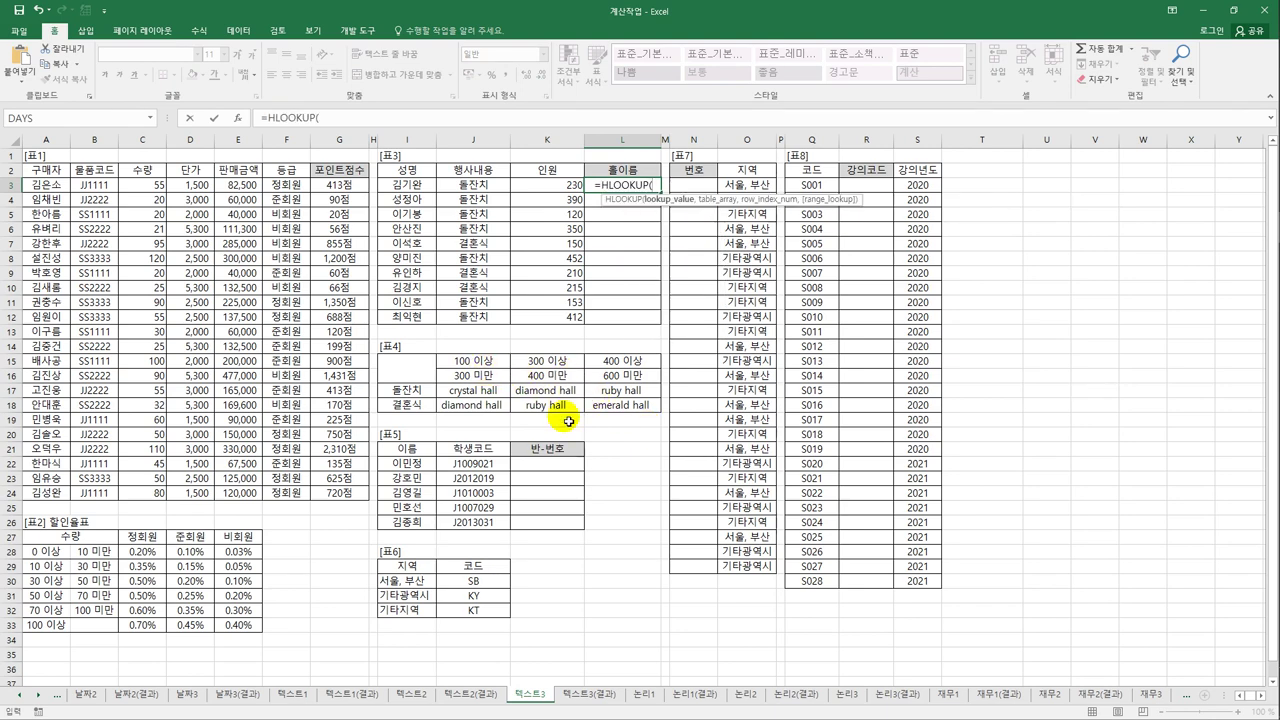
{"action": "left_click", "coordinate": [572, 186]}
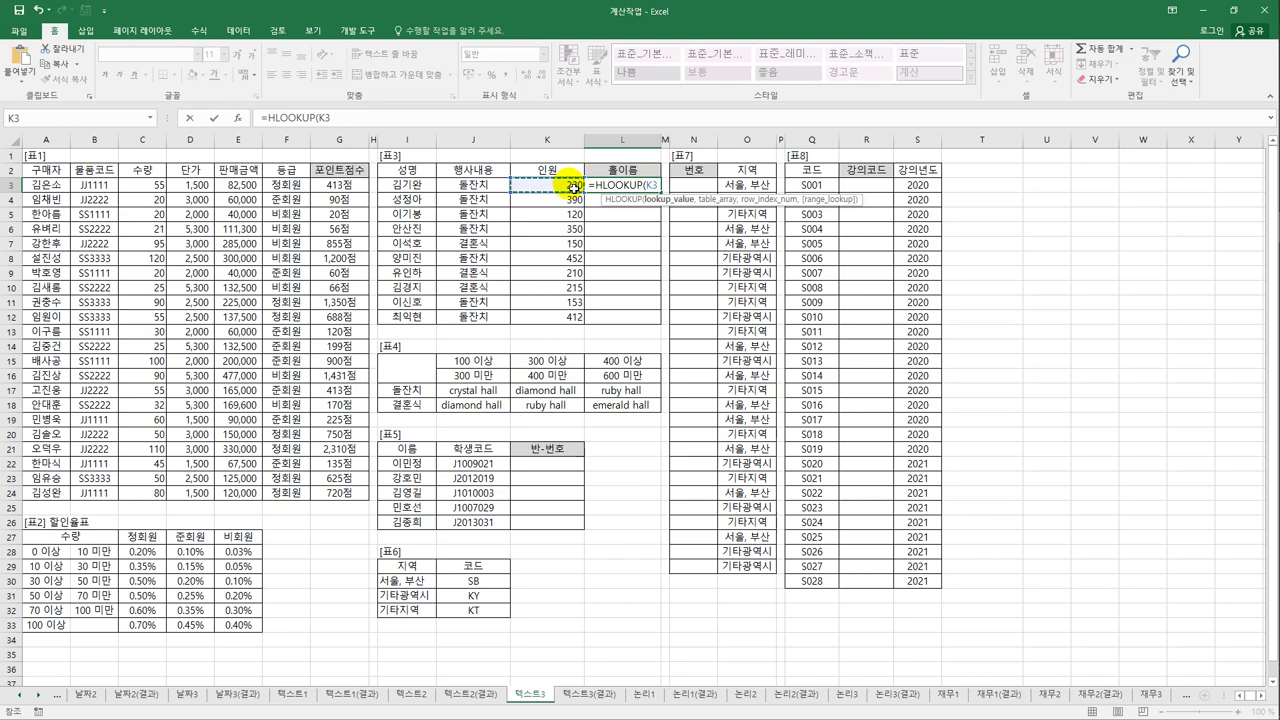
{"action": "type", "text": ","}
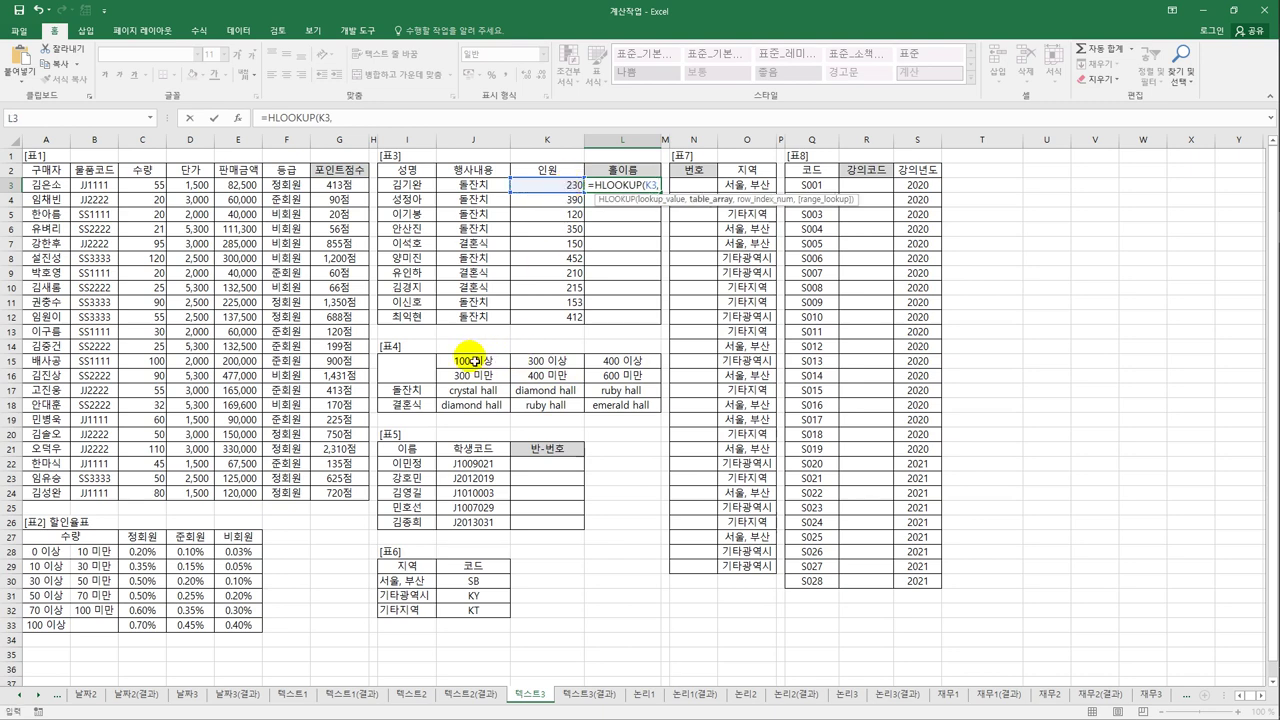
{"action": "left_click_drag", "start_coordinate": [466, 360], "coordinate": [605, 410]}
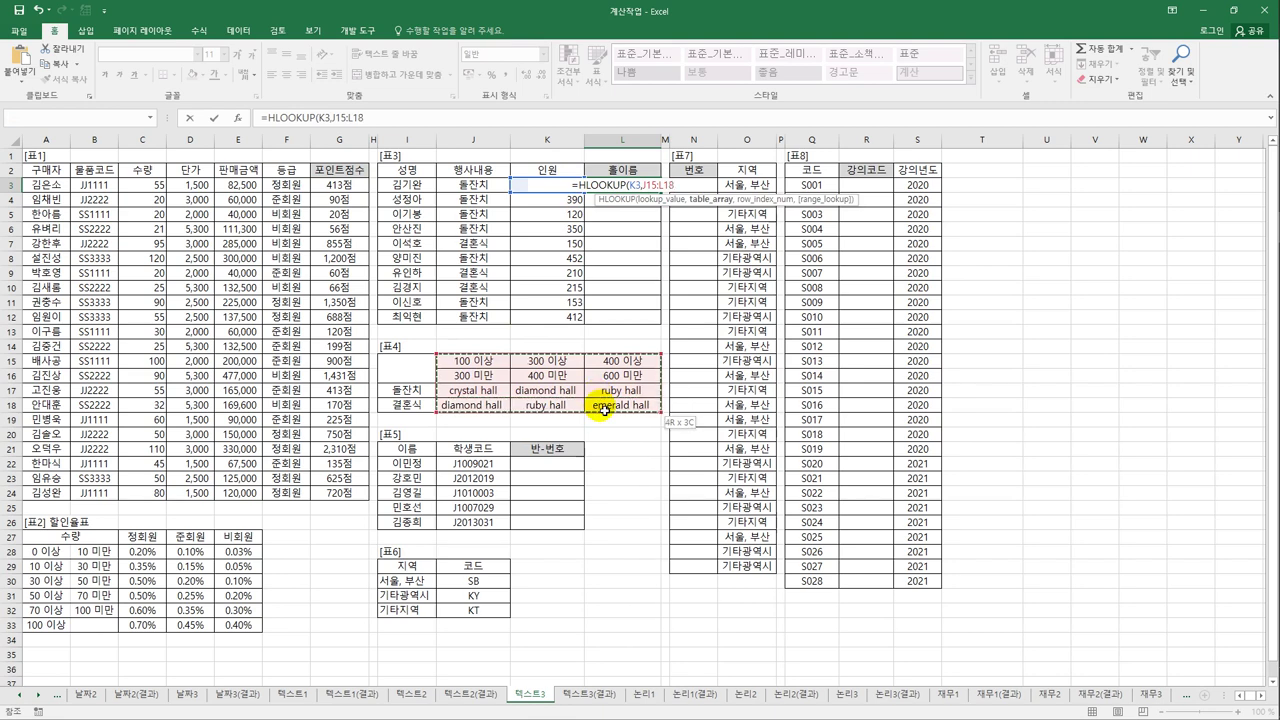
{"action": "left_click_drag", "start_coordinate": [605, 410], "coordinate": [605, 410]}
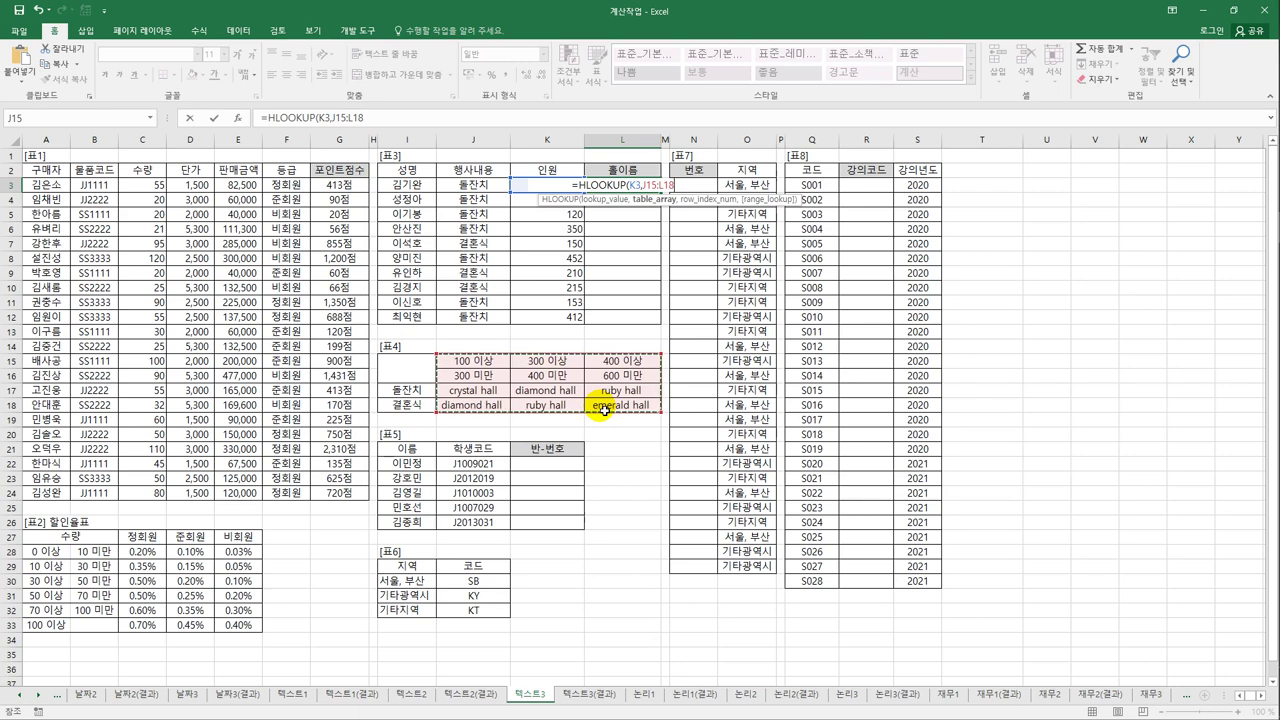
{"action": "key", "text": "F4"}
{"action": "type", "text": ","}
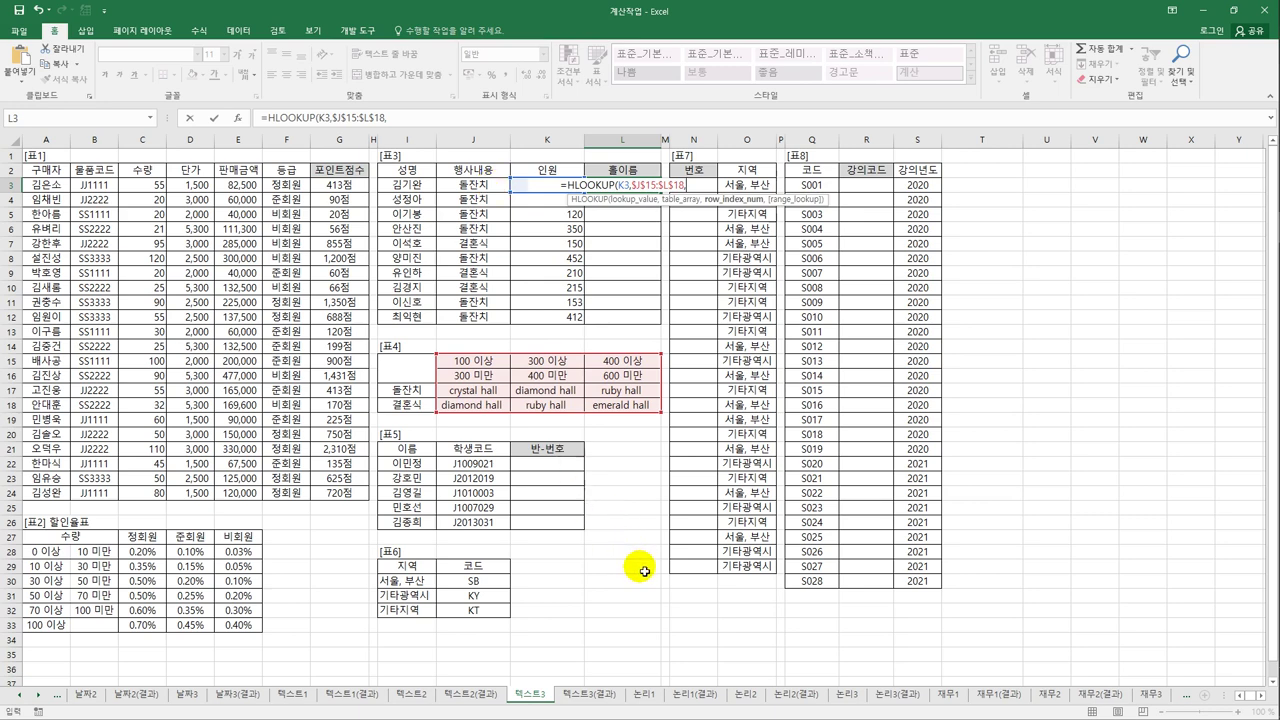
- Add MATCH(J3,$I$17:$I$18,0) as the row index of L3's HLOOKUP, using an exact match on the event type
{"action": "type", "text": "mat"}
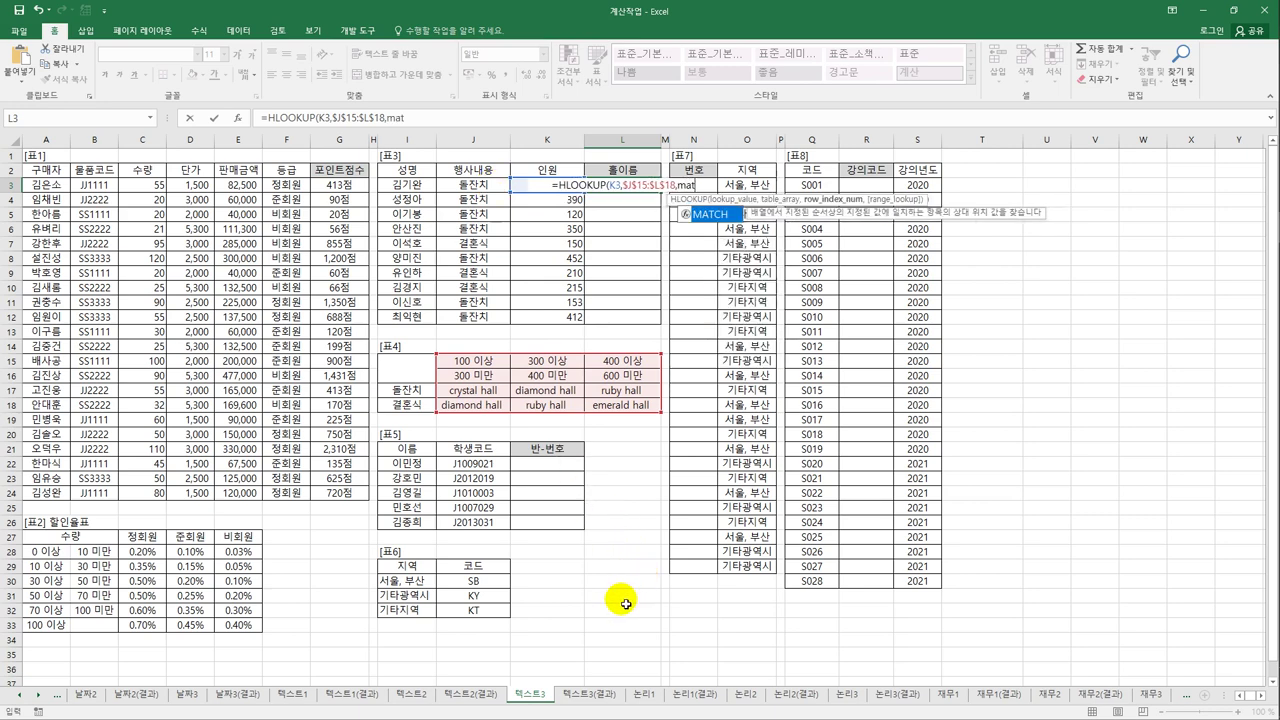
{"action": "key", "text": "Tab"}
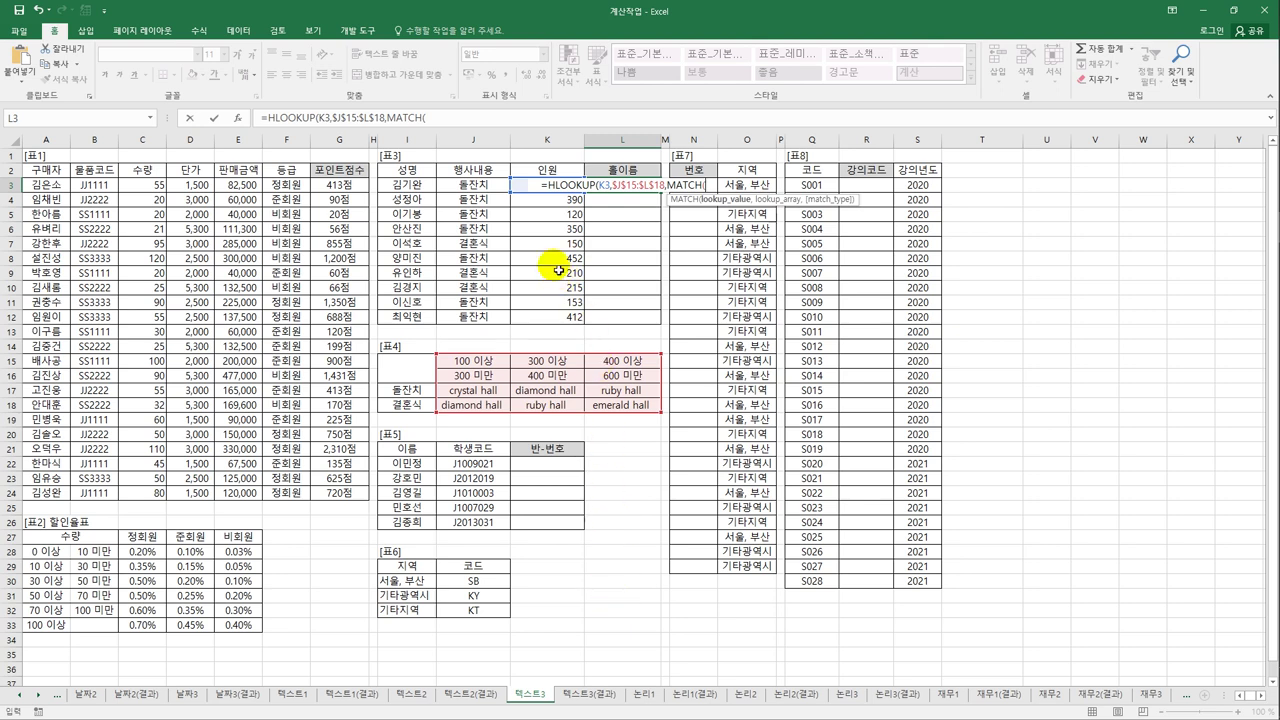
{"action": "left_click", "coordinate": [494, 190]}
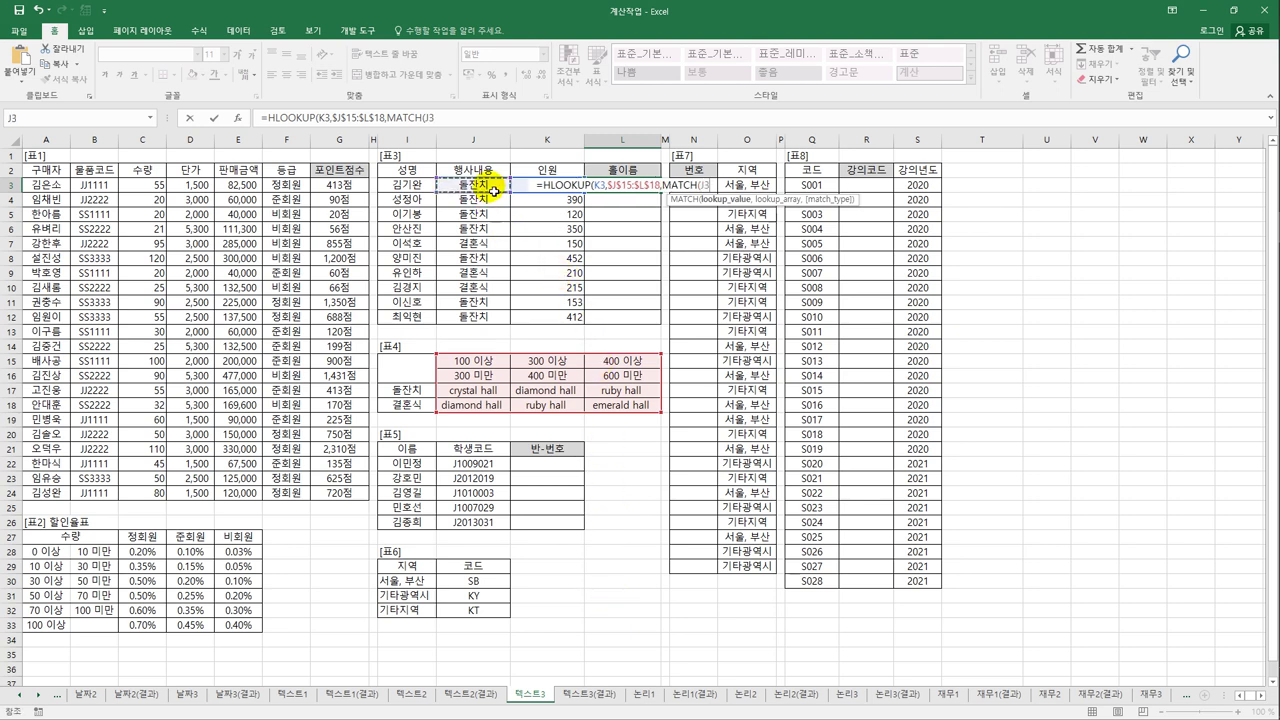
{"action": "type", "text": ","}
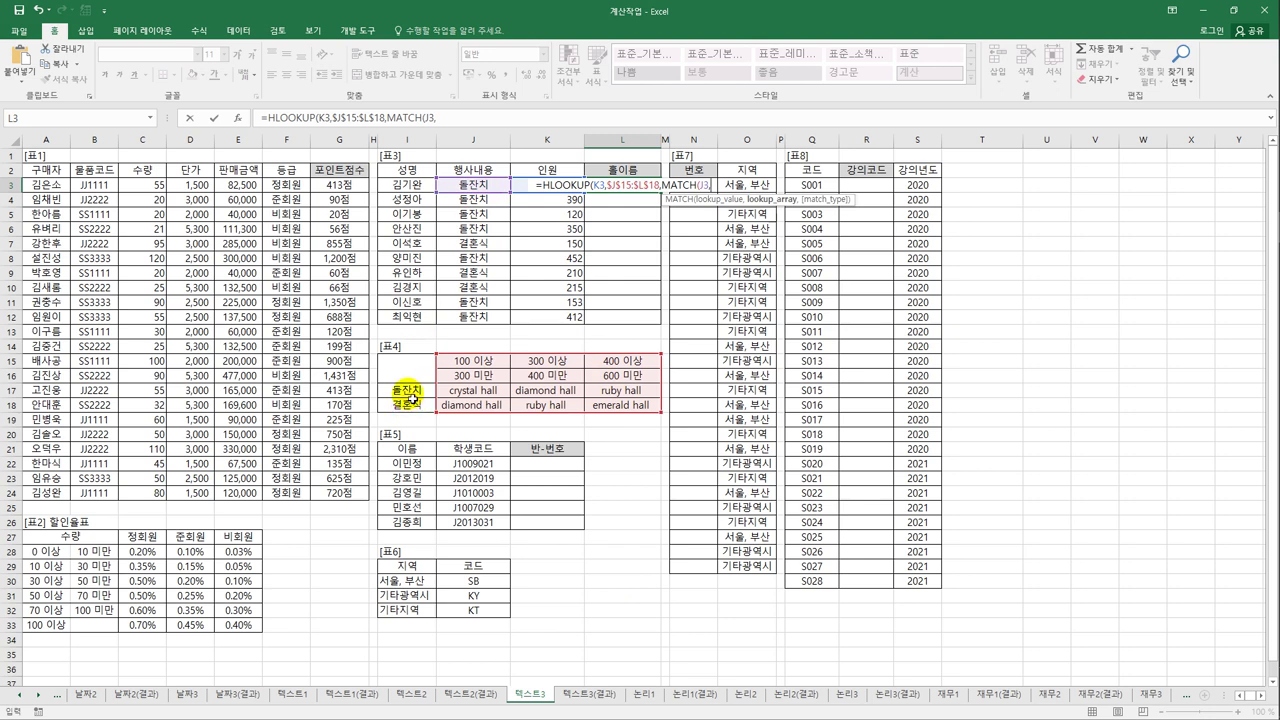
{"action": "left_click_drag", "start_coordinate": [406, 390], "coordinate": [412, 408]}
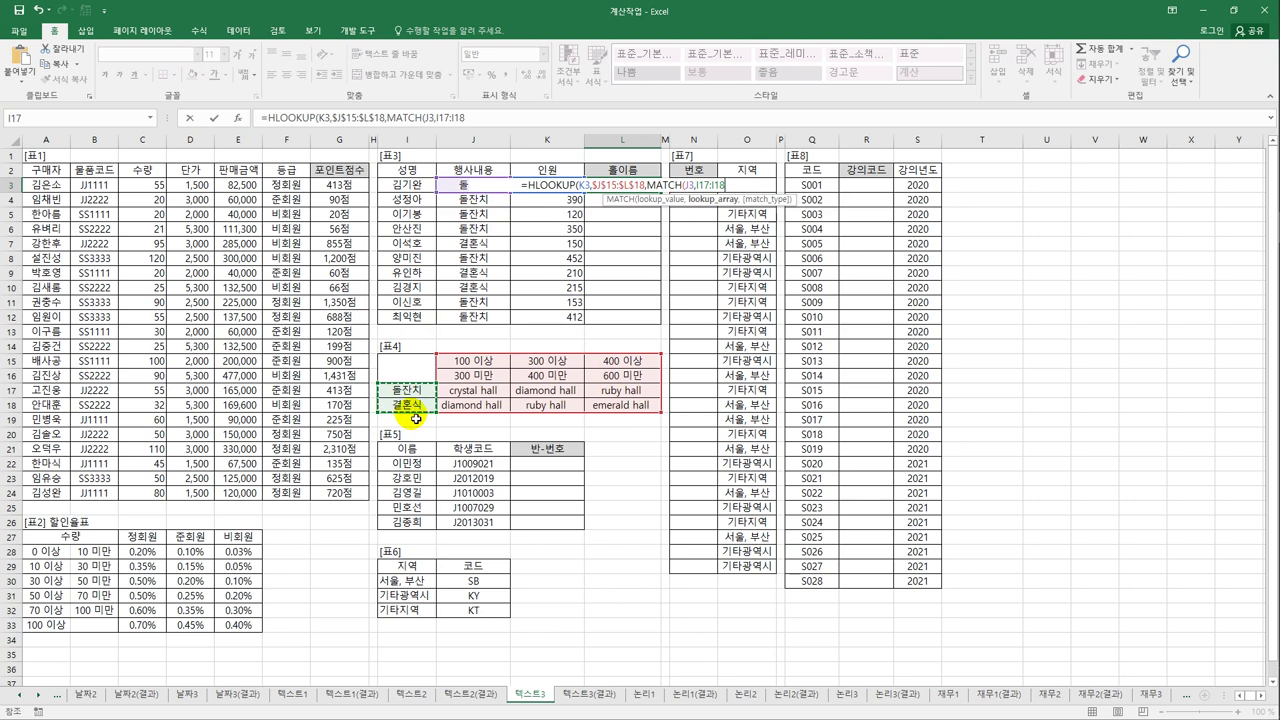
{"action": "key", "text": "F4"}
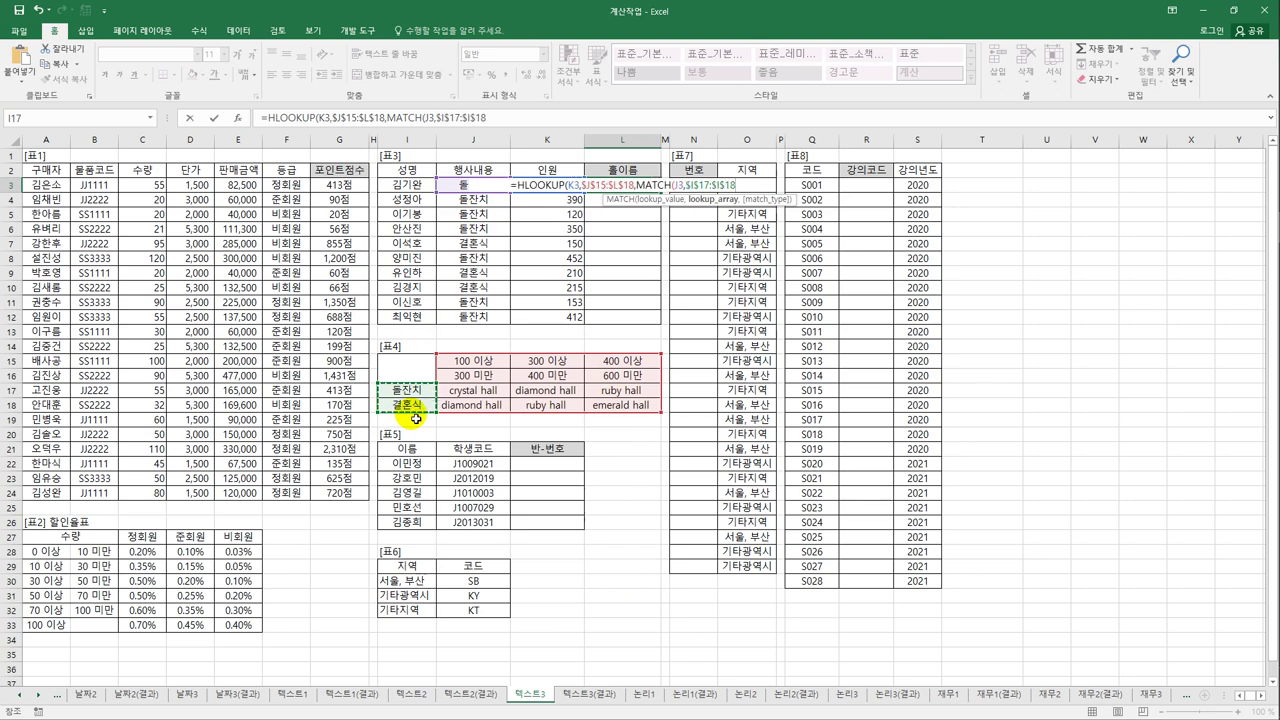
{"action": "type", "text": ","}
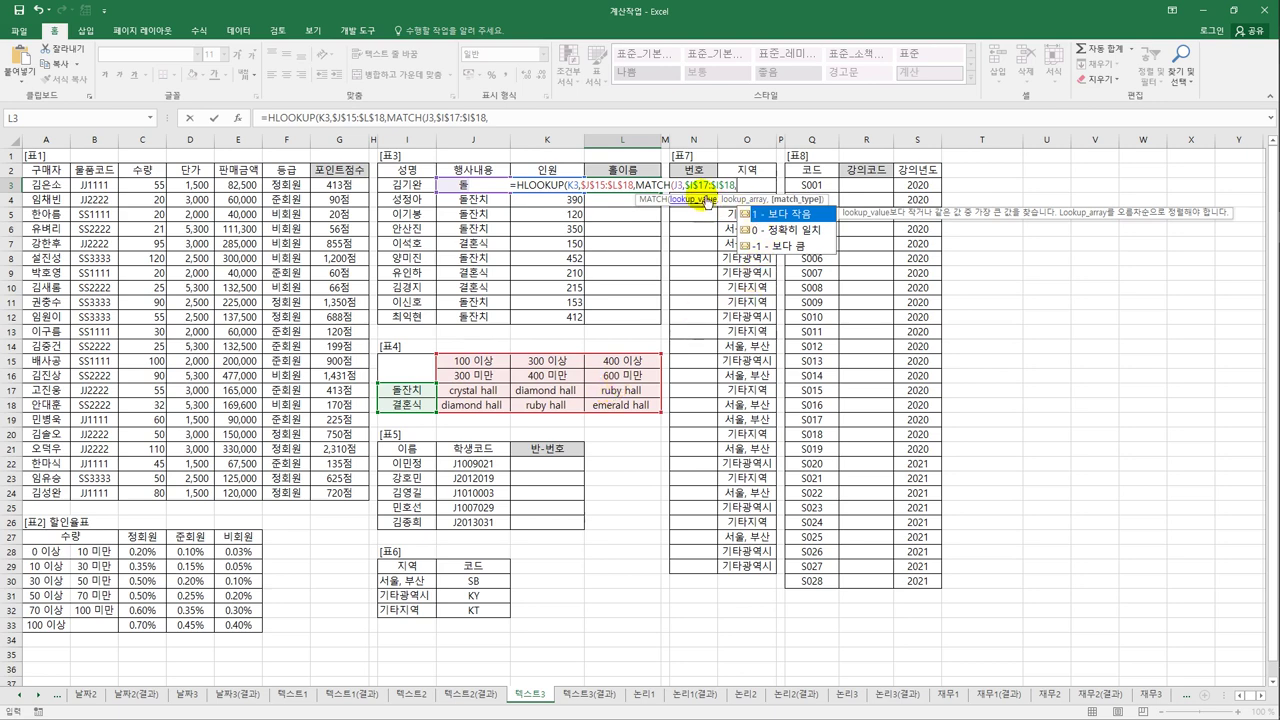
{"action": "left_click", "coordinate": [783, 232]}
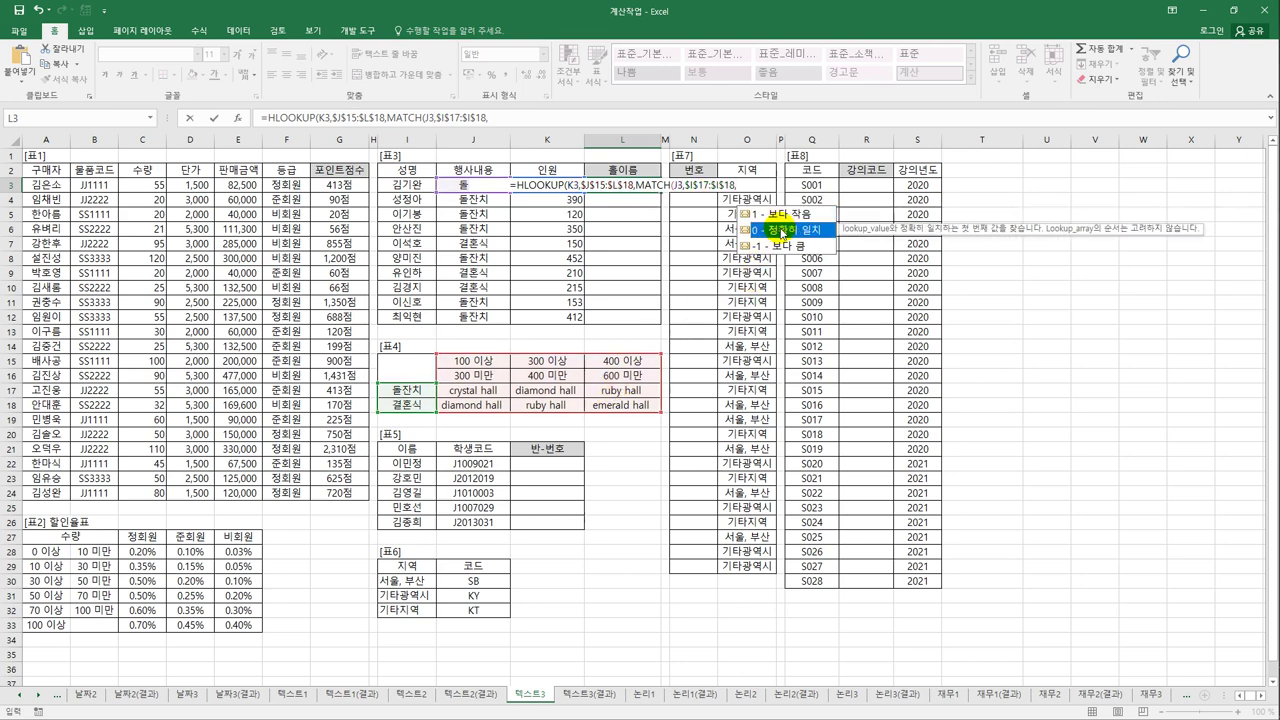
{"action": "double_click", "coordinate": [783, 232]}
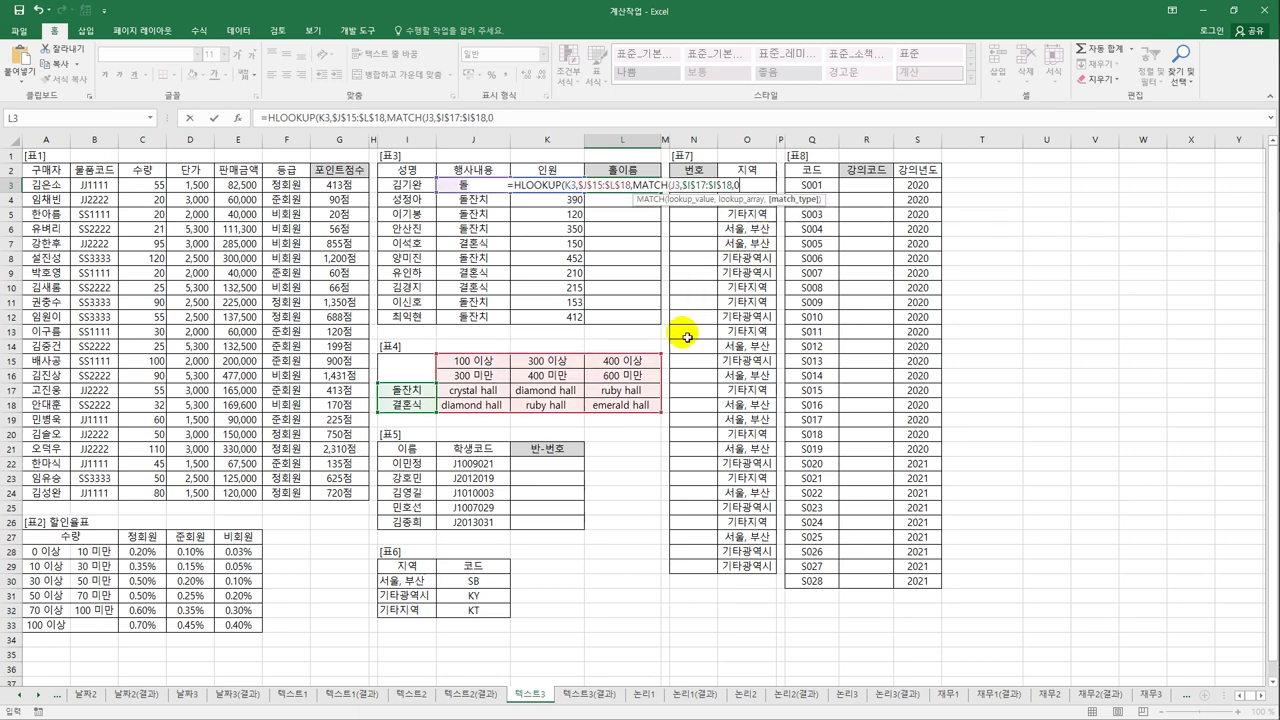
{"action": "type", "text": ")"}
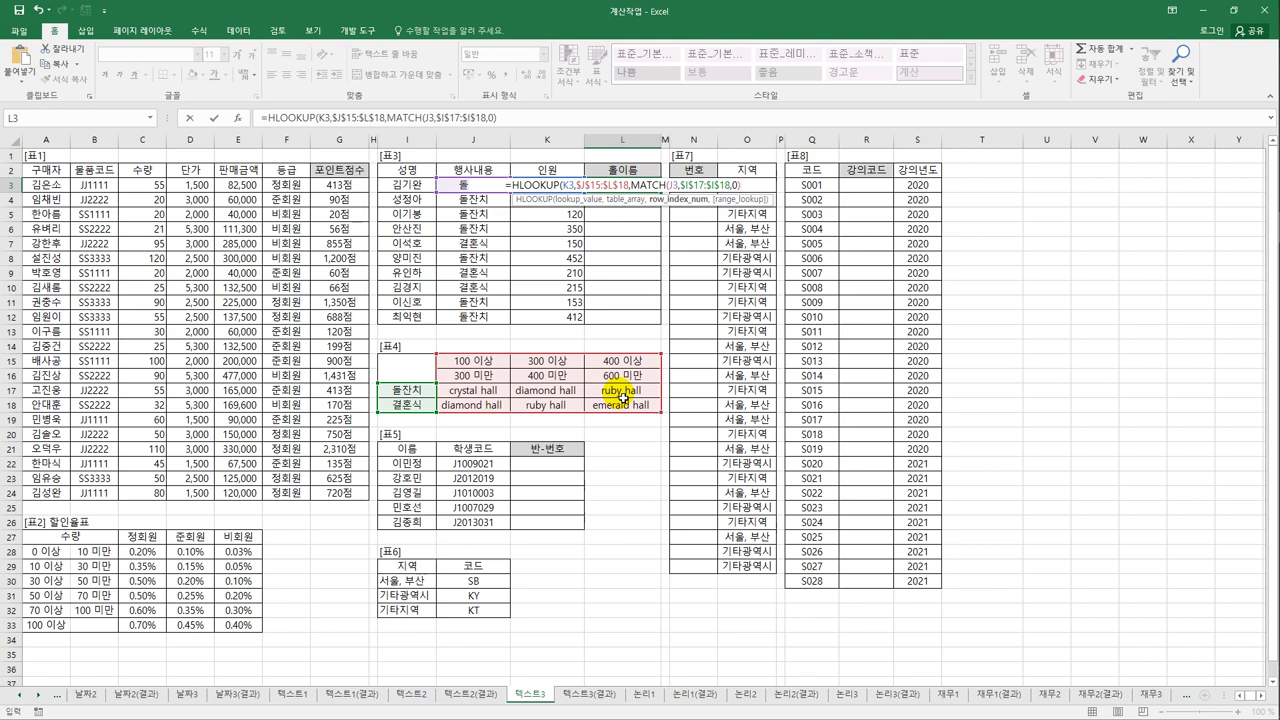
- Add 2 to the MATCH result, complete L3's HLOOKUP formula and fill it down to L12
{"action": "type", "text": "+2"}
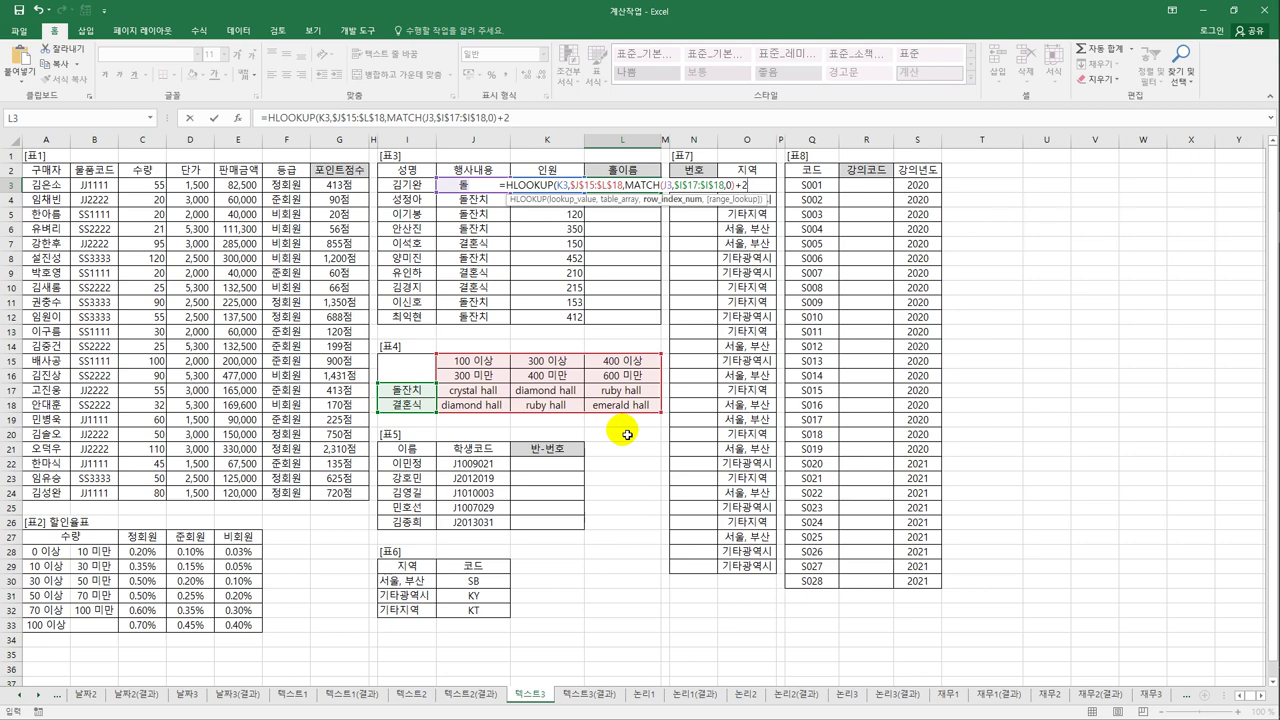
{"action": "type", "text": ")"}
{"action": "key", "text": "ctrl+Return"}
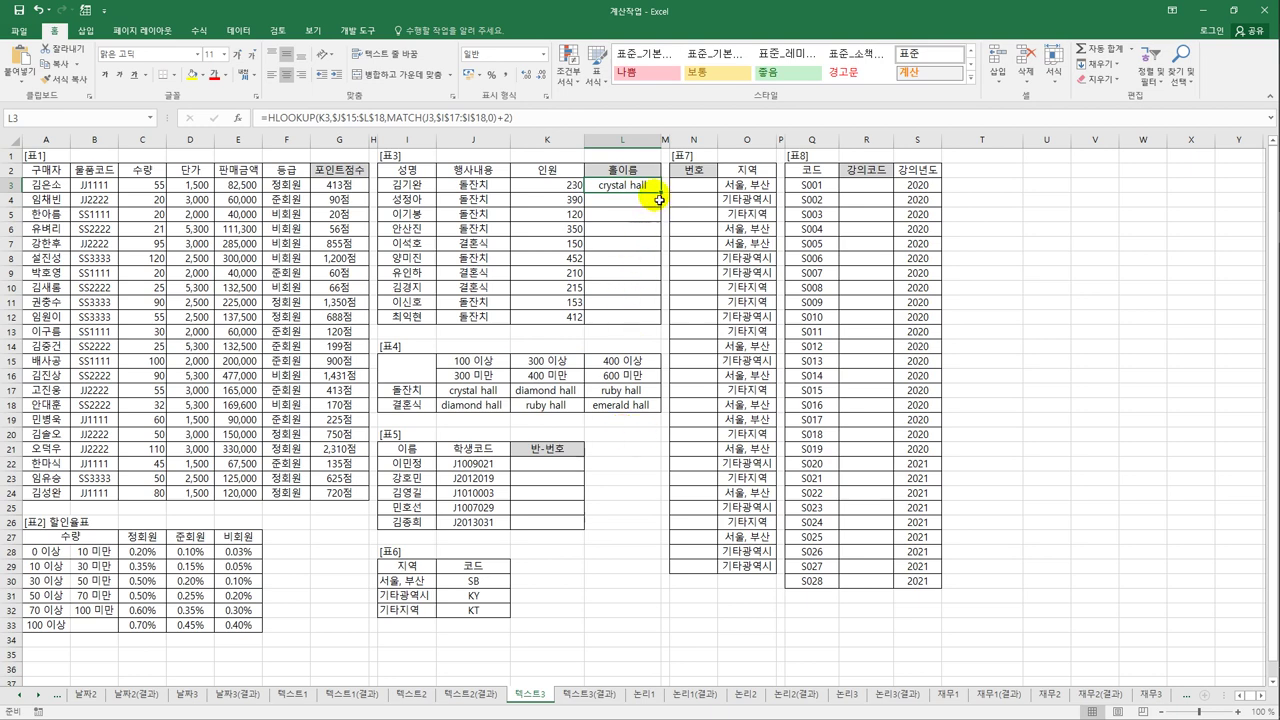
{"action": "left_click_drag", "start_coordinate": [665, 197], "coordinate": [654, 325]}
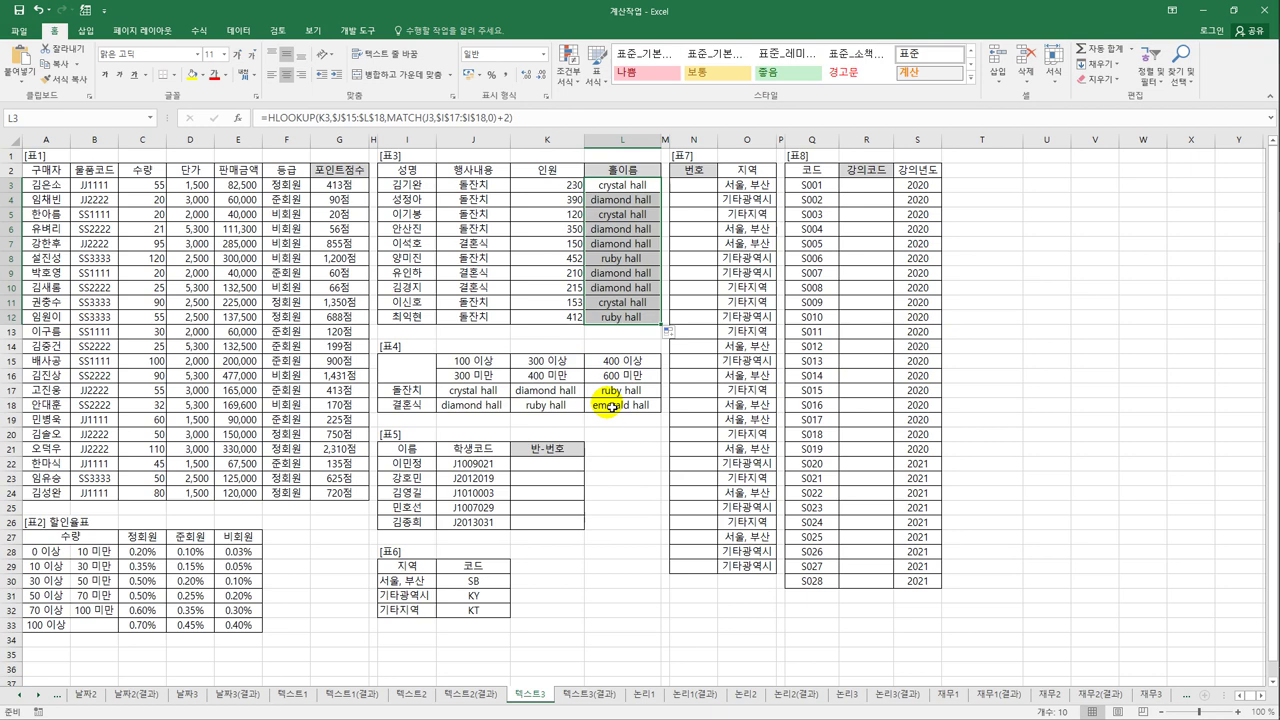
- Wrap L3's HLOOKUP formula in PROPER and fill the new formula down to L12
{"action": "left_click", "coordinate": [608, 186]}
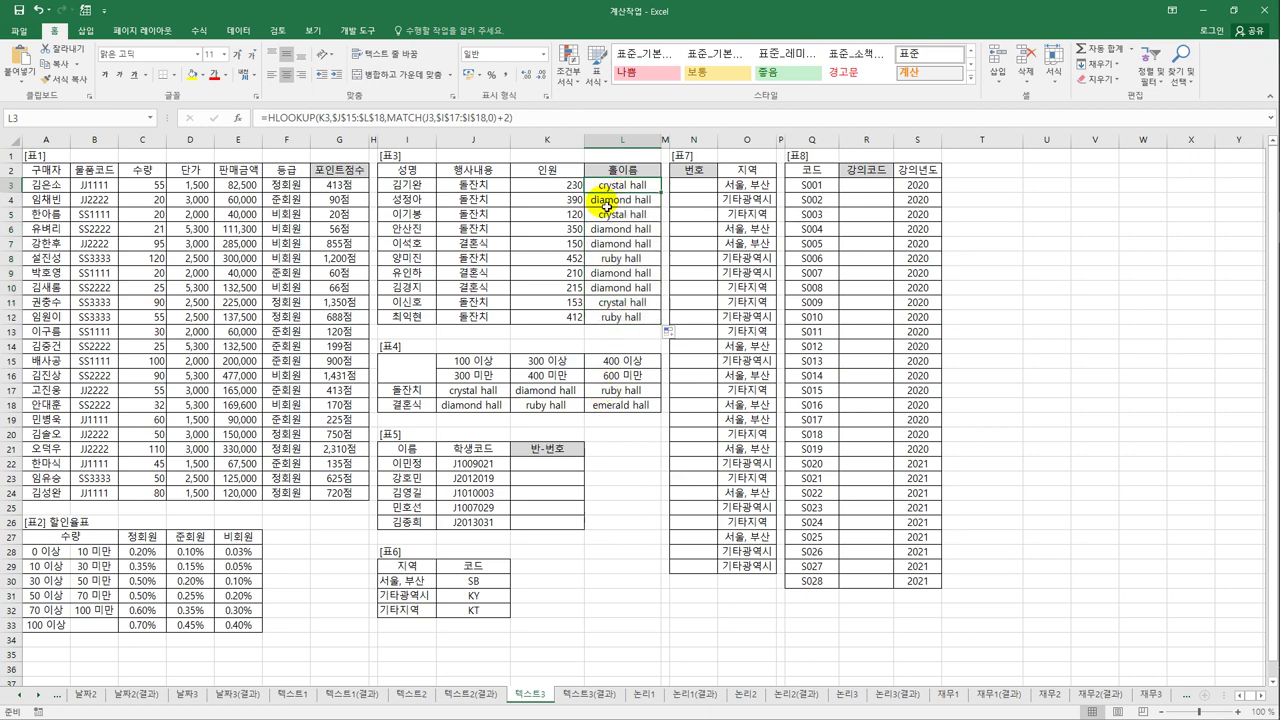
{"action": "left_click", "coordinate": [264, 118]}
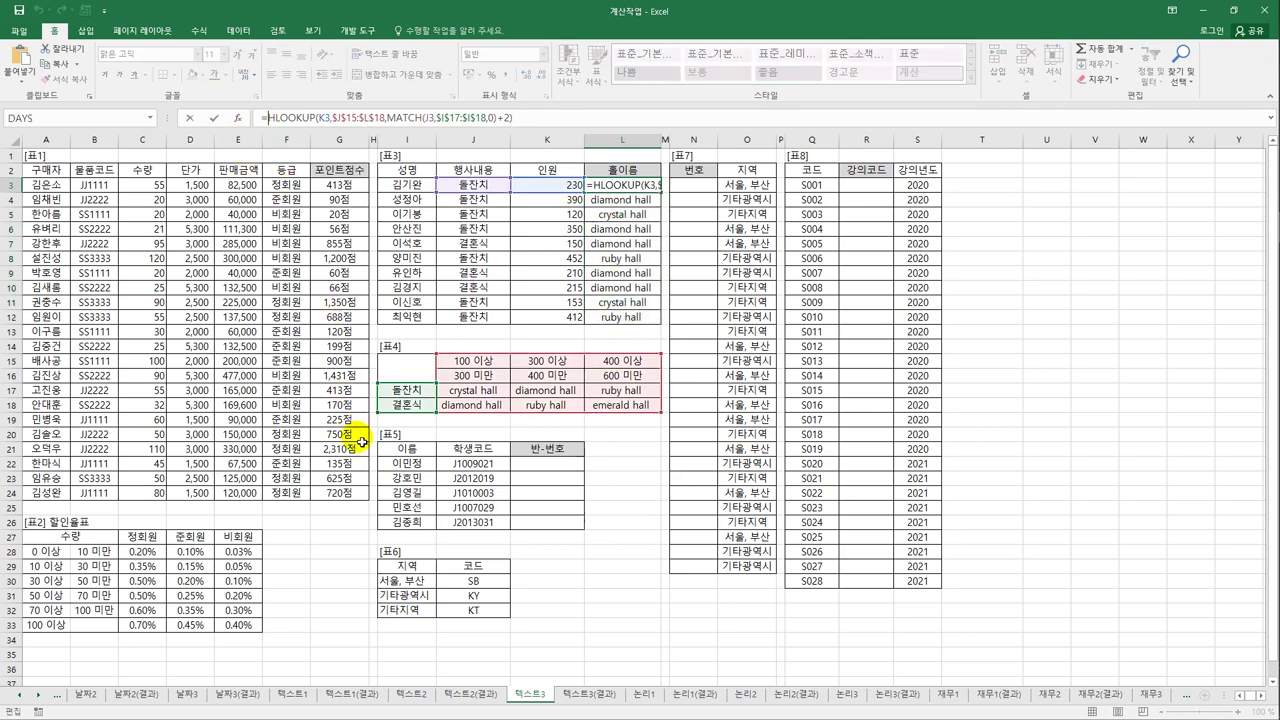
{"action": "type", "text": "pro"}
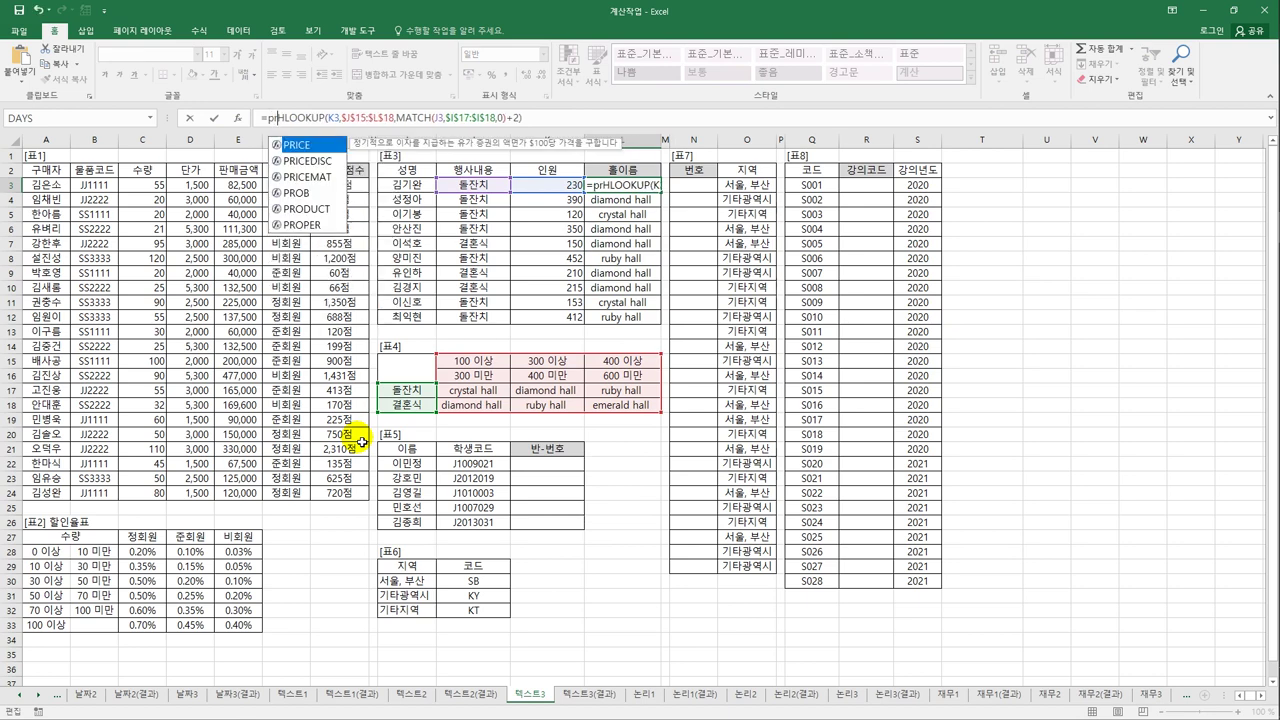
{"action": "key", "text": "Down"}
{"action": "key", "text": "Down"}
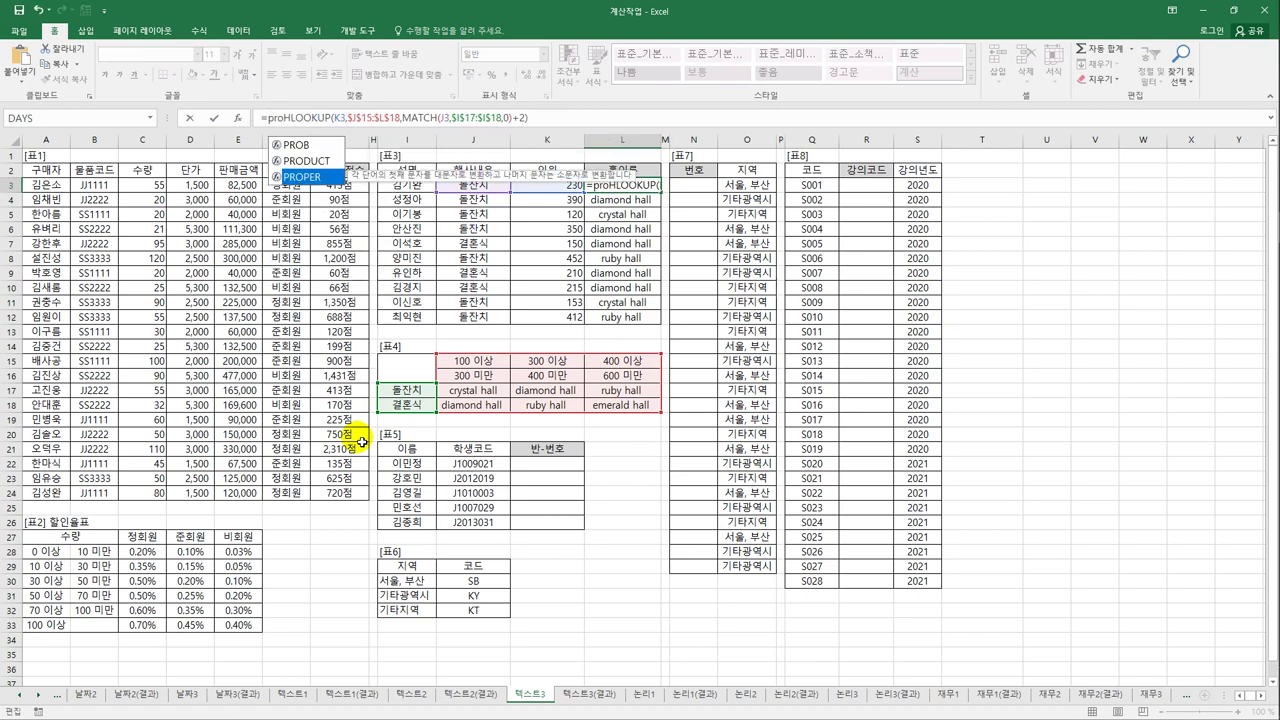
{"action": "key", "text": "Tab"}
{"action": "left_click", "coordinate": [575, 118]}
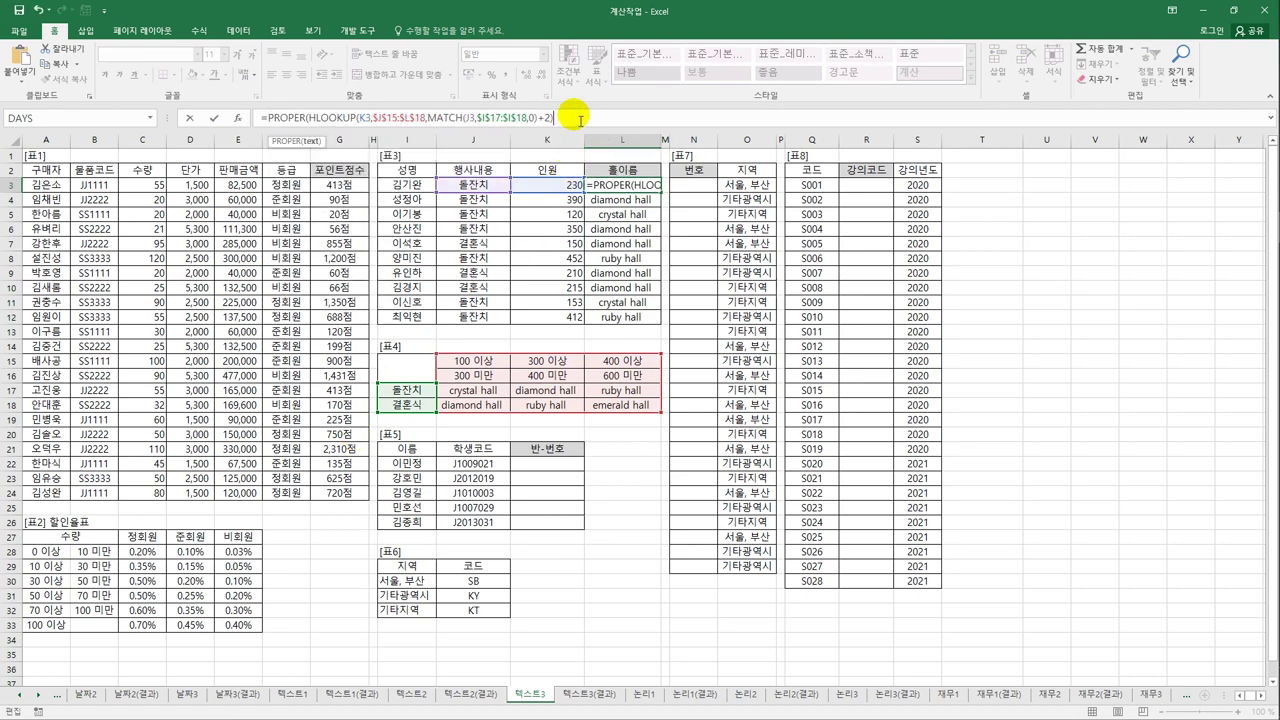
{"action": "type", "text": ")"}
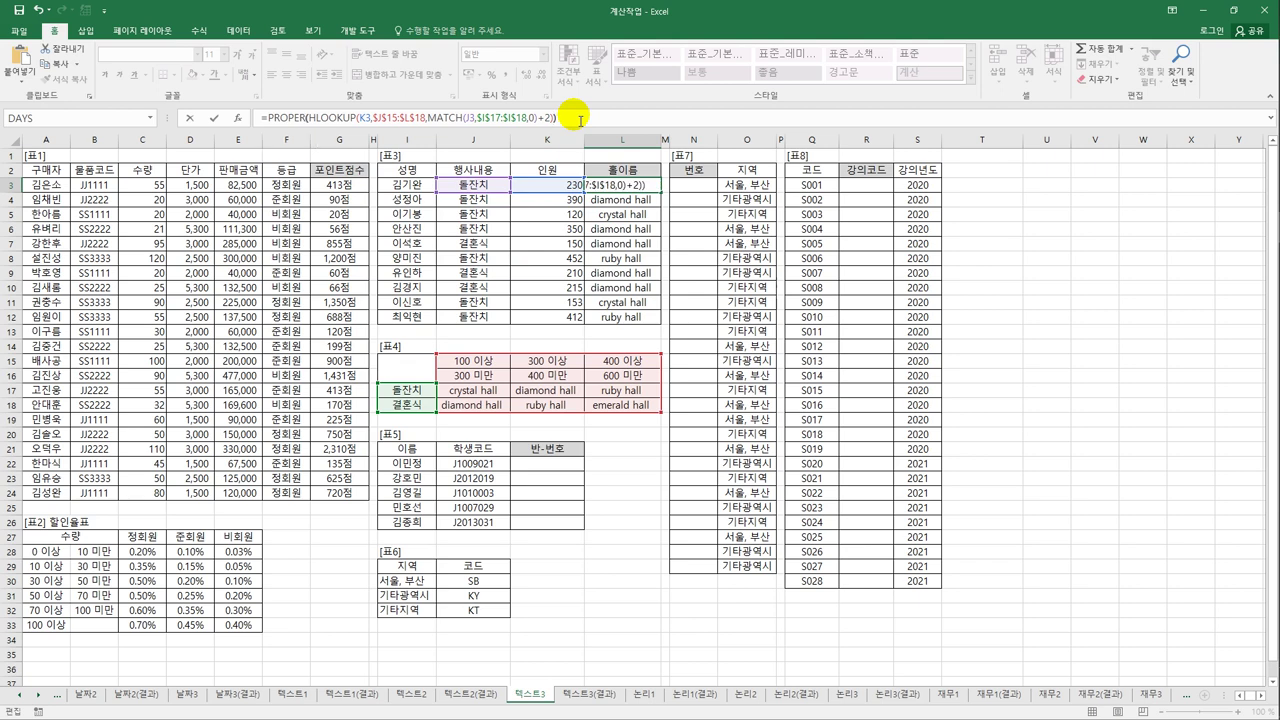
{"action": "key", "text": "Return"}
{"action": "left_click", "coordinate": [618, 186]}
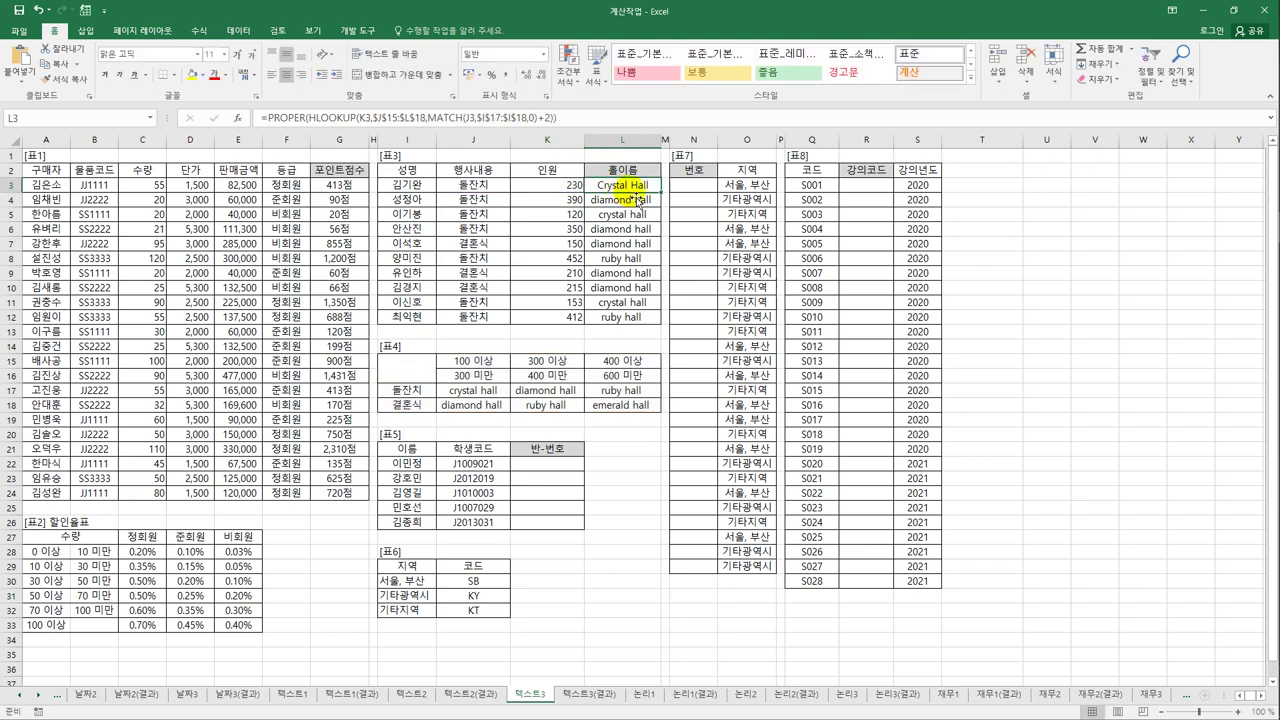
{"action": "left_click_drag", "start_coordinate": [661, 192], "coordinate": [652, 323]}
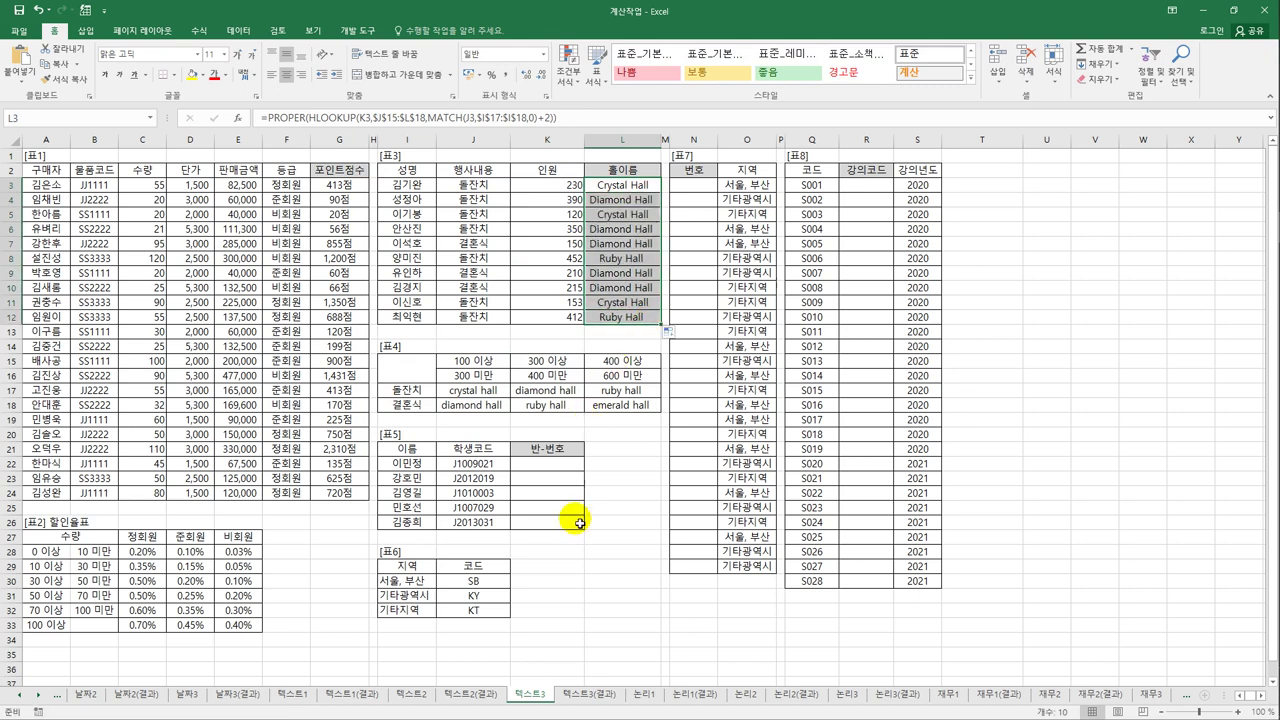
- Start a MID formula in 표5's K22 that takes the student code in J22 as its text
{"action": "left_click", "coordinate": [645, 315]}
{"action": "left_click", "coordinate": [557, 468]}
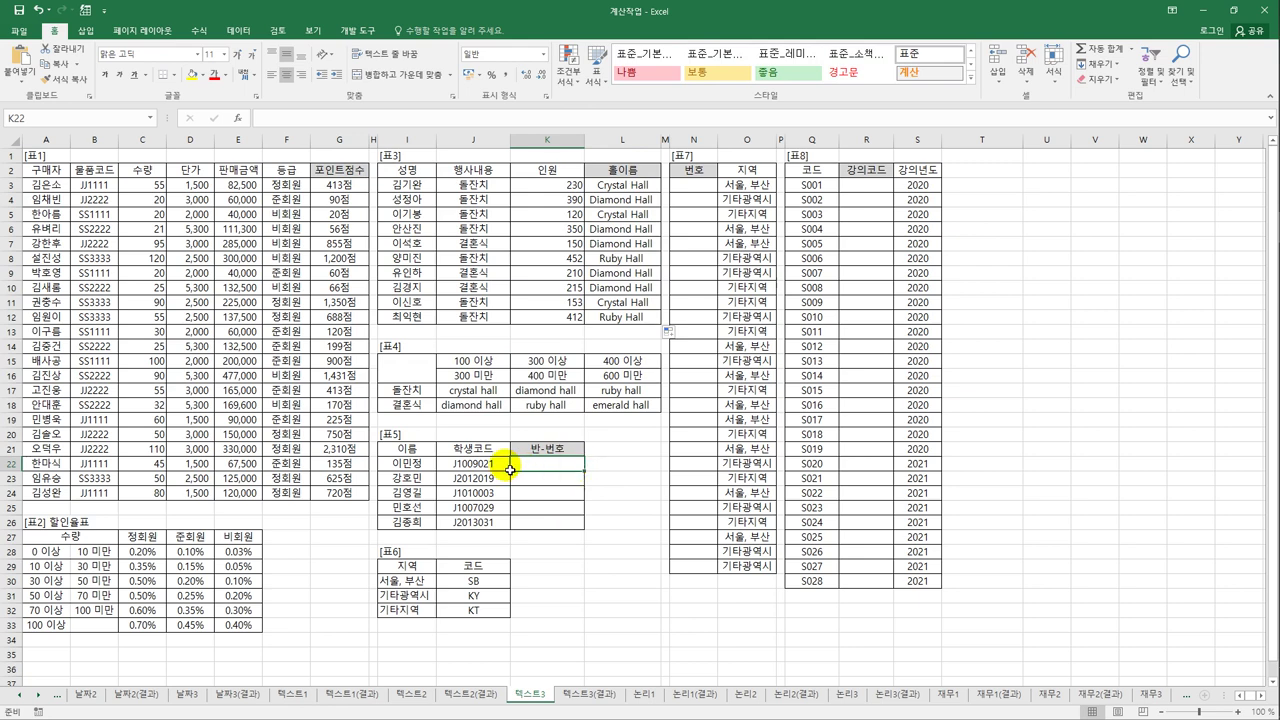
{"action": "left_click_drag", "start_coordinate": [500, 465], "coordinate": [509, 531]}
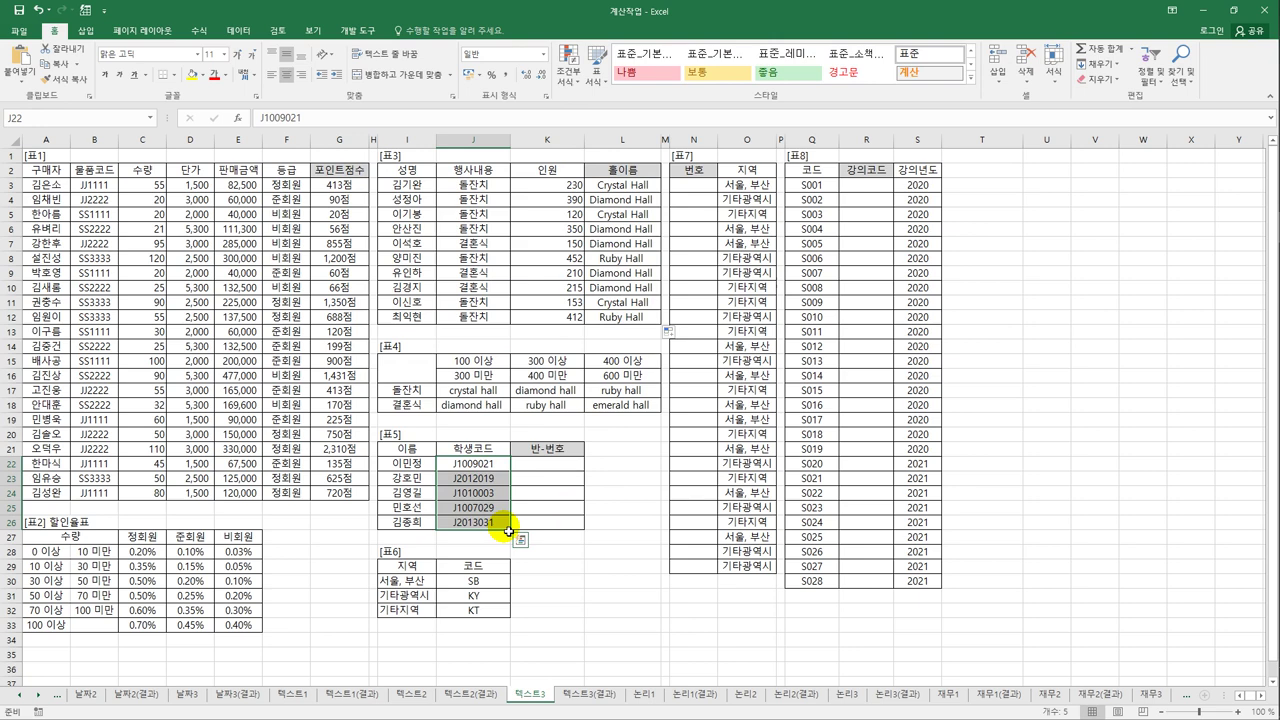
{"action": "left_click_drag", "start_coordinate": [530, 464], "coordinate": [557, 532]}
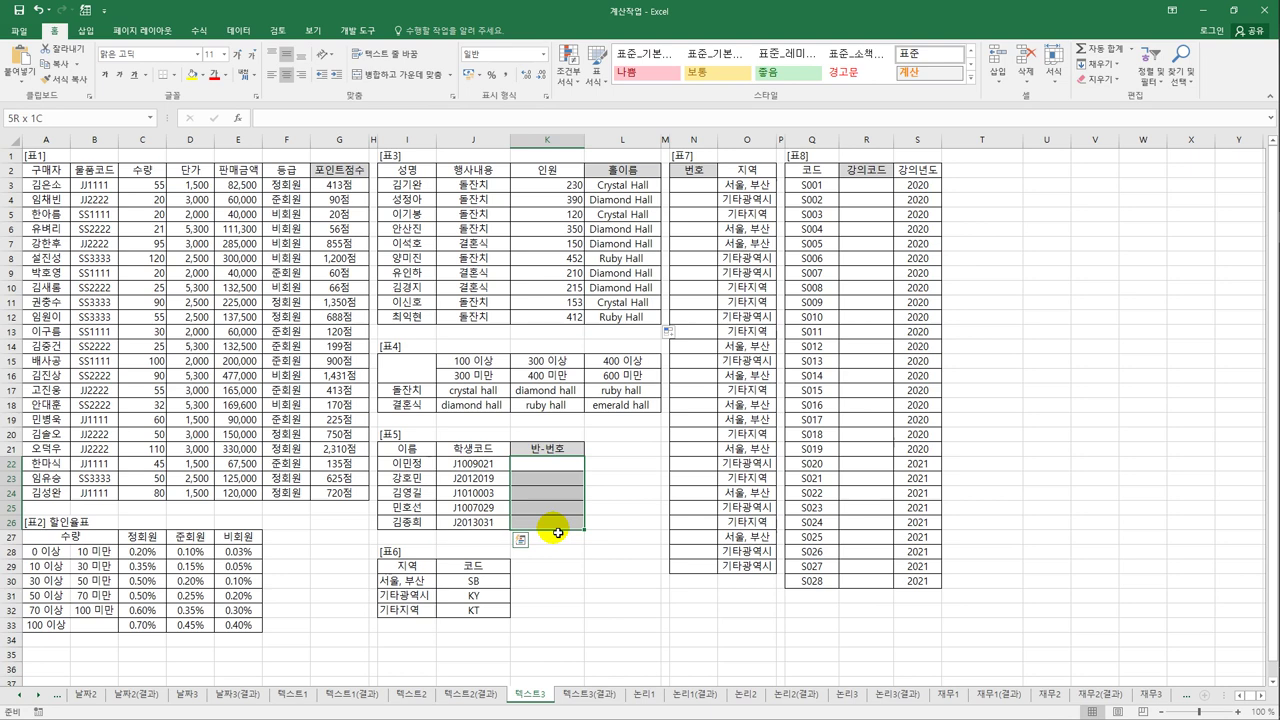
{"action": "left_click_drag", "start_coordinate": [557, 532], "coordinate": [561, 463]}
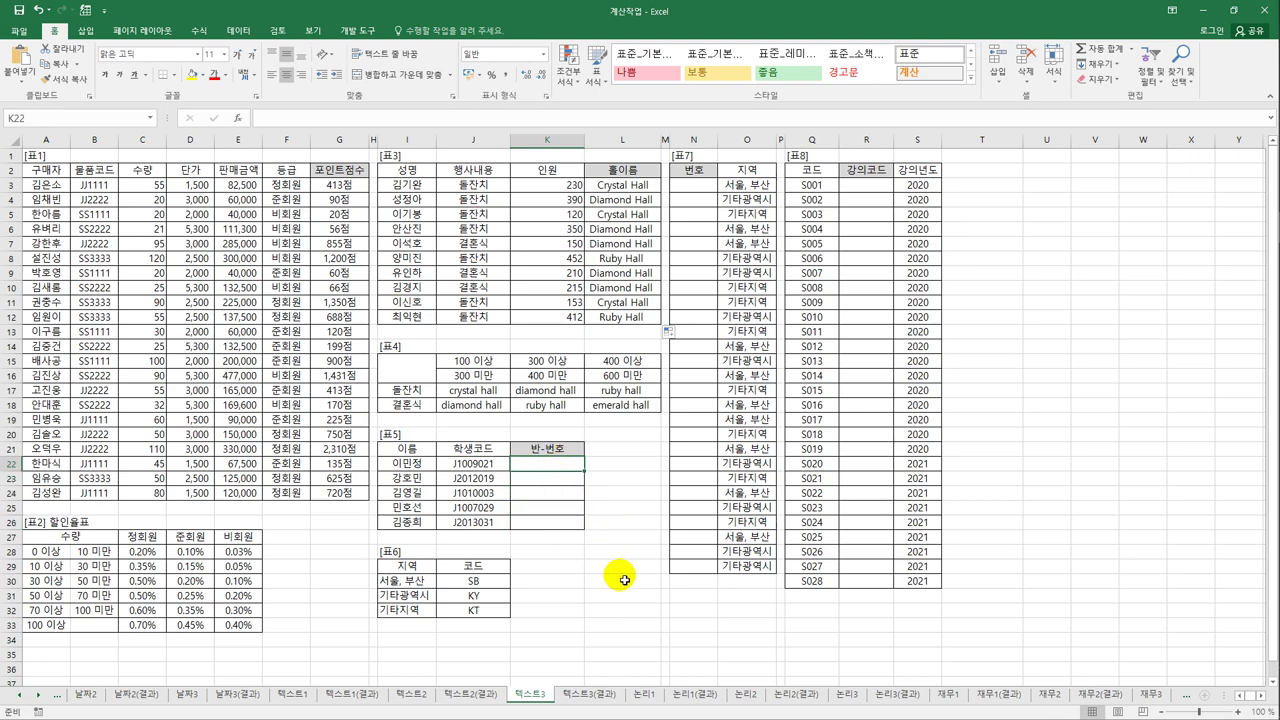
{"action": "type", "text": "=mid"}
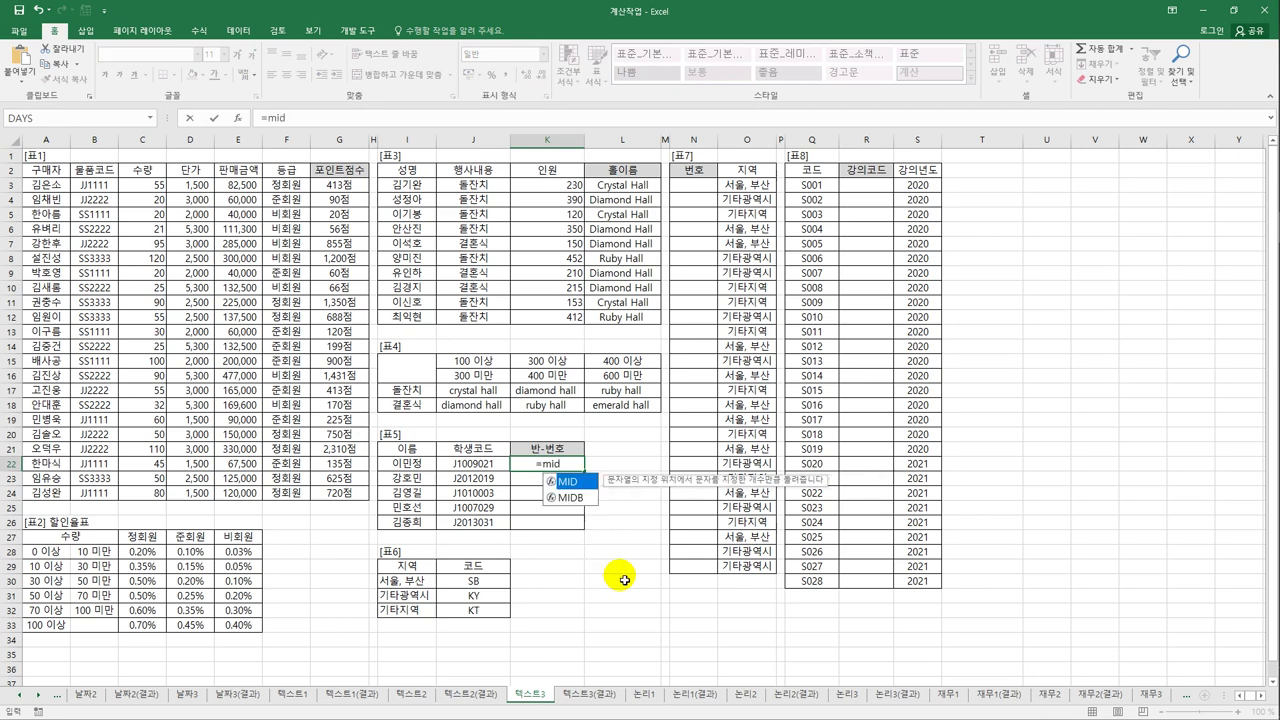
{"action": "key", "text": "Tab"}
{"action": "key", "text": "Left"}
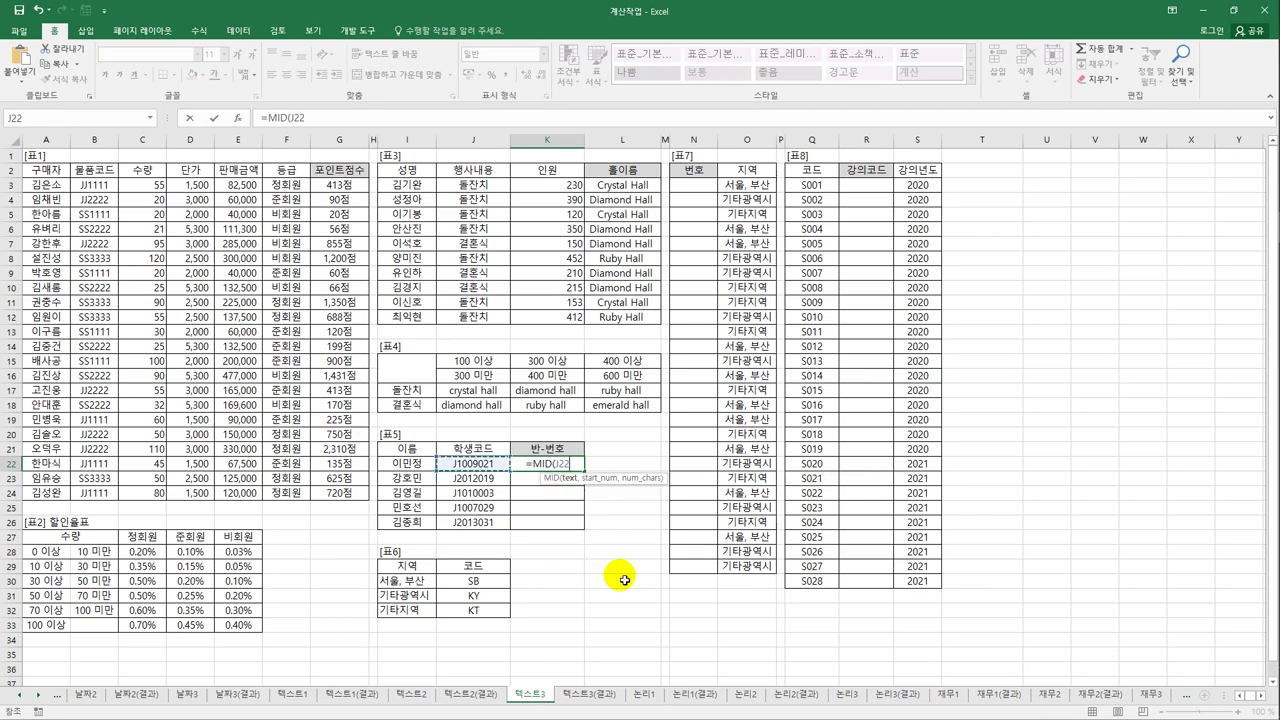
{"action": "type", "text": ","}
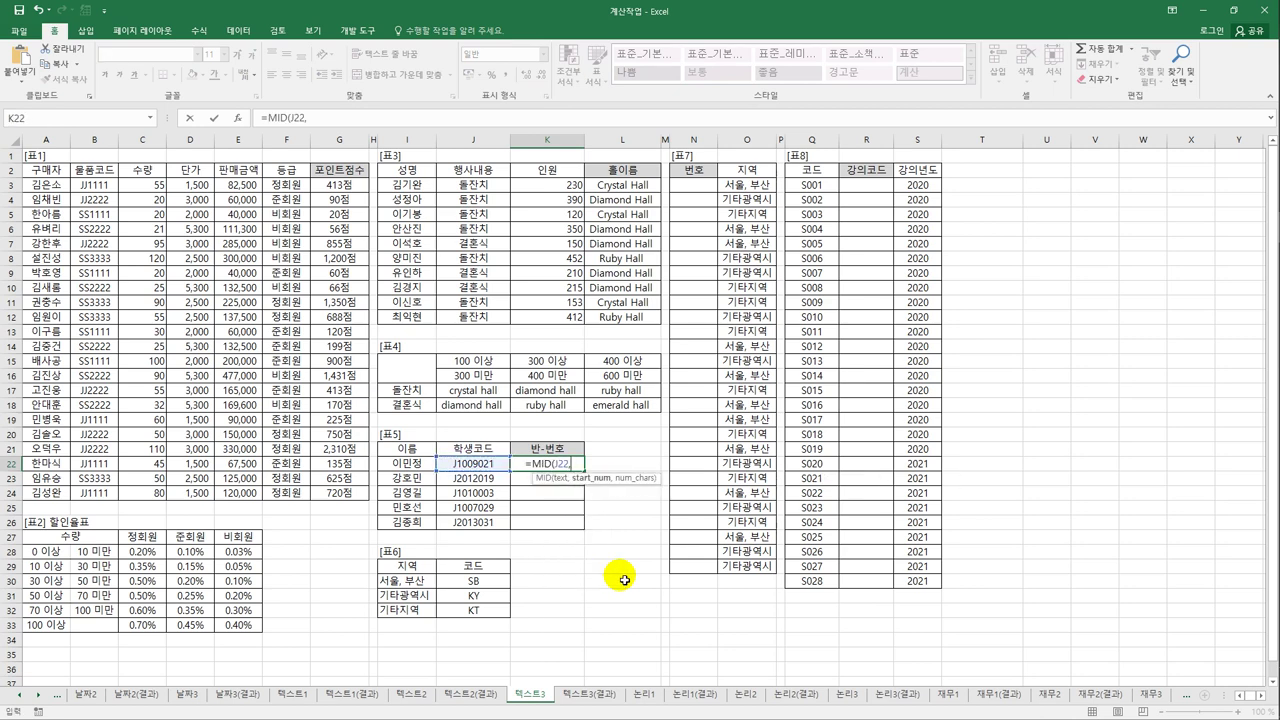
- Set K22's MID to extract 3 characters from position 3, complete the formula and fill it down to K26
{"action": "type", "text": "3,"}
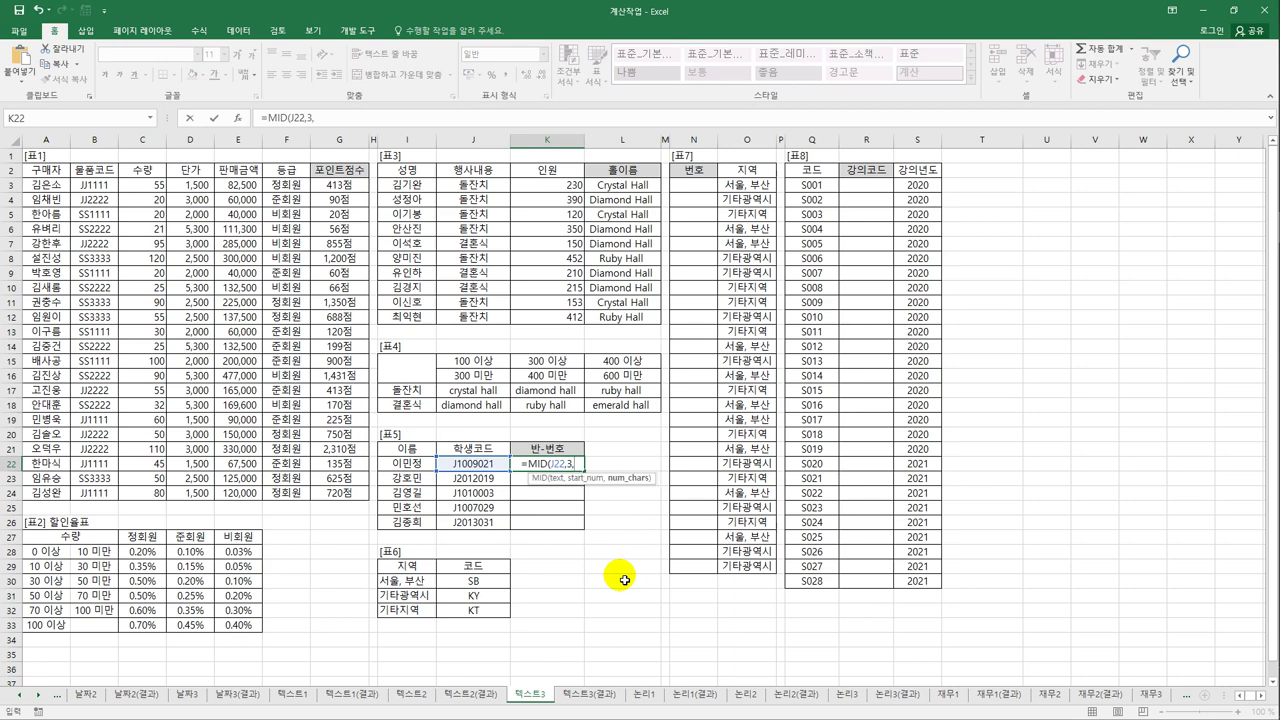
{"action": "type", "text": "3"}
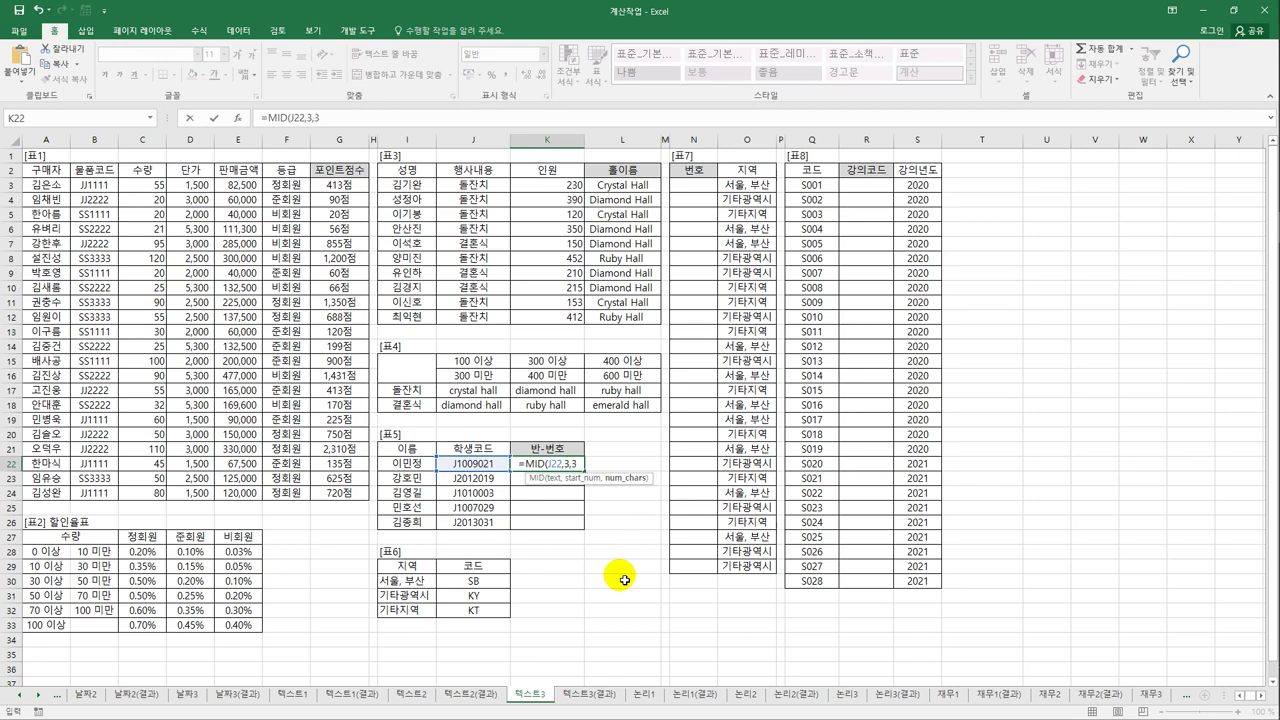
{"action": "type", "text": ")"}
{"action": "key", "text": "ctrl+Return"}
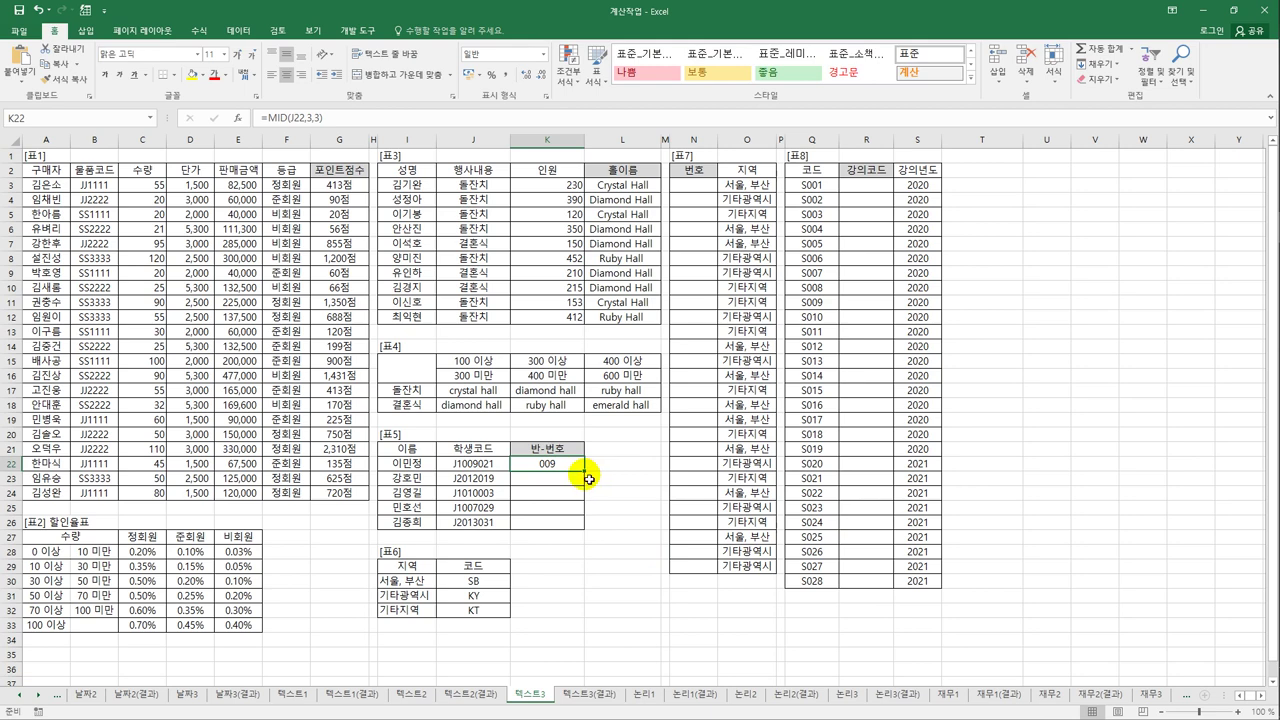
{"action": "left_click_drag", "start_coordinate": [589, 479], "coordinate": [577, 525]}
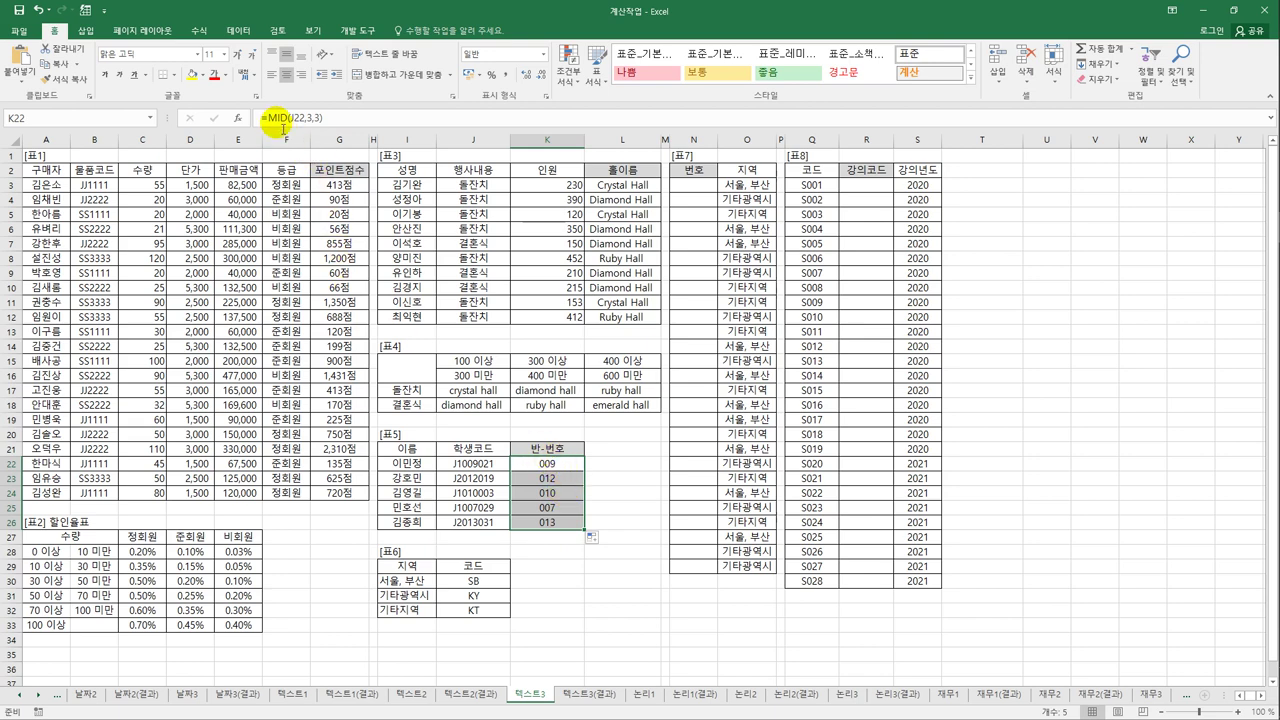
- Wrap K22's MID formula in VALUE and fill the new formula down to K26
{"action": "left_click", "coordinate": [266, 118]}
{"action": "type", "text": "vl"}
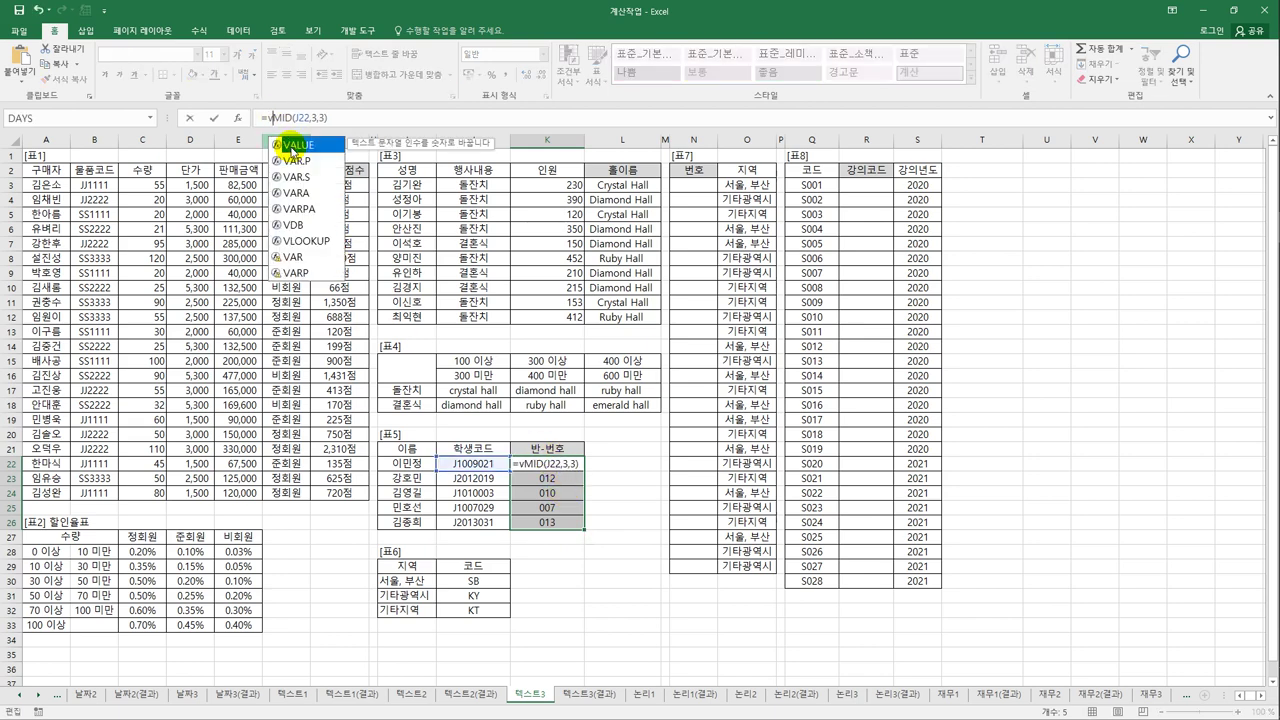
{"action": "key", "text": "BackSpace"}
{"action": "type", "text": "a"}
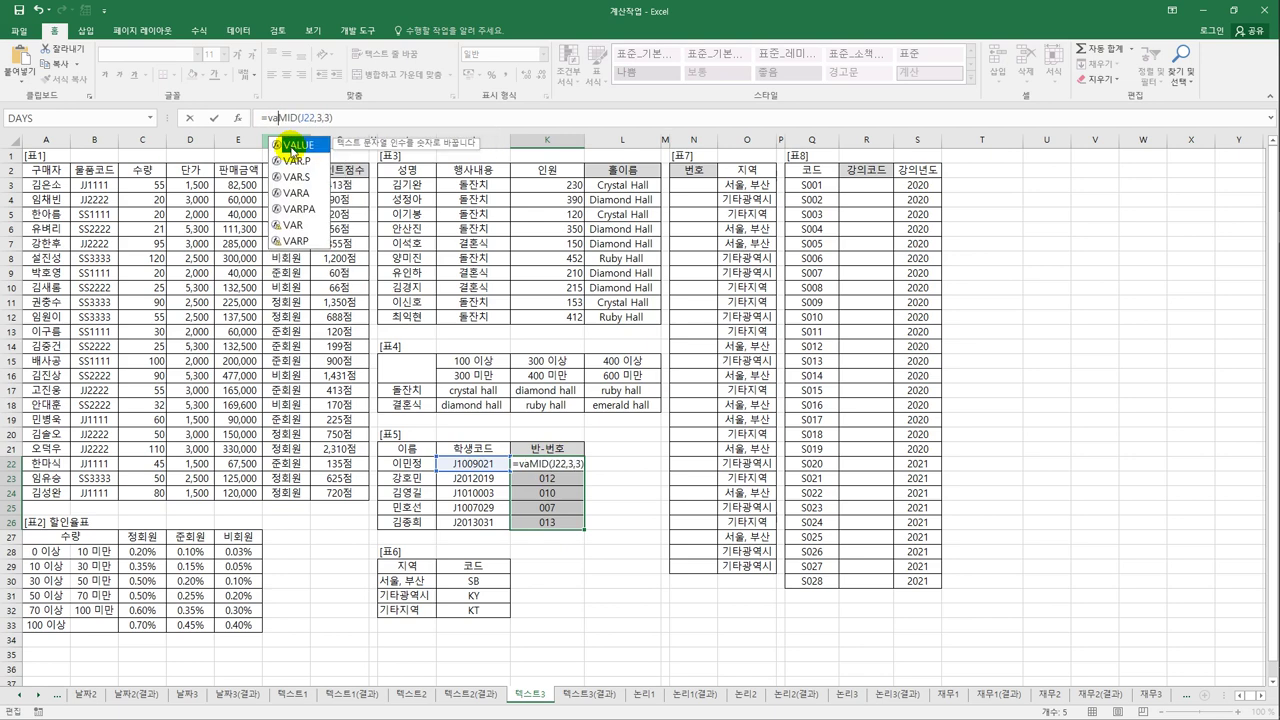
{"action": "double_click", "coordinate": [288, 145]}
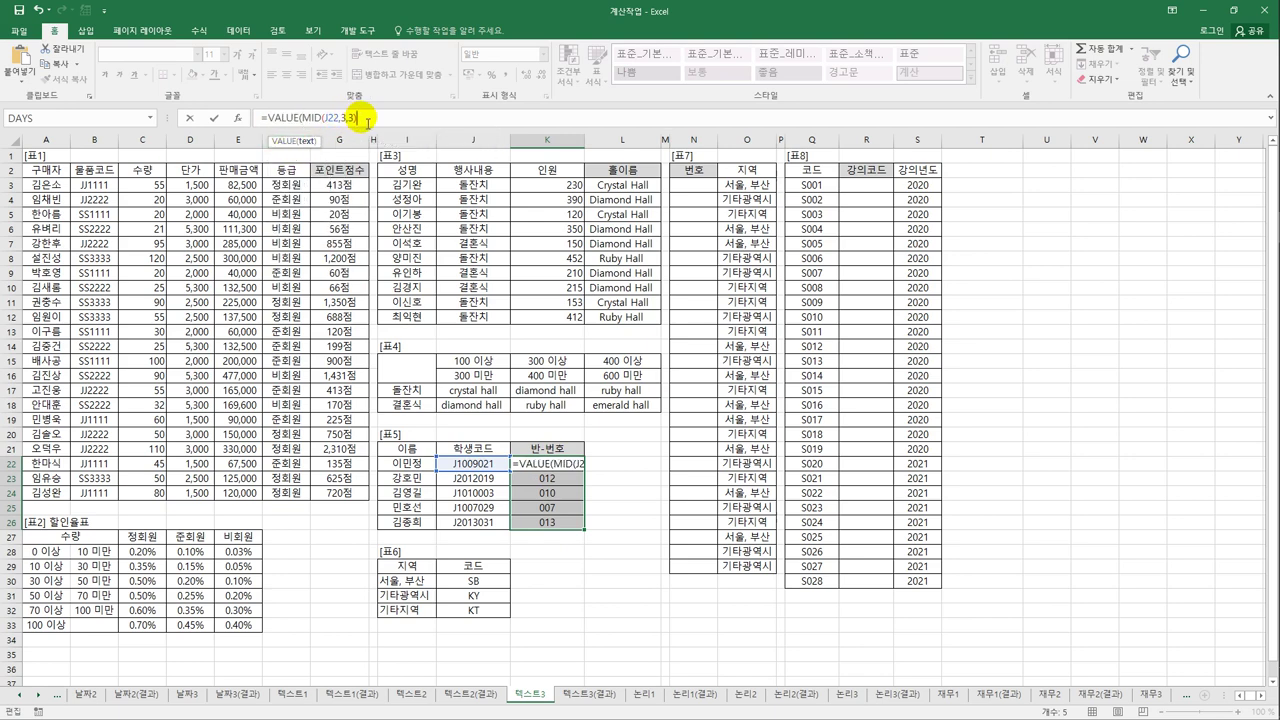
{"action": "type", "text": ")"}
{"action": "key", "text": "Return"}
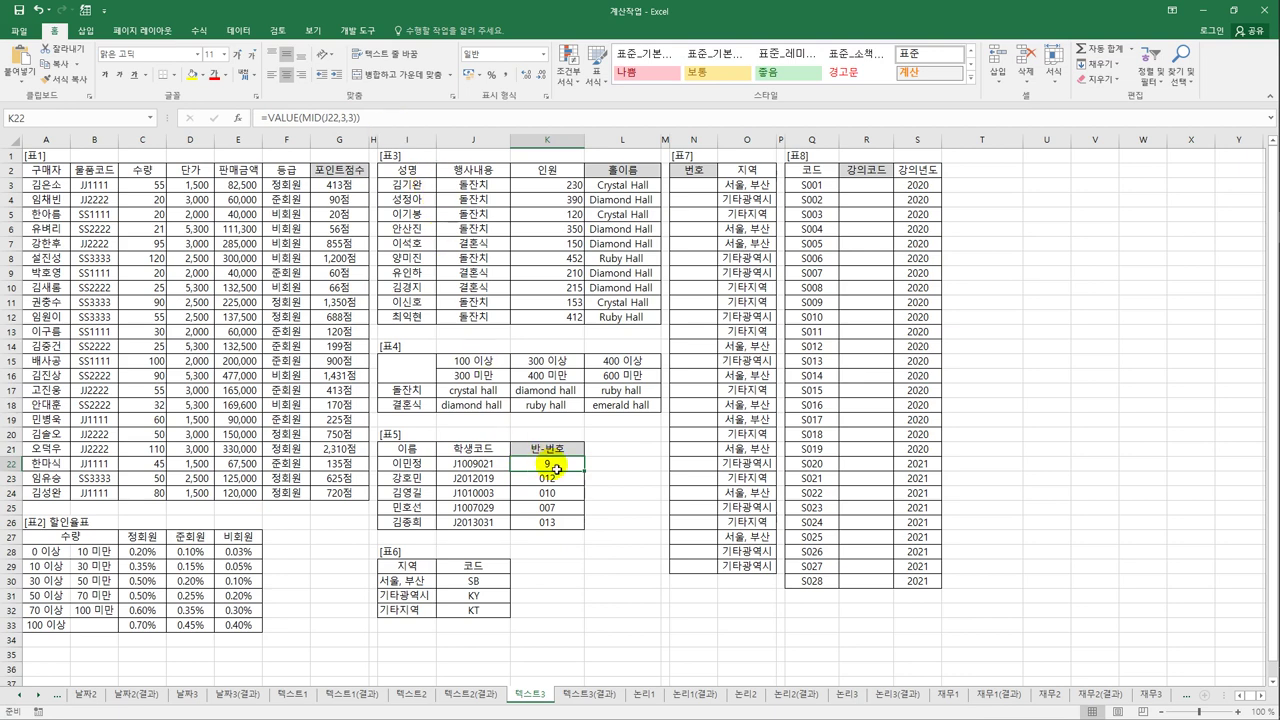
{"action": "left_click_drag", "start_coordinate": [588, 474], "coordinate": [594, 533]}
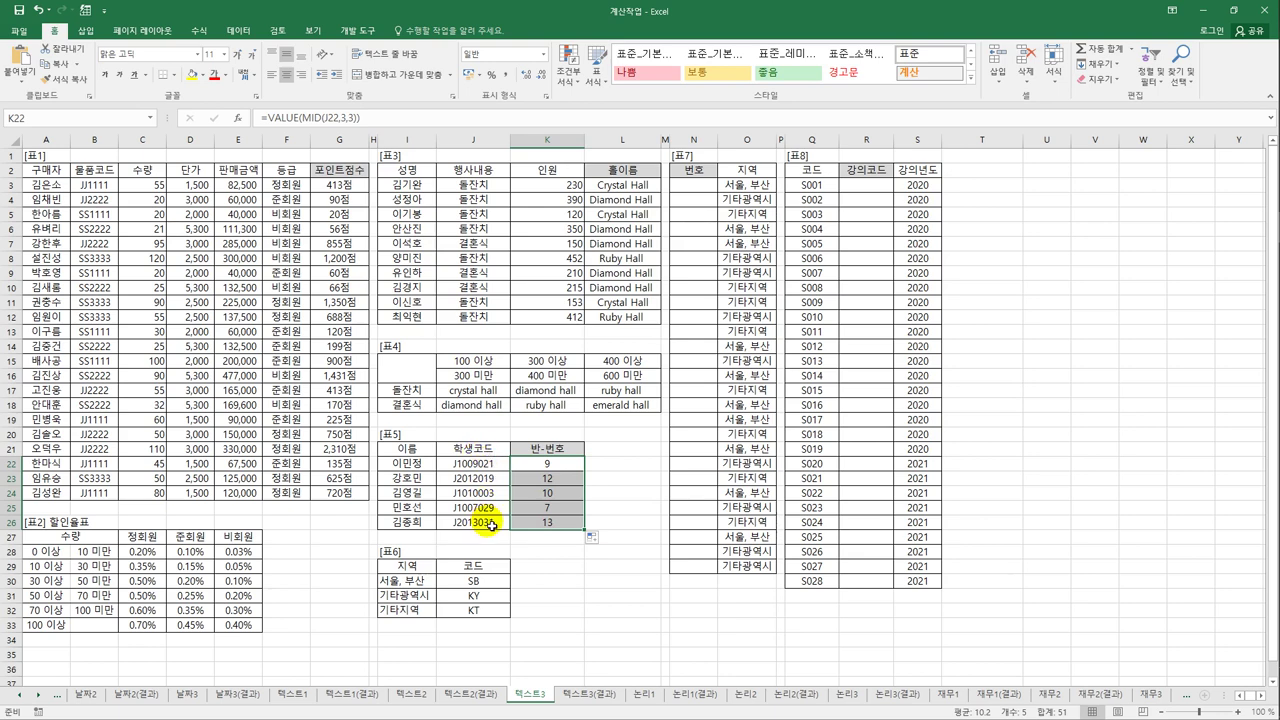
{"action": "left_click", "coordinate": [371, 120]}
{"action": "type", "text": "&"}
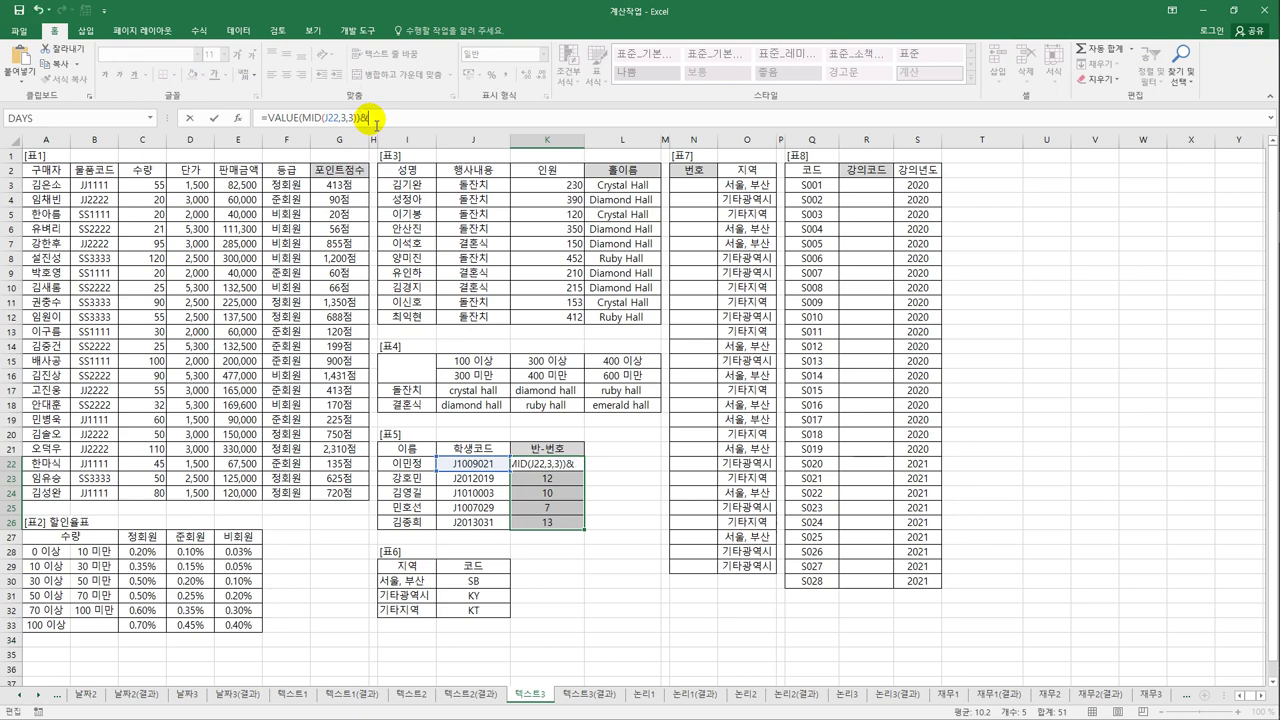
{"action": "type", "text": "\"-\"&vl"}
{"action": "key", "text": "BackSpace"}
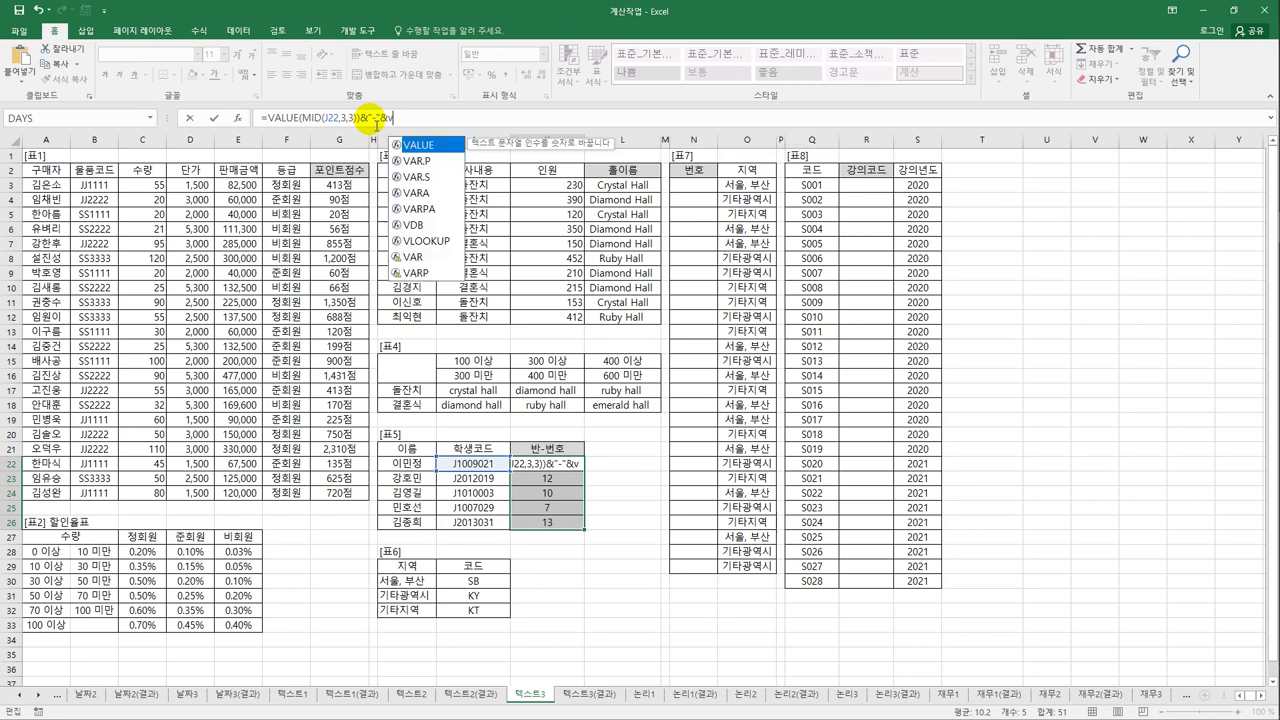
{"action": "key", "text": "BackSpace"}
{"action": "key", "text": "BackSpace"}
{"action": "key", "text": "BackSpace"}
{"action": "key", "text": "BackSpace"}
{"action": "key", "text": "BackSpace"}
{"action": "key", "text": "BackSpace"}
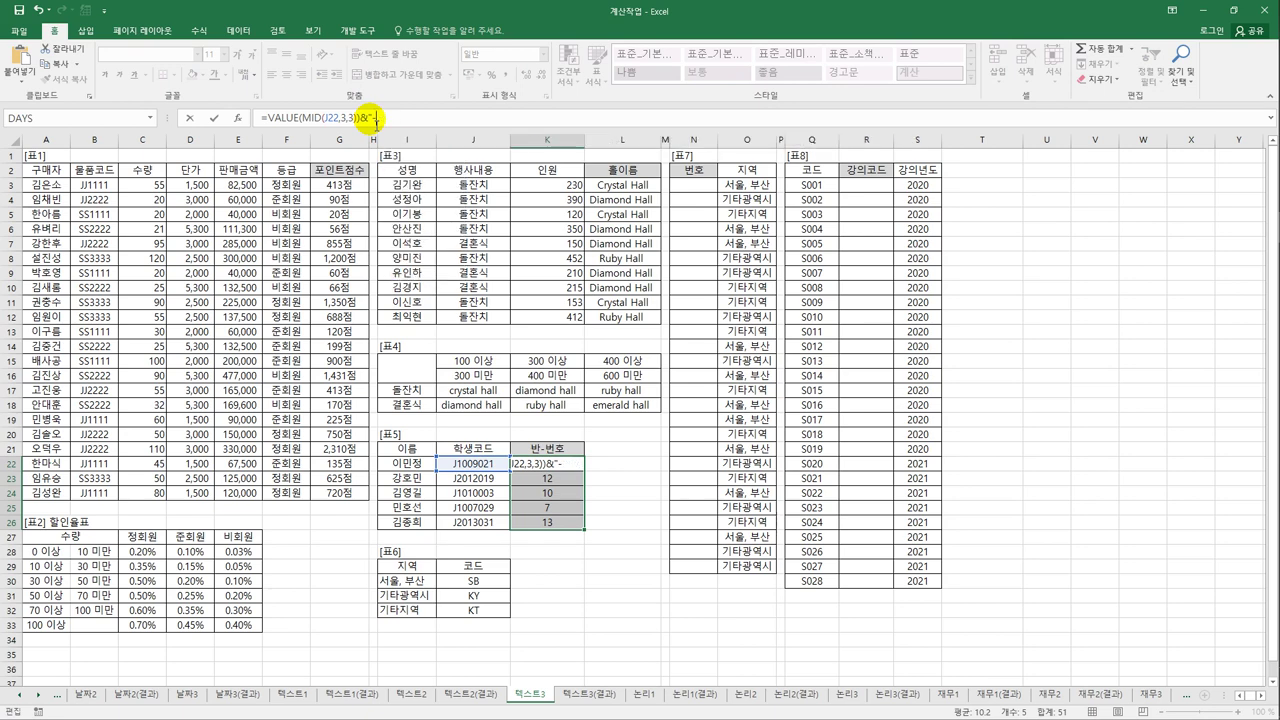
{"action": "key", "text": "Return"}
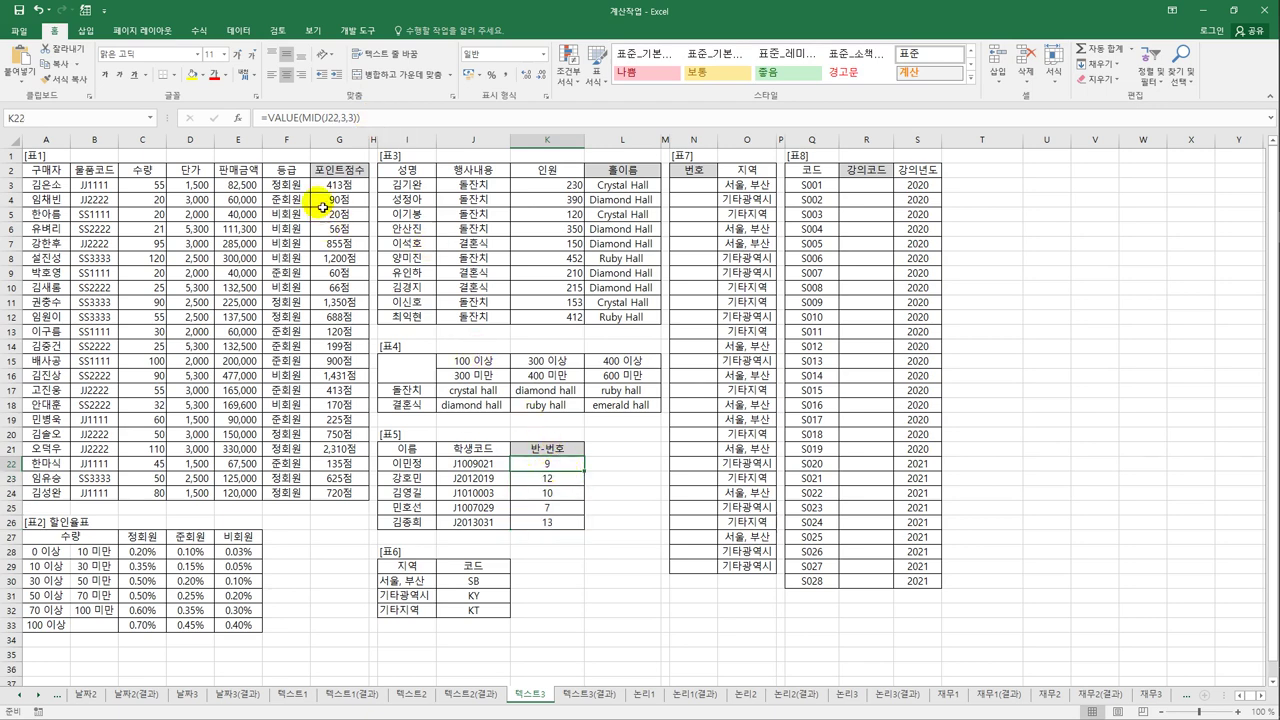
- Wrap K22's VALUE formula in CONCATENATE and add "-" as the second text argument
{"action": "left_click", "coordinate": [271, 120]}
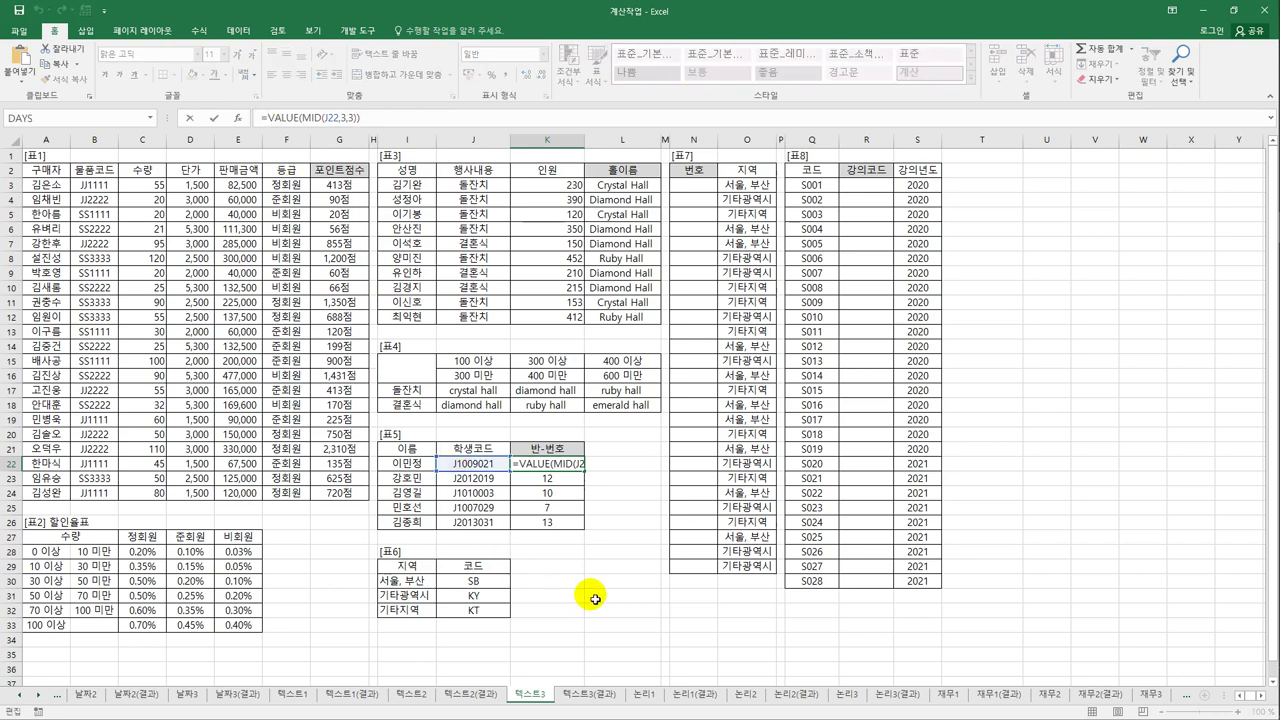
{"action": "type", "text": "con"}
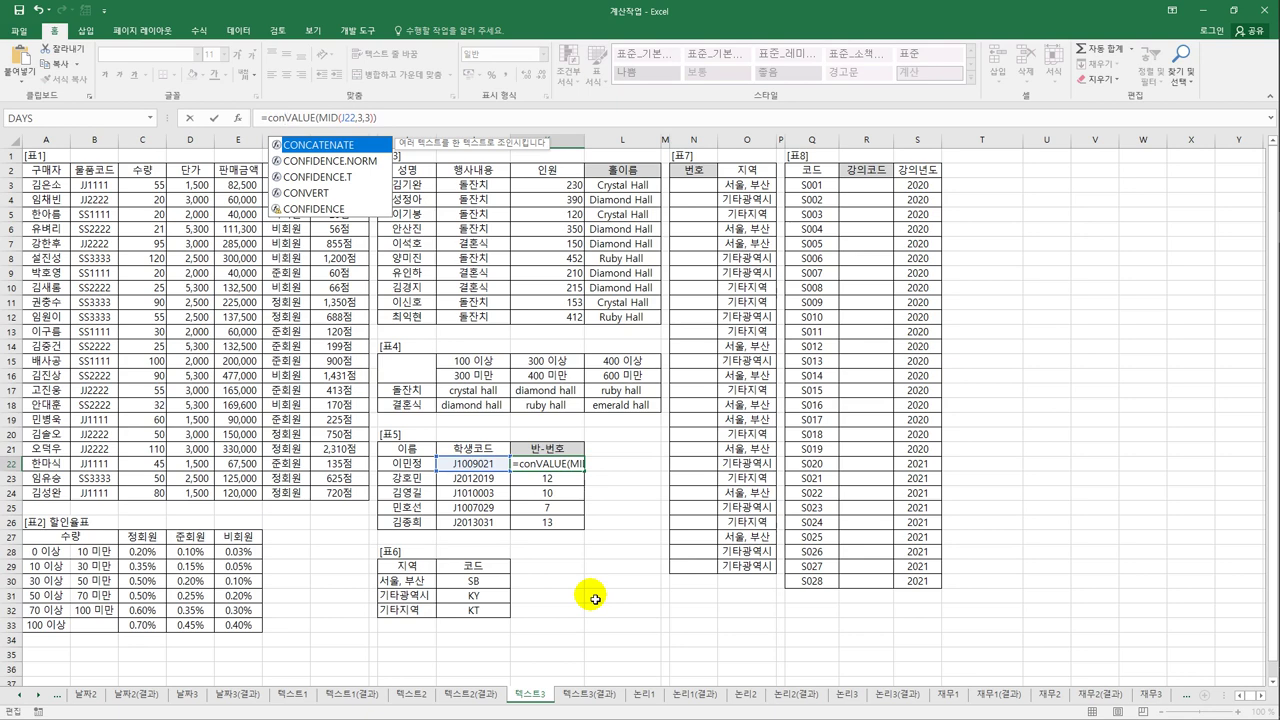
{"action": "key", "text": "Tab"}
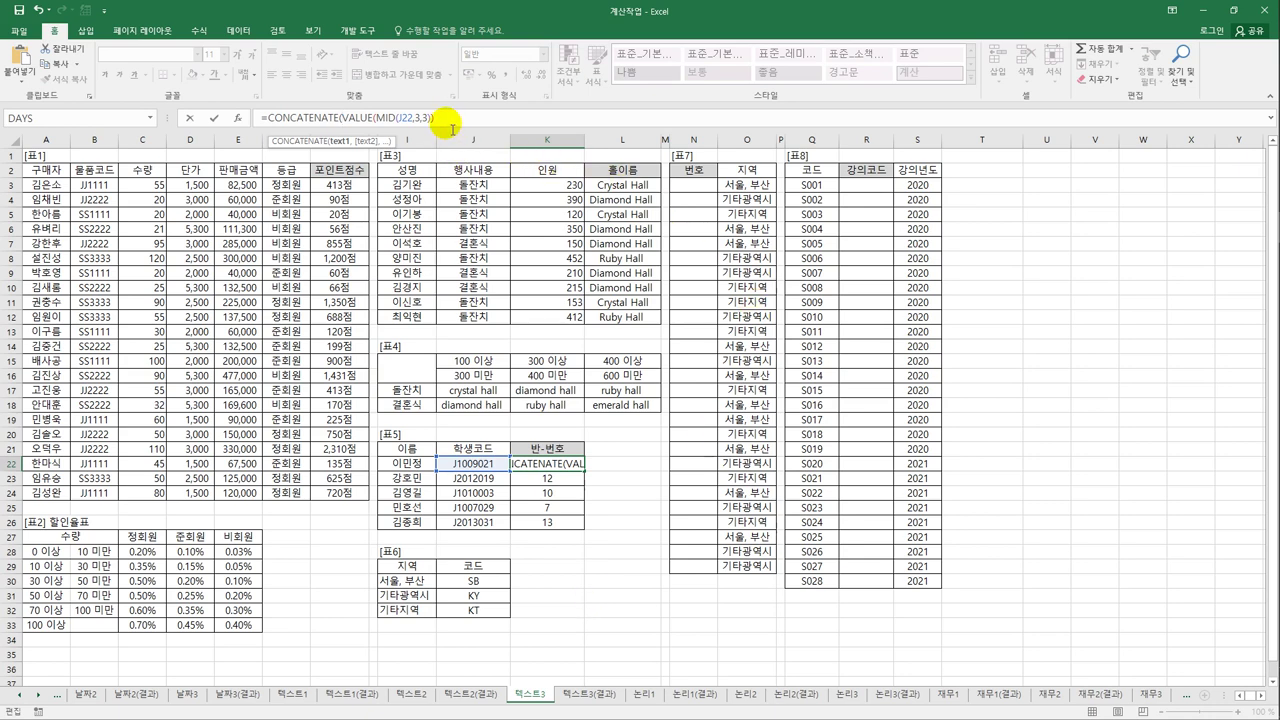
{"action": "type", "text": ","}
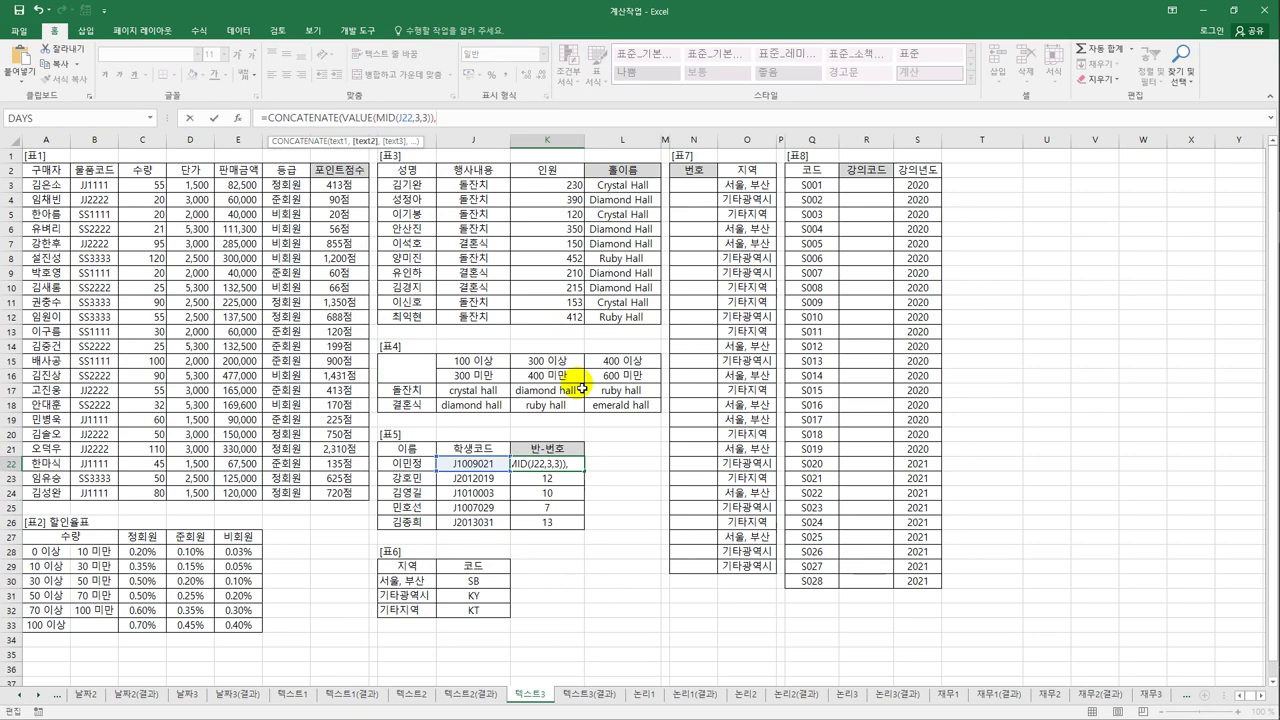
{"action": "type", "text": "\"-\","}
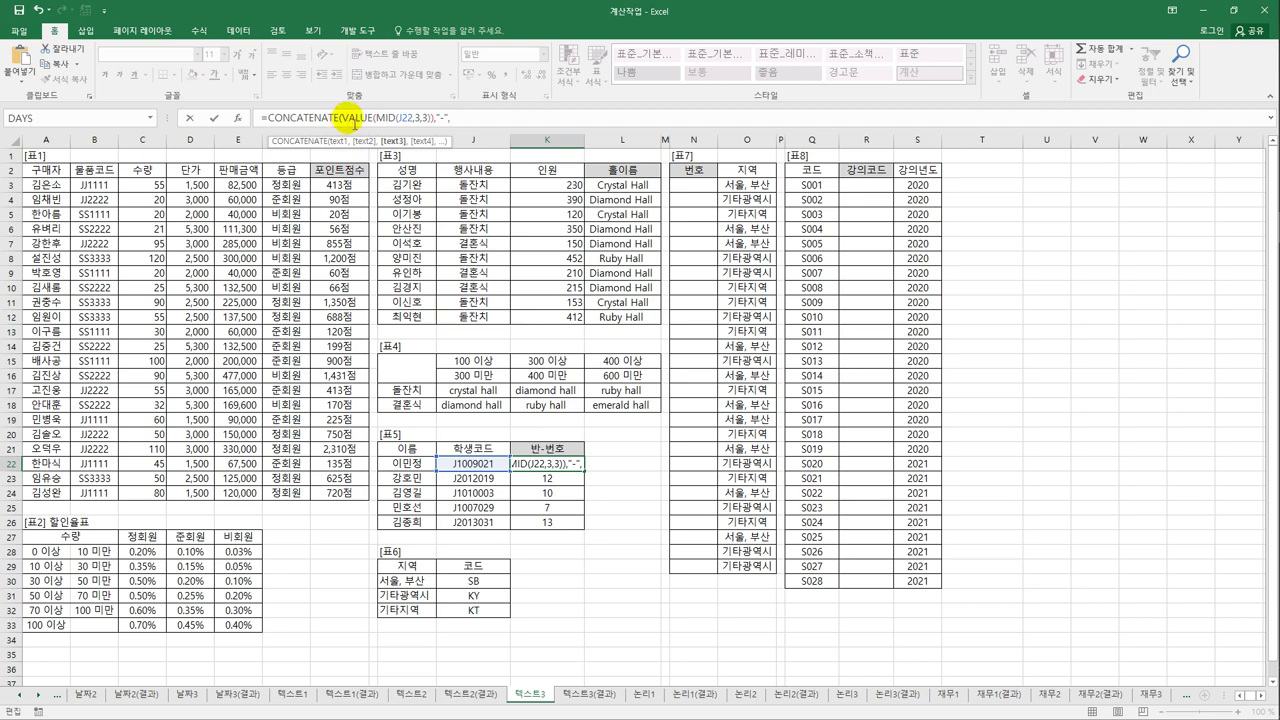
- Copy VALUE(MID(J22,3,3)) in as the third CONCATENATE argument and set the copy's start position to 6
{"action": "left_click_drag", "start_coordinate": [341, 118], "coordinate": [434, 122]}
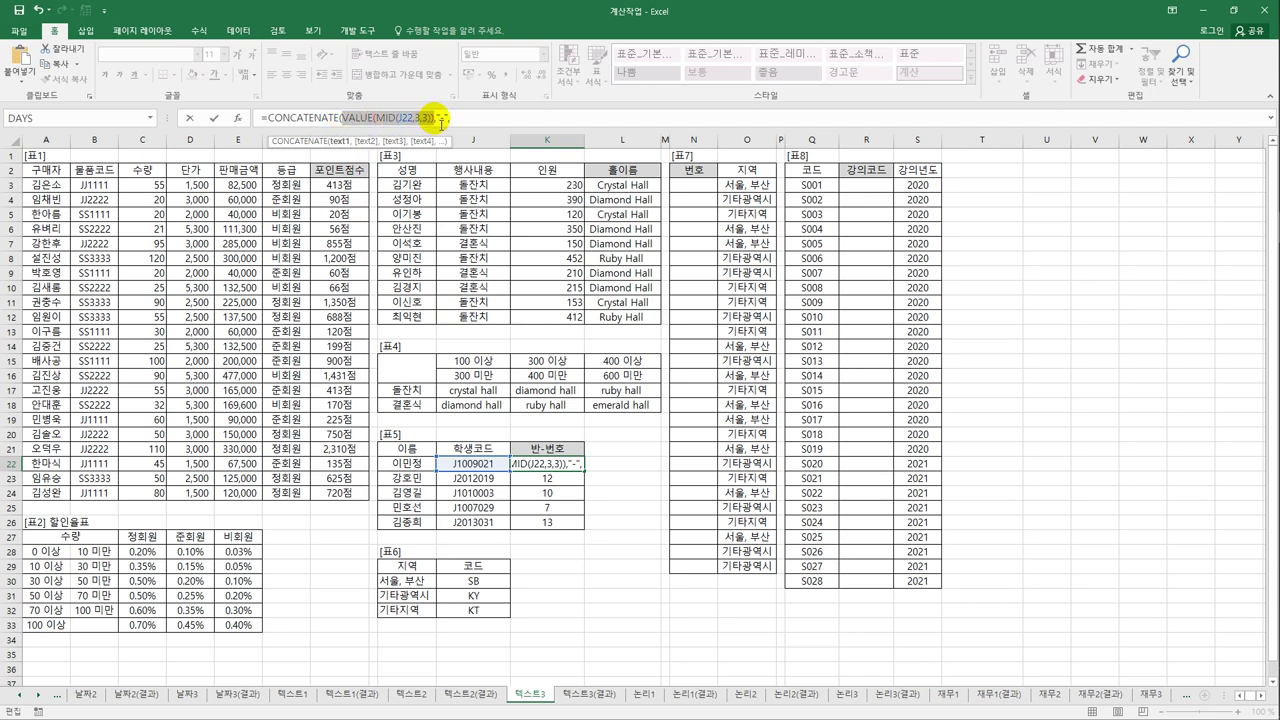
{"action": "key", "text": "ctrl+c"}
{"action": "left_click", "coordinate": [502, 120]}
{"action": "key", "text": "ctrl+v"}
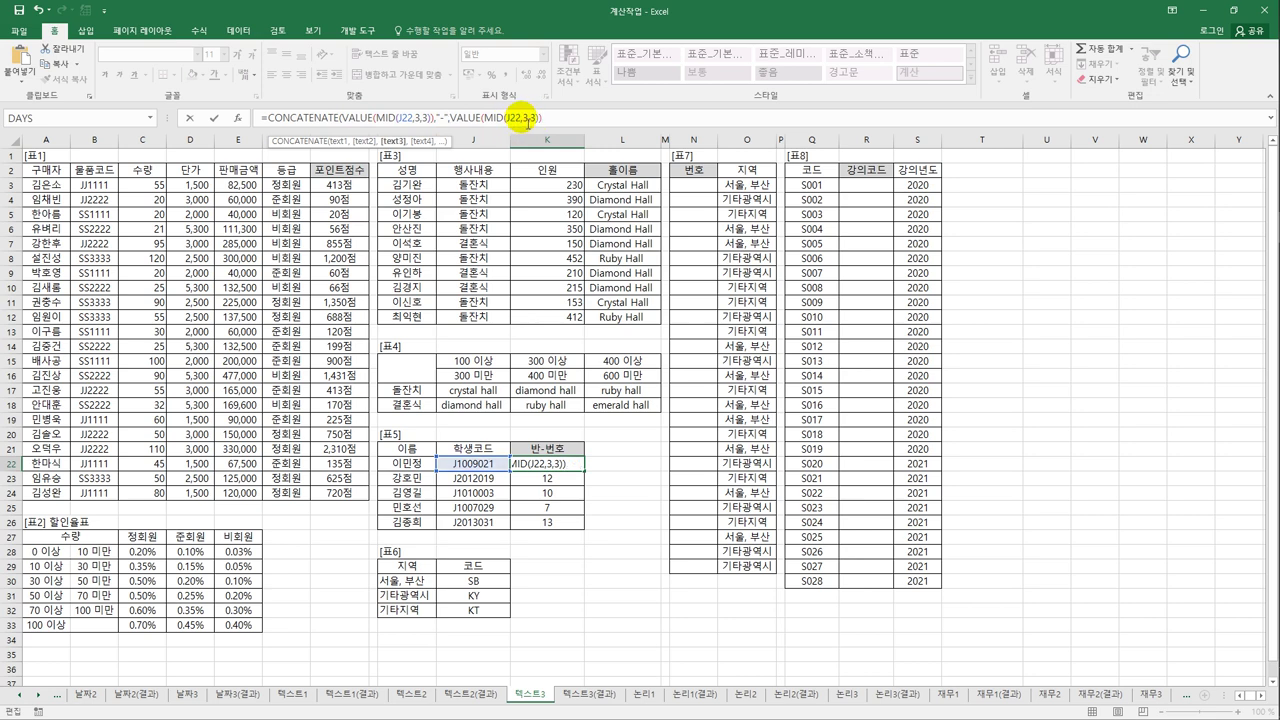
{"action": "double_click", "coordinate": [531, 119]}
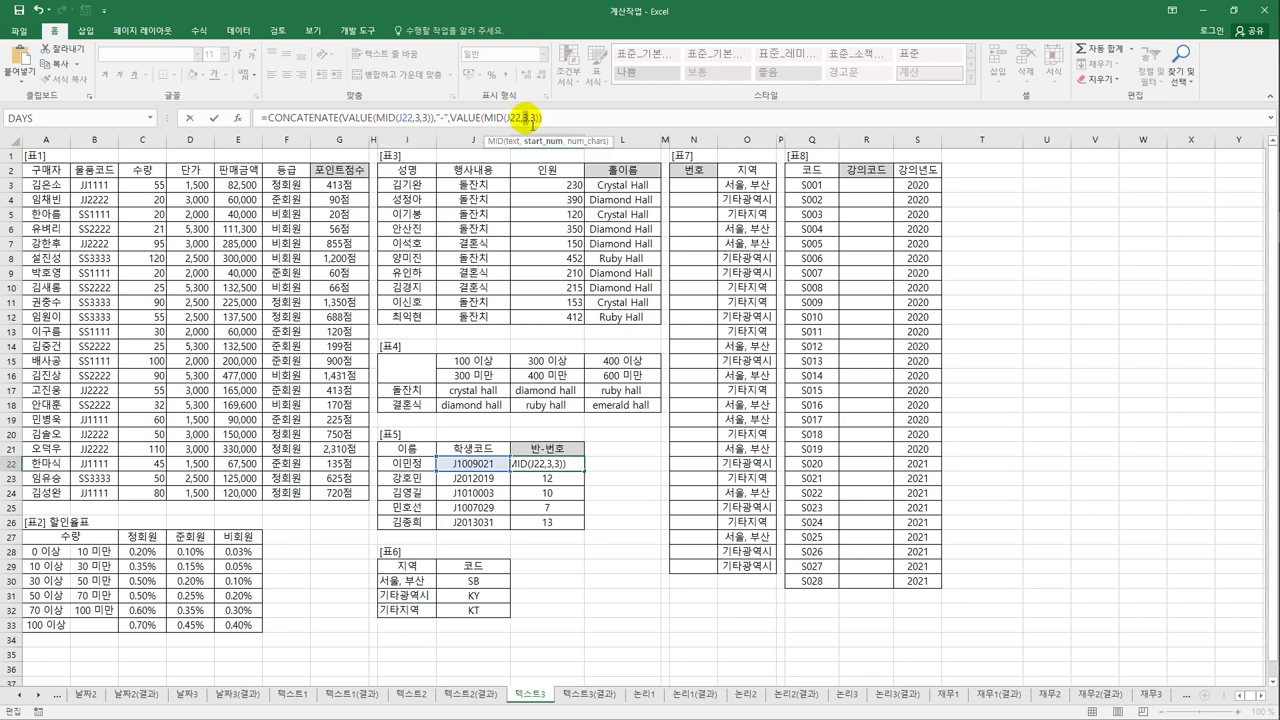
{"action": "type", "text": "6"}
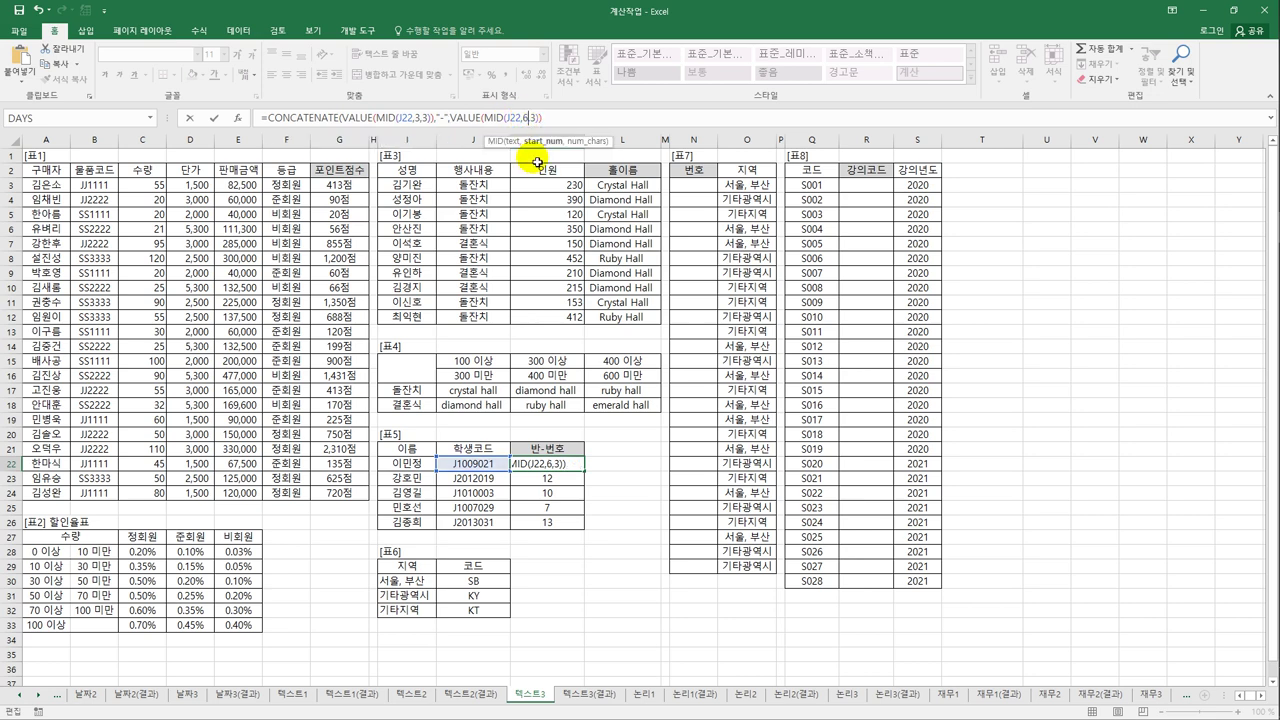
- Close K22's CONCATENATE formula and fill it down to K26
{"action": "left_click", "coordinate": [546, 127]}
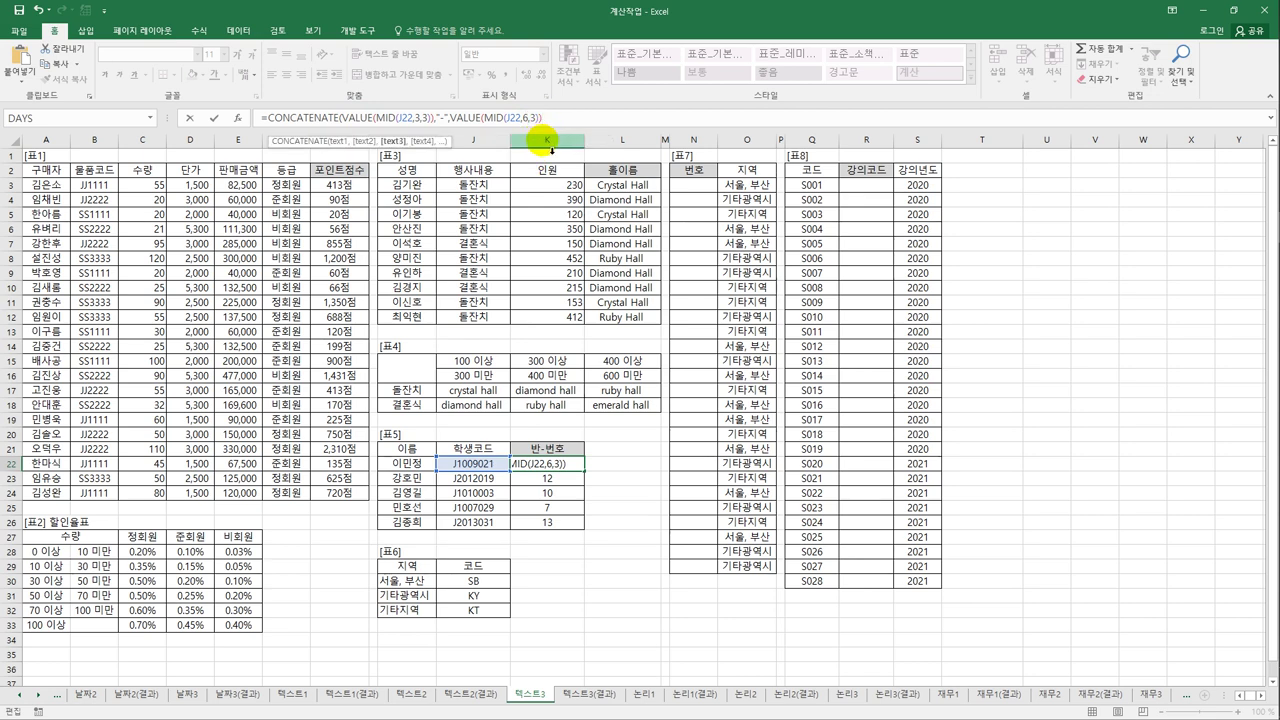
{"action": "type", "text": ")"}
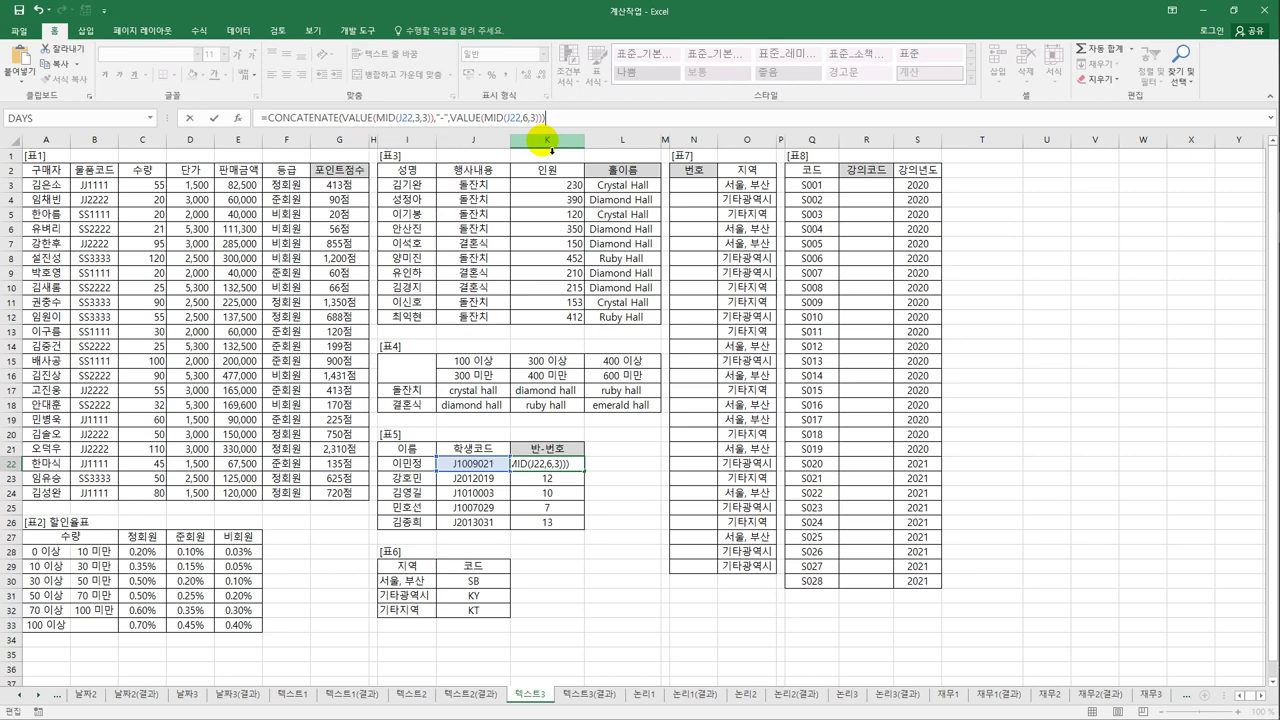
{"action": "key", "text": "Return"}
{"action": "key", "text": "Up"}
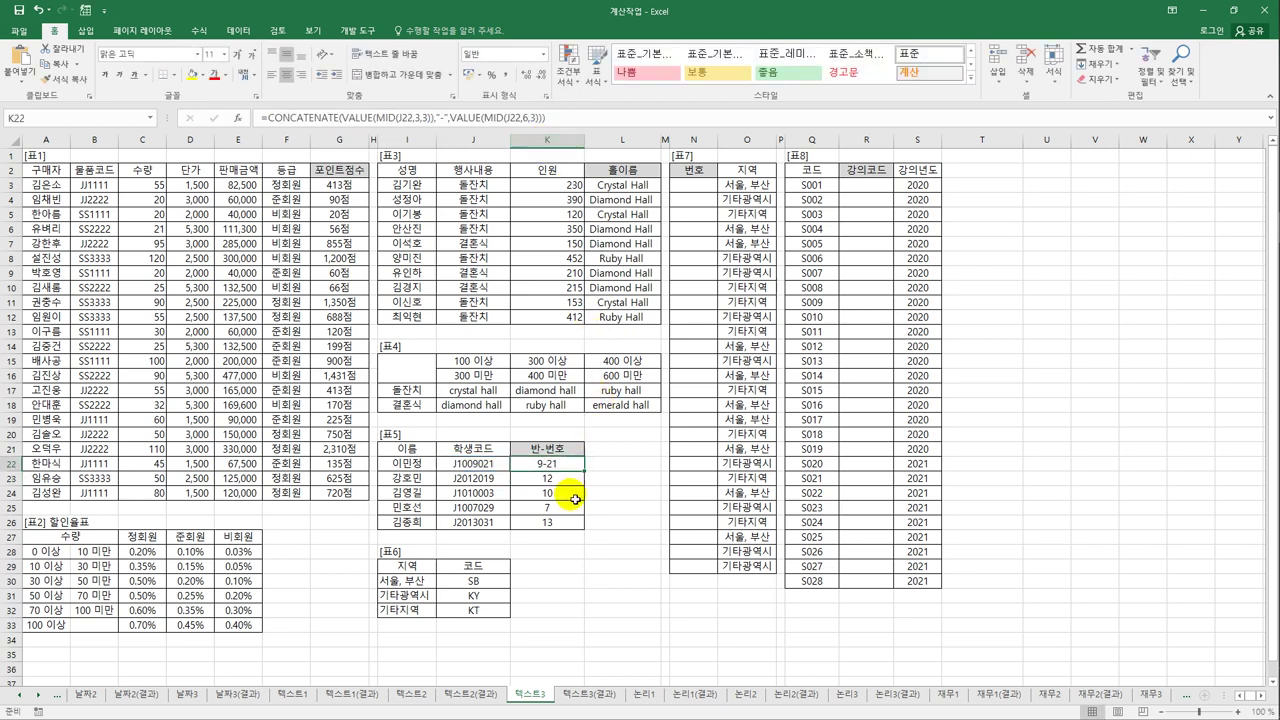
{"action": "left_click_drag", "start_coordinate": [584, 471], "coordinate": [579, 539]}
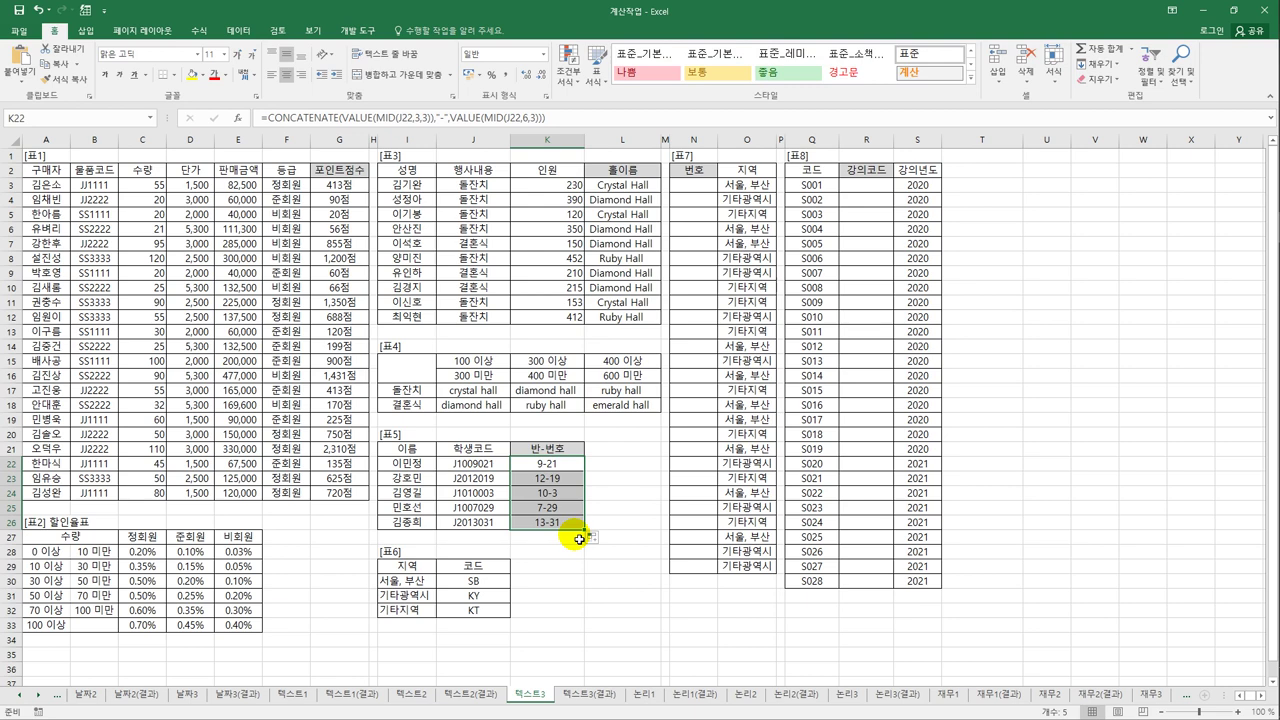
- Enter the formula =ROW() in N3, the first cell of 표7's 번호 column
{"action": "left_click", "coordinate": [706, 191]}
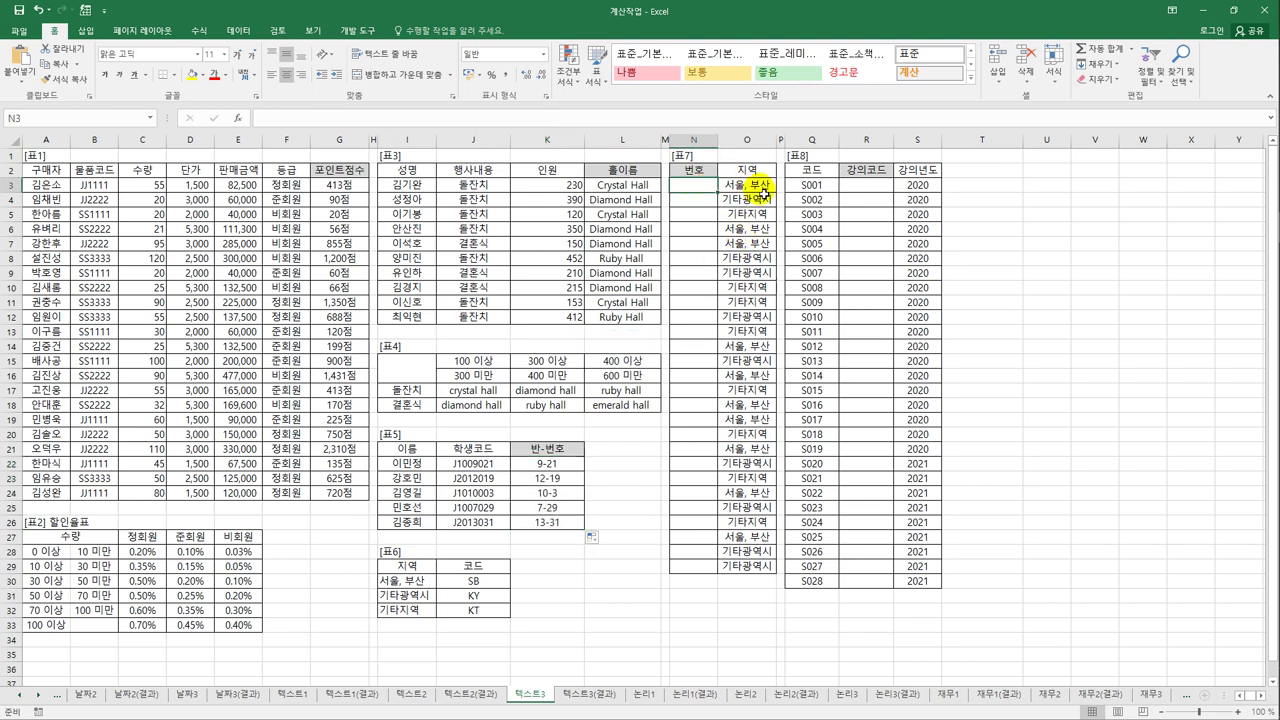
{"action": "left_click_drag", "start_coordinate": [759, 189], "coordinate": [758, 567]}
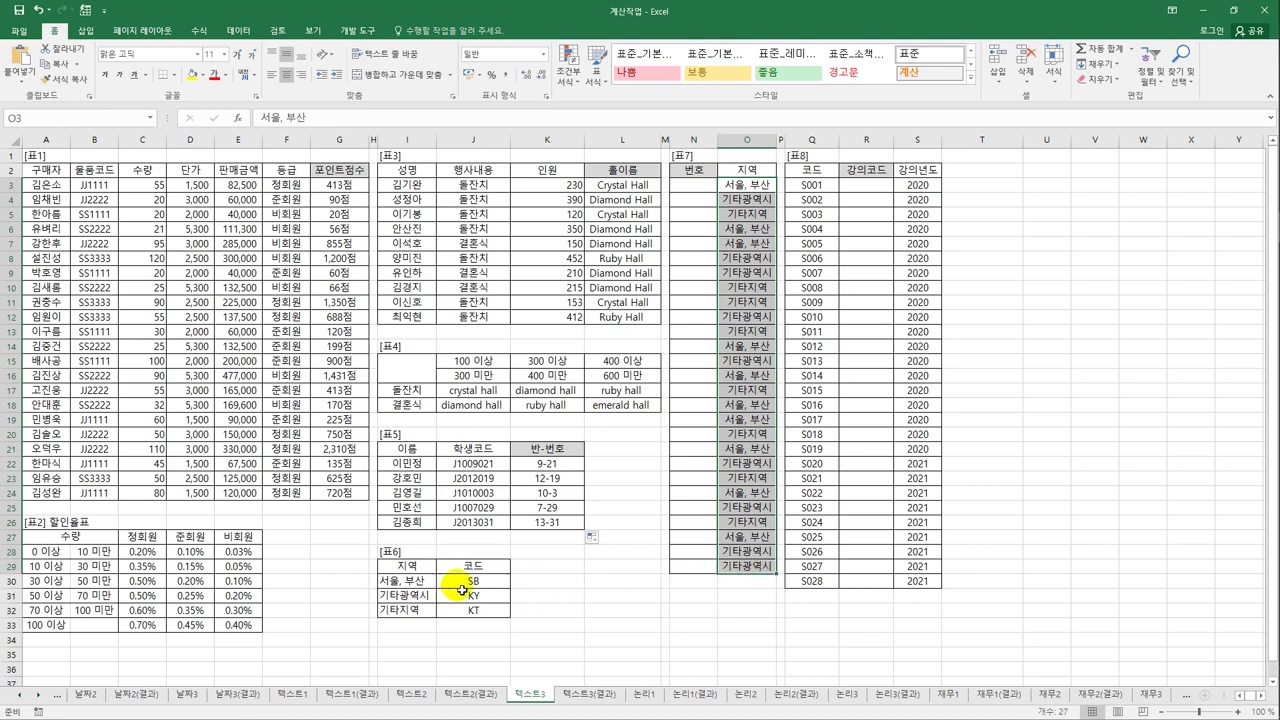
{"action": "left_click_drag", "start_coordinate": [461, 590], "coordinate": [465, 610]}
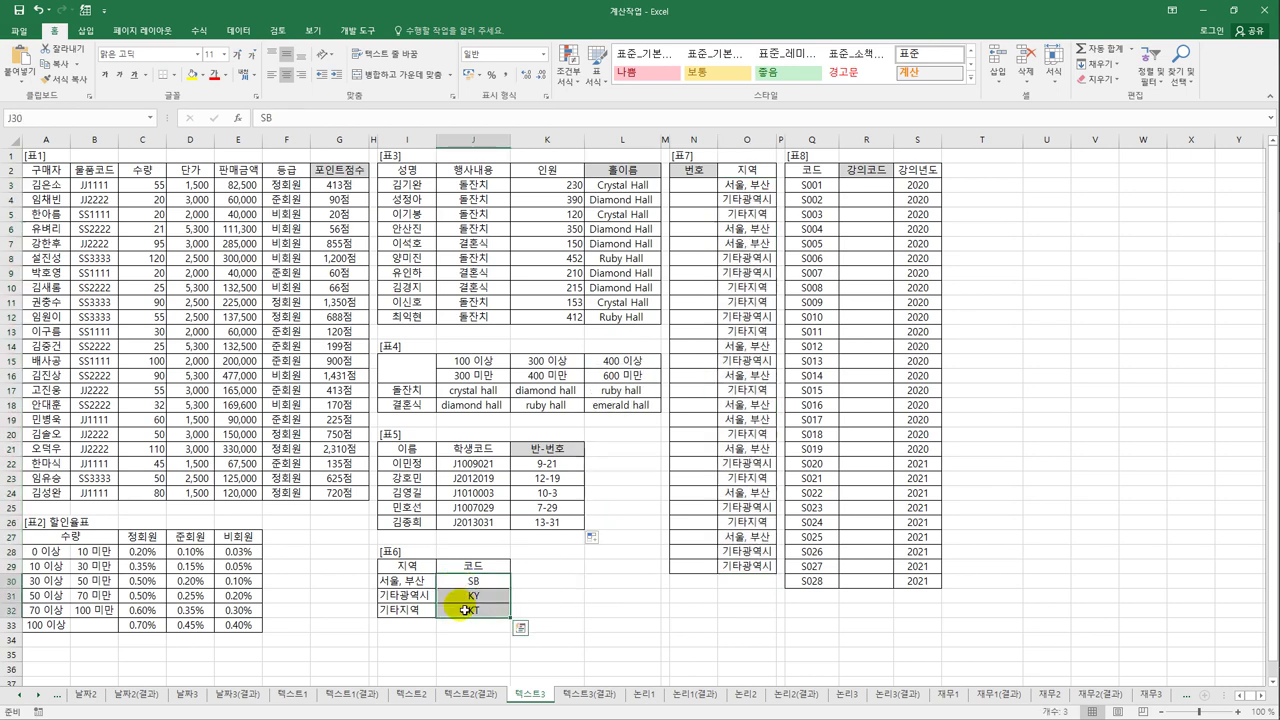
{"action": "left_click", "coordinate": [708, 190]}
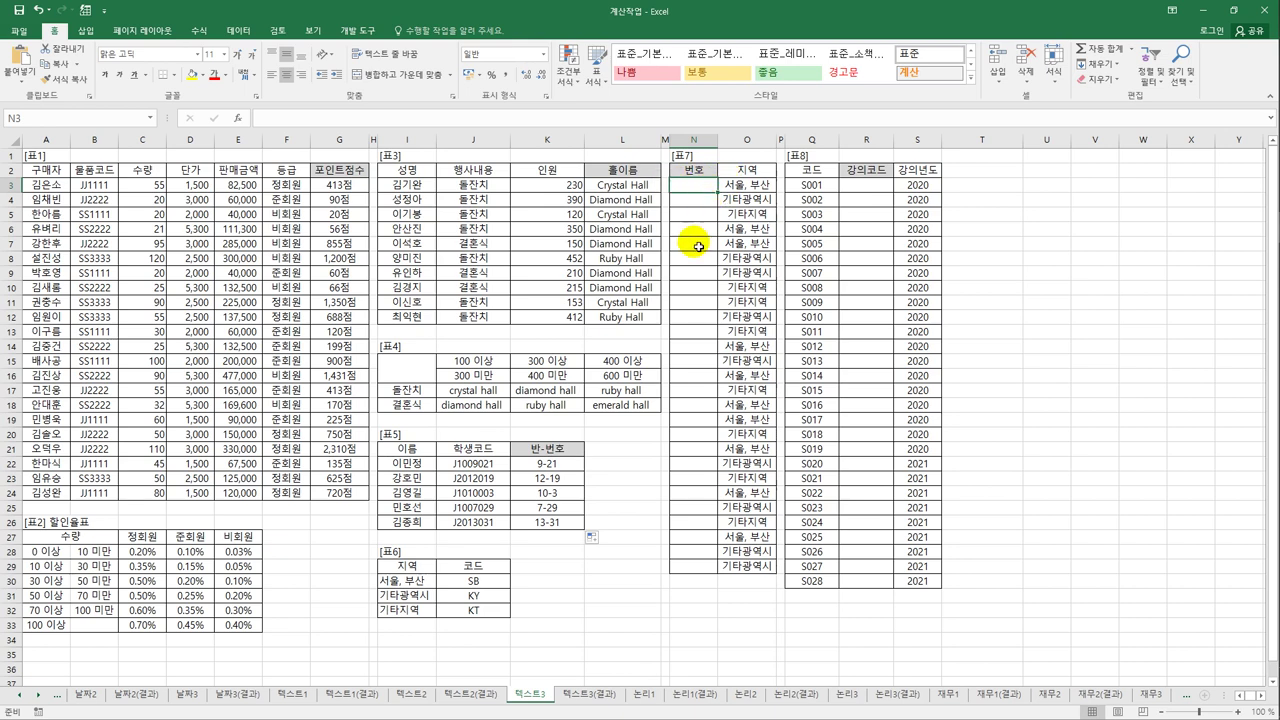
{"action": "type", "text": "=row"}
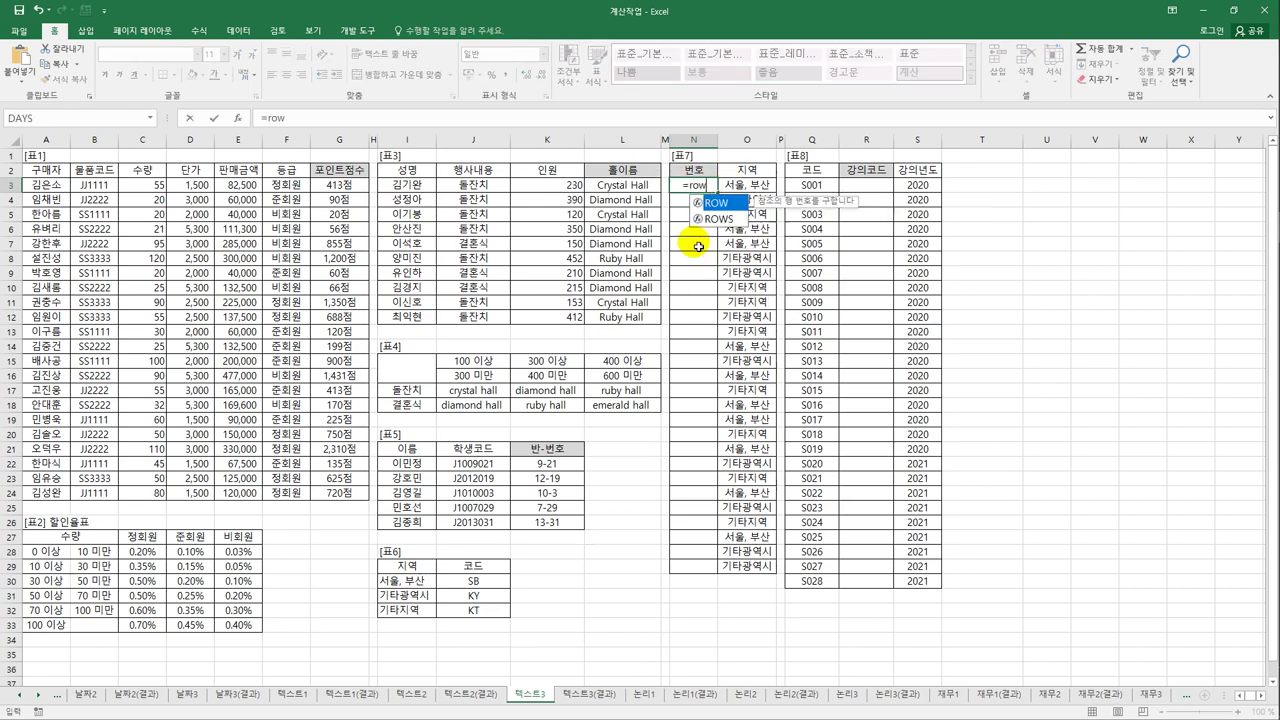
{"action": "type", "text": "()"}
{"action": "key", "text": "Return"}
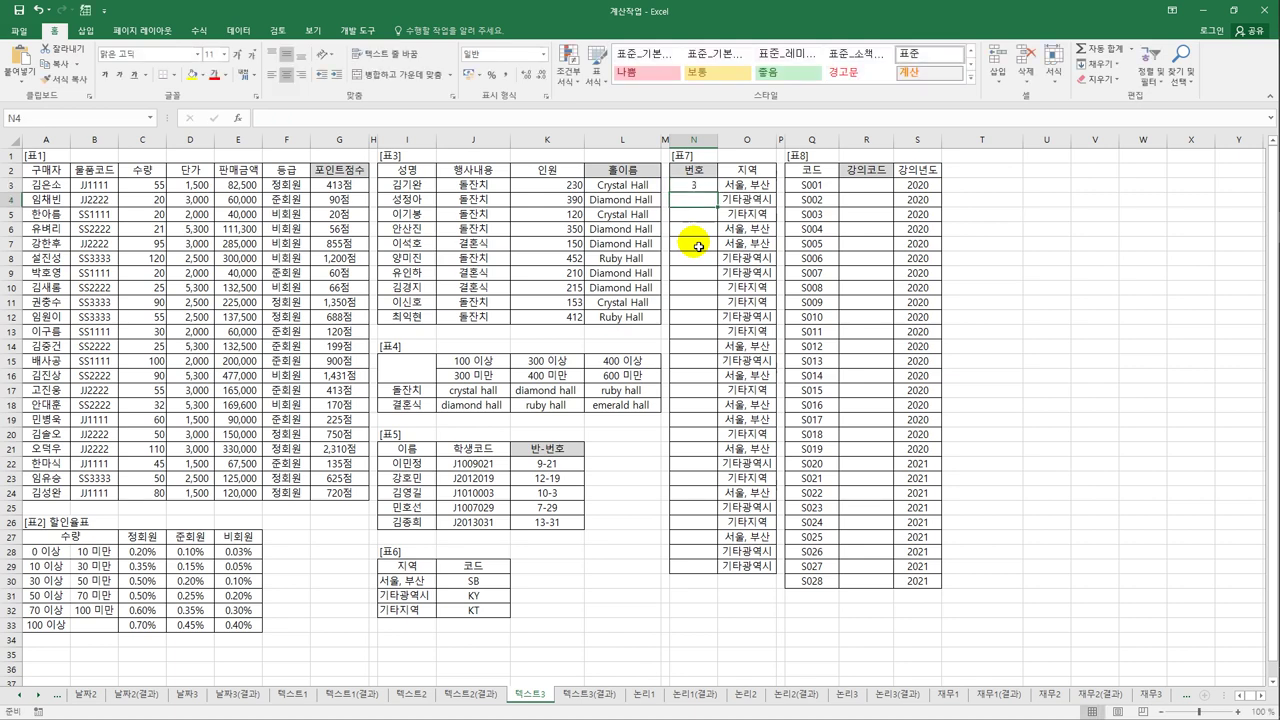
- Subtract 2 from N3's formula so it reads =ROW()-2
{"action": "key", "text": "Up"}
{"action": "key", "text": "F2"}
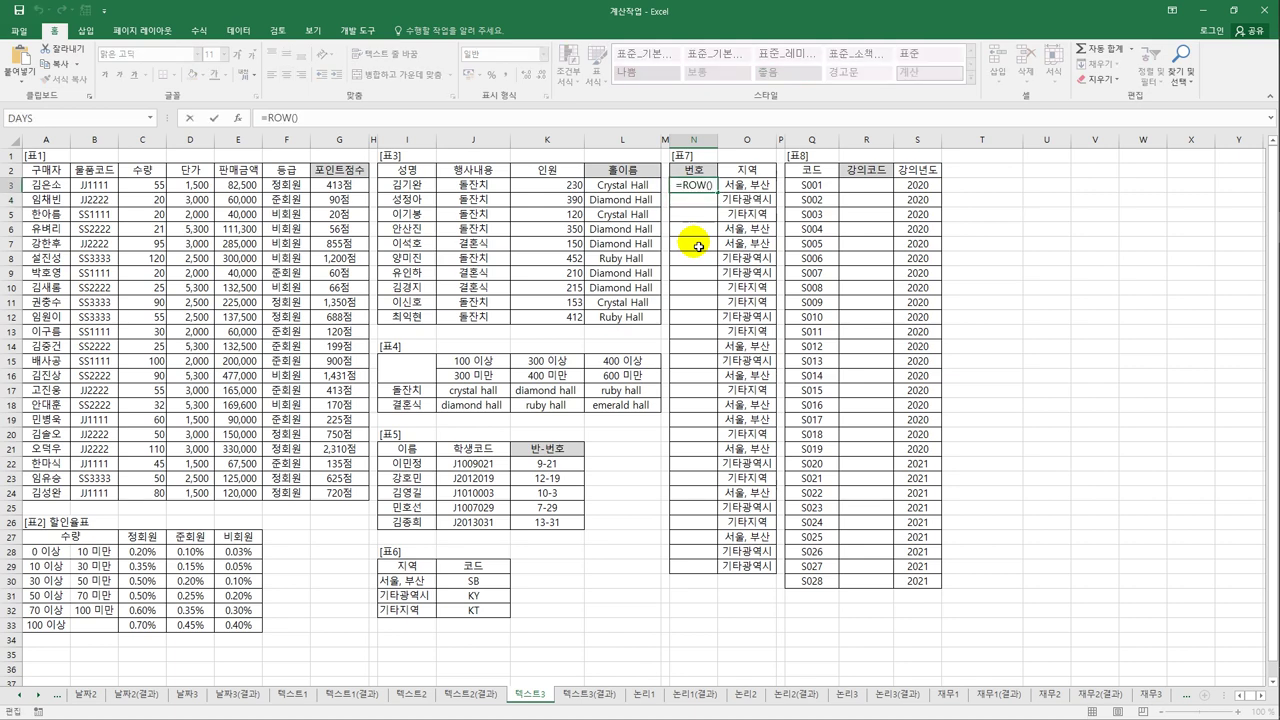
{"action": "type", "text": "-2"}
{"action": "key", "text": "Return"}
{"action": "key", "text": "Up"}
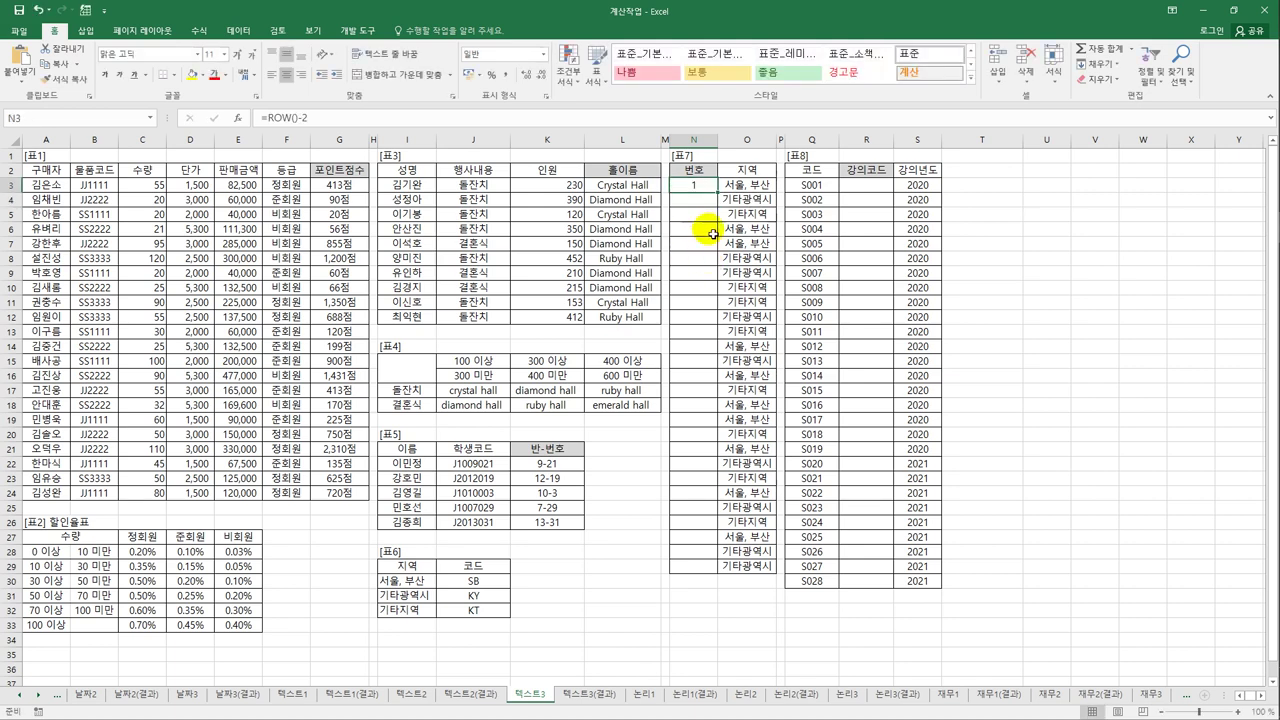
- Try filling N3's ROW formula down to N29, and clear the contents of N3:N29
{"action": "left_click_drag", "start_coordinate": [716, 192], "coordinate": [704, 575]}
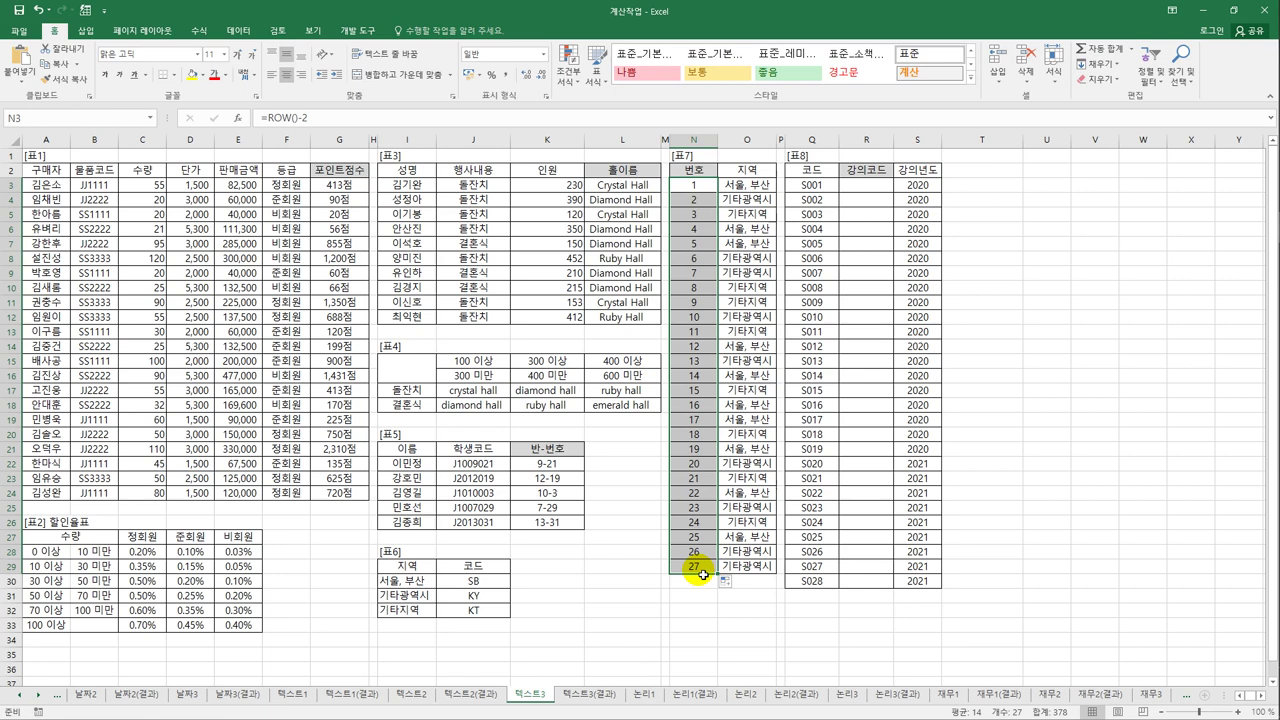
{"action": "key", "text": "Delete"}
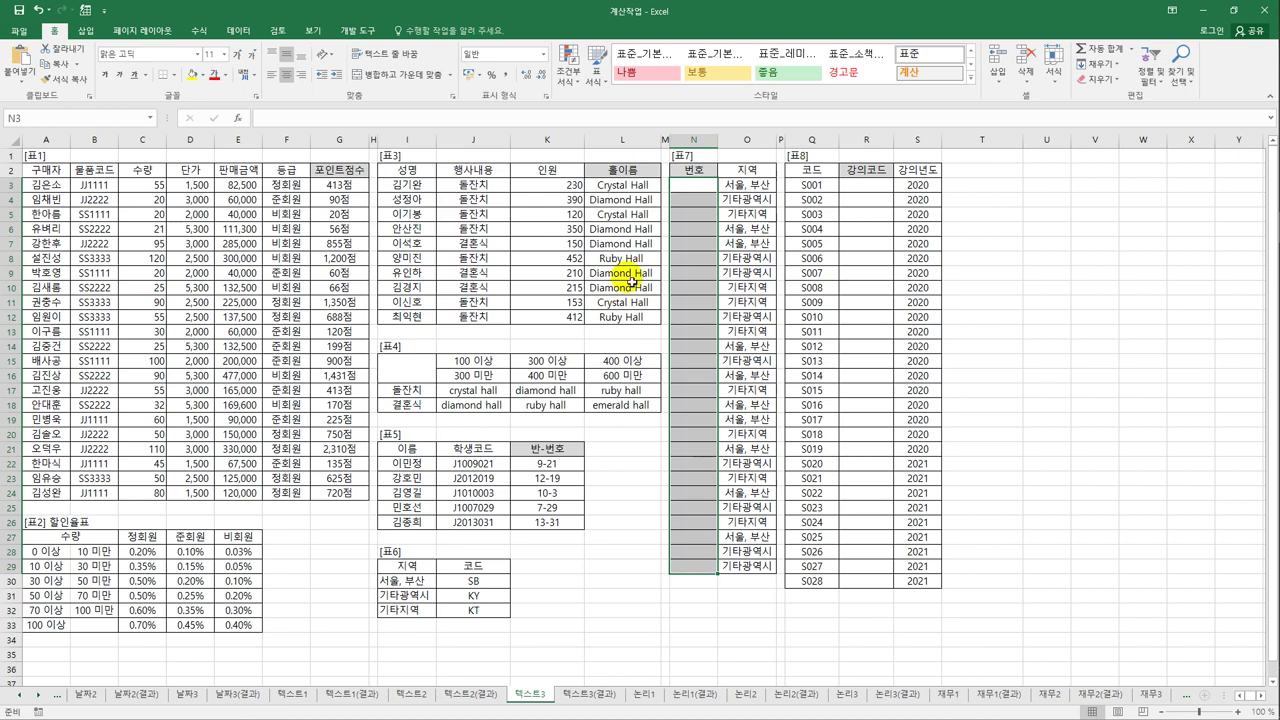
- Start a VLOOKUP formula in N3 with O3 as the lookup value and 표6's $I$30:$J$32 as the absolute table range
{"action": "left_click", "coordinate": [697, 184]}
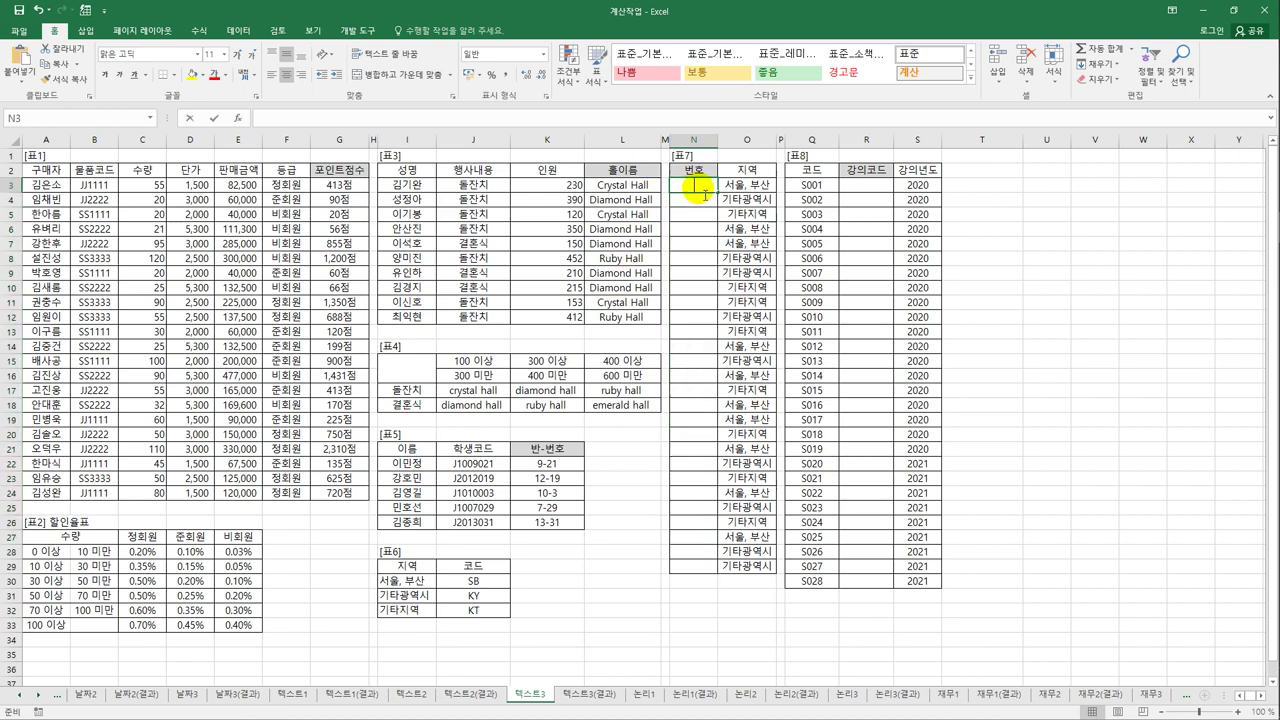
{"action": "type", "text": "=vl"}
{"action": "key", "text": "Tab"}
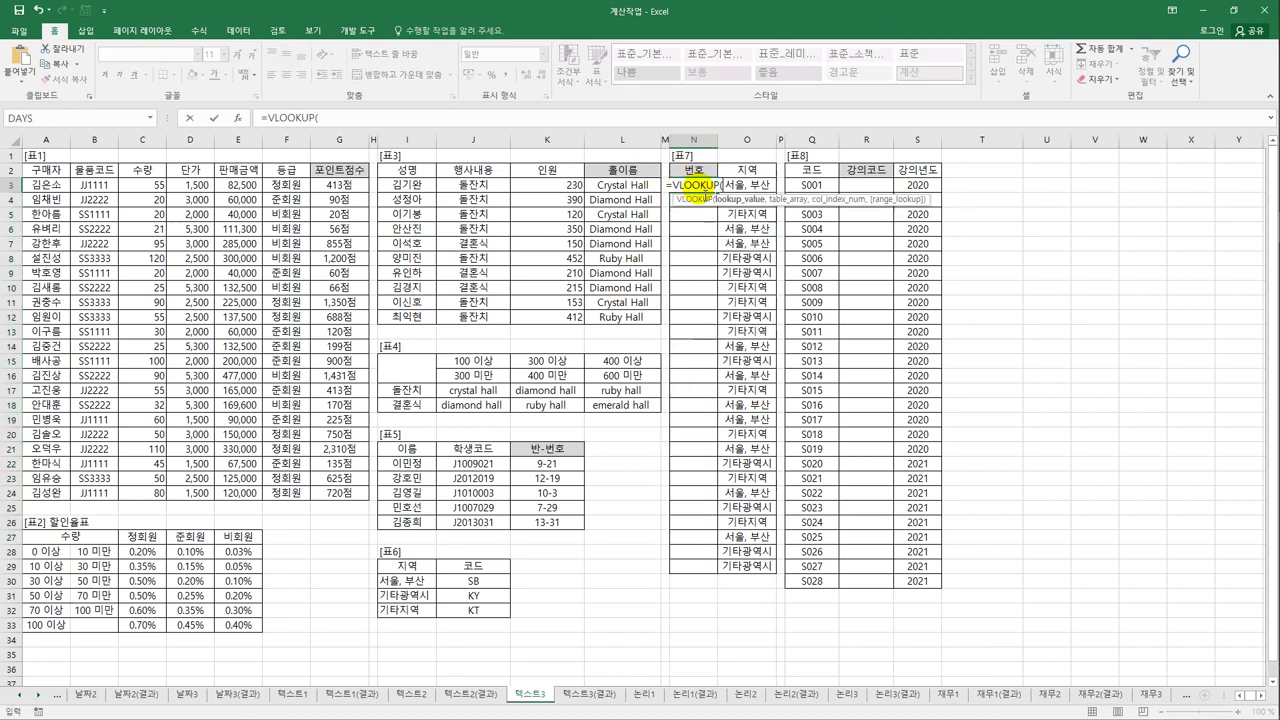
{"action": "left_click", "coordinate": [758, 187]}
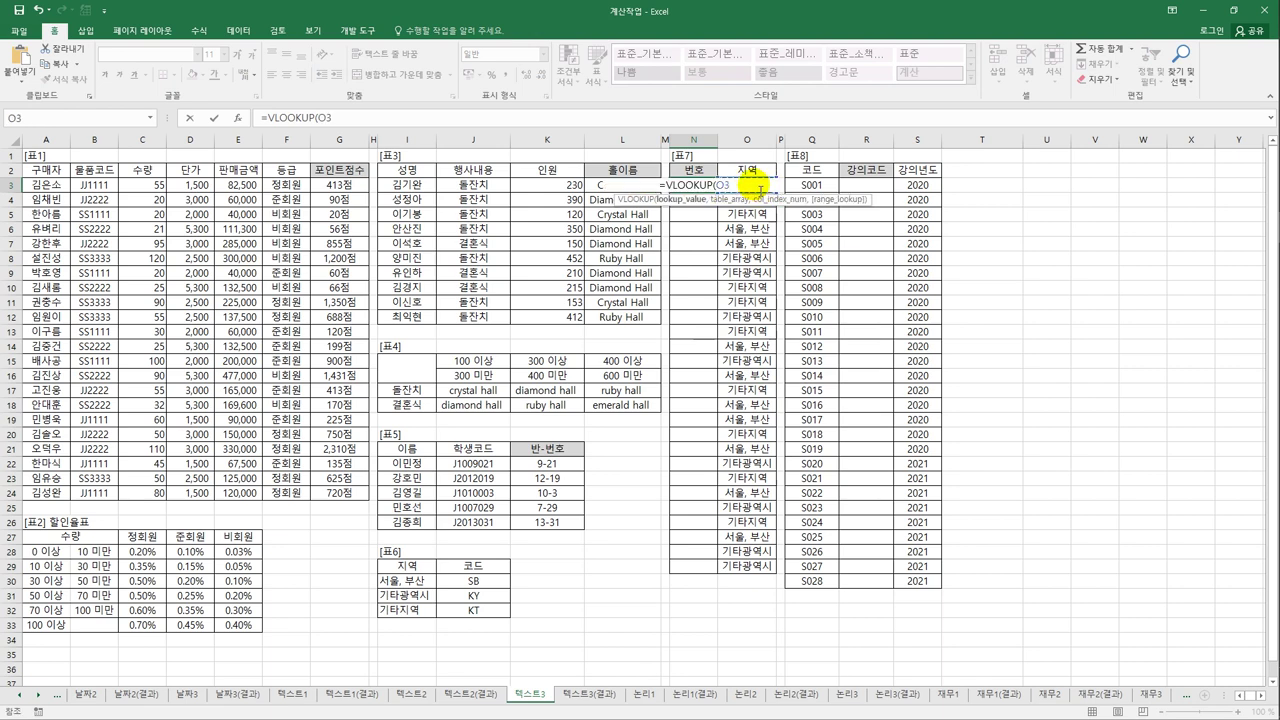
{"action": "type", "text": ","}
{"action": "left_click_drag", "start_coordinate": [423, 582], "coordinate": [445, 613]}
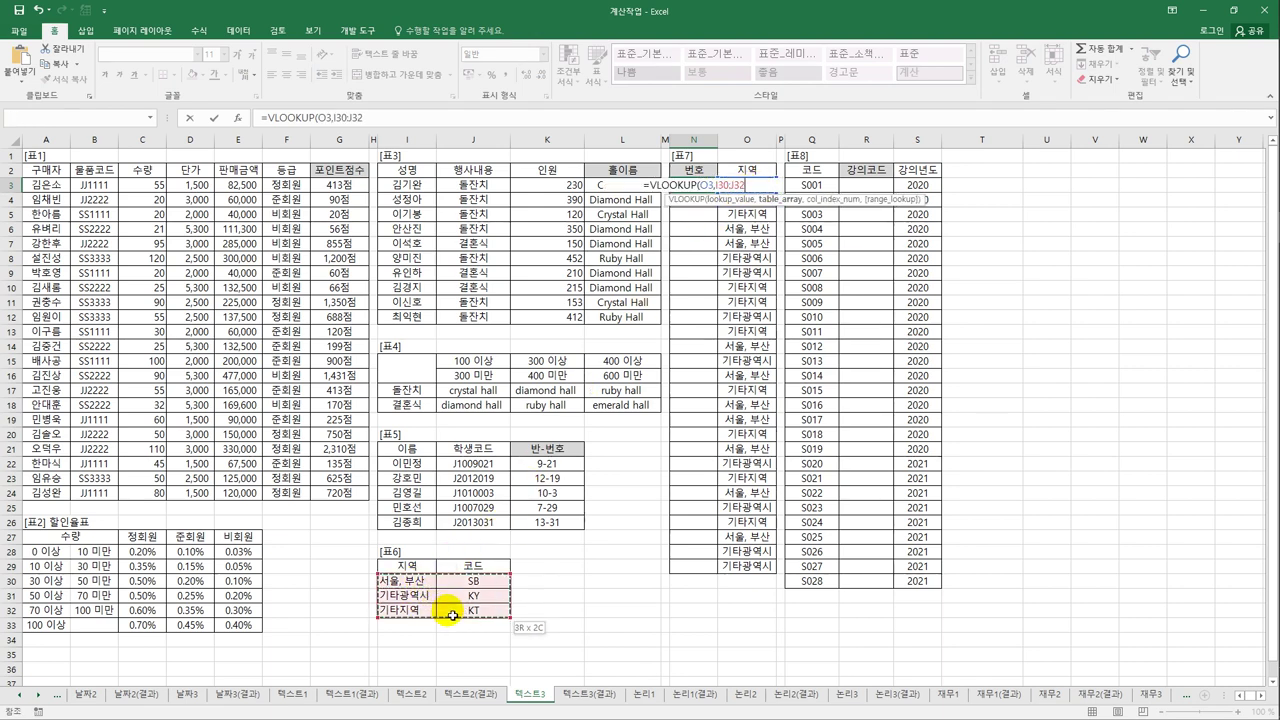
{"action": "key", "text": "F4"}
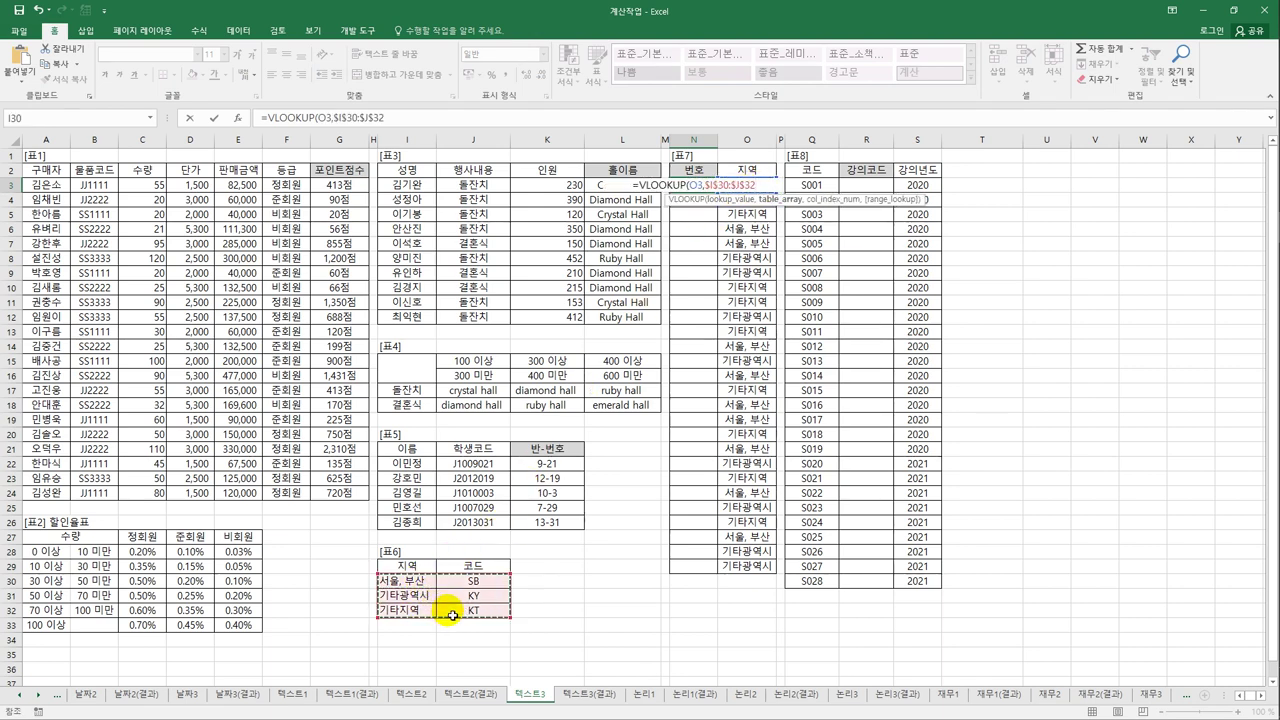
- Finish N3's VLOOKUP with column index 2 and exact match 0, and fill it down to N29
{"action": "type", "text": ","}
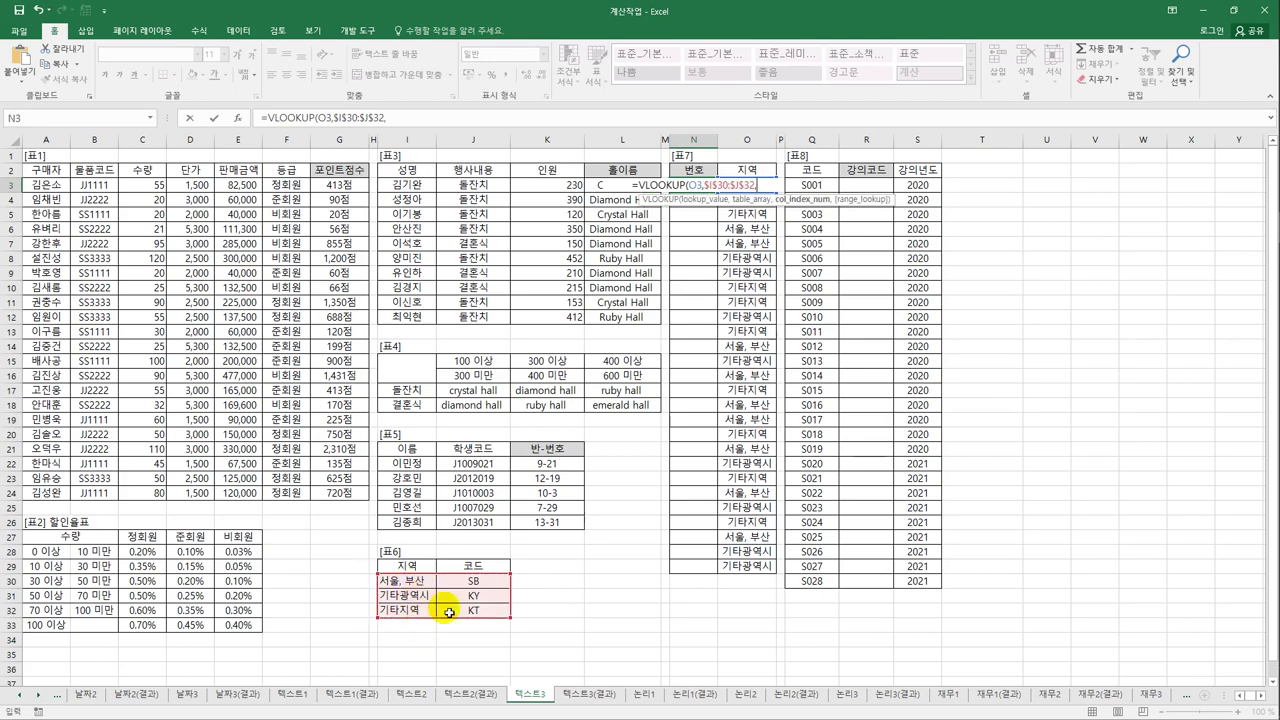
{"action": "type", "text": "2"}
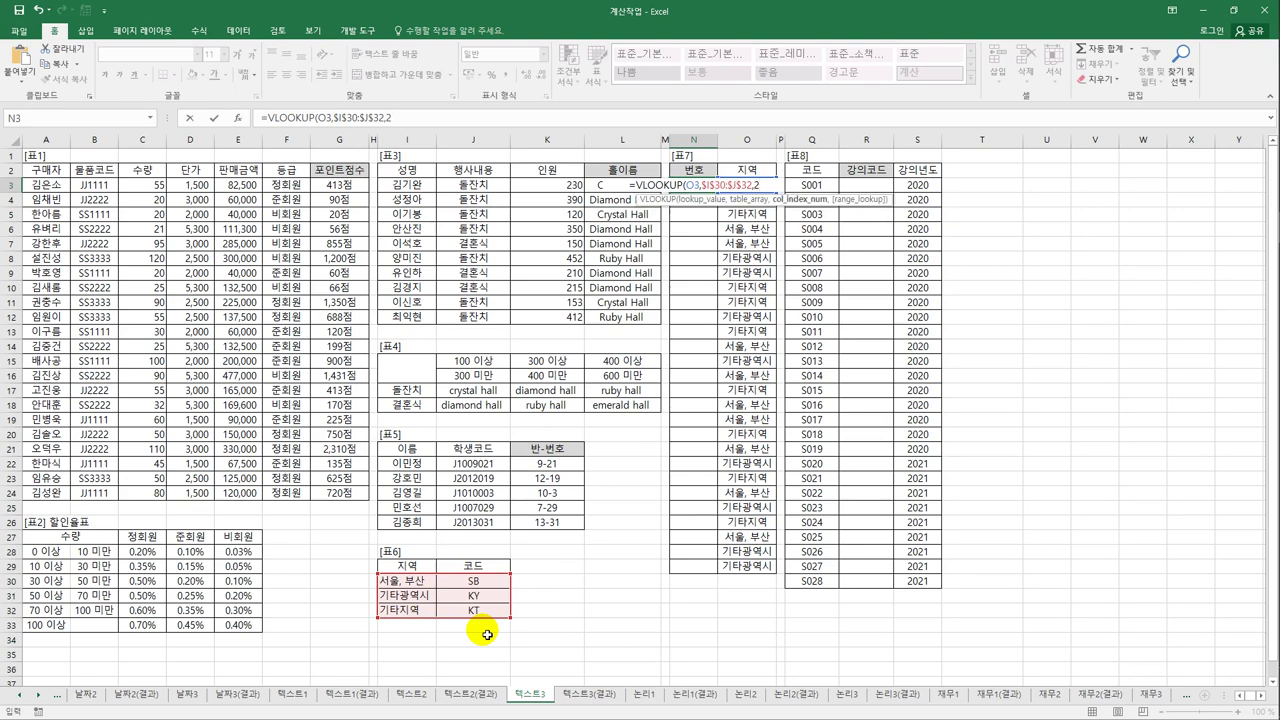
{"action": "type", "text": ",0)"}
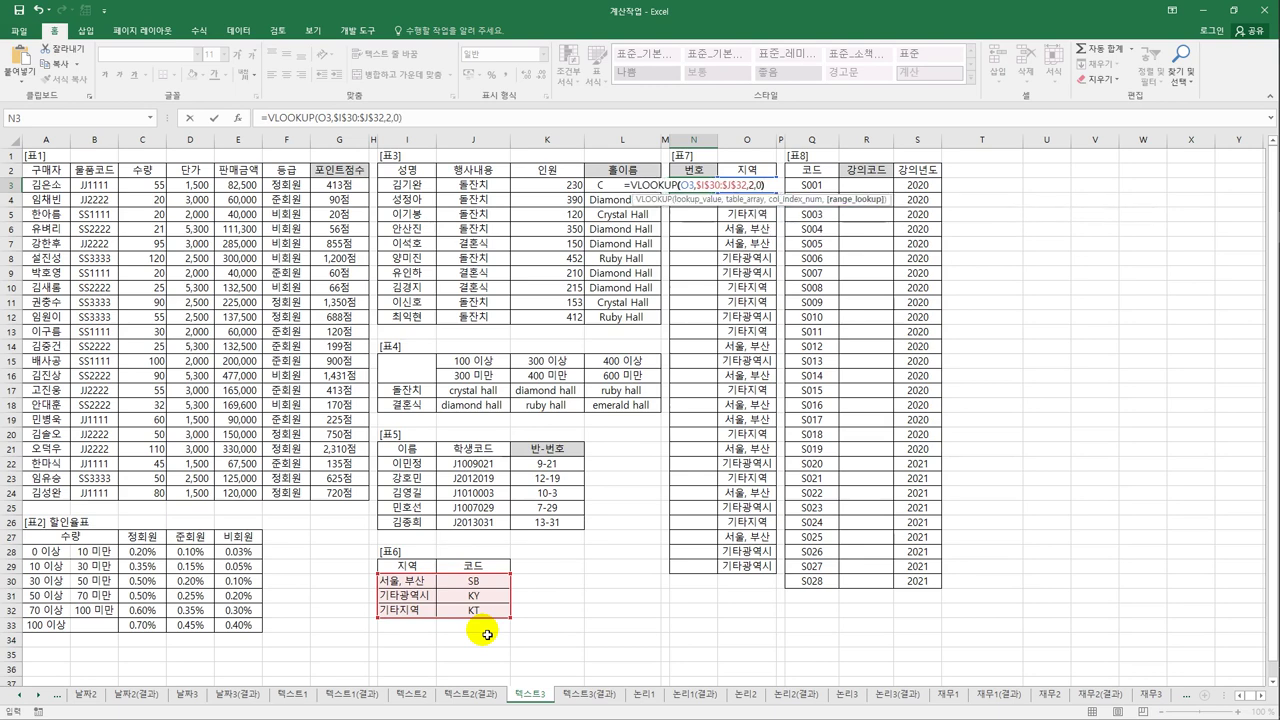
{"action": "key", "text": "ctrl+Return"}
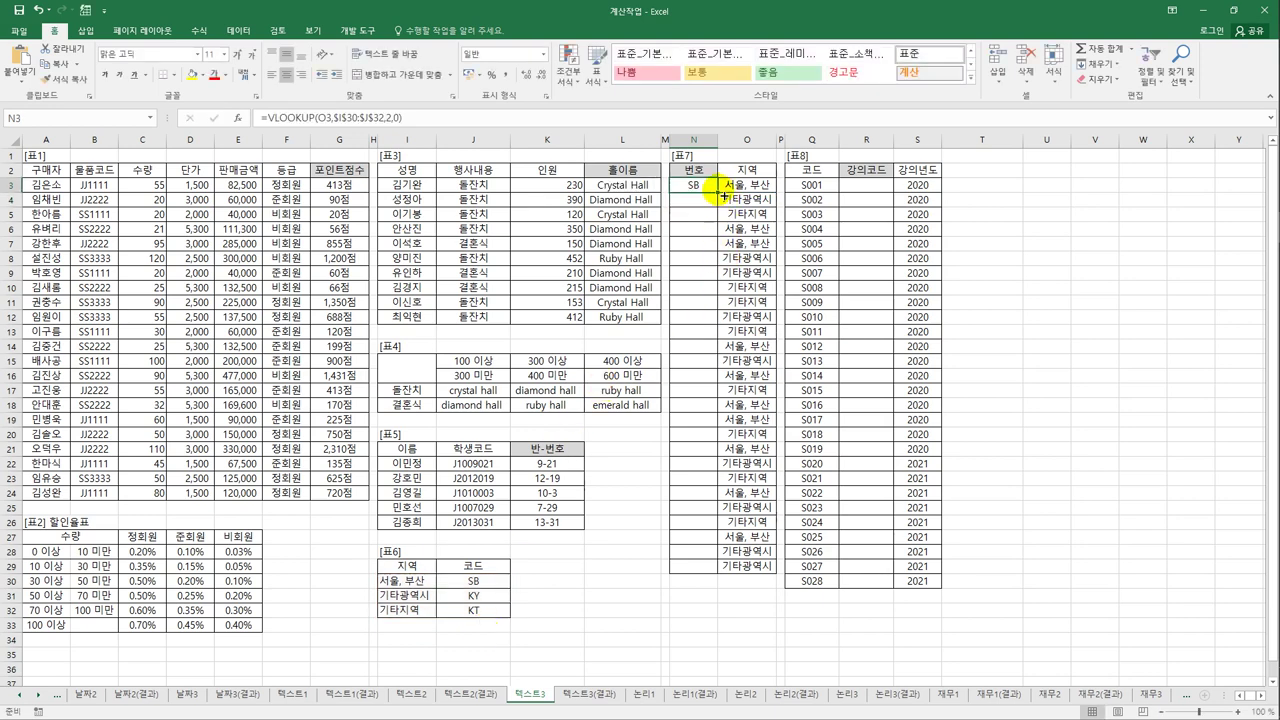
{"action": "left_click_drag", "start_coordinate": [717, 192], "coordinate": [705, 572]}
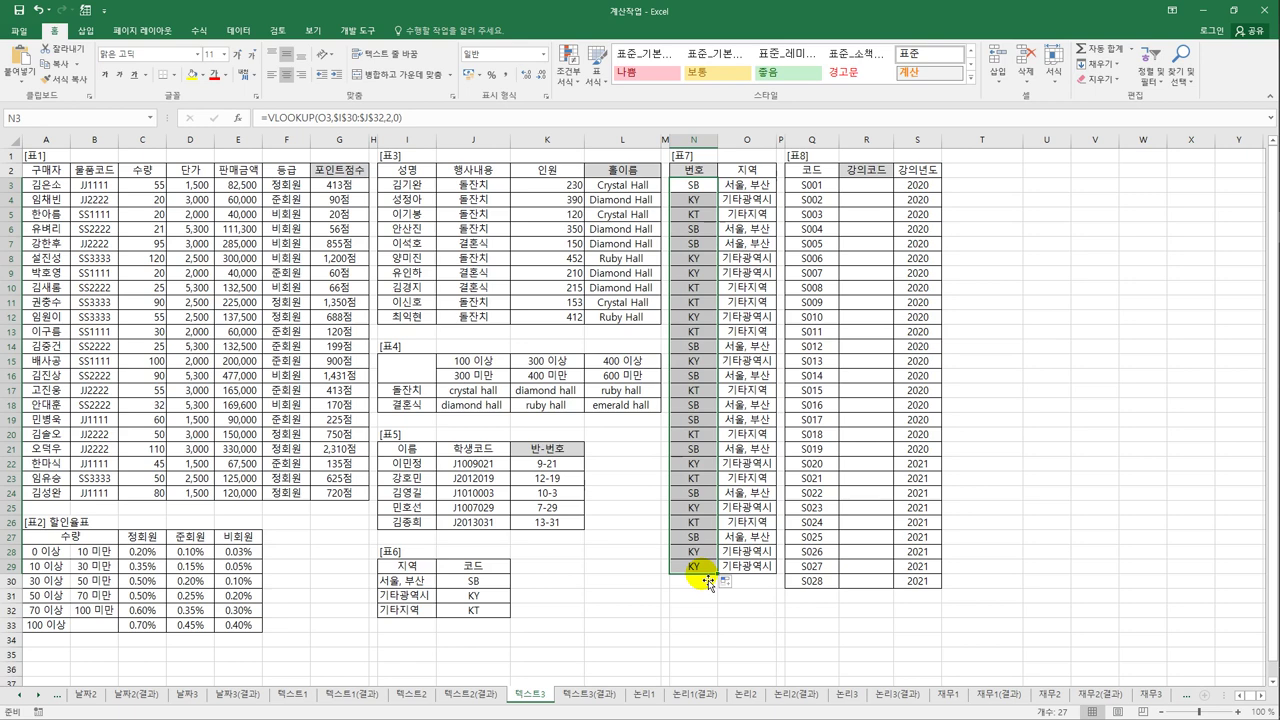
- Wrap N3's VLOOKUP formula in CONCATENATE and add "-" as the second text argument
{"action": "left_click", "coordinate": [693, 184]}
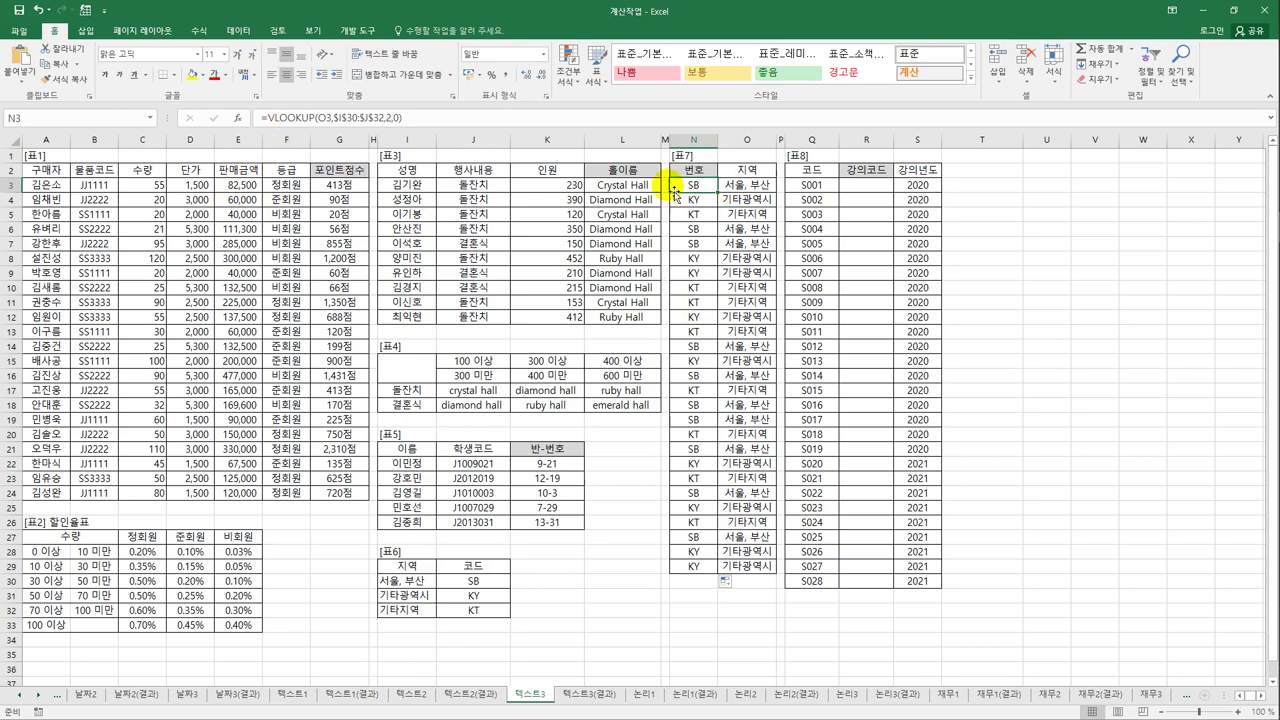
{"action": "left_click", "coordinate": [263, 118]}
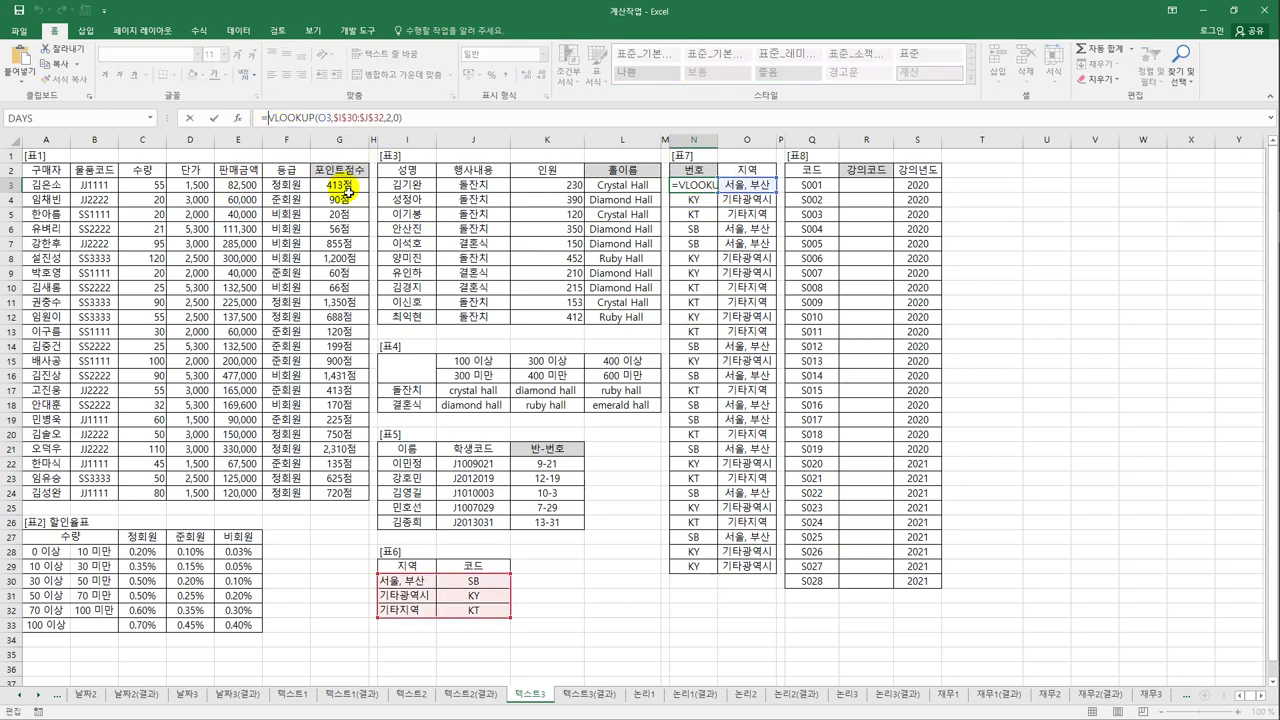
{"action": "type", "text": "co"}
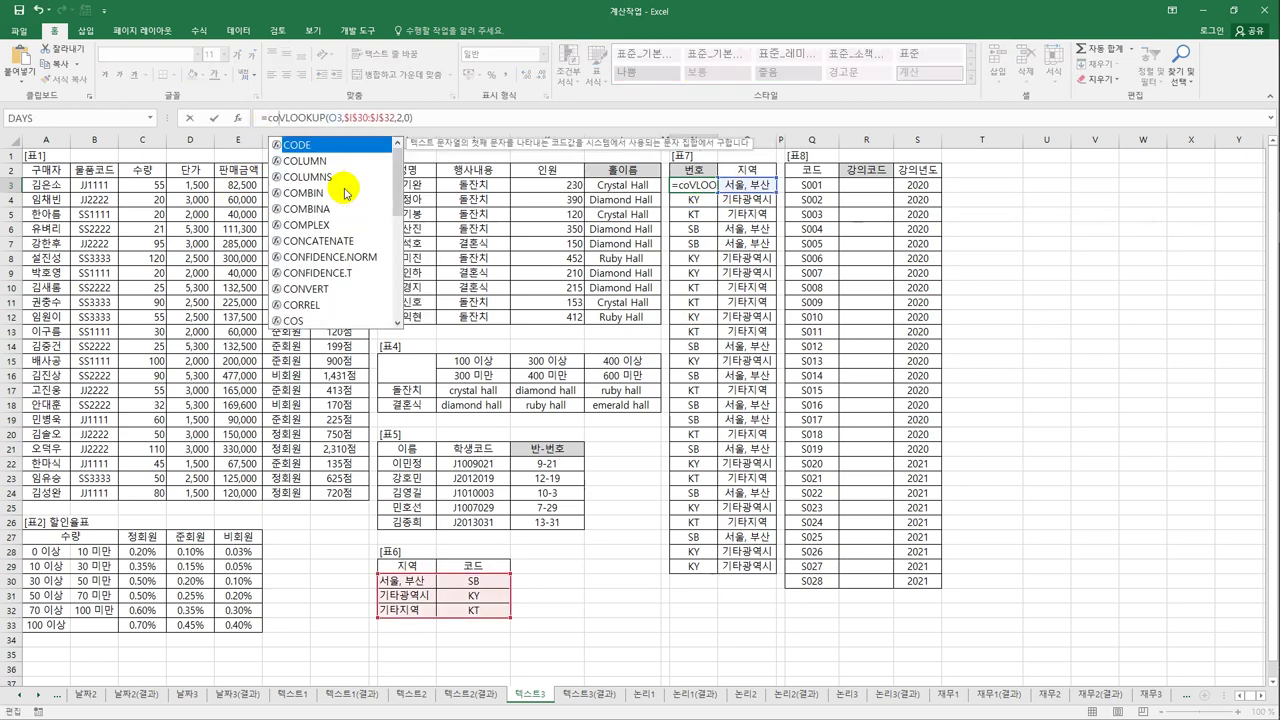
{"action": "type", "text": "n"}
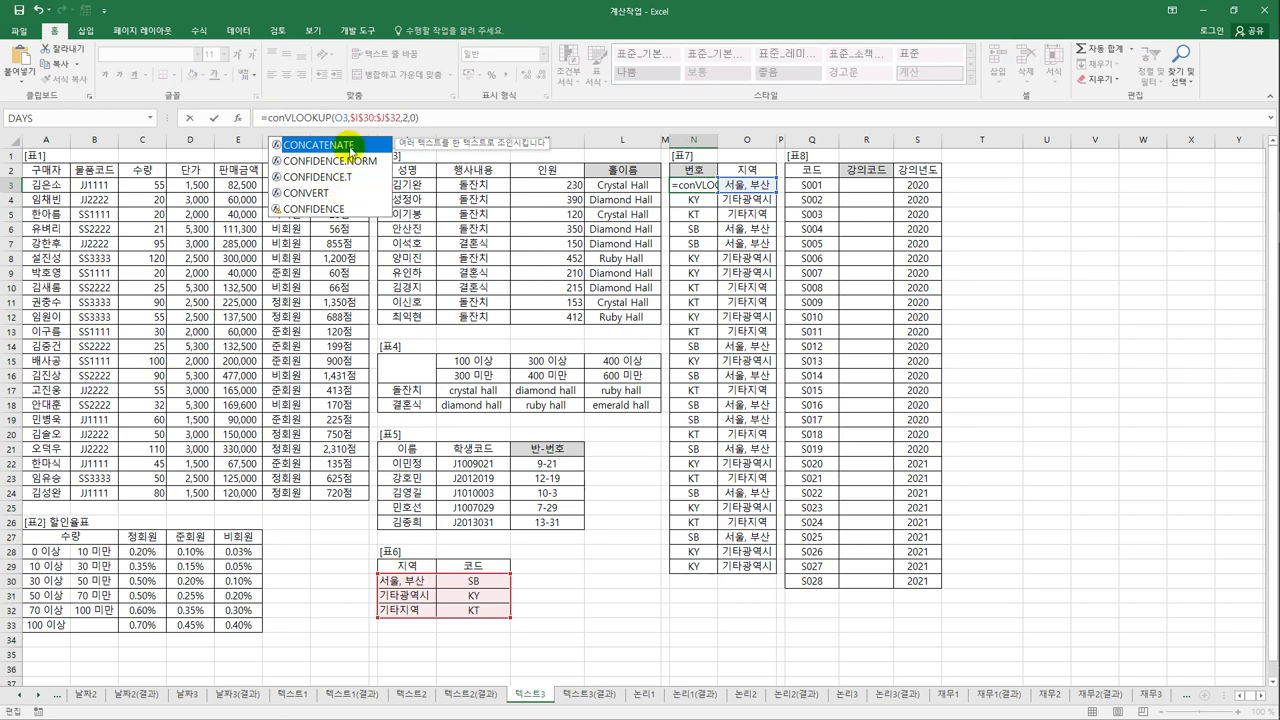
{"action": "double_click", "coordinate": [350, 150]}
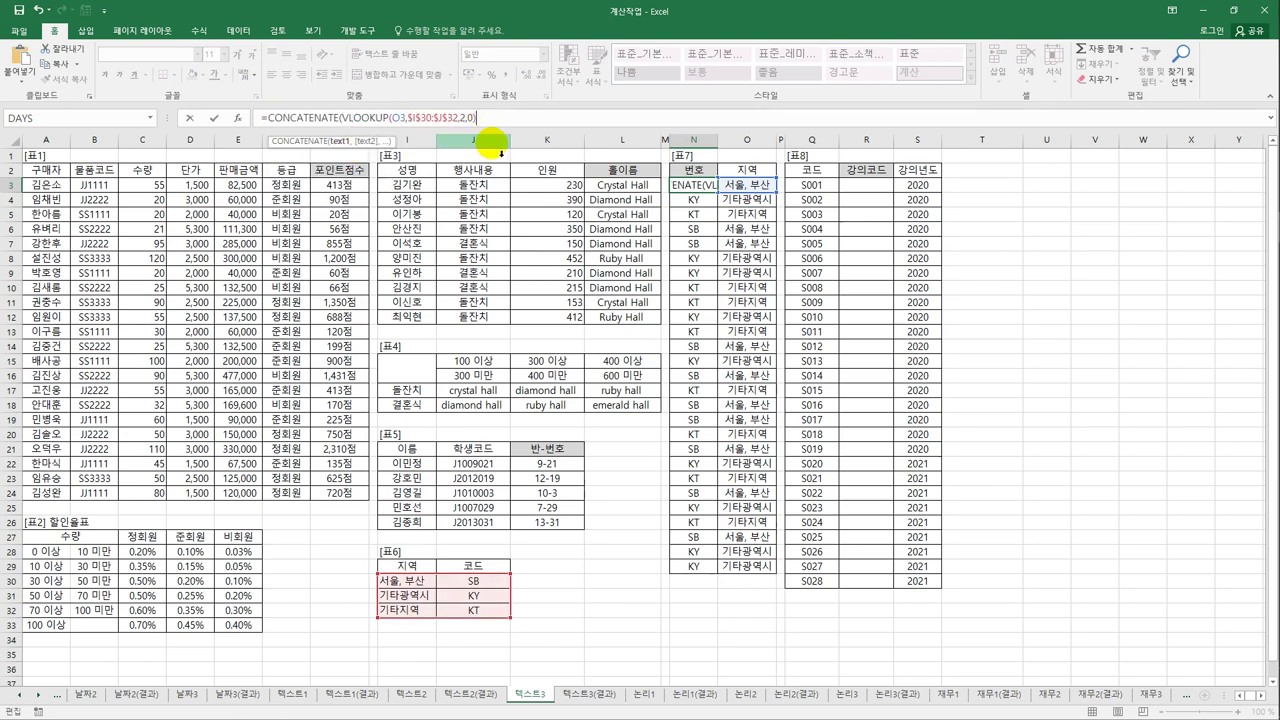
{"action": "type", "text": ",\"-"}
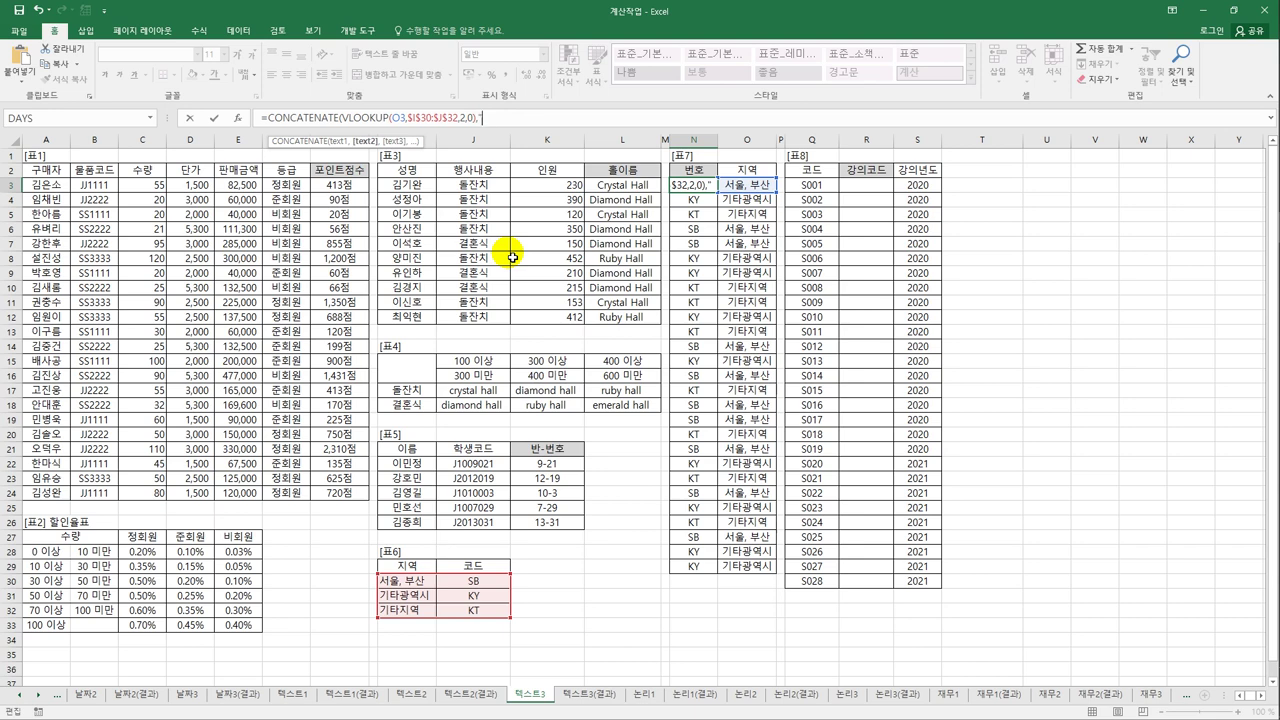
- Add ROW()-2 as the third argument of N3's CONCATENATE formula and fill it down to N29
{"action": "type", "text": "\",row()"}
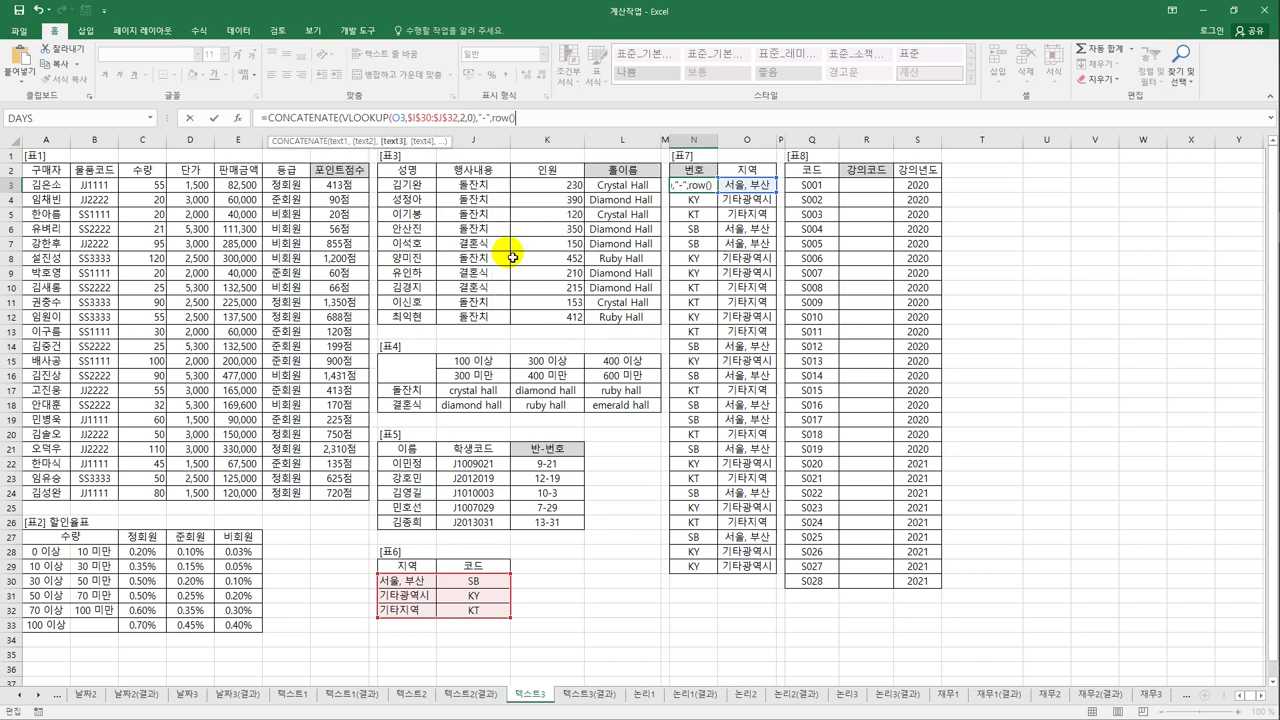
{"action": "type", "text": "-3"}
{"action": "type", "text": ")"}
{"action": "type", "text": ")"}
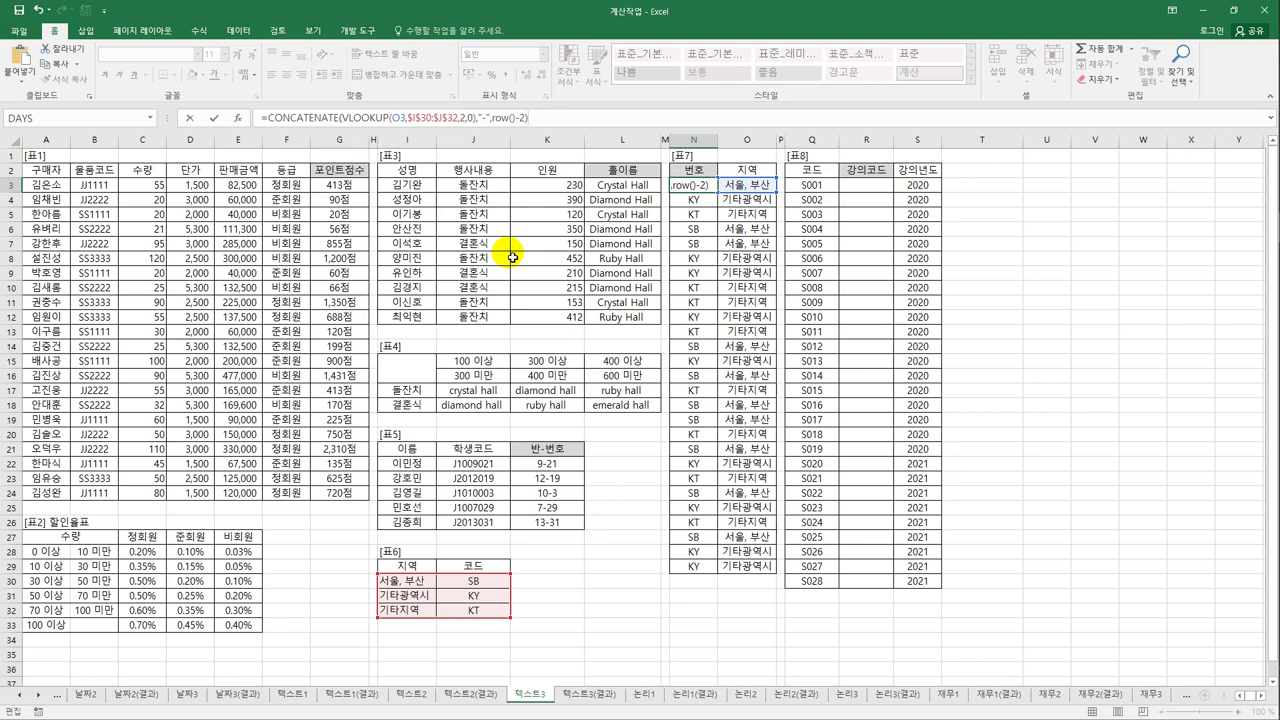
{"action": "key", "text": "ctrl+Return"}
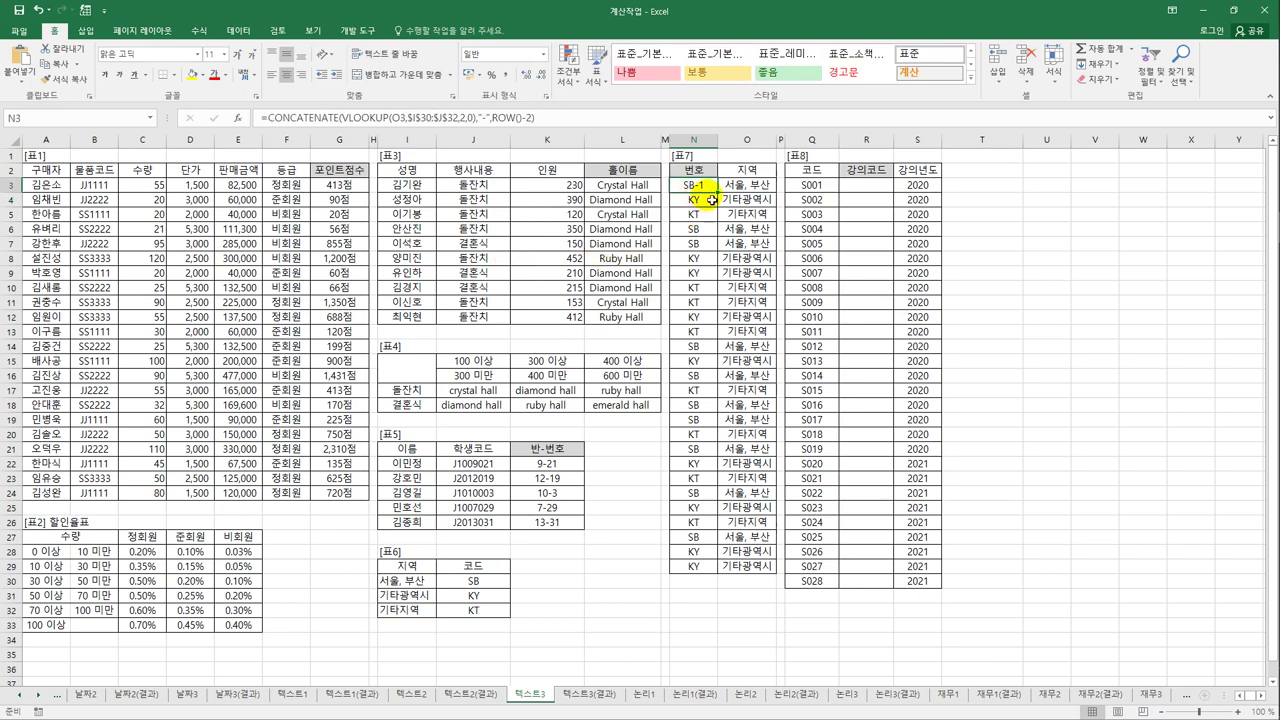
{"action": "left_click_drag", "start_coordinate": [717, 192], "coordinate": [704, 567]}
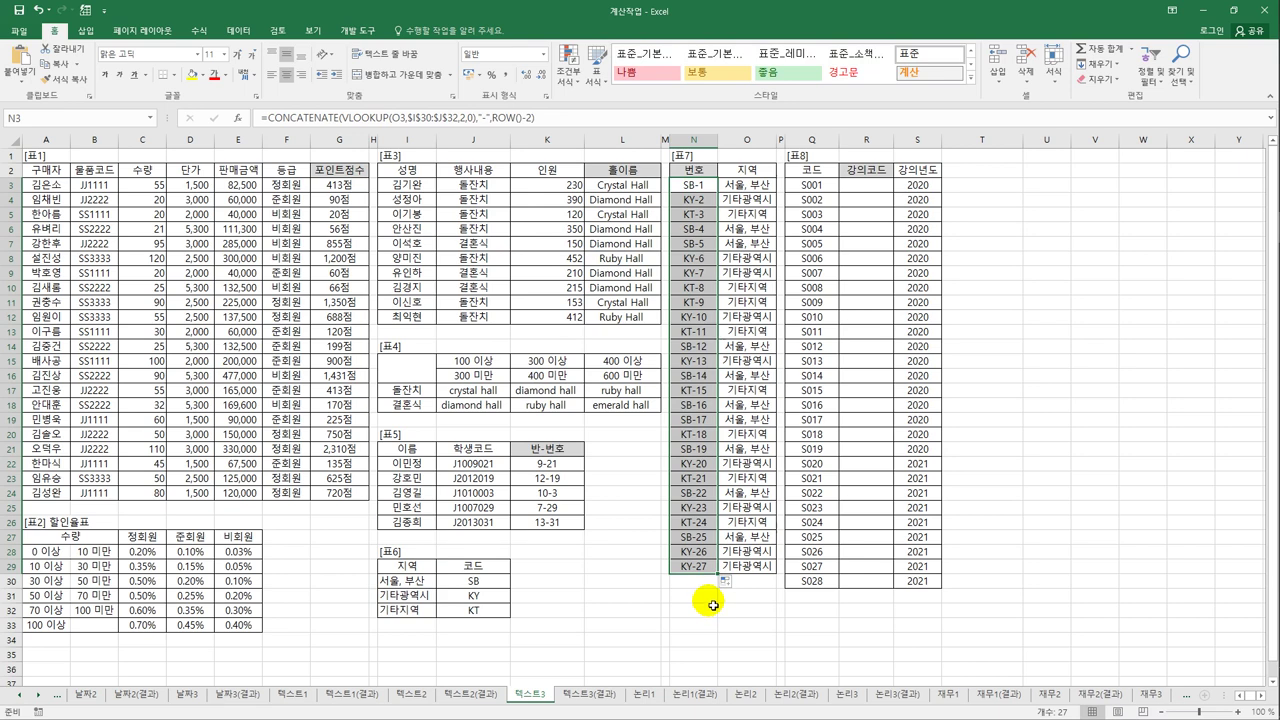
- Enter =RIGHT(S3,2) in R3 of 표8's 강의코드 column and fill it down to R30
{"action": "left_click", "coordinate": [867, 187]}
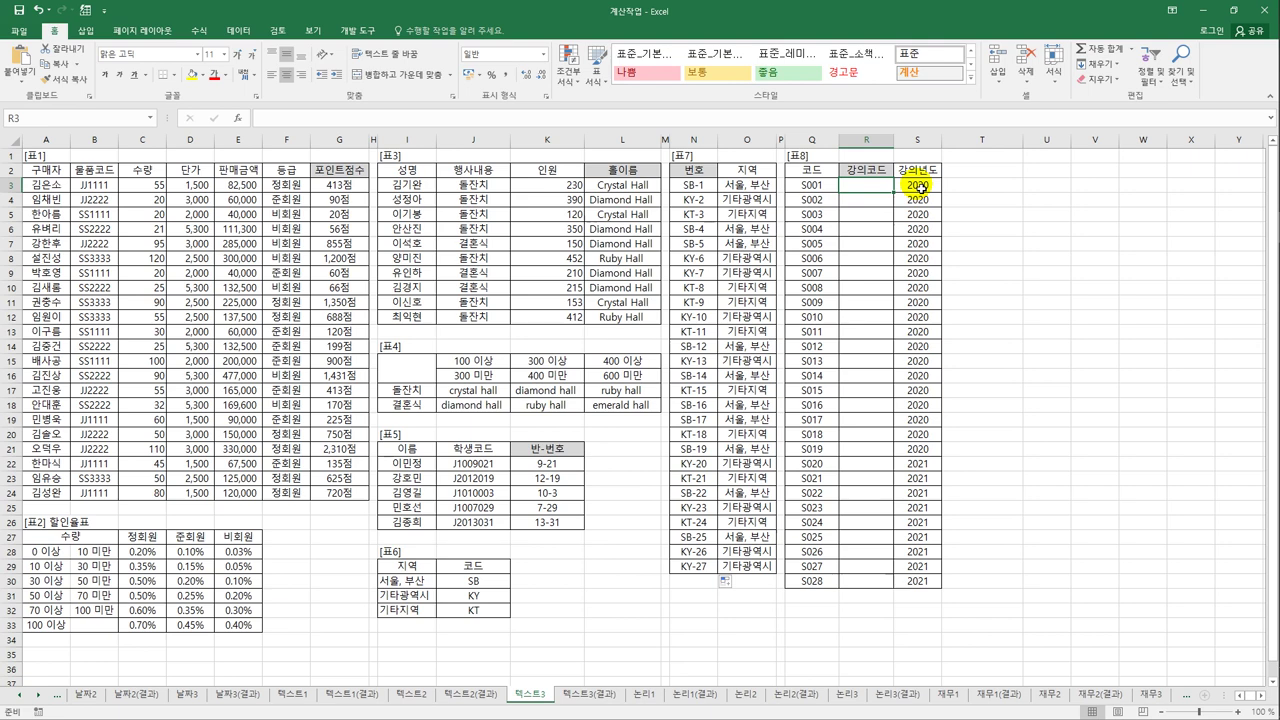
{"action": "left_click", "coordinate": [815, 200]}
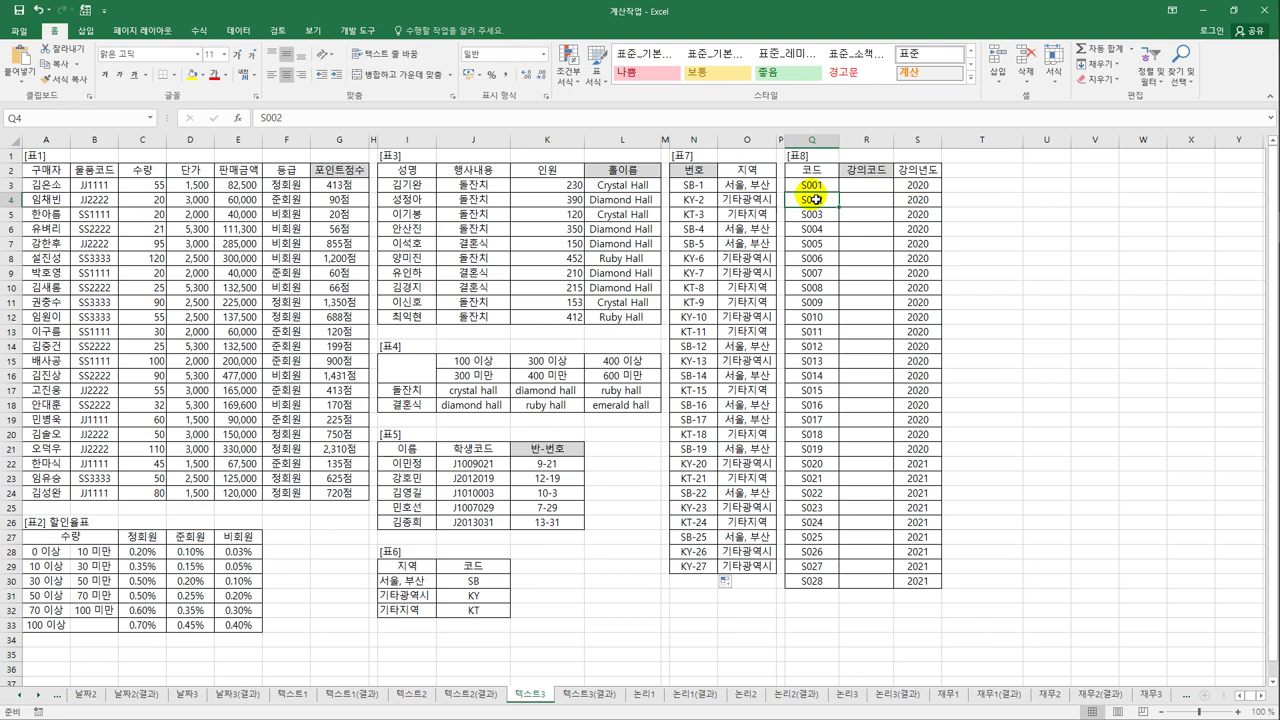
{"action": "left_click", "coordinate": [857, 192]}
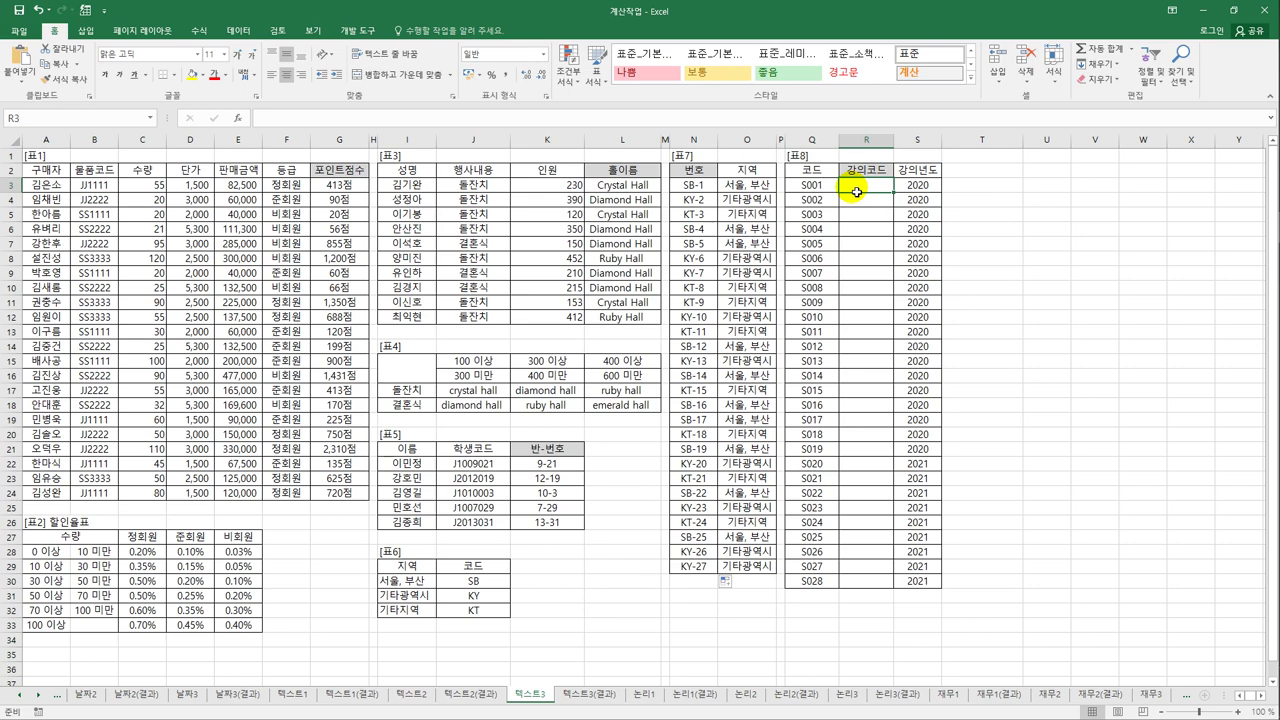
{"action": "type", "text": "=ri"}
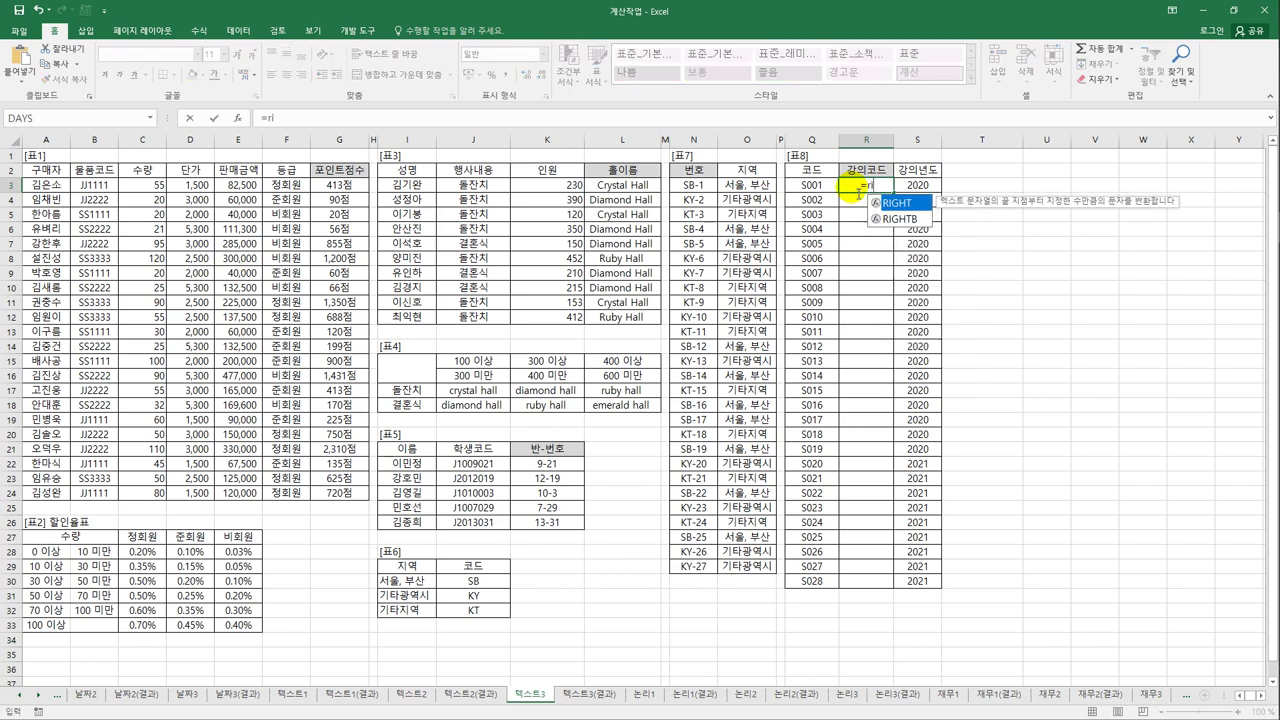
{"action": "key", "text": "Tab"}
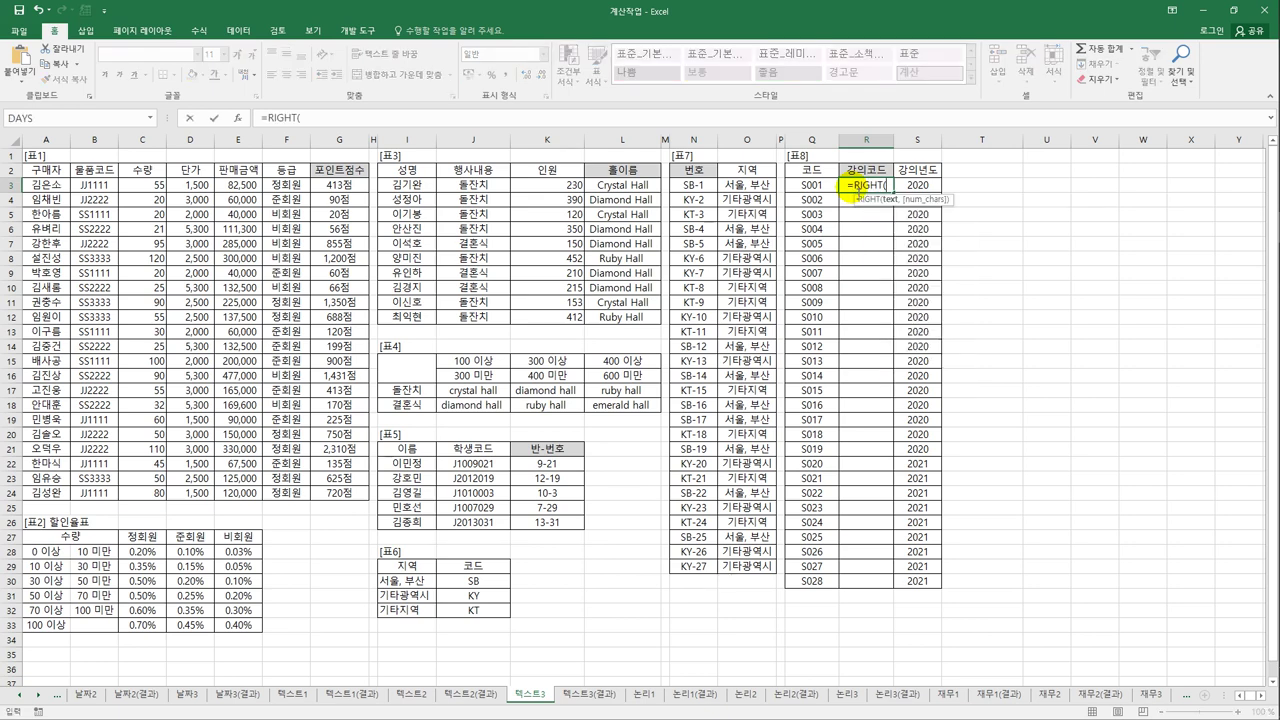
{"action": "left_click", "coordinate": [929, 192]}
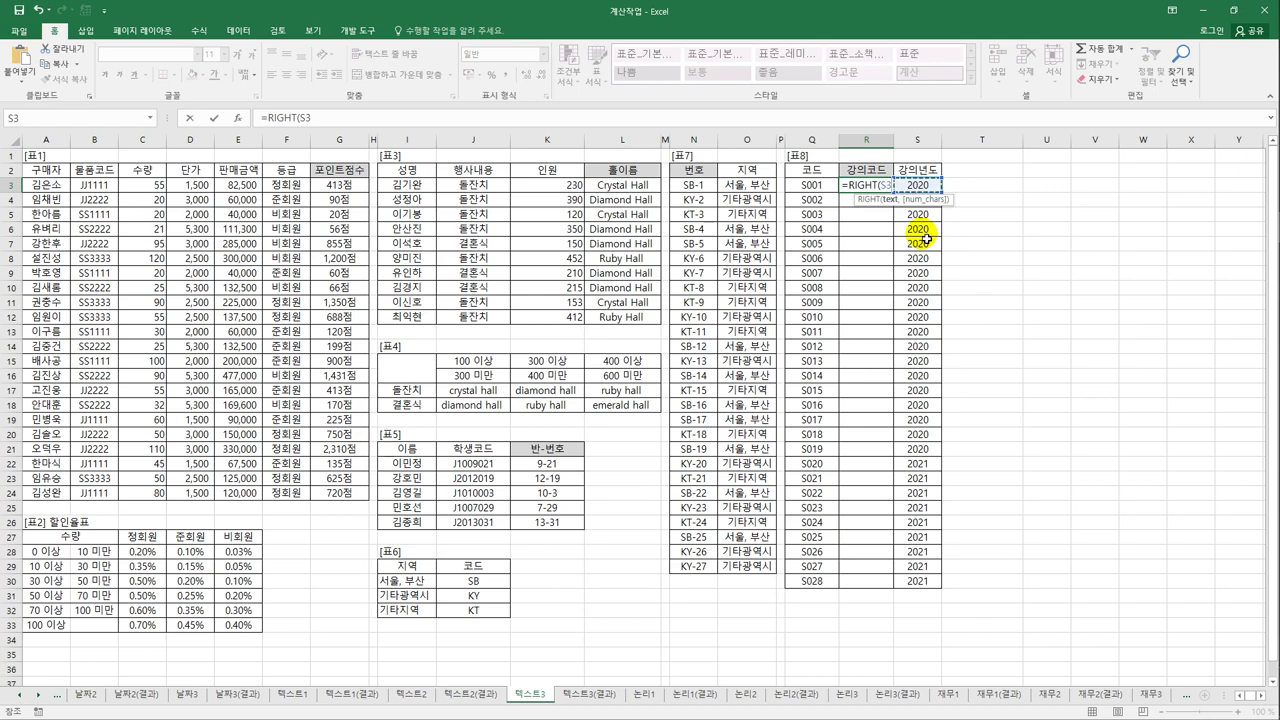
{"action": "type", "text": ",2)"}
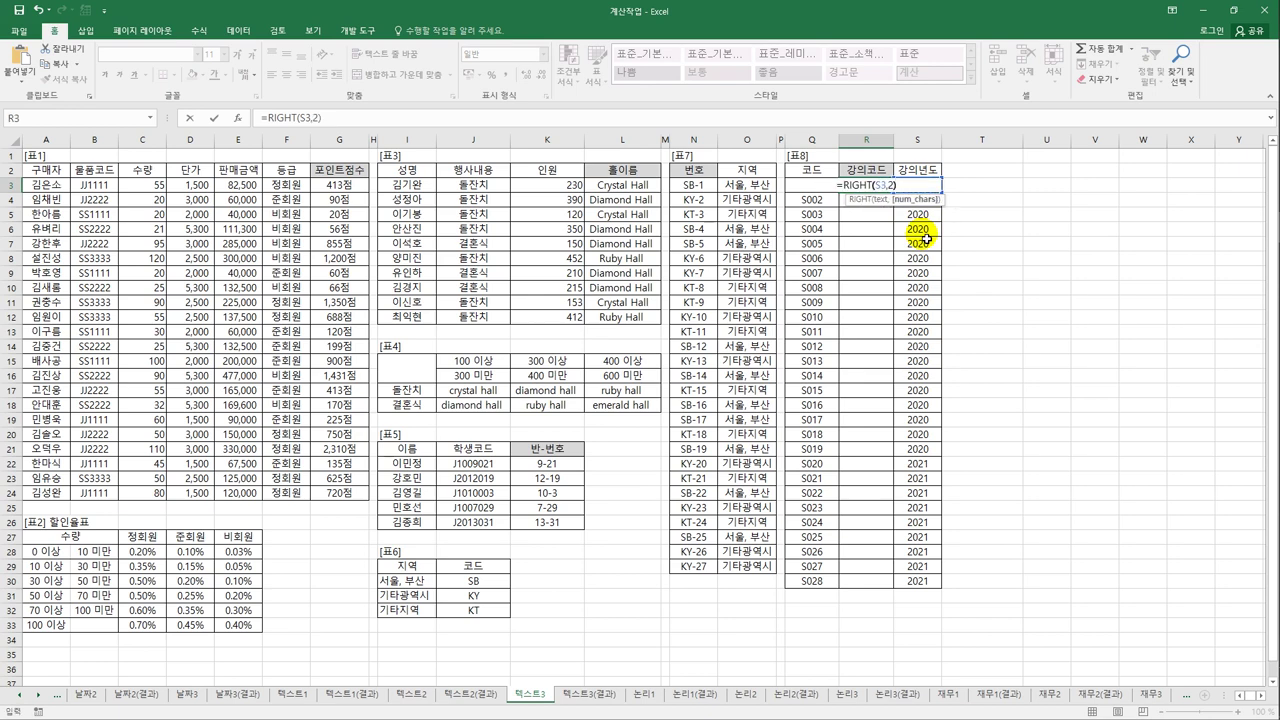
{"action": "key", "text": "ctrl+Return"}
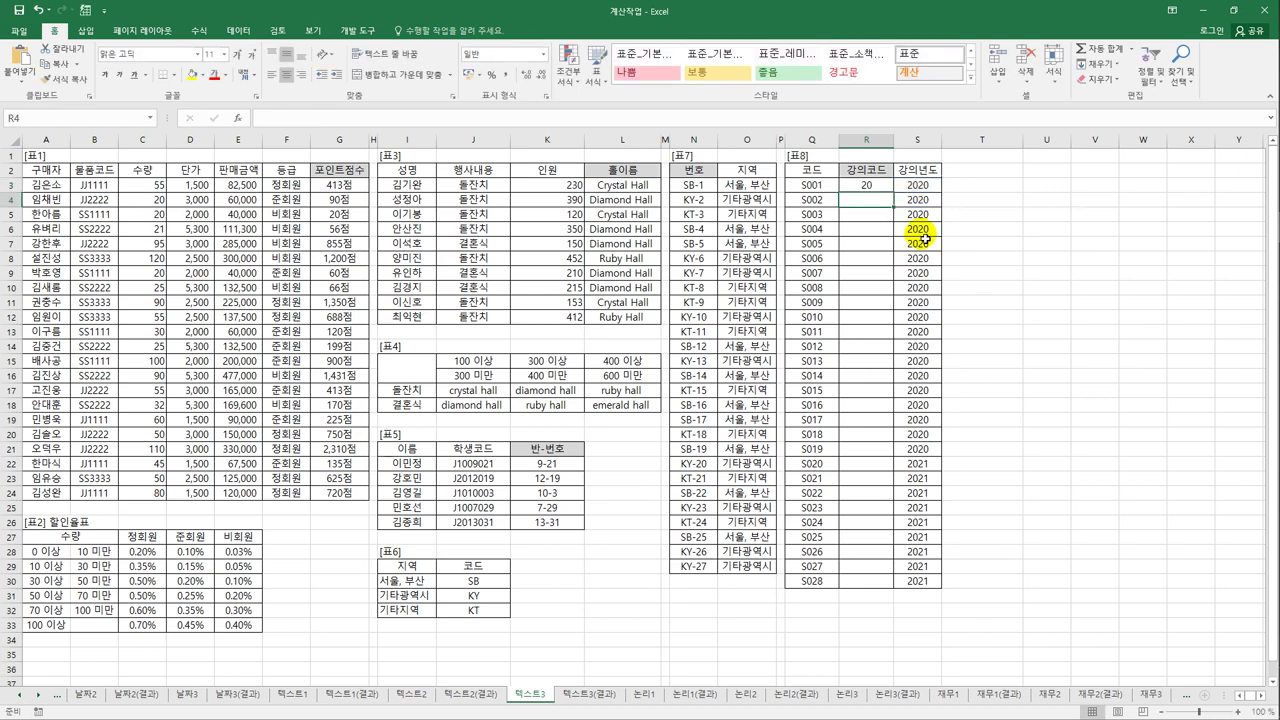
{"action": "left_click_drag", "start_coordinate": [888, 192], "coordinate": [872, 588]}
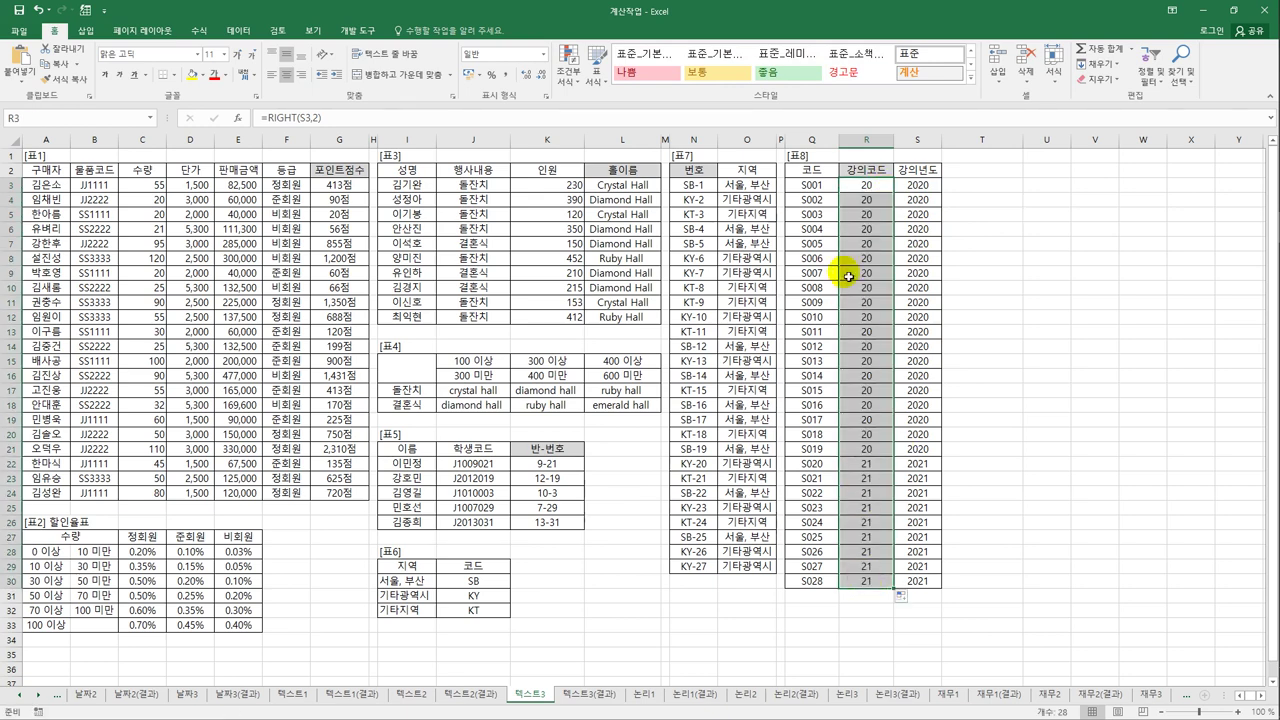
- Wrap R3's RIGHT formula in REPLACE with Q3 as the old text, start position 2 and 0 characters replaced
{"action": "left_click", "coordinate": [867, 192]}
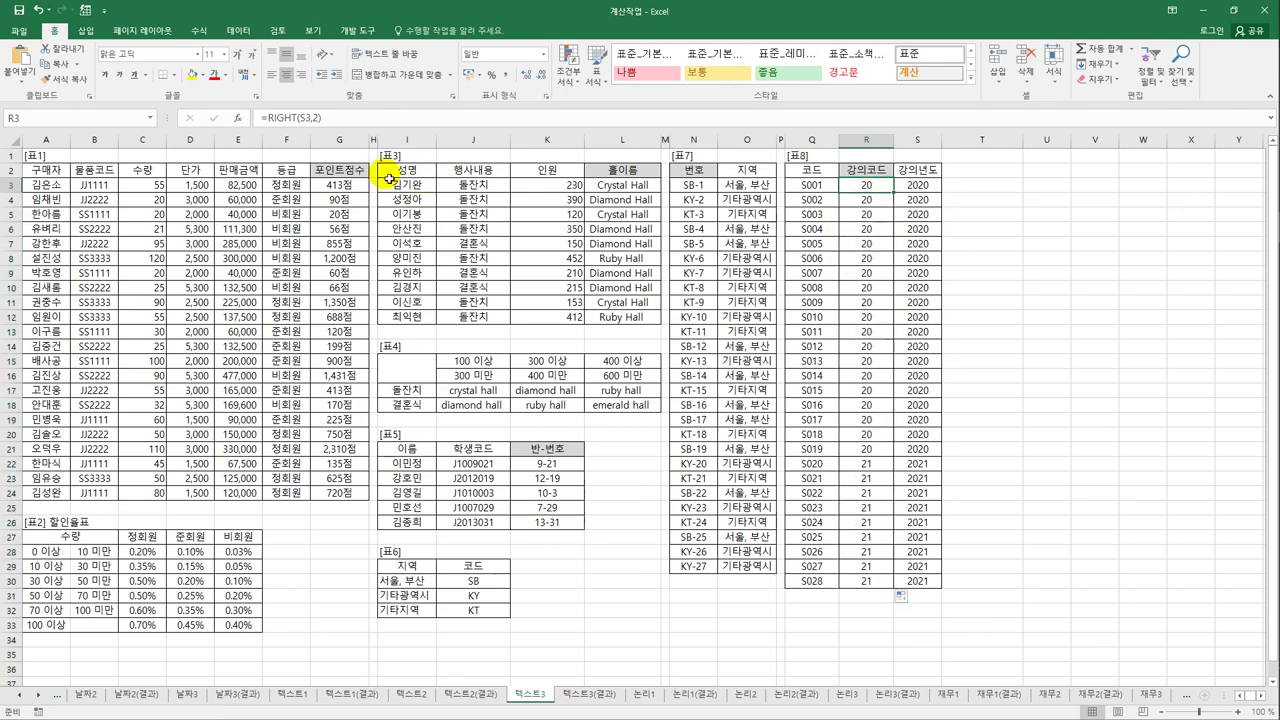
{"action": "left_click", "coordinate": [265, 118]}
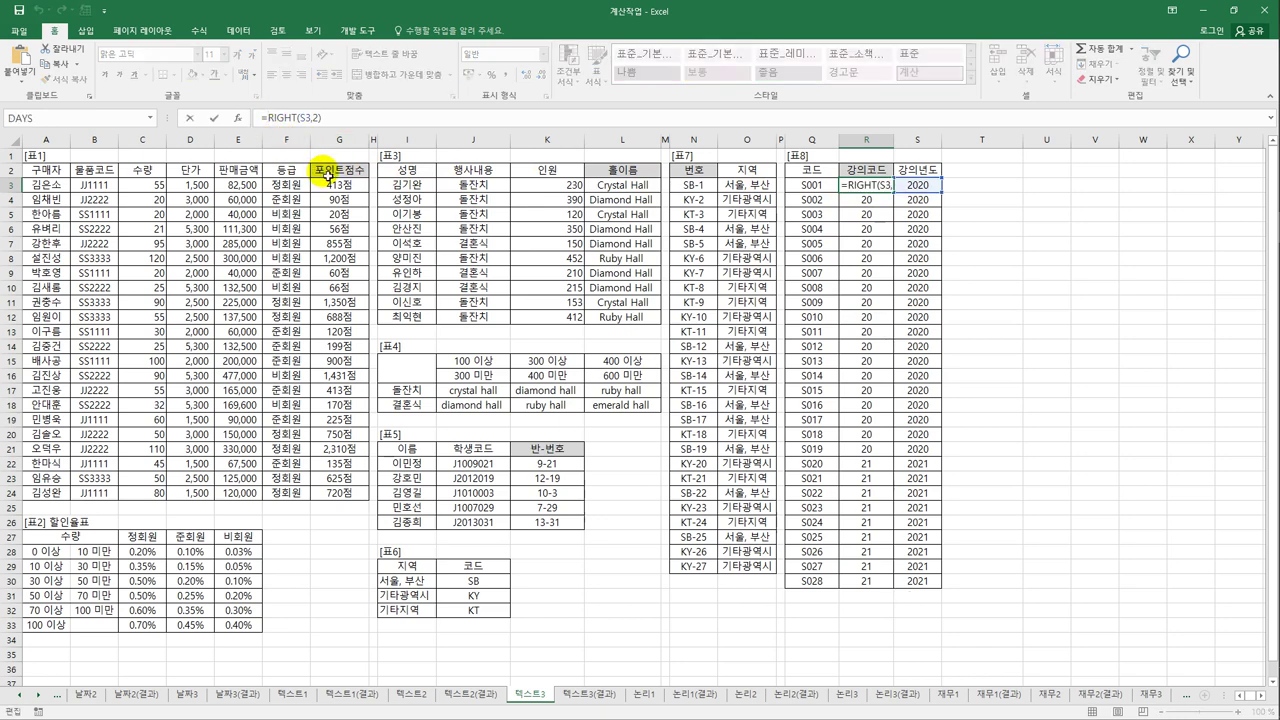
{"action": "type", "text": "rep"}
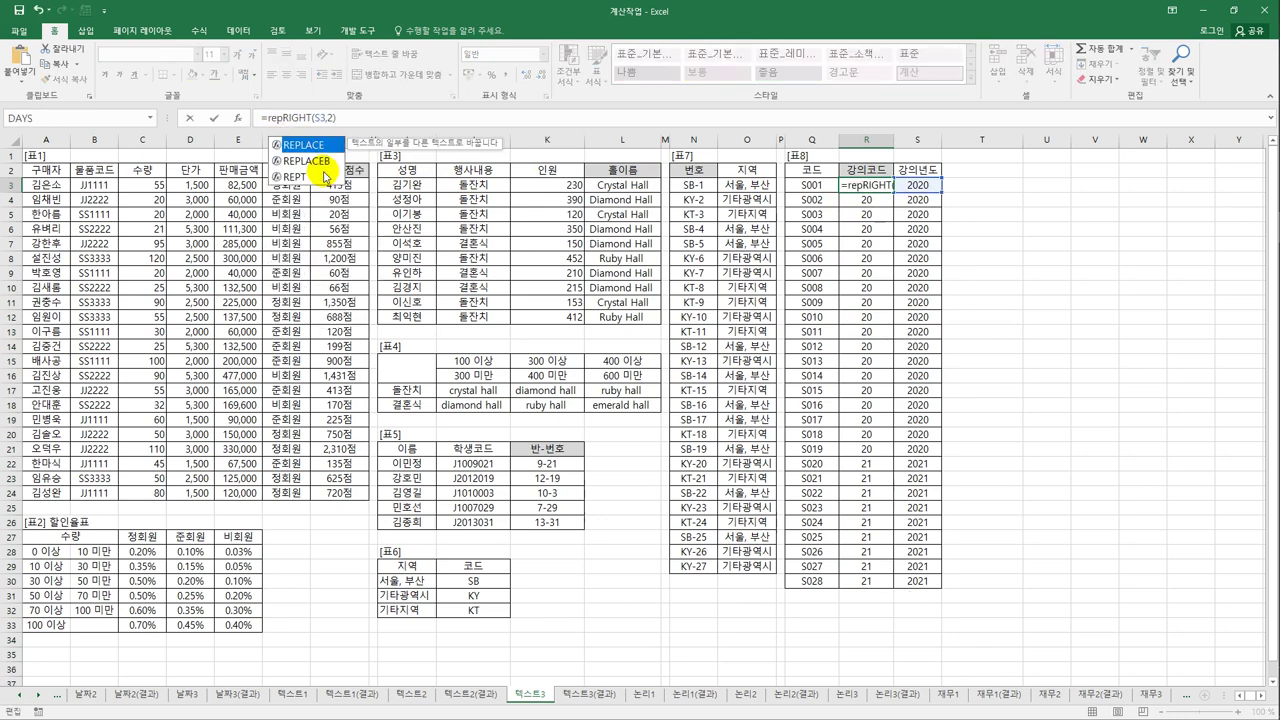
{"action": "key", "text": "Tab"}
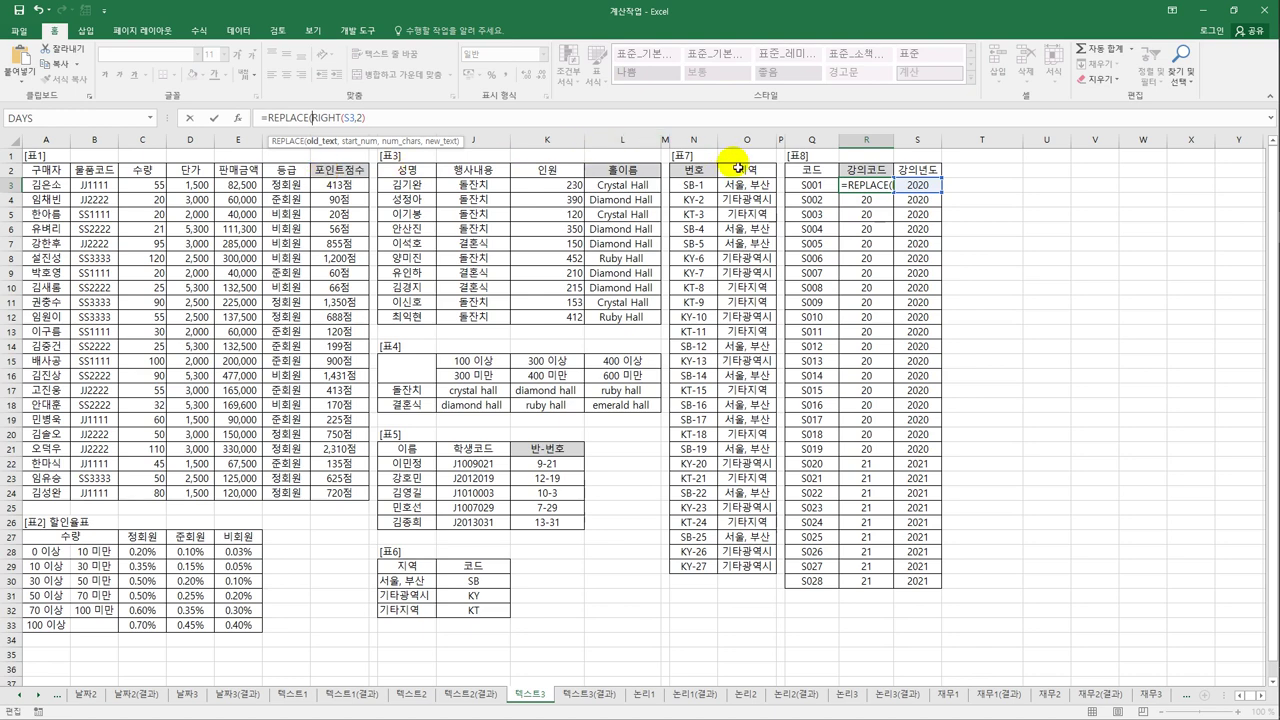
{"action": "left_click", "coordinate": [803, 186]}
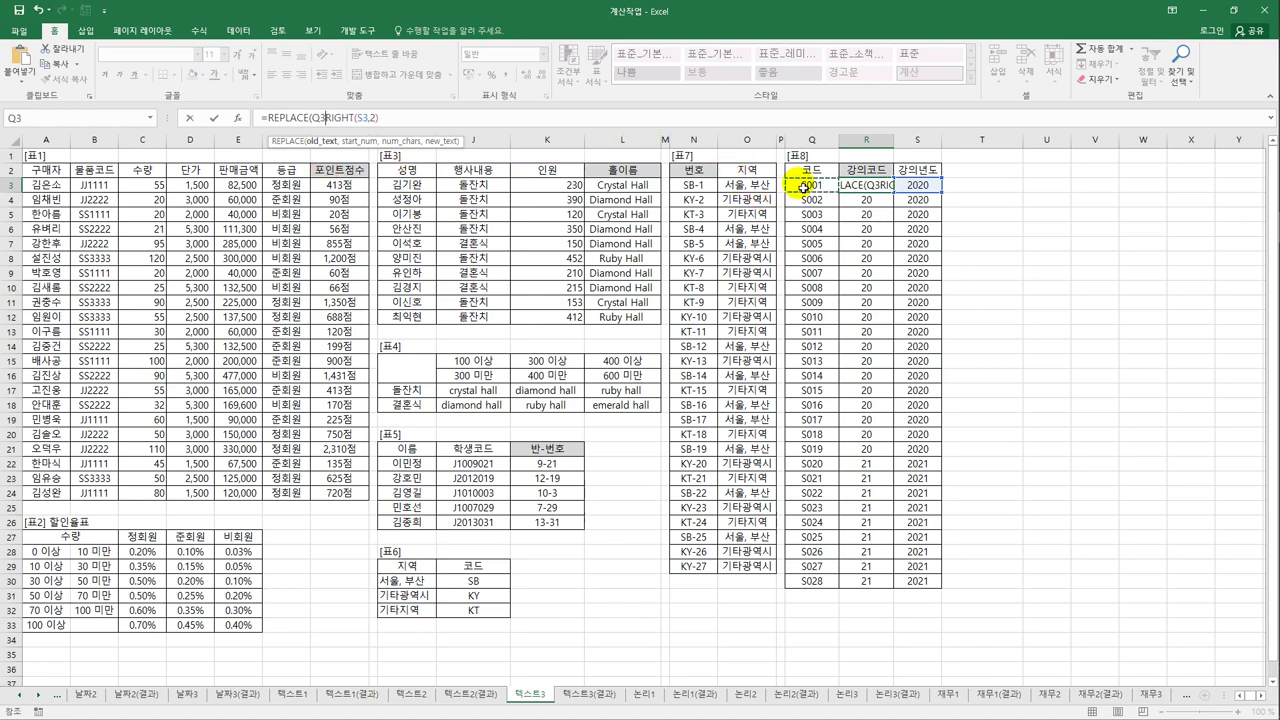
{"action": "type", "text": ","}
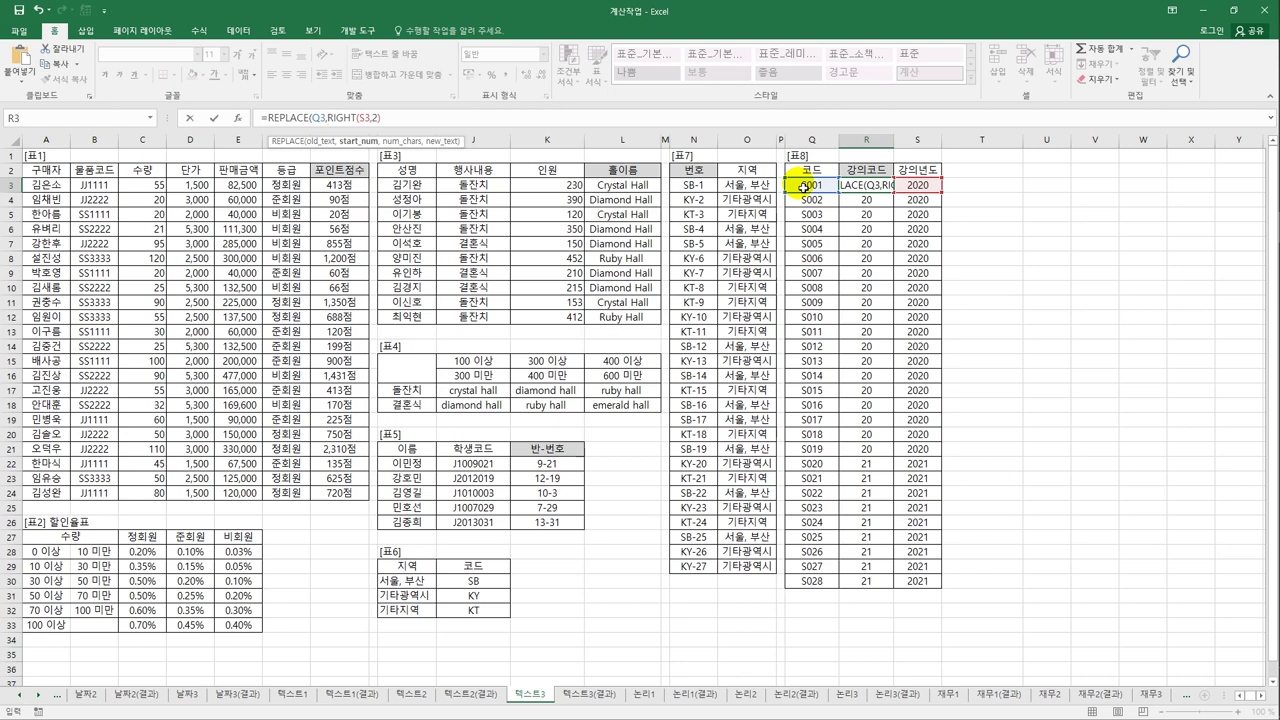
{"action": "type", "text": "2,"}
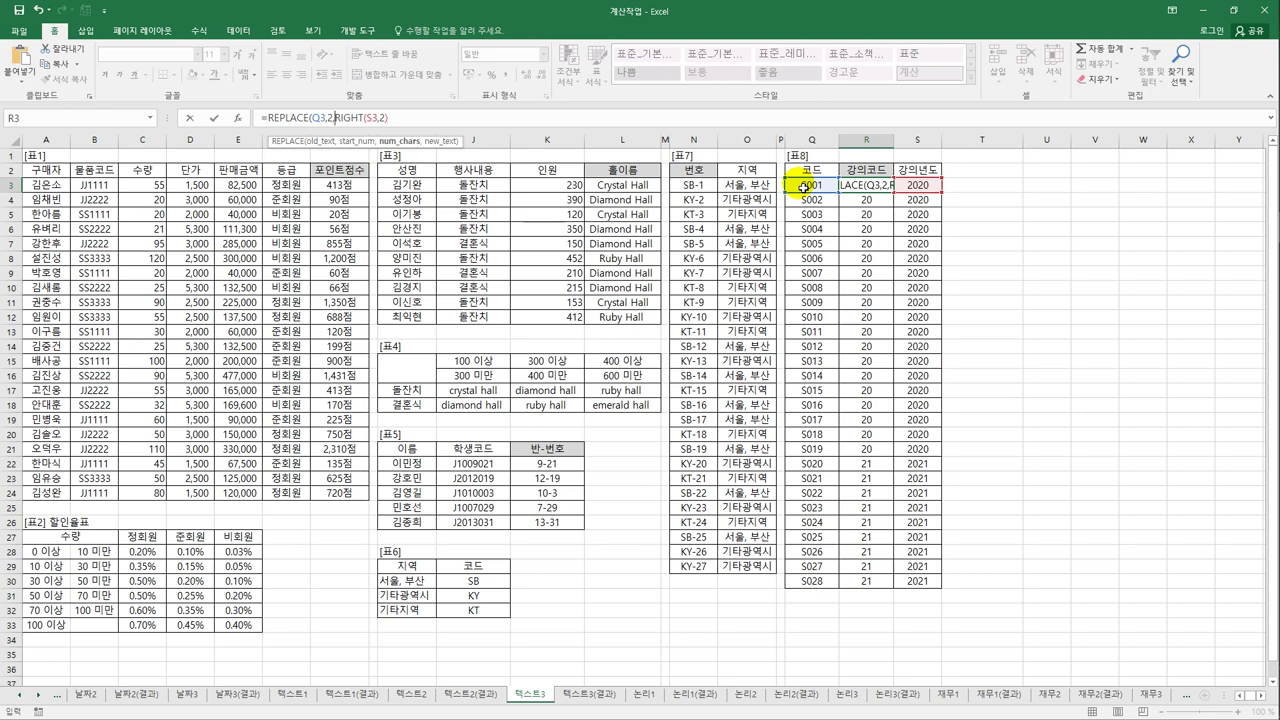
{"action": "type", "text": "0"}
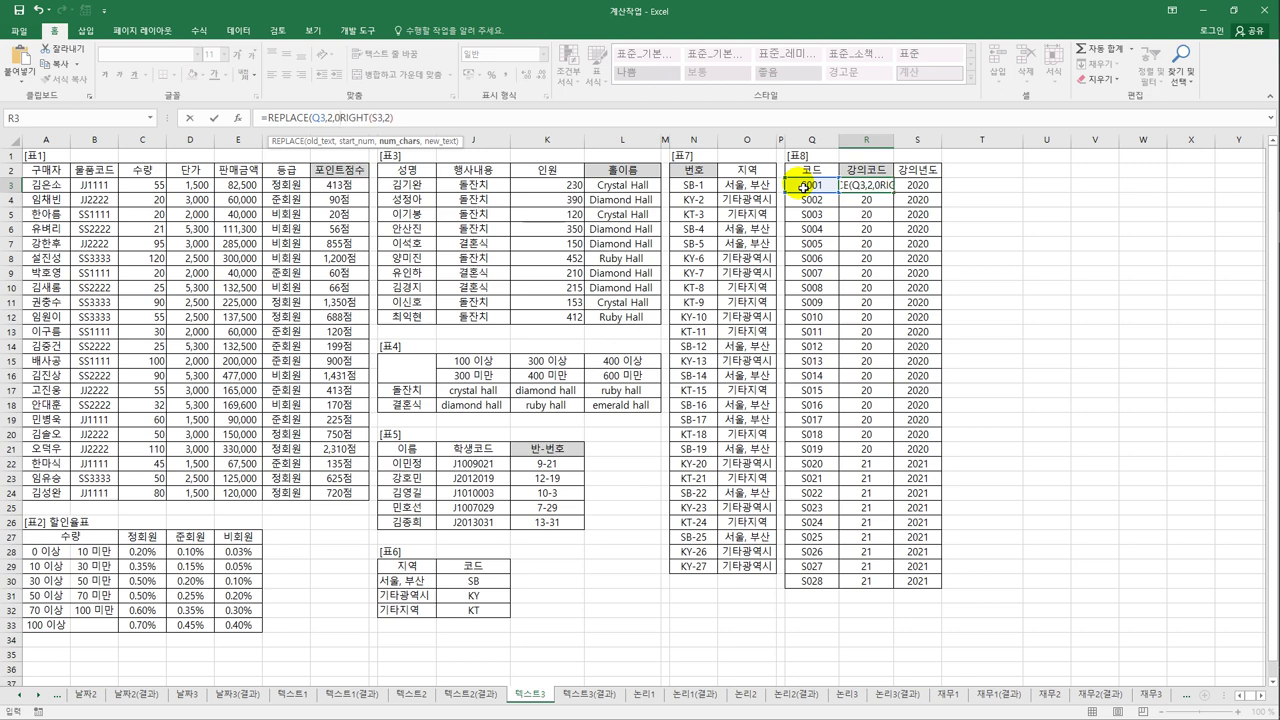
{"action": "type", "text": ","}
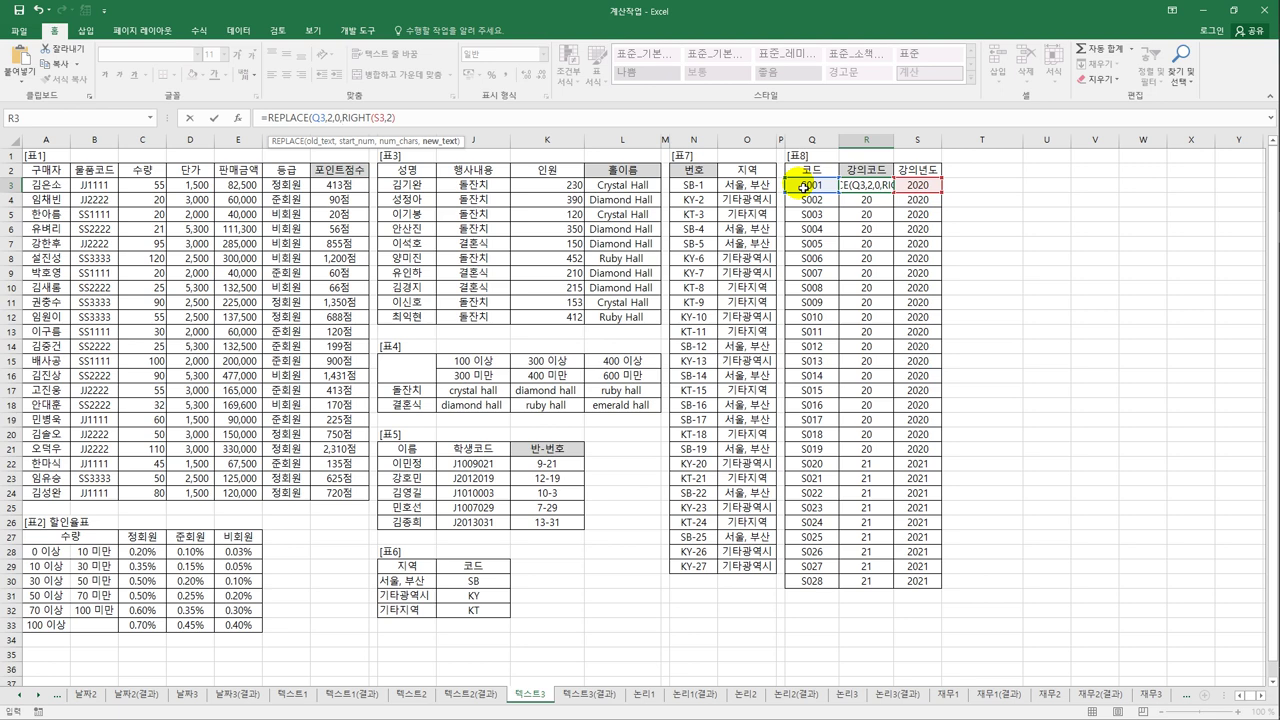
- Complete R3's REPLACE new text as "-"&RIGHT(S3,2)&"-" and fill the formula down to R30
{"action": "type", "text": "\"-\""}
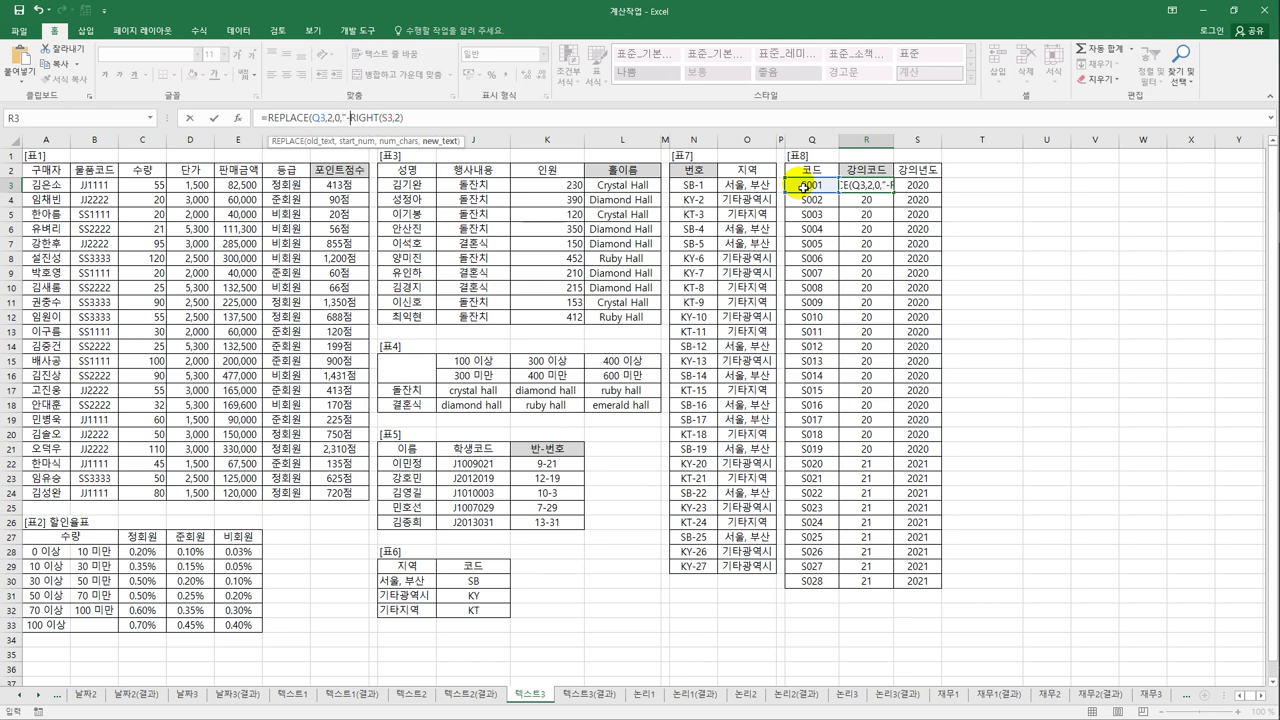
{"action": "type", "text": "&"}
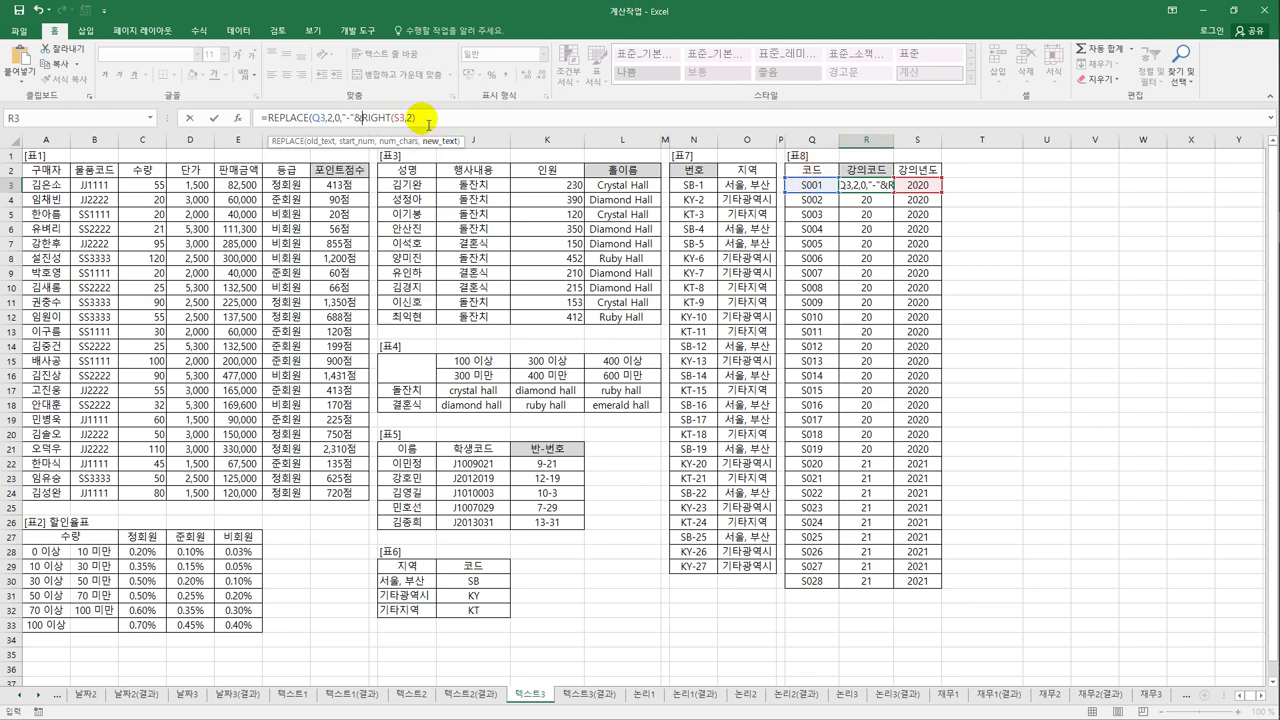
{"action": "left_click", "coordinate": [418, 118]}
{"action": "type", "text": ")&"}
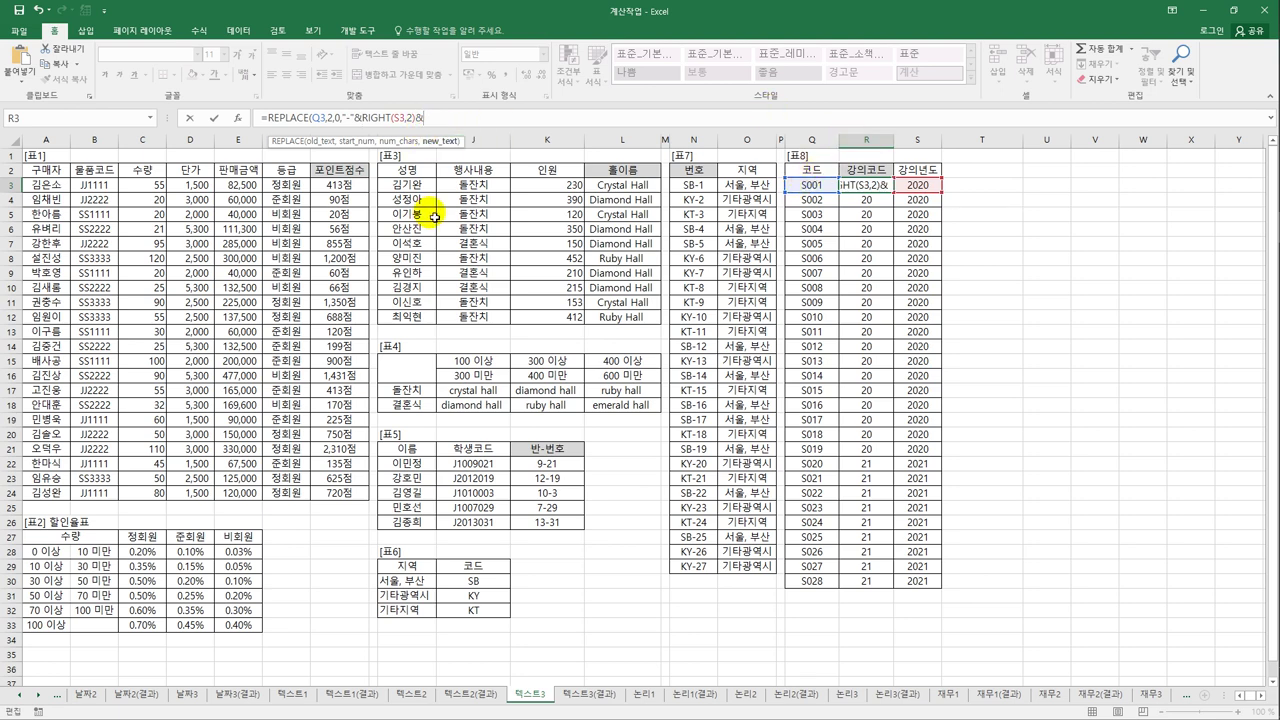
{"action": "type", "text": "\"-\""}
{"action": "key", "text": "End"}
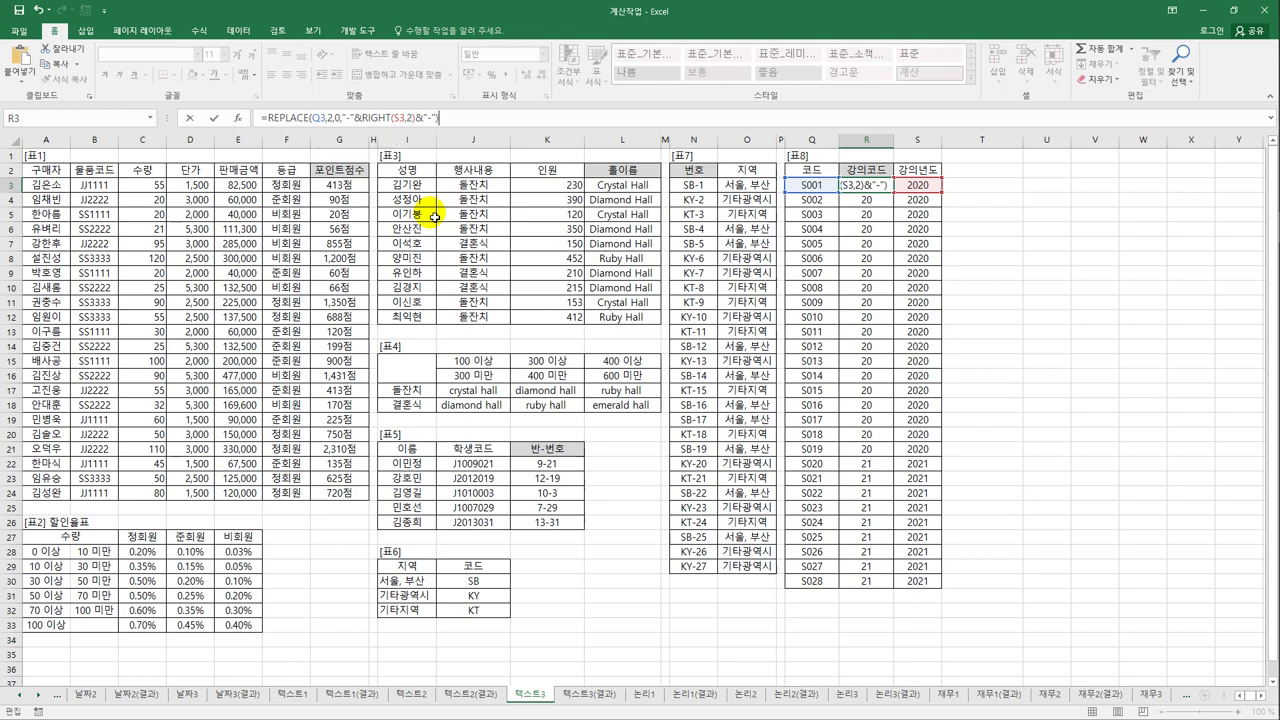
{"action": "key", "text": "ctrl+Return"}
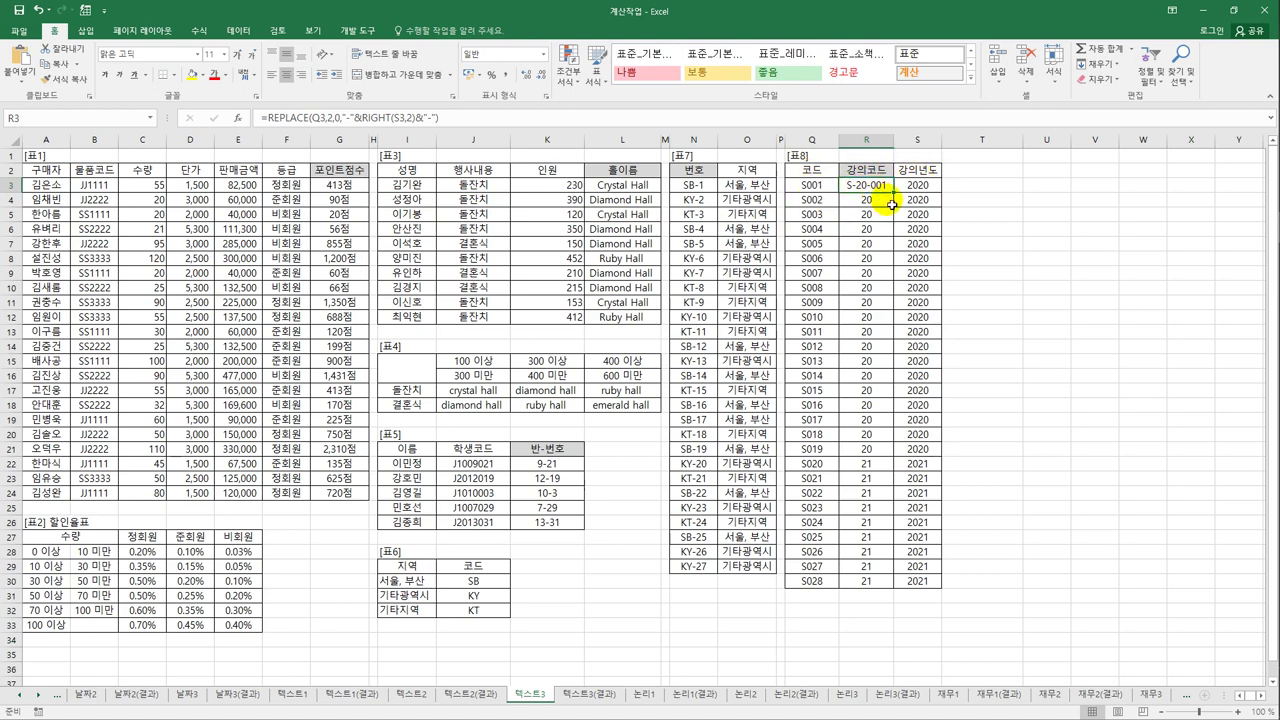
{"action": "left_click_drag", "start_coordinate": [893, 192], "coordinate": [882, 583]}
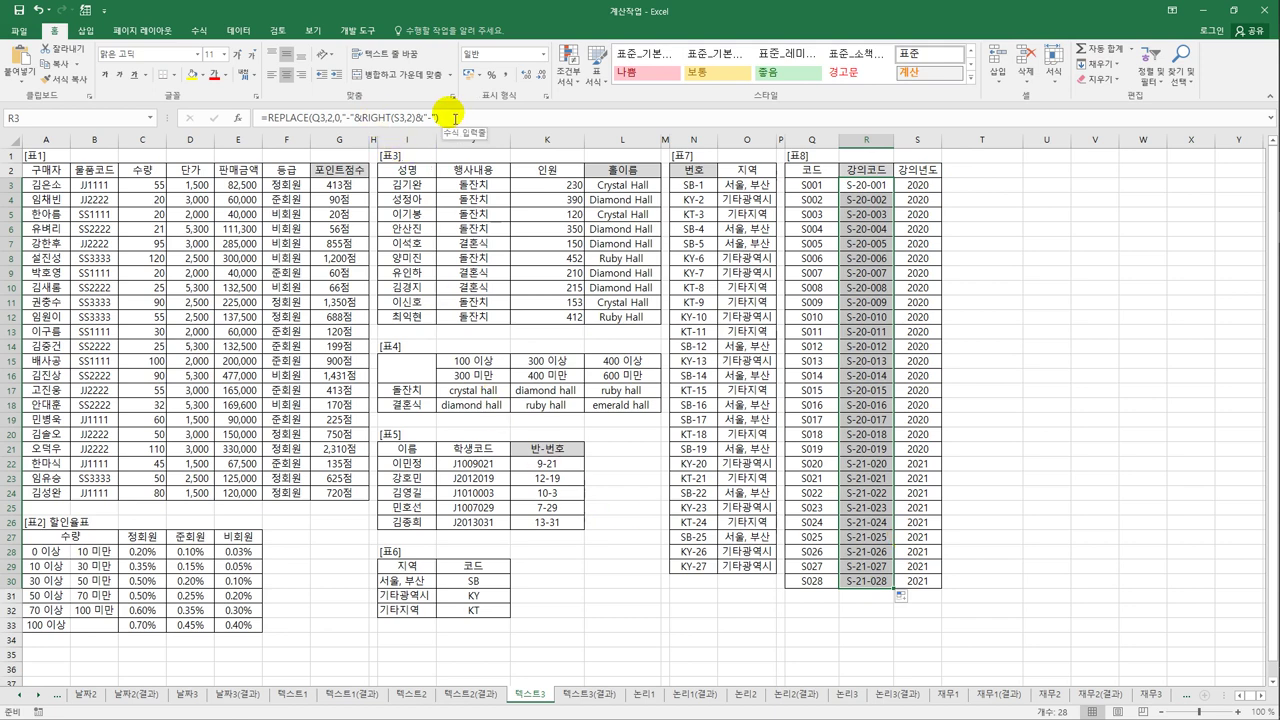
{"action": "left_click", "coordinate": [877, 570]}
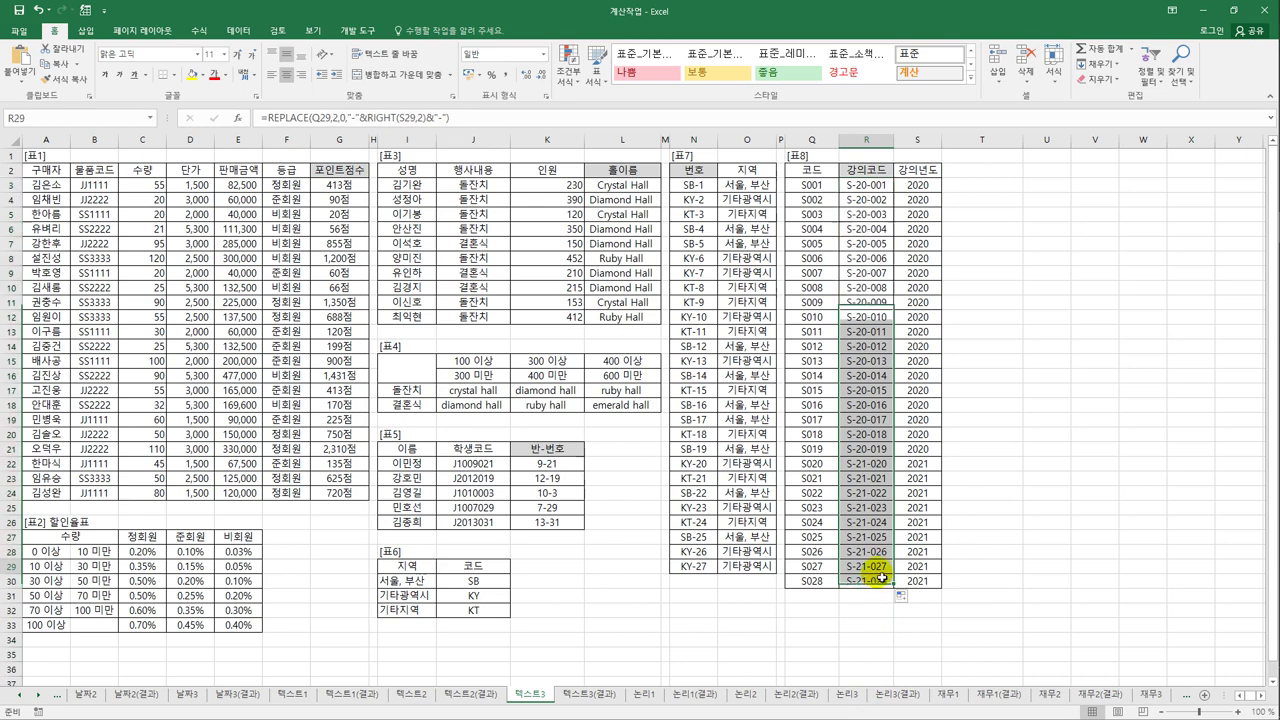
{"action": "left_click", "coordinate": [880, 581]}
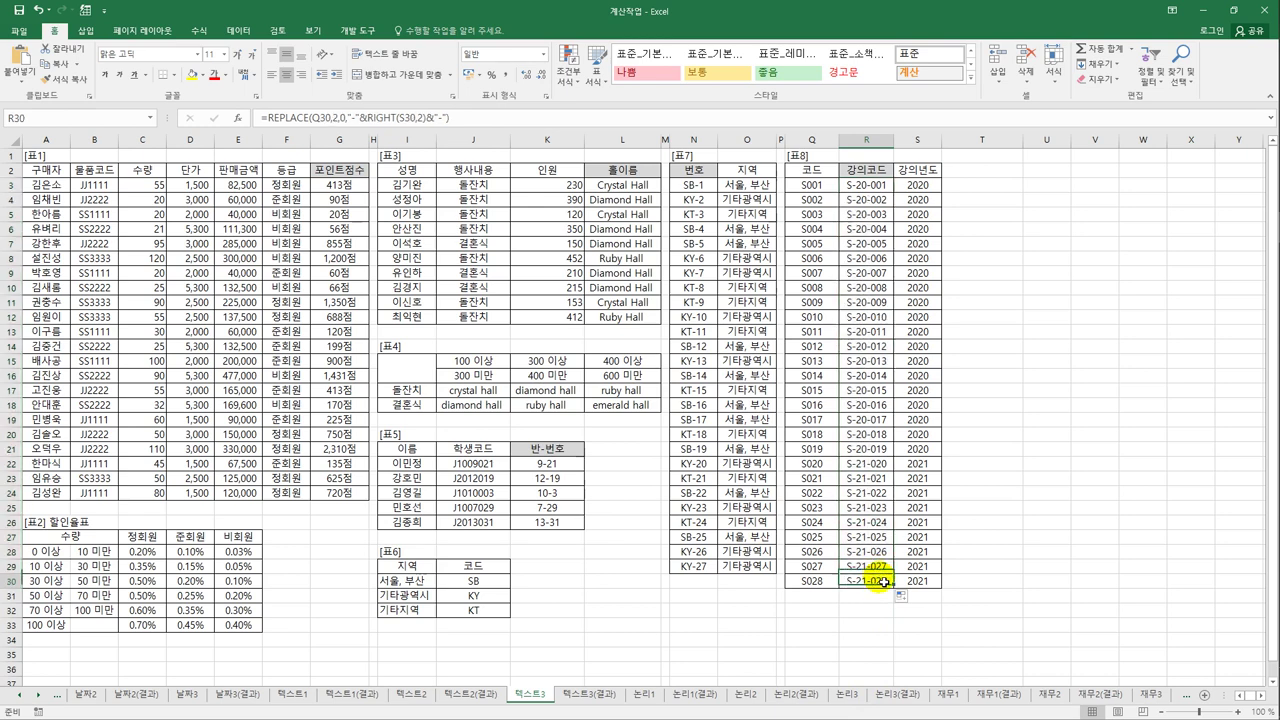
- Compare the completed 텍스트3 sheet with the answers on the 텍스트3(결과) sheet
{"action": "left_click", "coordinate": [570, 700]}
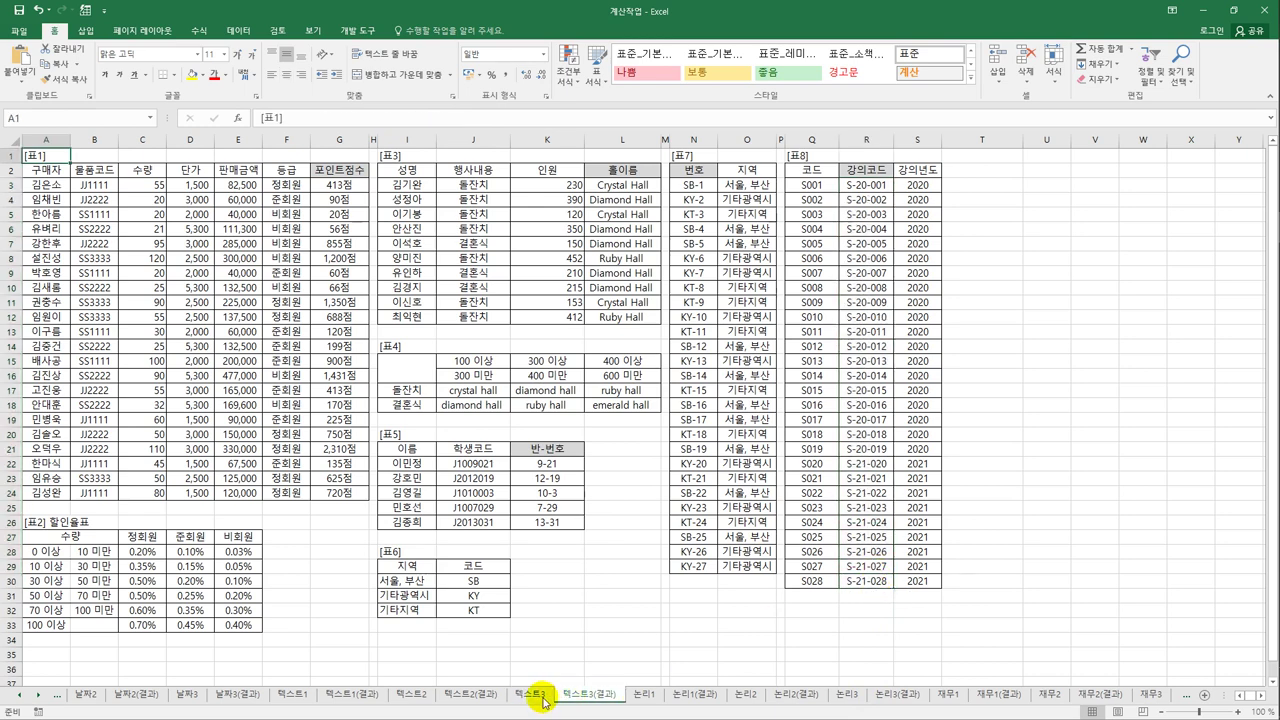
{"action": "left_click", "coordinate": [530, 694]}
{"action": "left_click", "coordinate": [570, 700]}
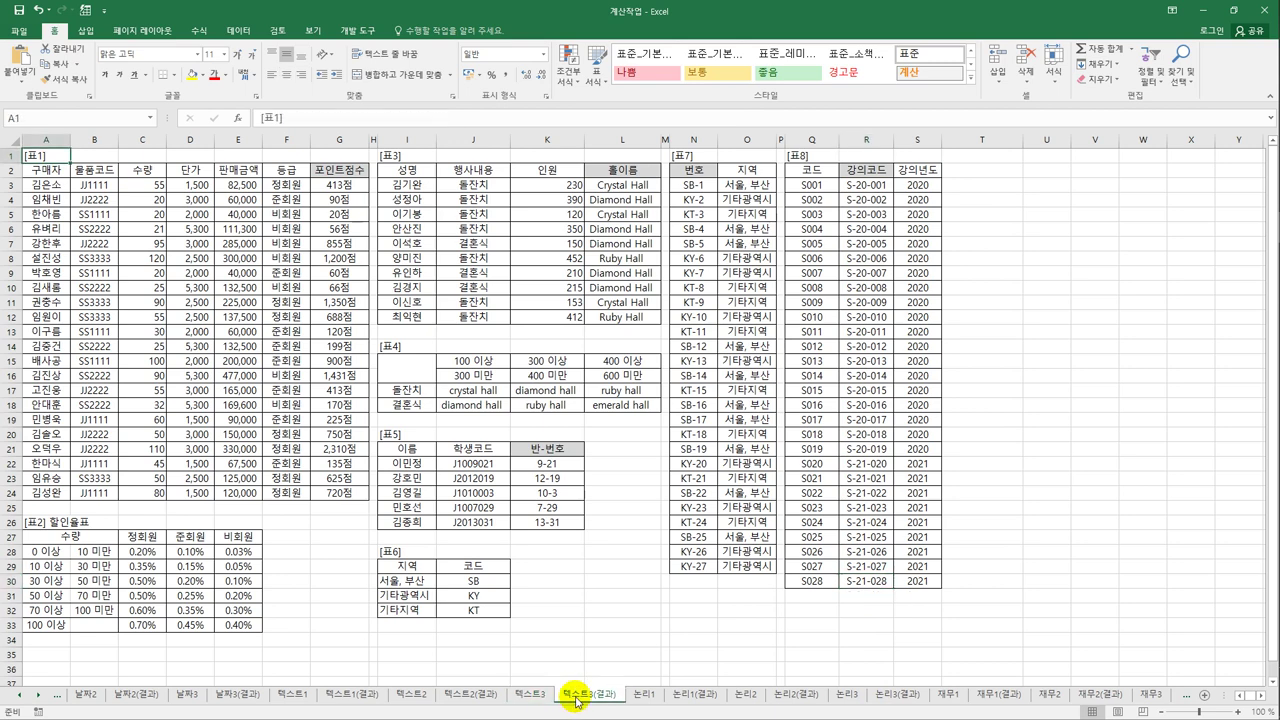